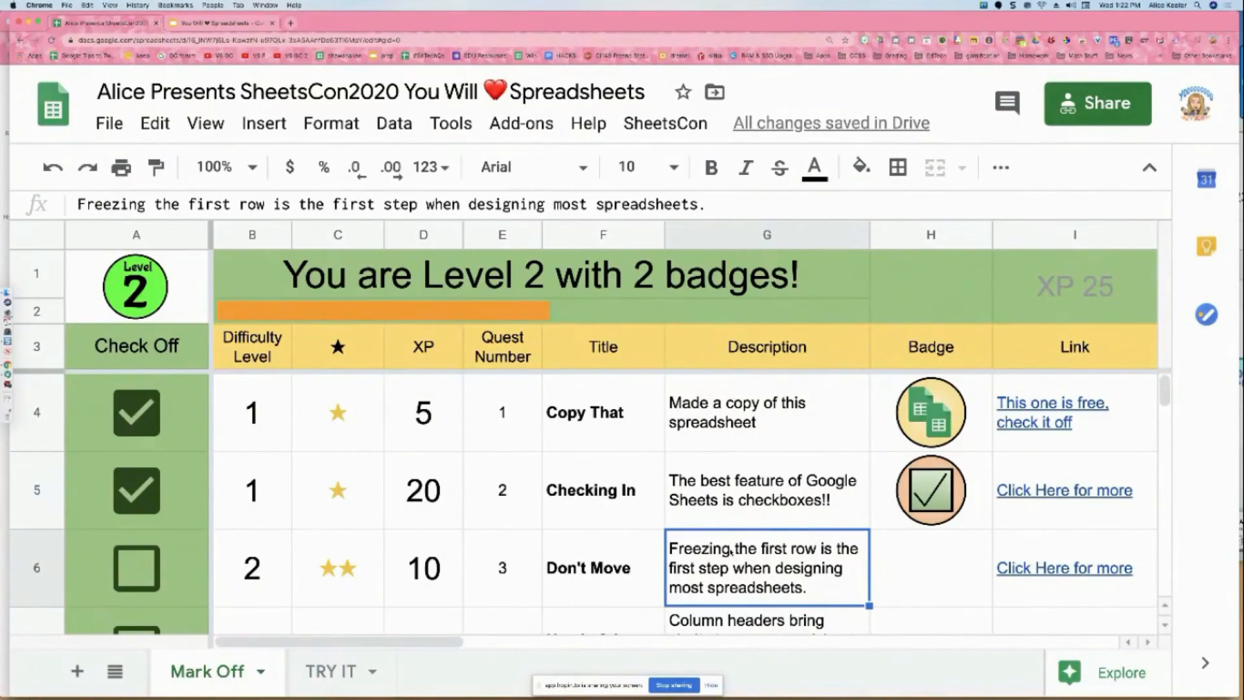
- Freeze row 1 of the TRY IT sheet and scroll through the list to test the frozen row
{"action": "left_click", "coordinate": [331, 669]}
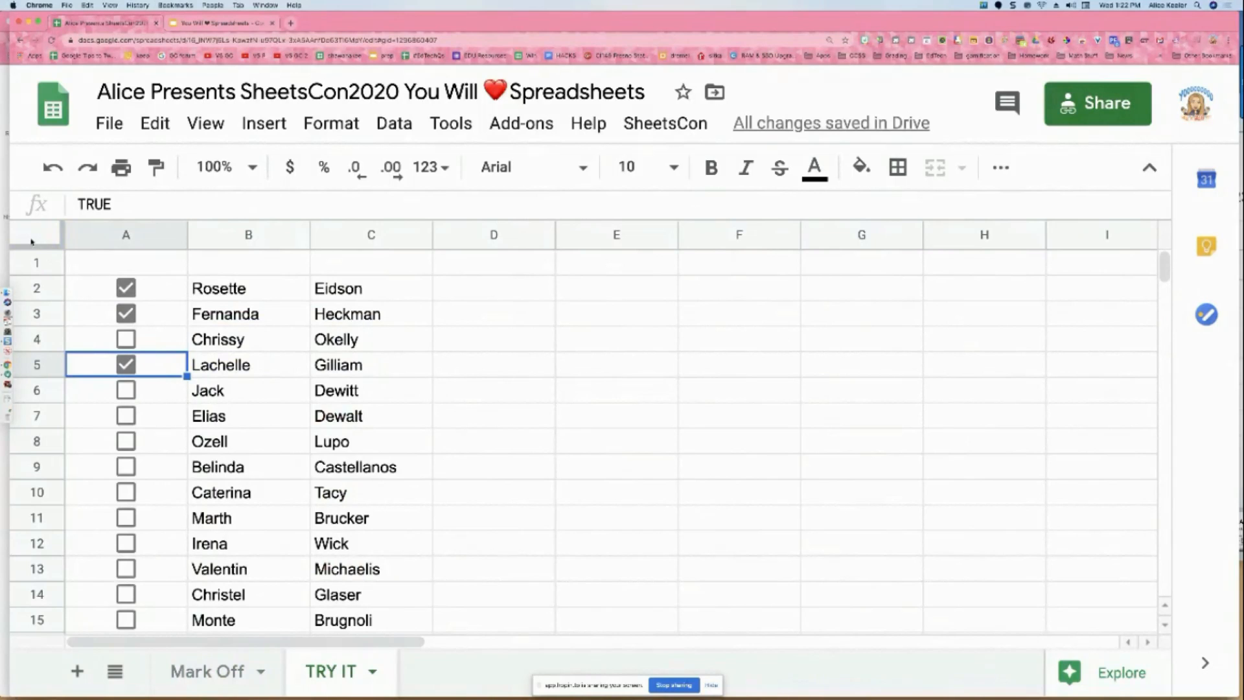
{"action": "key", "text": "super+equal"}
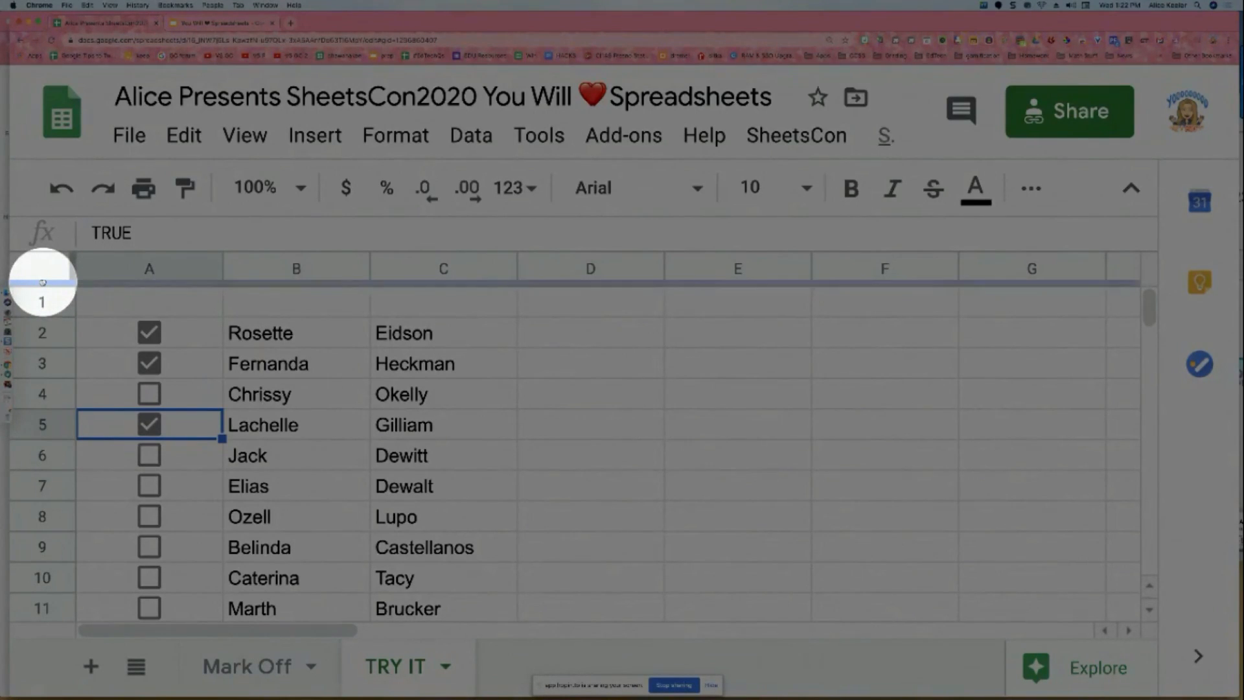
{"action": "left_click_drag", "start_coordinate": [42, 282], "coordinate": [43, 318]}
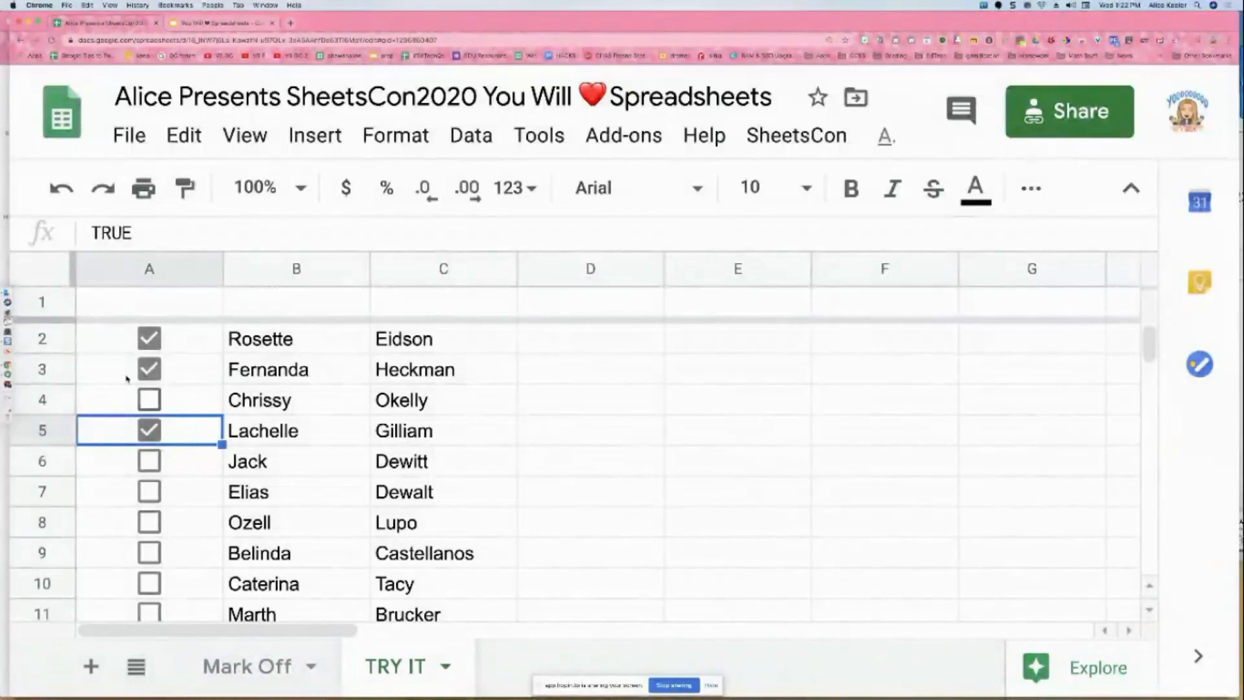
{"action": "scroll", "coordinate": [127, 379], "scroll_direction": "down", "scroll_amount": 4}
{"action": "scroll", "coordinate": [127, 379], "scroll_direction": "down", "scroll_amount": 7}
{"action": "scroll", "coordinate": [127, 379], "scroll_direction": "up", "scroll_amount": 14}
{"action": "scroll", "coordinate": [127, 379], "scroll_direction": "right", "scroll_amount": 1}
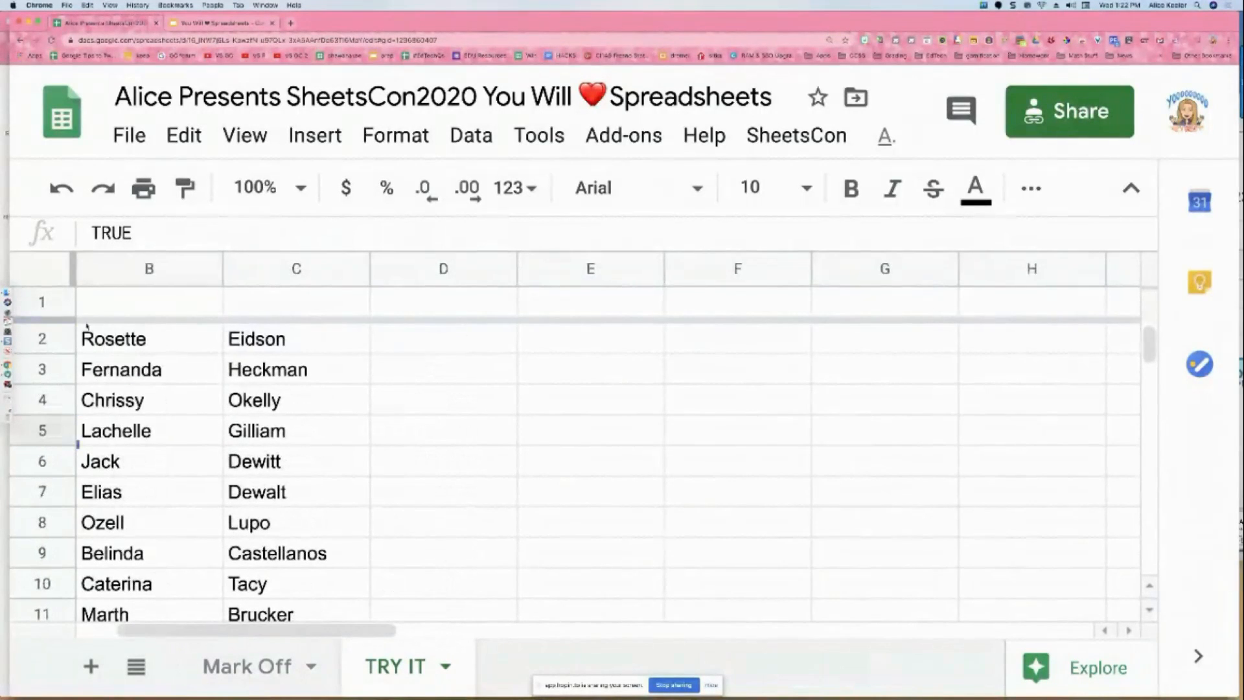
{"action": "mouse_move", "coordinate": [59, 316]}
{"action": "left_mouse_down"}
{"action": "mouse_move", "coordinate": [57, 287]}
{"action": "mouse_move", "coordinate": [57, 317]}
{"action": "left_mouse_up"}
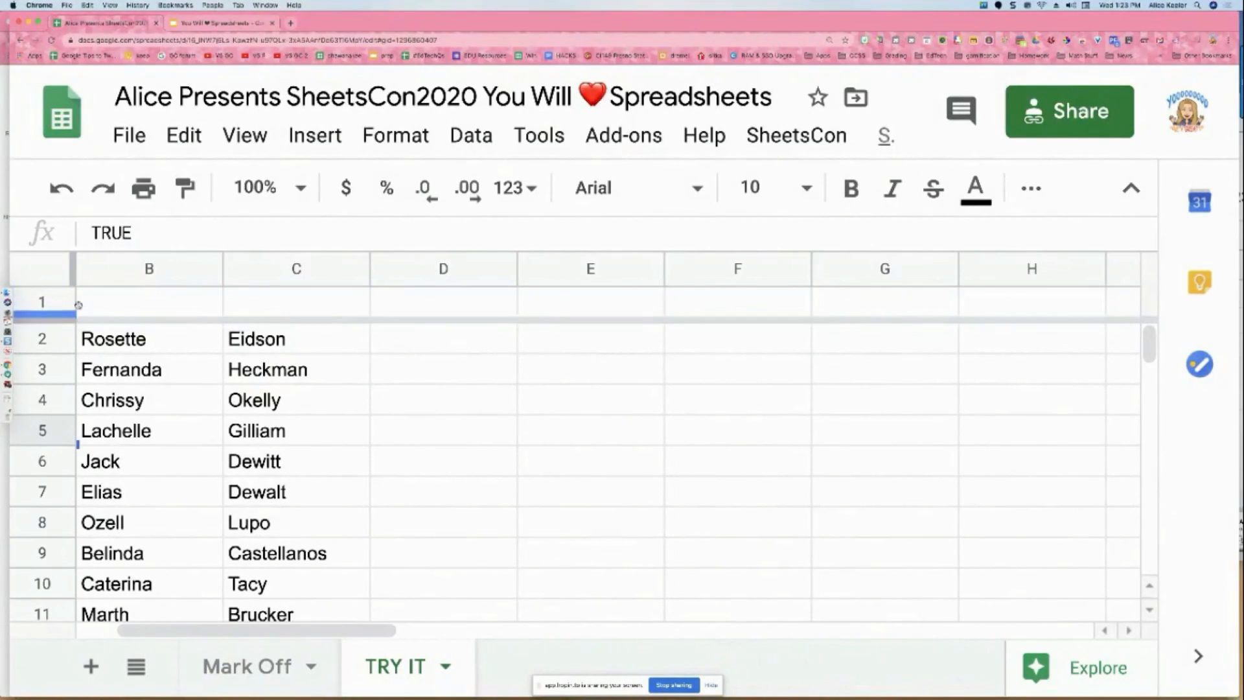
- Review the available options for freezing rows and columns
{"action": "left_click", "coordinate": [242, 149]}
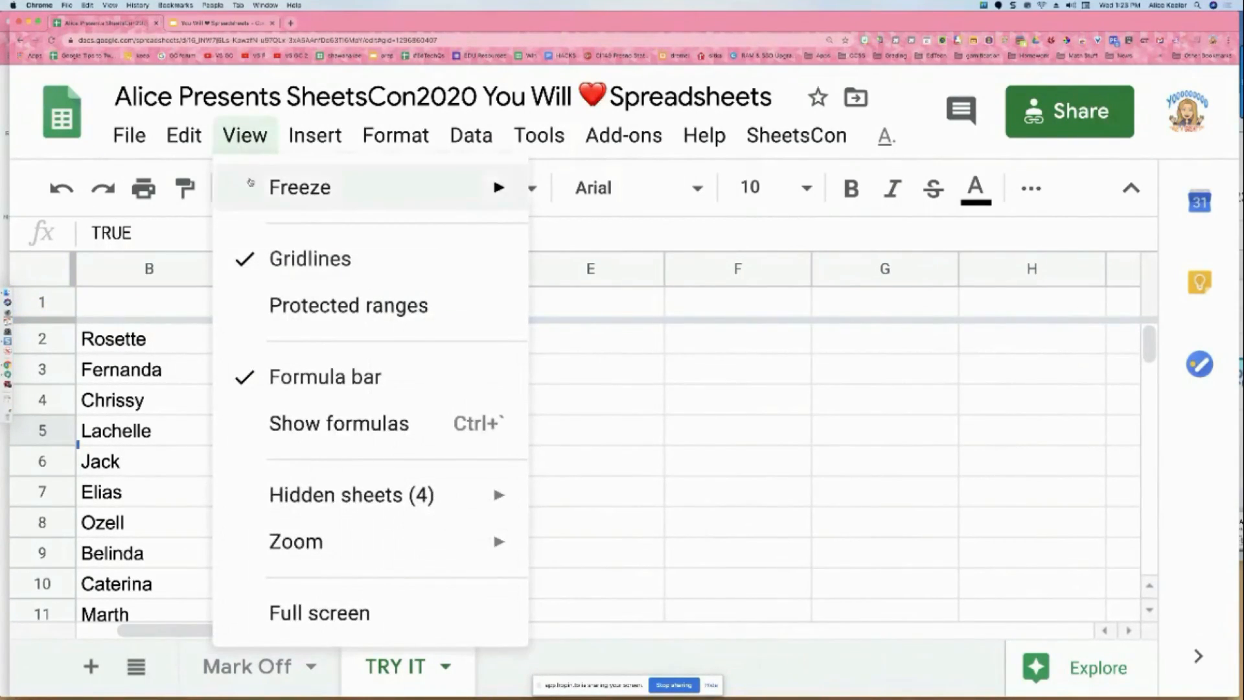
{"action": "mouse_move", "coordinate": [250, 187]}
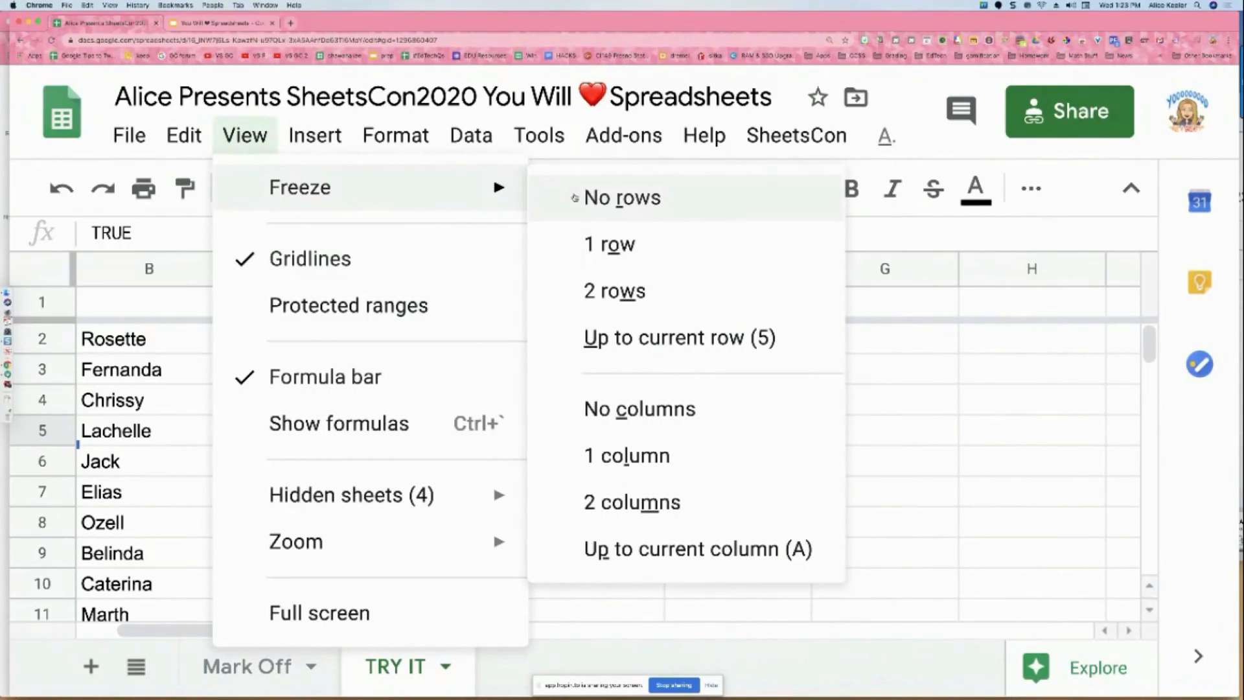
{"action": "left_click", "coordinate": [257, 138]}
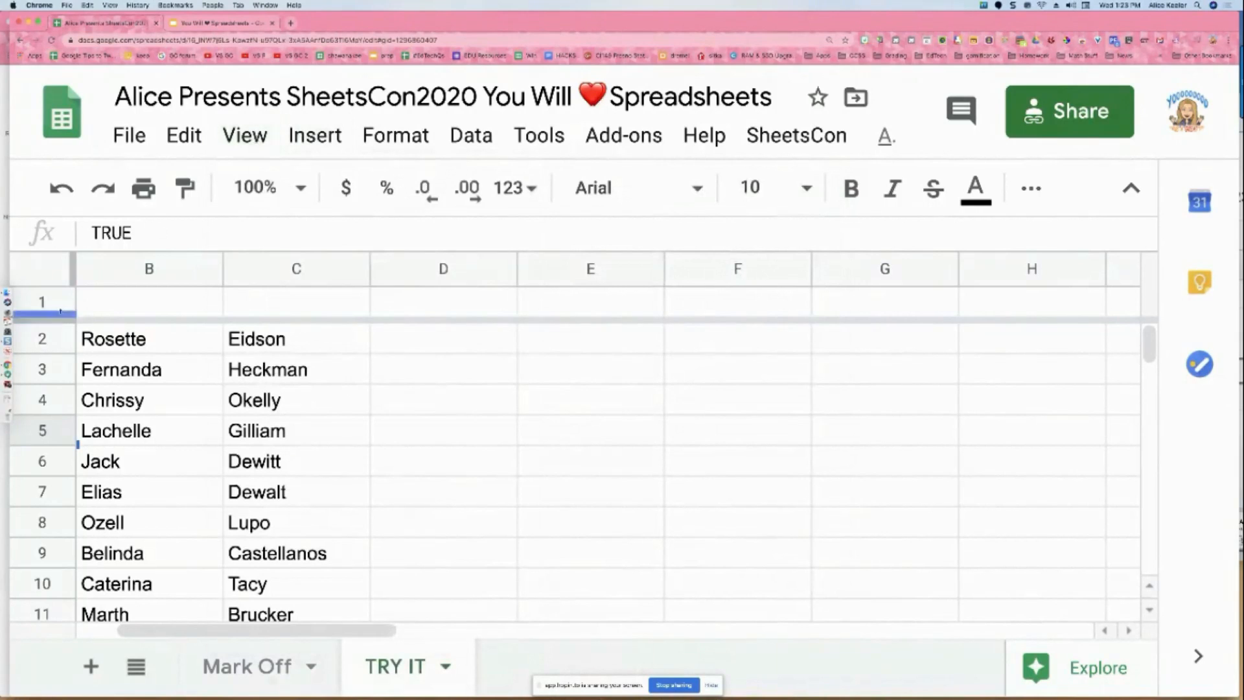
- Unfreeze row 1 of the TRY IT sheet
{"action": "left_click_drag", "start_coordinate": [42, 320], "coordinate": [45, 285]}
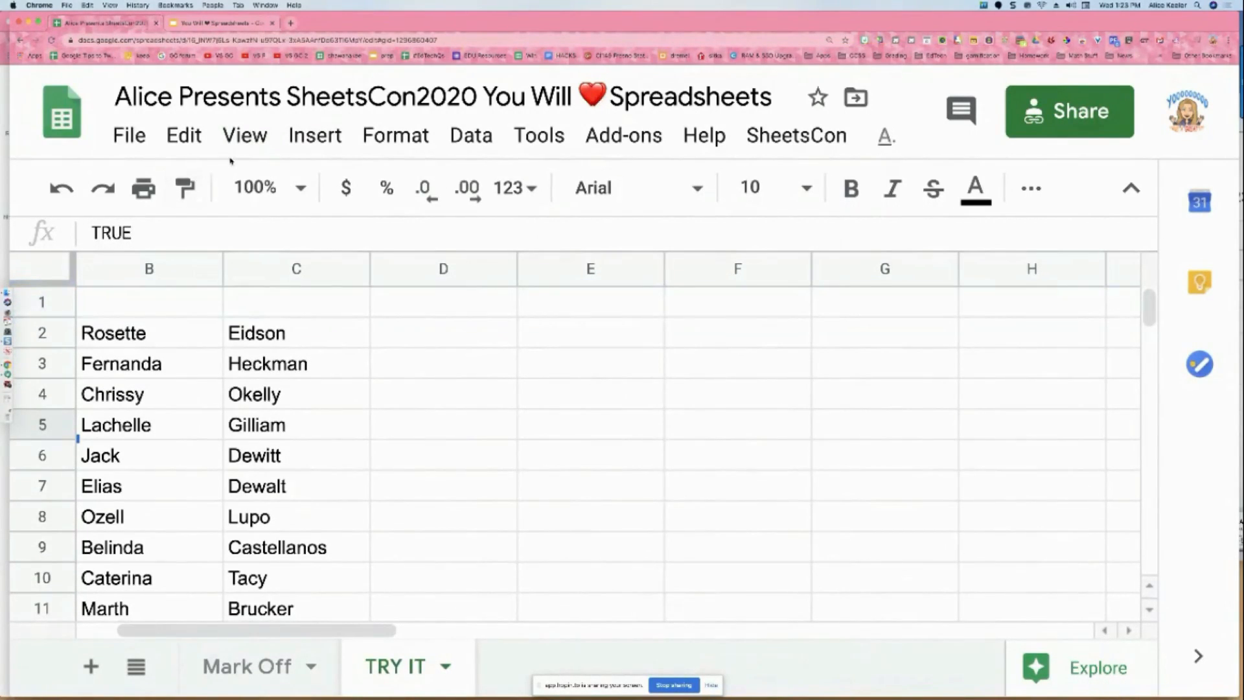
{"action": "left_click", "coordinate": [242, 139]}
{"action": "mouse_move", "coordinate": [271, 188]}
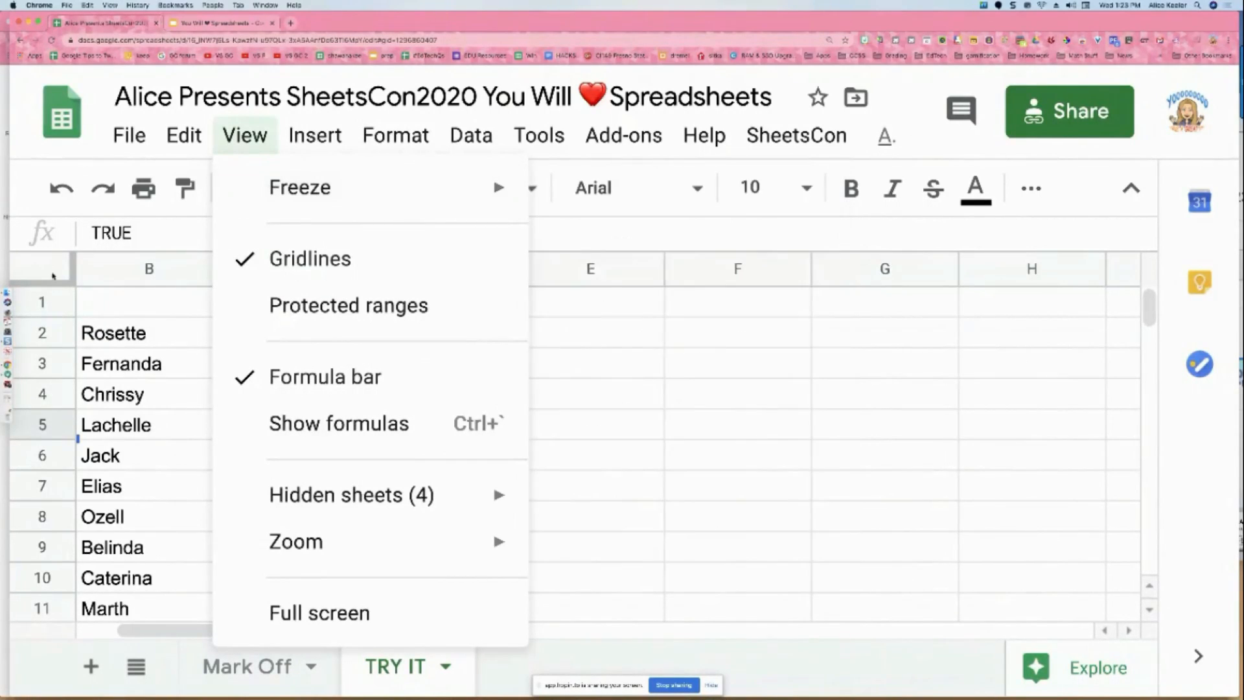
{"action": "left_click", "coordinate": [66, 276]}
{"action": "left_click", "coordinate": [57, 281]}
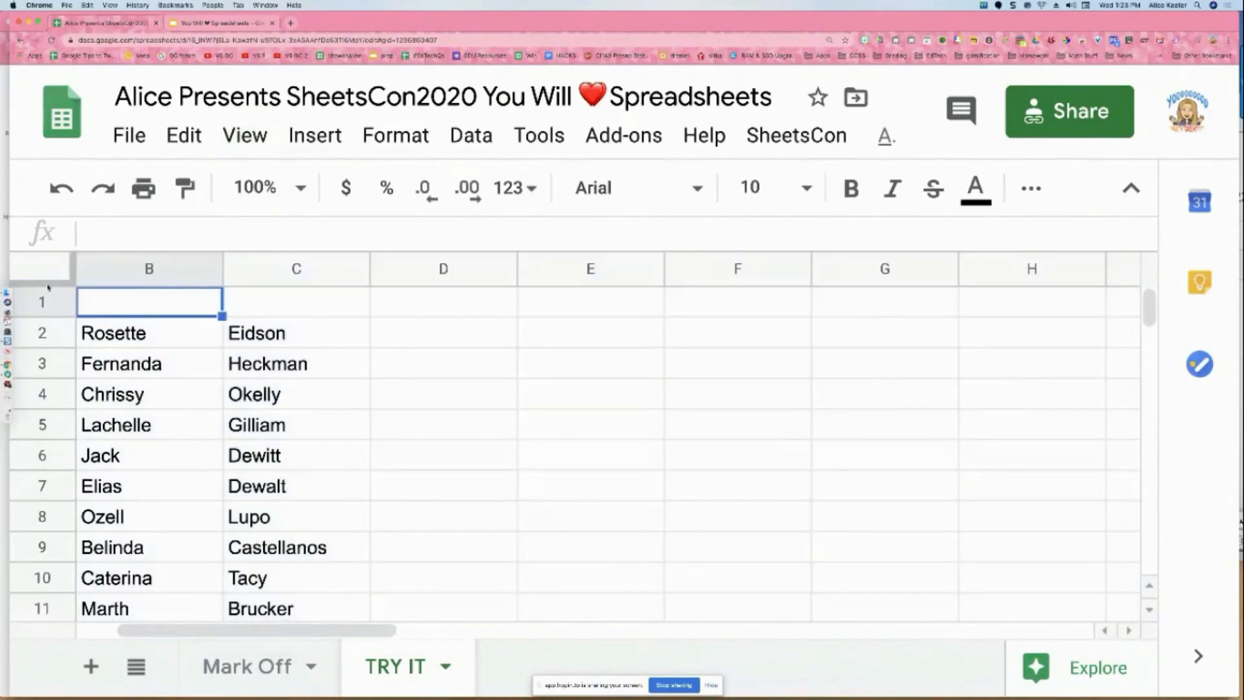
- Freeze both row 1 and column A of the TRY IT sheet and test them by scrolling sideways
{"action": "left_click_drag", "start_coordinate": [46, 282], "coordinate": [44, 312]}
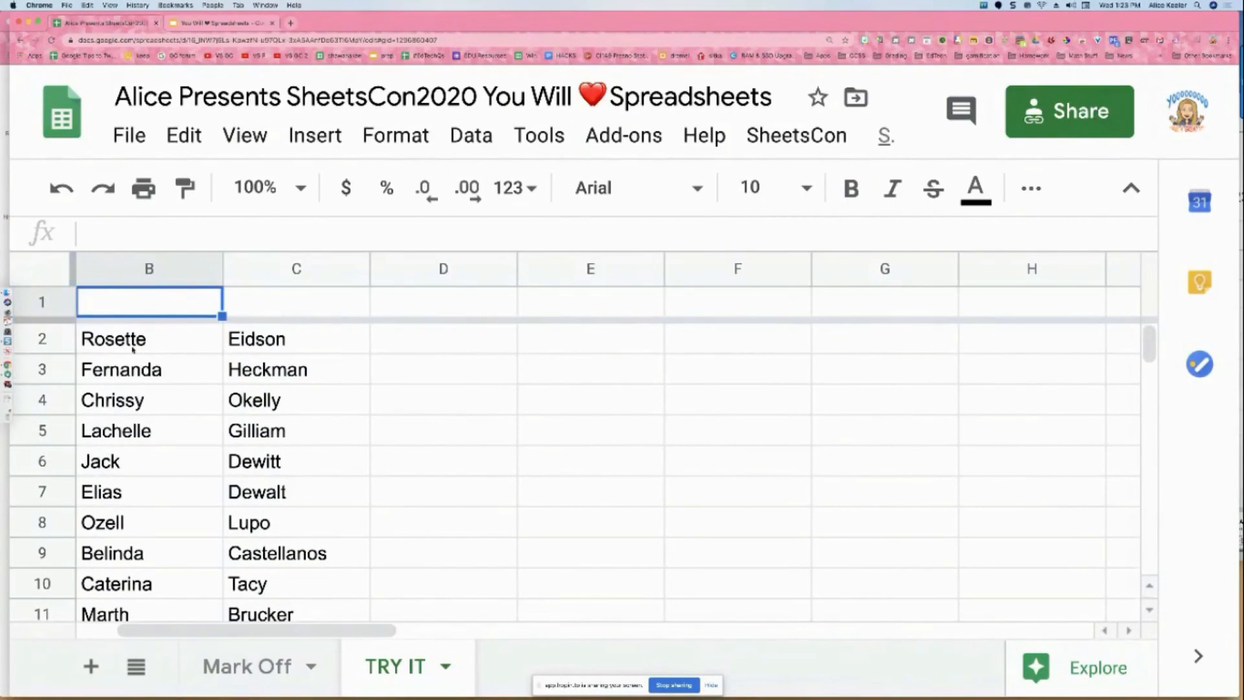
{"action": "scroll", "coordinate": [63, 276], "scroll_direction": "left", "scroll_amount": 2}
{"action": "left_click_drag", "start_coordinate": [72, 272], "coordinate": [187, 283]}
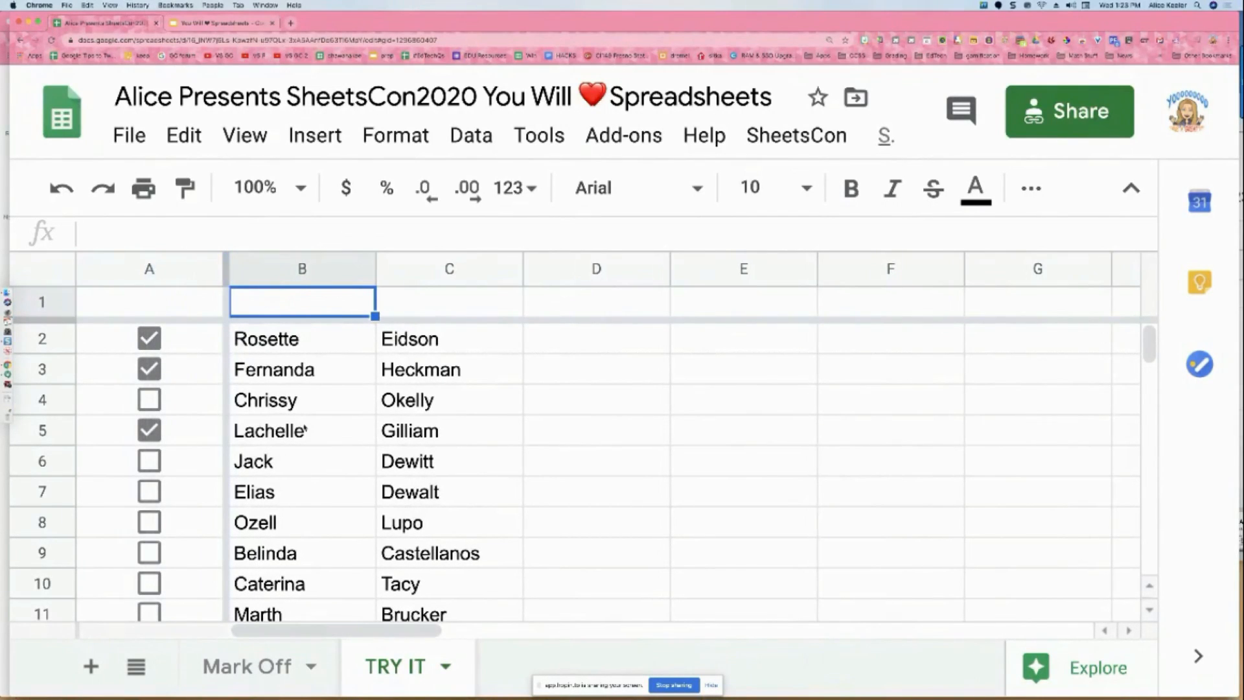
{"action": "left_click", "coordinate": [462, 468]}
{"action": "scroll", "coordinate": [462, 475], "scroll_direction": "right", "scroll_amount": 5}
{"action": "scroll", "coordinate": [462, 475], "scroll_direction": "right", "scroll_amount": 7}
{"action": "scroll", "coordinate": [462, 475], "scroll_direction": "left", "scroll_amount": 10}
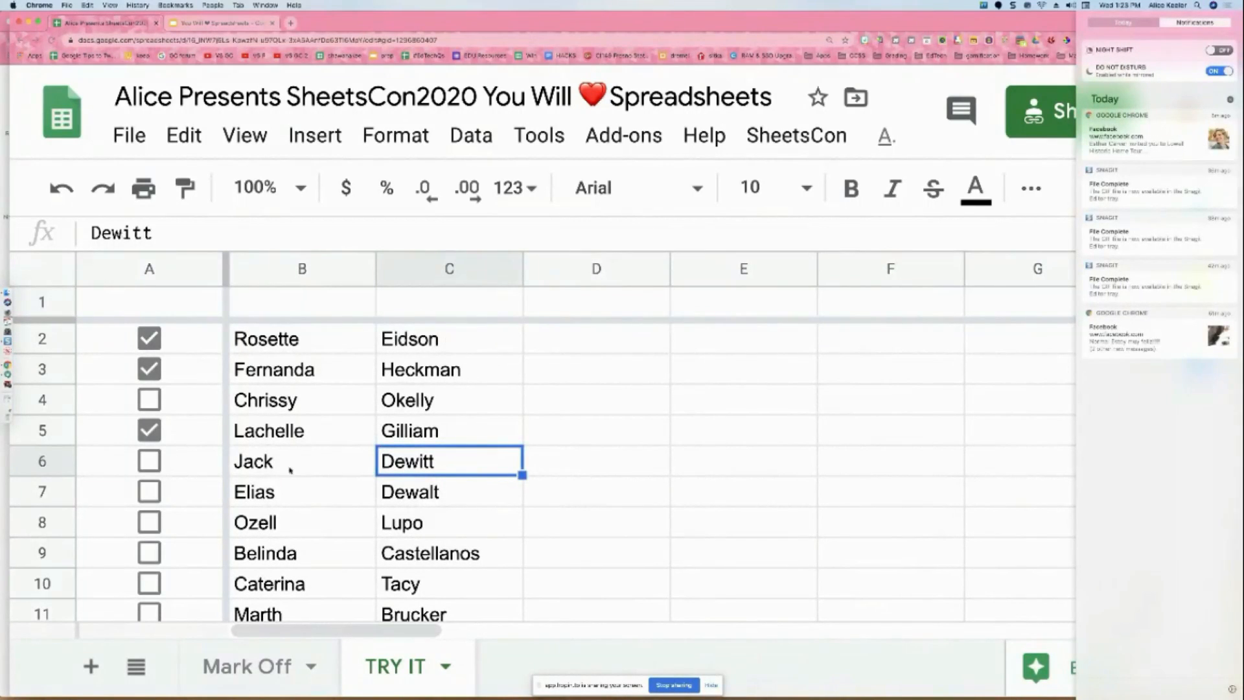
{"action": "left_click", "coordinate": [290, 471]}
- Check off the "Don't Move" quest in row 6 of the Mark Off sheet and view its badge
{"action": "left_click", "coordinate": [240, 667]}
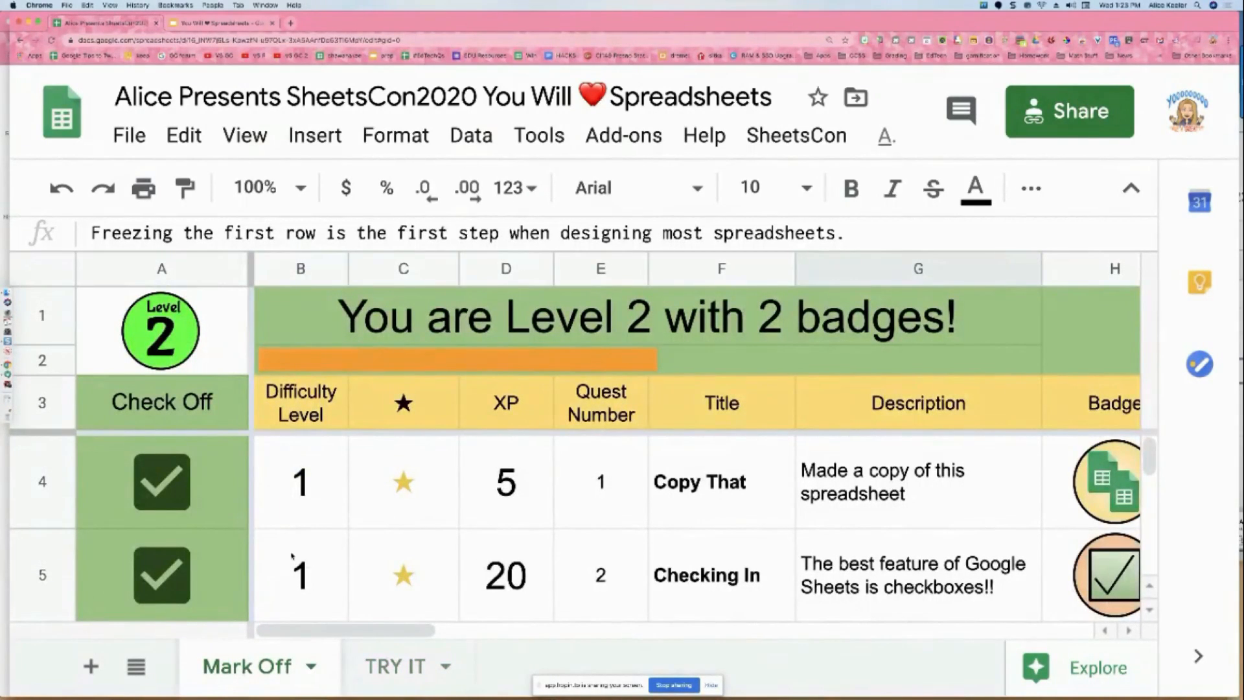
{"action": "scroll", "coordinate": [293, 551], "scroll_direction": "down", "scroll_amount": 1}
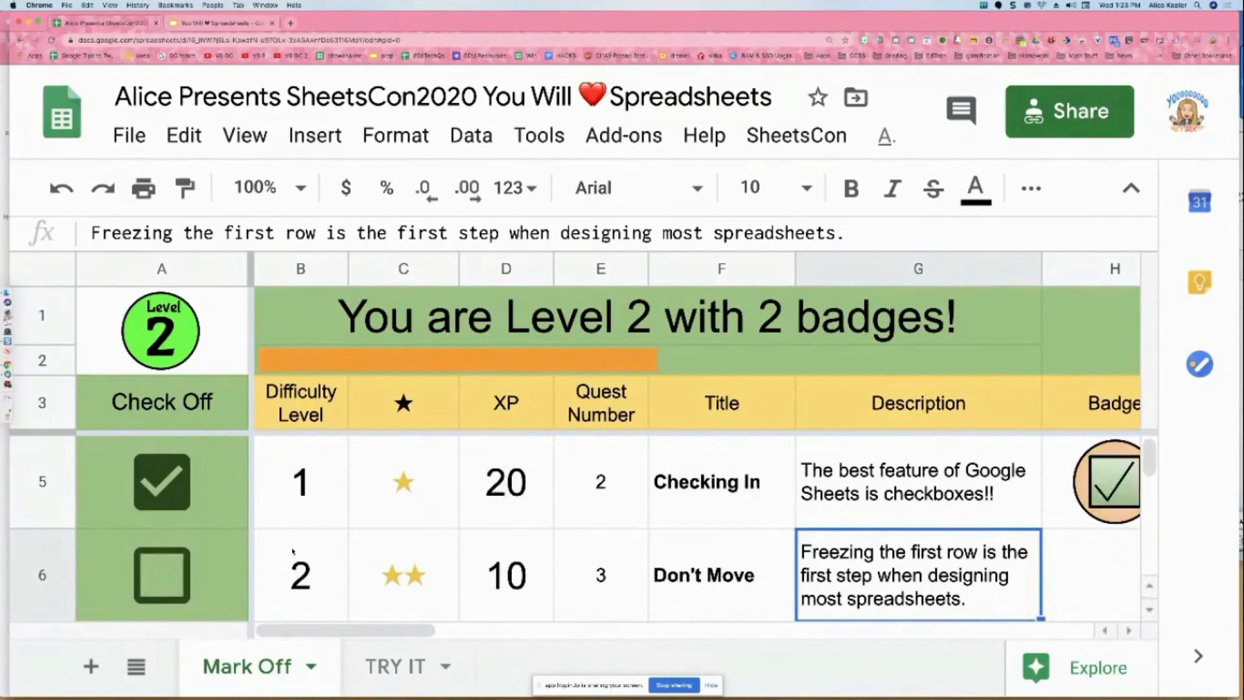
{"action": "left_click", "coordinate": [162, 575]}
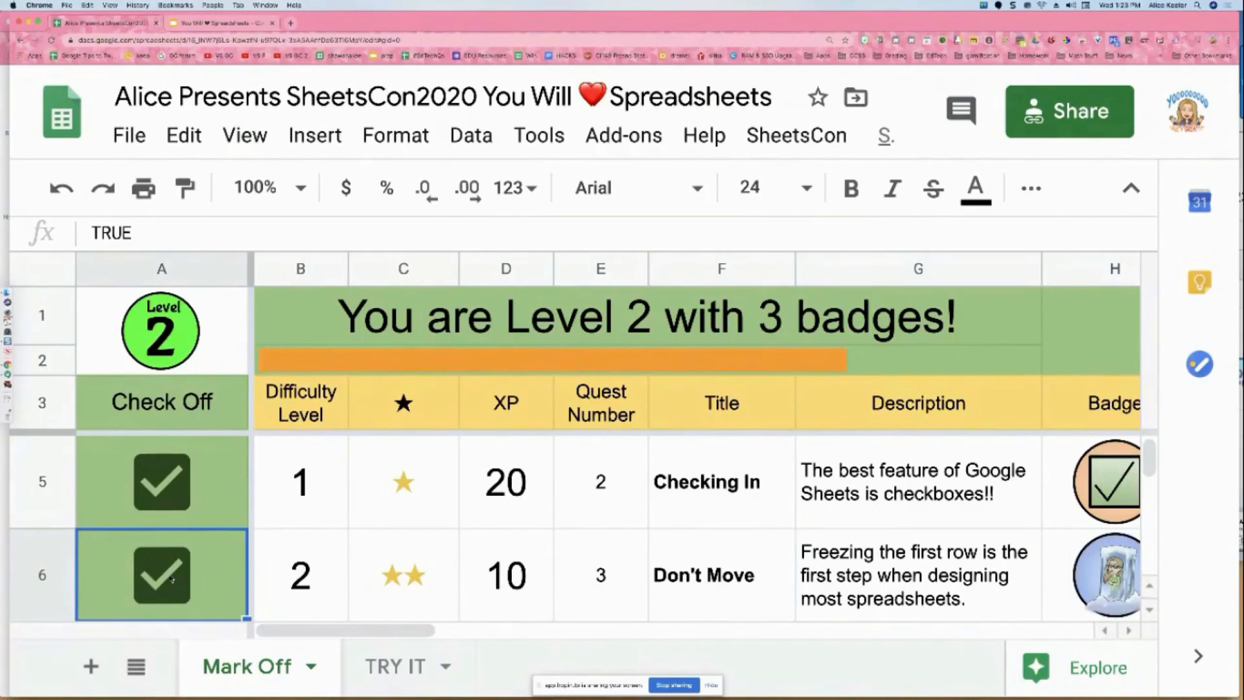
{"action": "scroll", "coordinate": [522, 558], "scroll_direction": "right", "scroll_amount": 2}
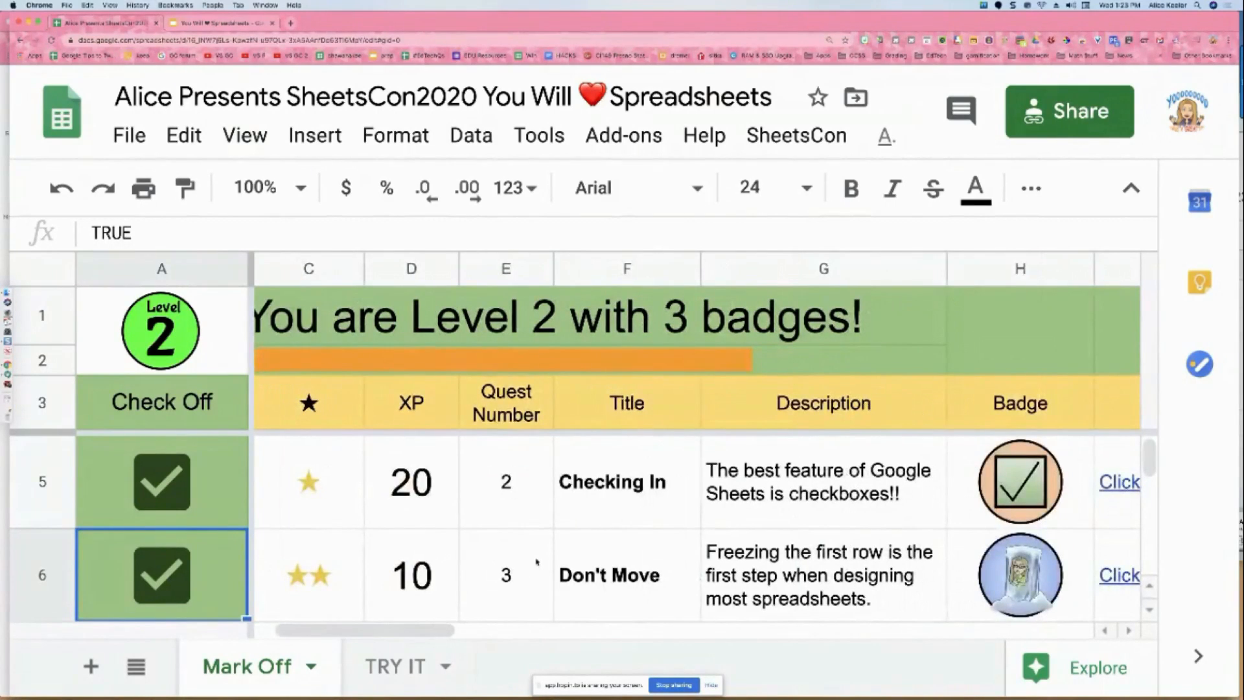
{"action": "scroll", "coordinate": [536, 561], "scroll_direction": "right", "scroll_amount": 2}
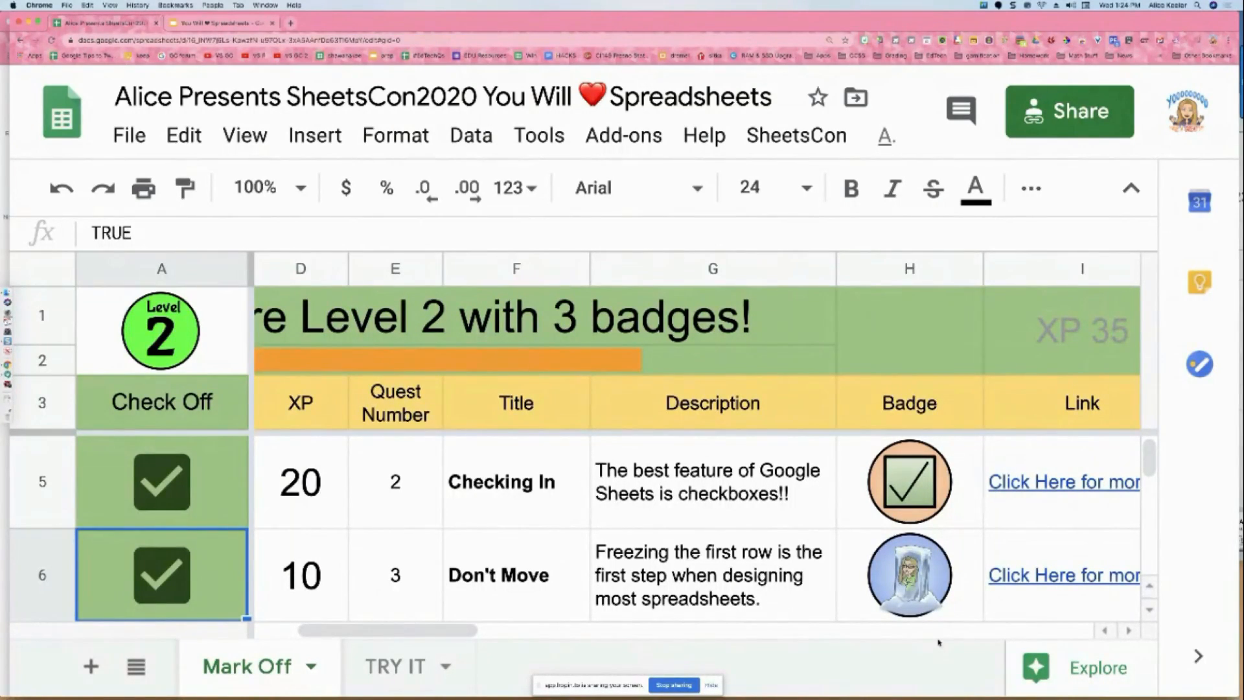
{"action": "scroll", "coordinate": [718, 533], "scroll_direction": "left", "scroll_amount": 3}
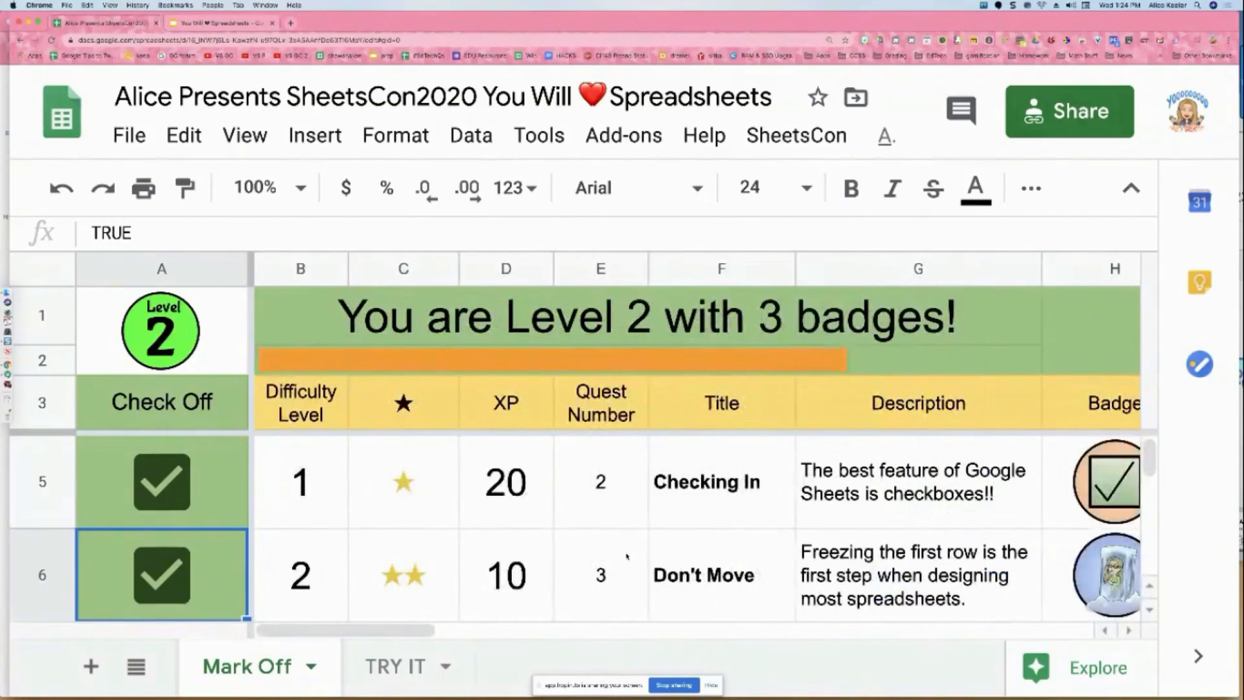
- Look at the "Head of the Class" quest and enter the column header "Paid" in cell A1 of the TRY IT sheet
{"action": "left_click", "coordinate": [627, 555]}
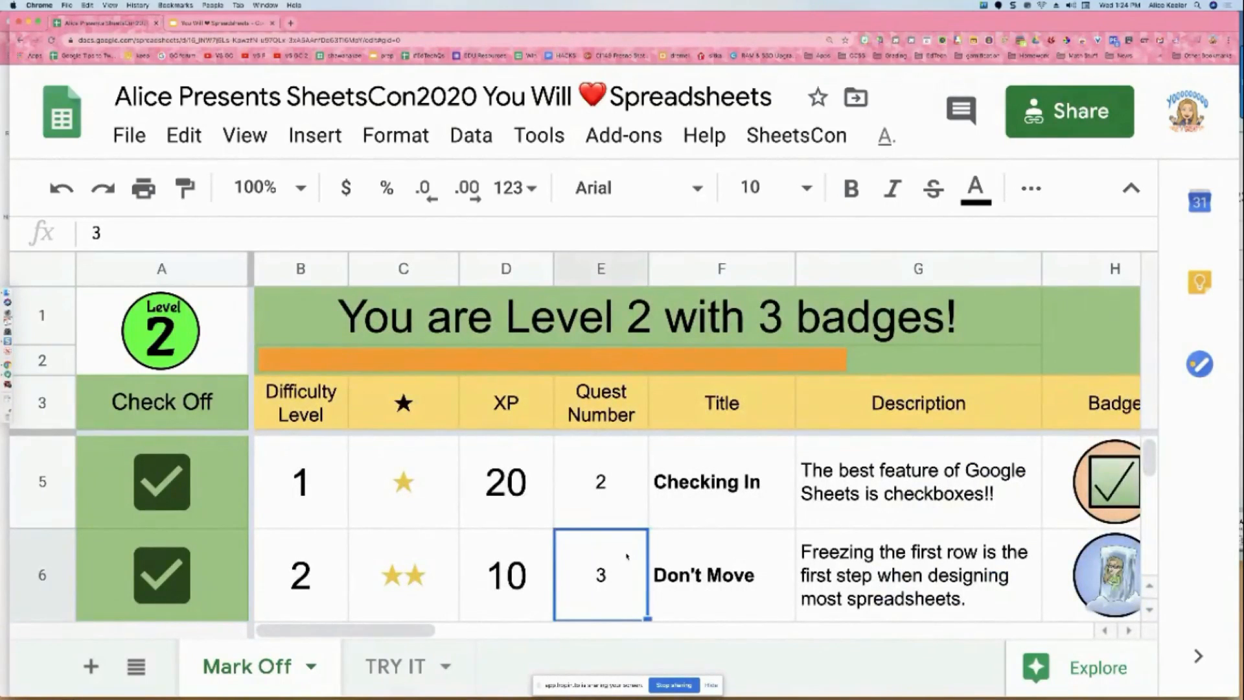
{"action": "key", "text": "Down"}
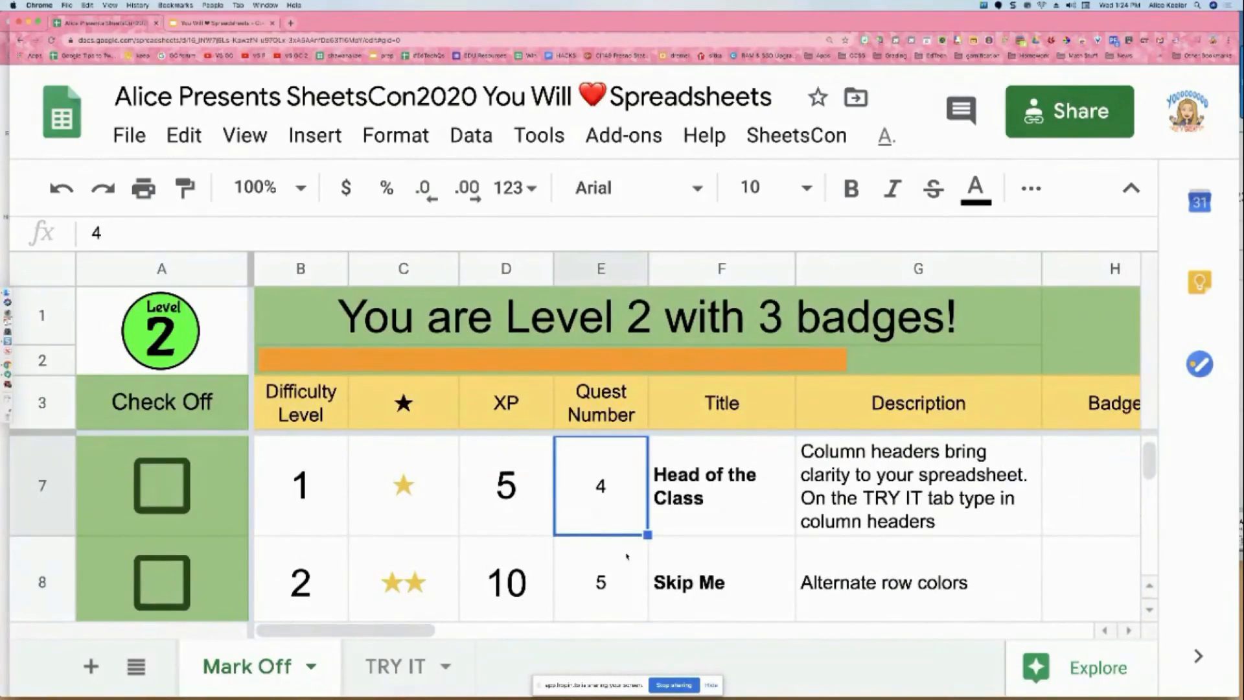
{"action": "left_click", "coordinate": [392, 668]}
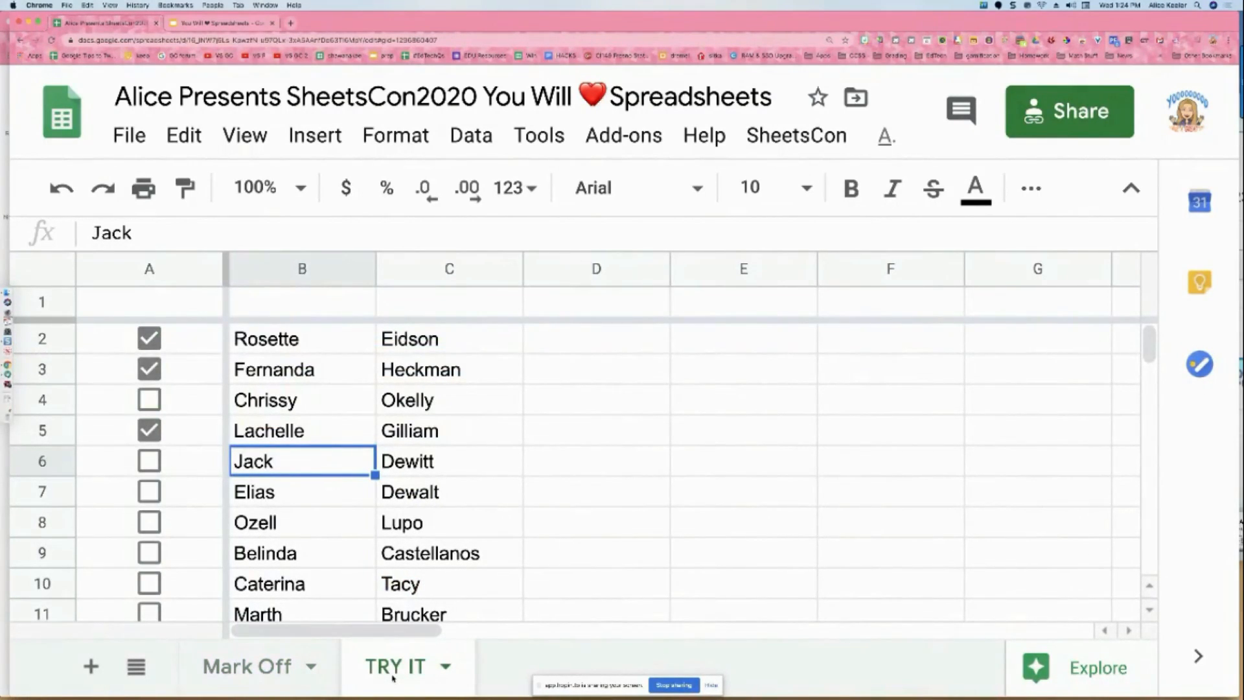
{"action": "left_click", "coordinate": [176, 311]}
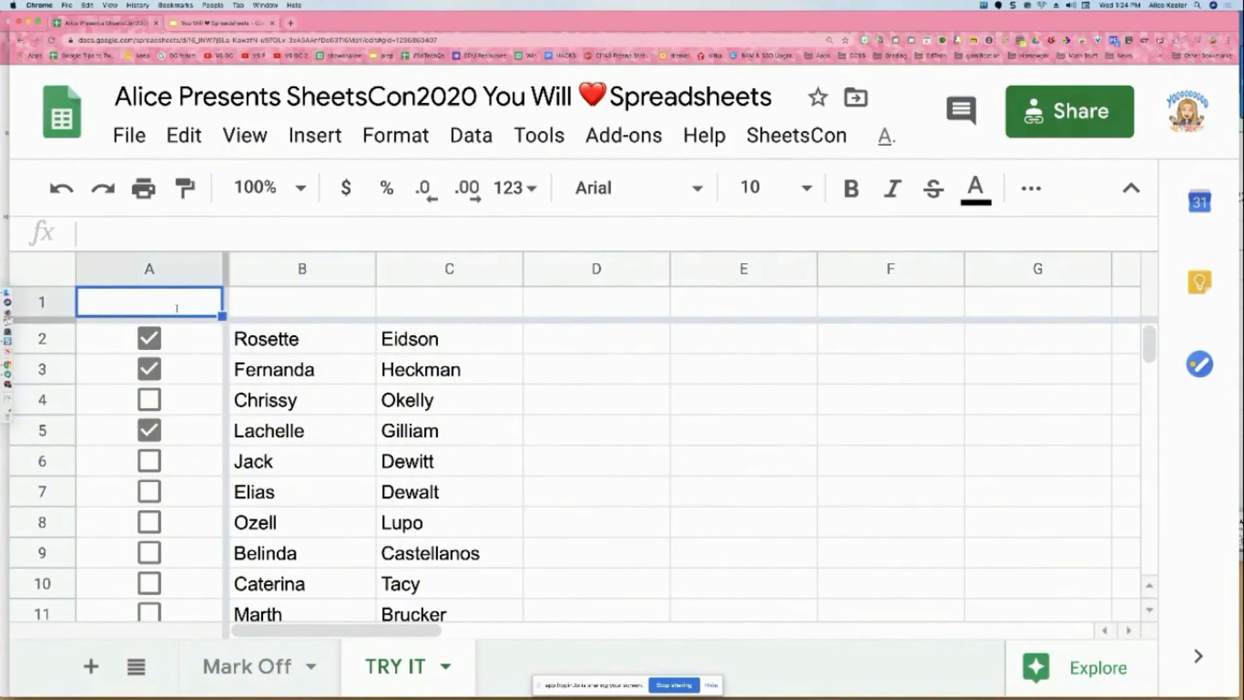
{"action": "type", "text": "Paid"}
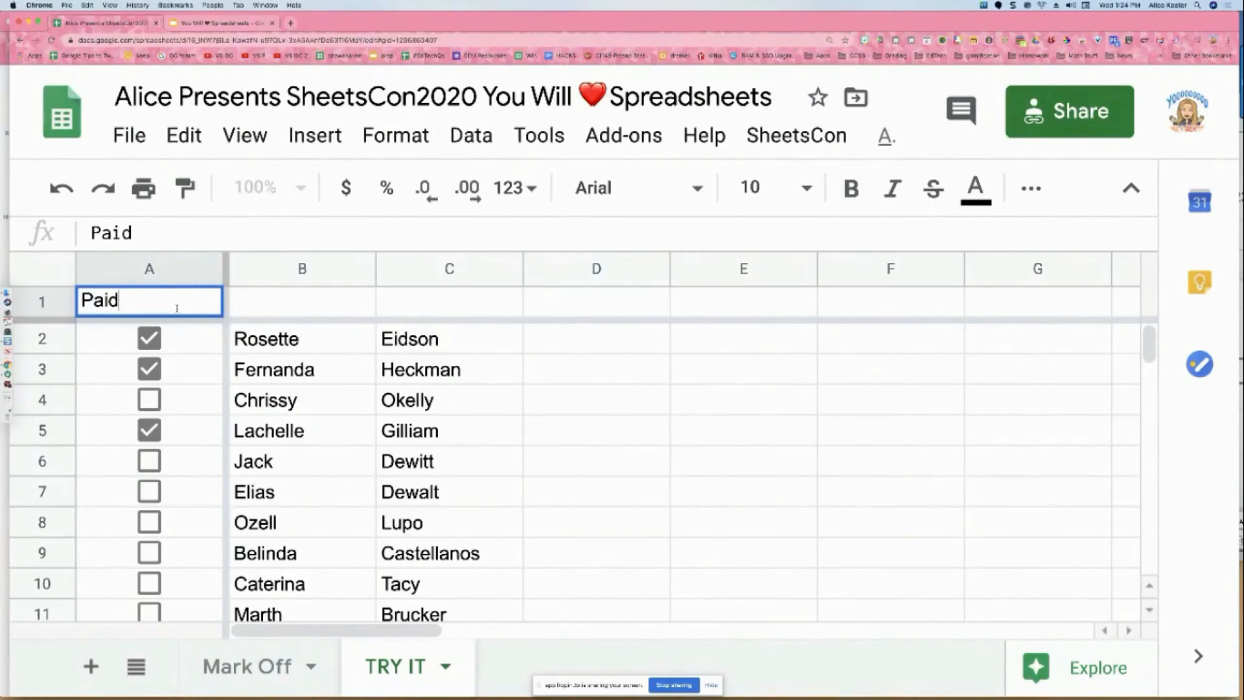
{"action": "key", "text": "Tab"}
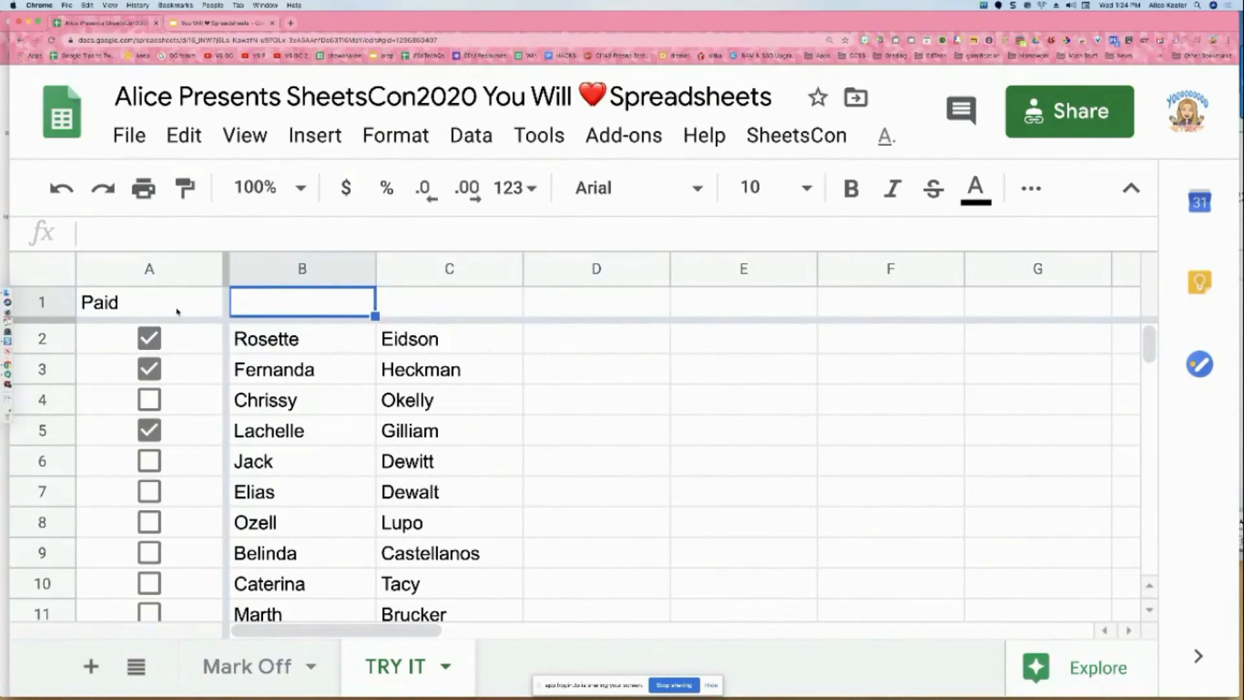
- Enter the column headers "First Name" in cell B1 and "Last Name" in cell C1
{"action": "type", "text": "First an"}
{"action": "key", "text": "BackSpace"}
{"action": "key", "text": "BackSpace"}
{"action": "type", "text": "Name"}
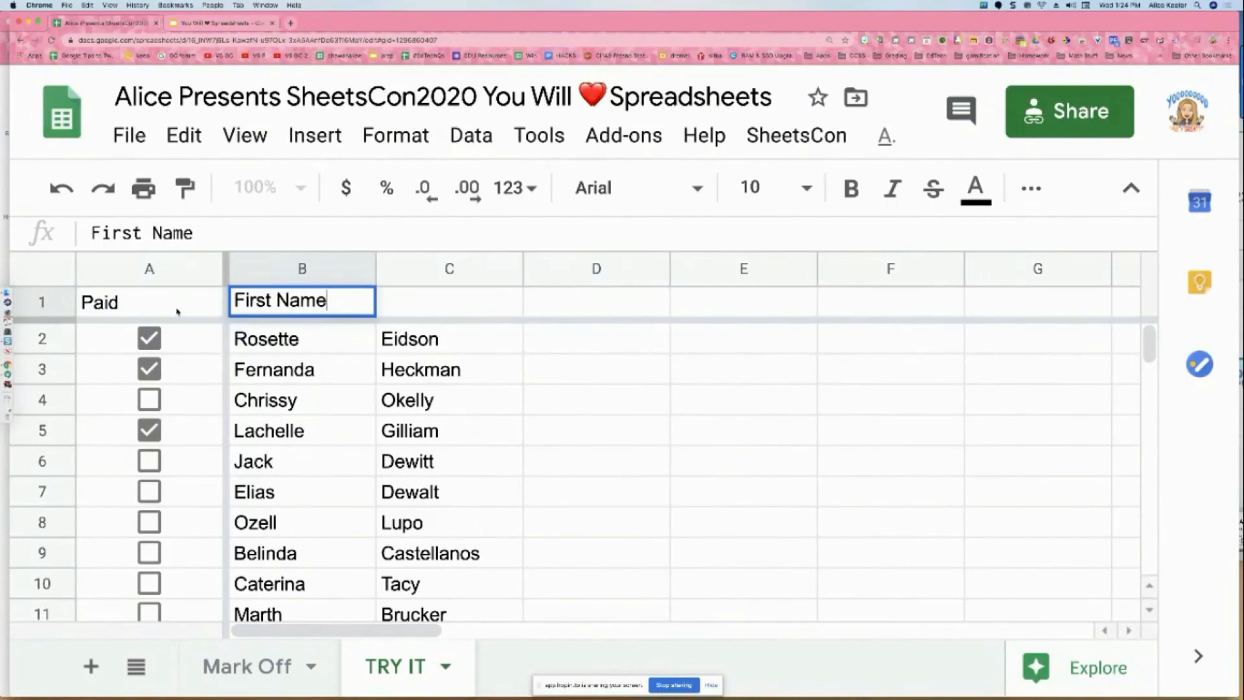
{"action": "key", "text": "Tab"}
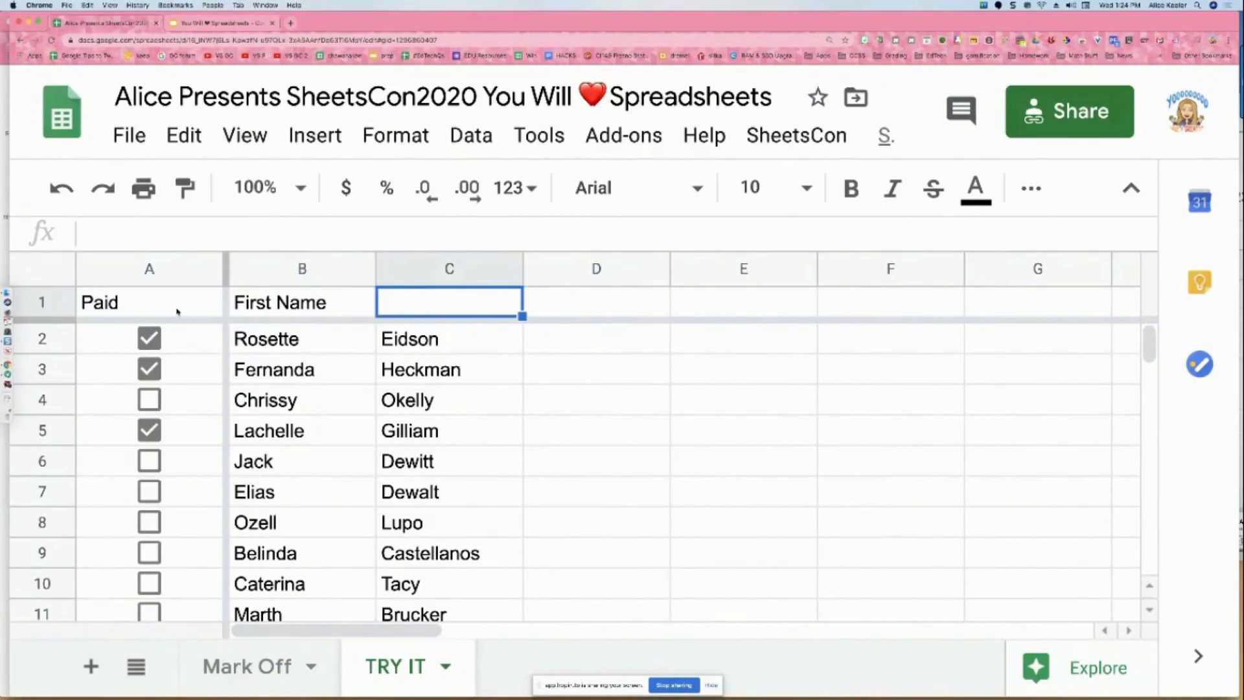
{"action": "type", "text": "Last Name"}
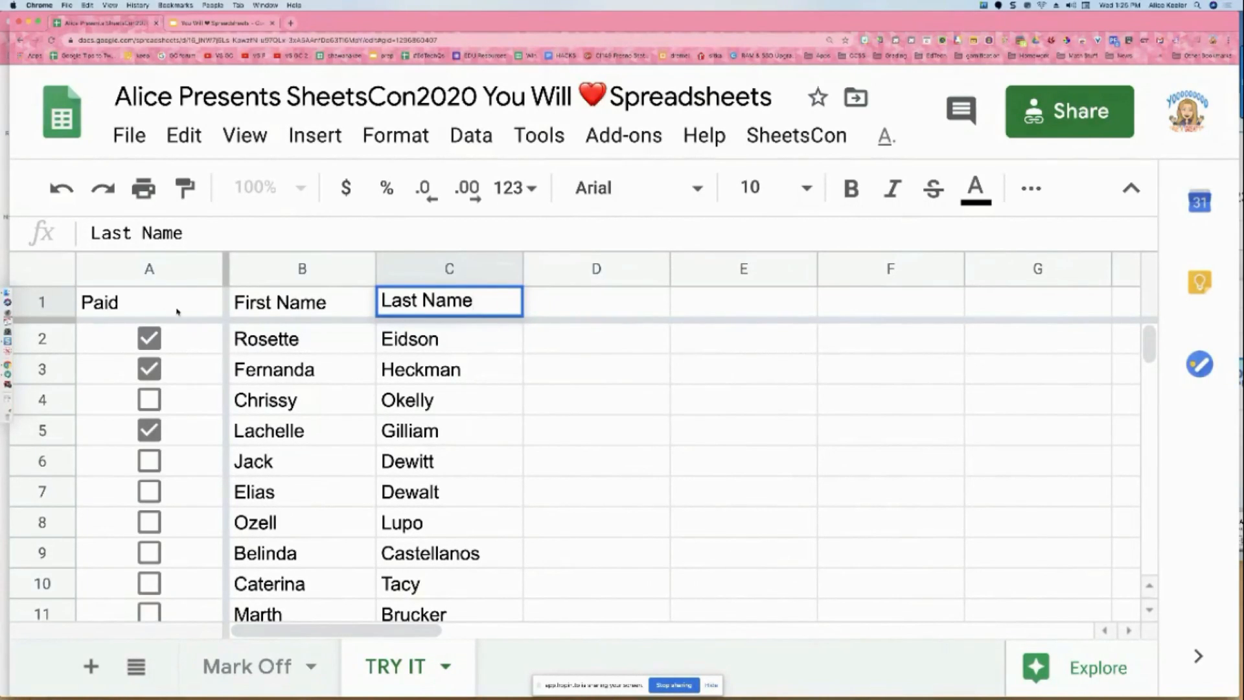
{"action": "left_click", "coordinate": [253, 397]}
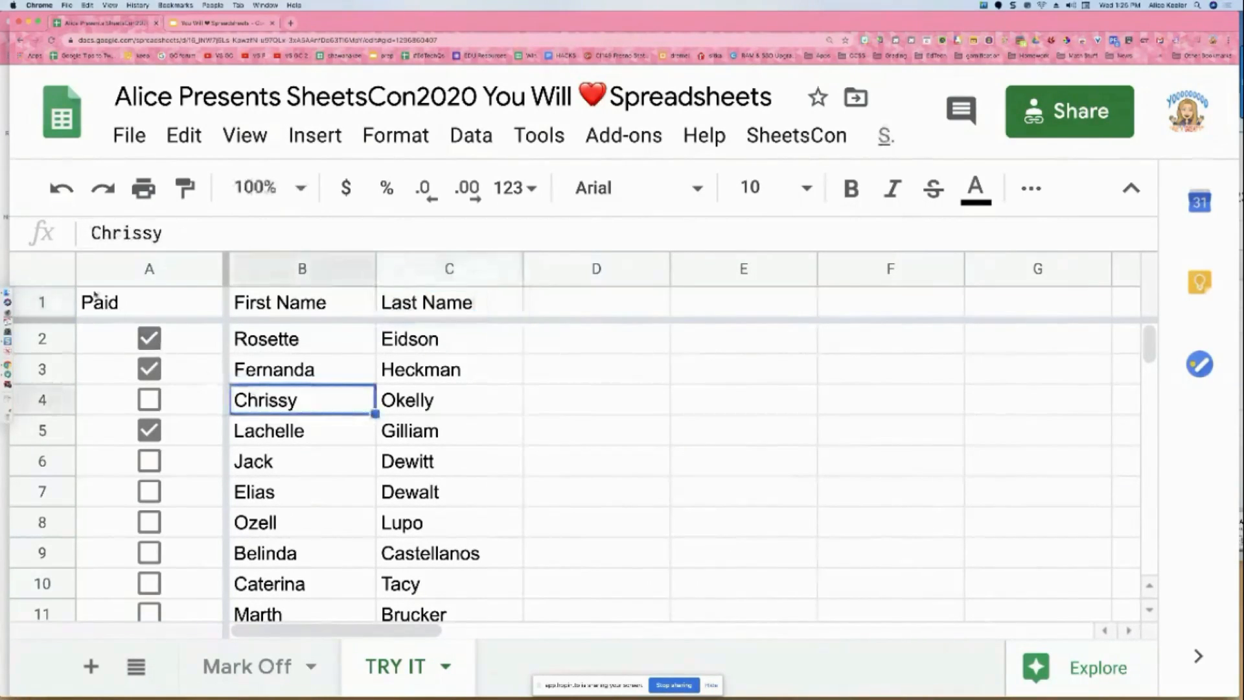
- Fill the whole header row 1 with cyan
{"action": "left_click", "coordinate": [43, 302]}
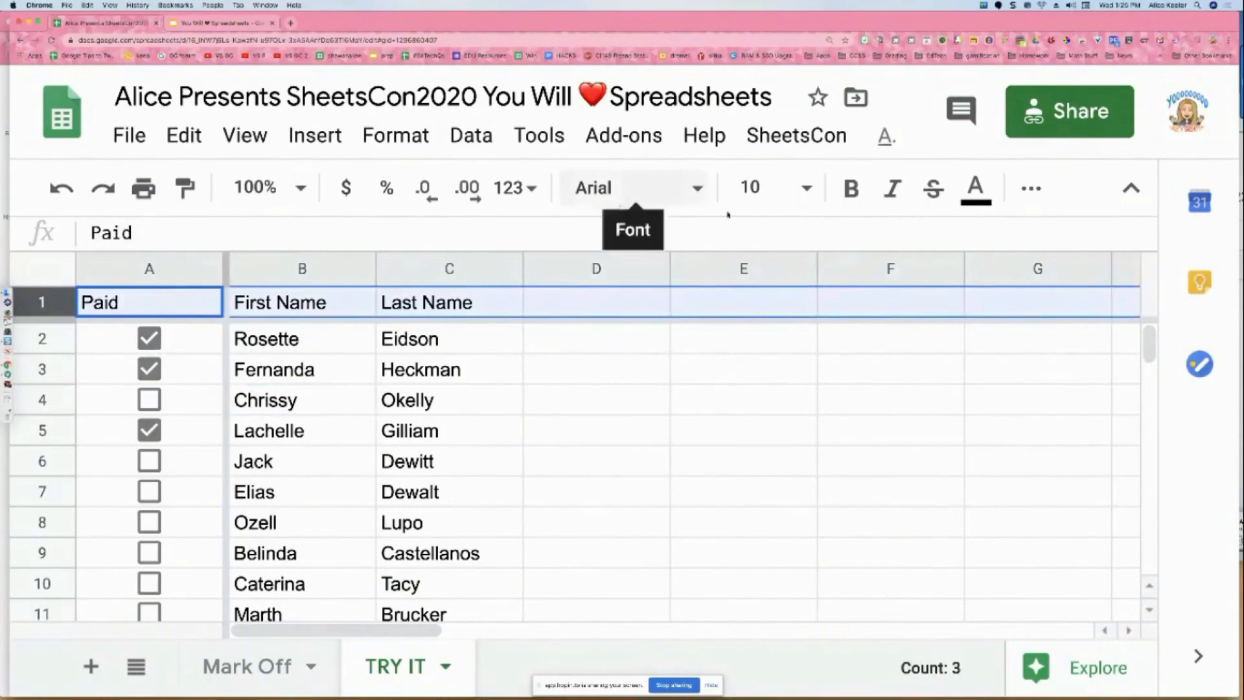
{"action": "left_click", "coordinate": [1029, 191]}
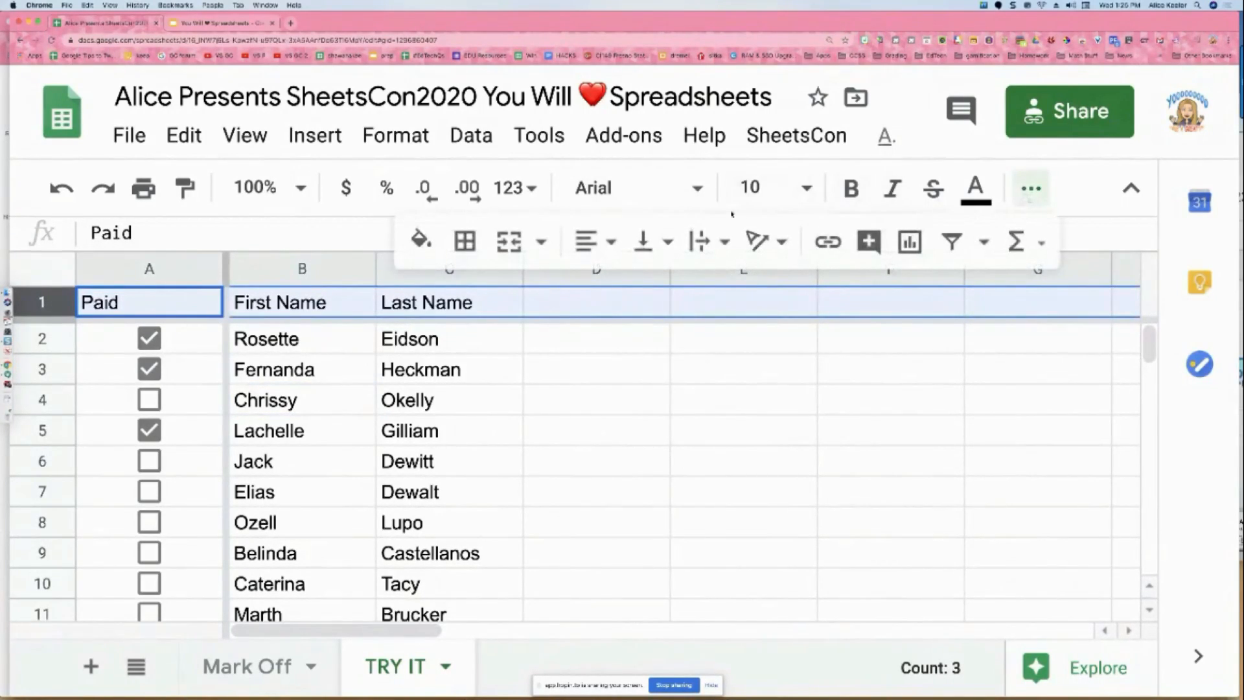
{"action": "left_click", "coordinate": [427, 242]}
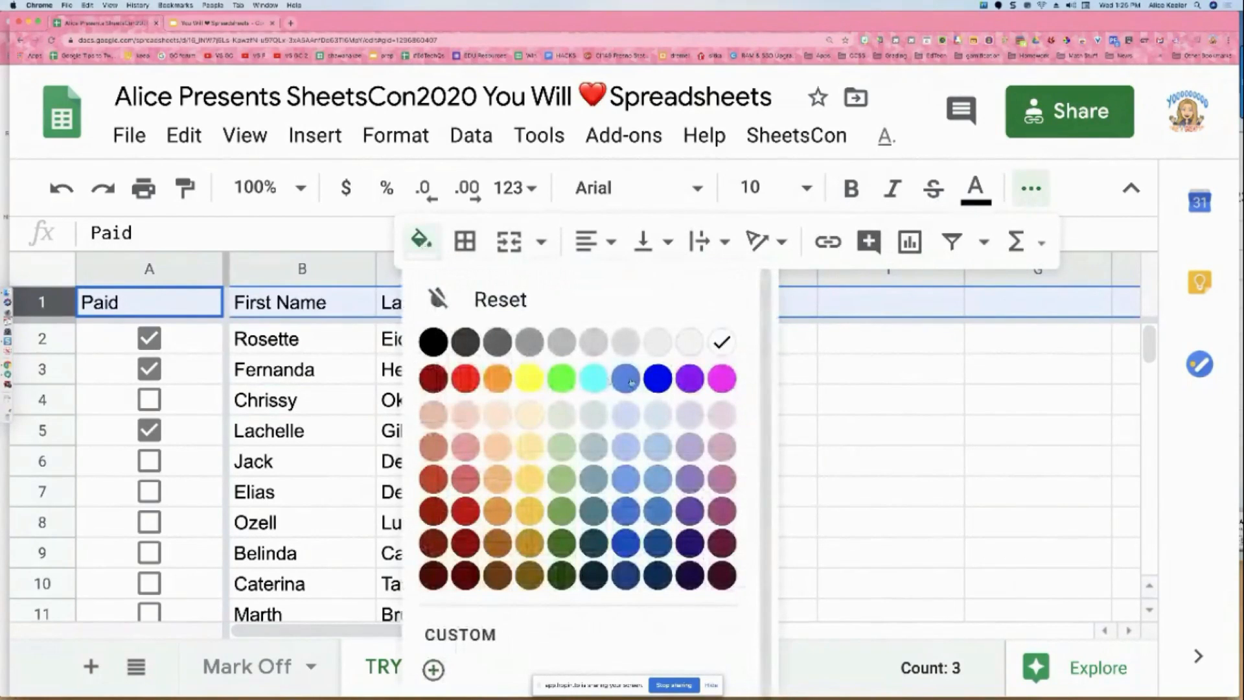
{"action": "left_click", "coordinate": [587, 383]}
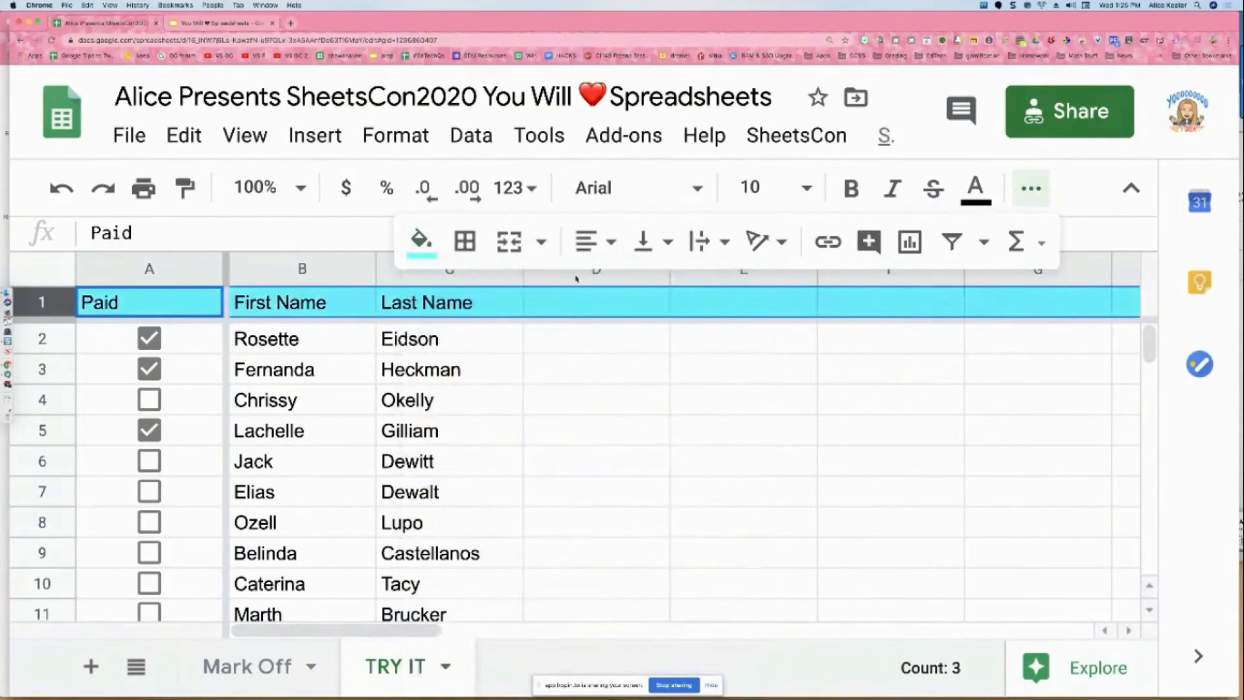
- Set the header row 1 to the Special Elite font at size 14
{"action": "left_click", "coordinate": [703, 192]}
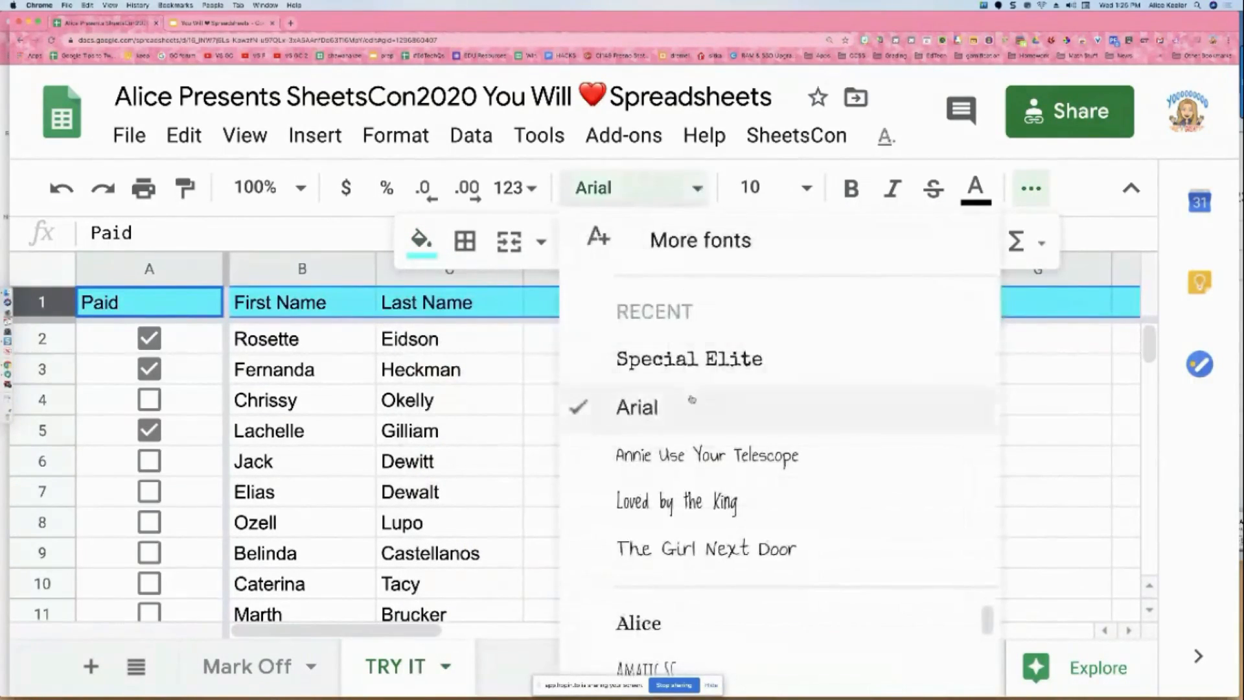
{"action": "left_click", "coordinate": [693, 361]}
{"action": "left_click", "coordinate": [758, 188]}
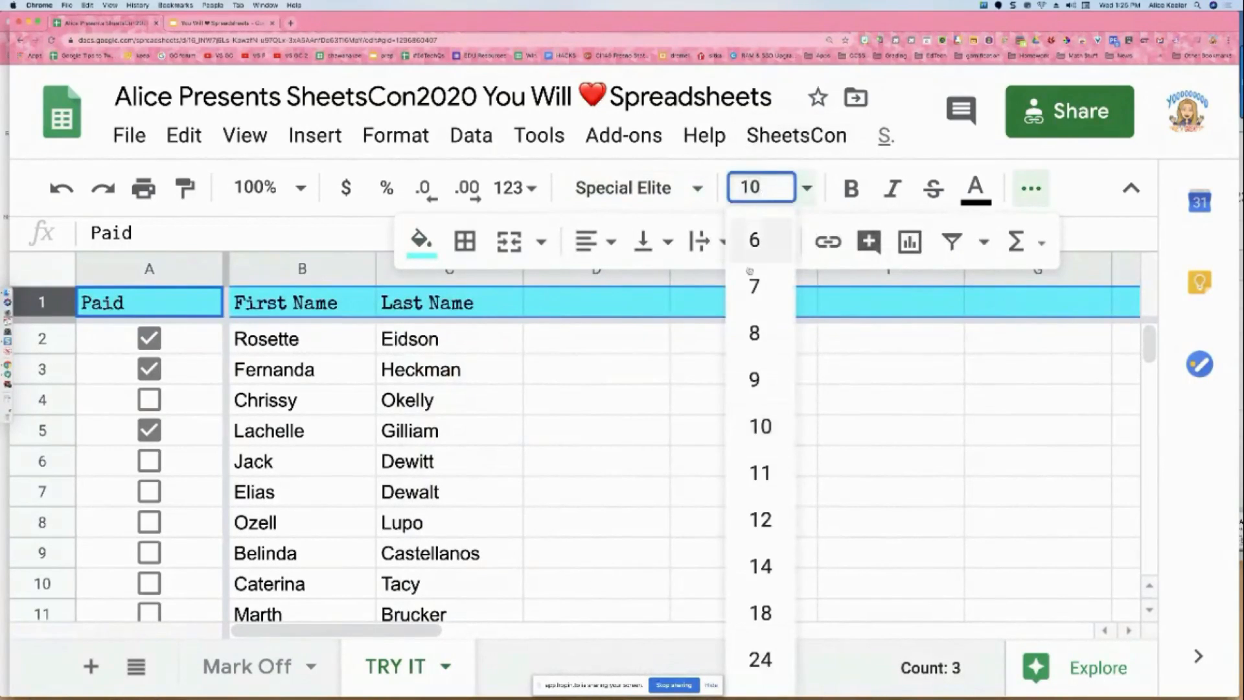
{"action": "left_click", "coordinate": [761, 566]}
{"action": "left_click", "coordinate": [320, 358]}
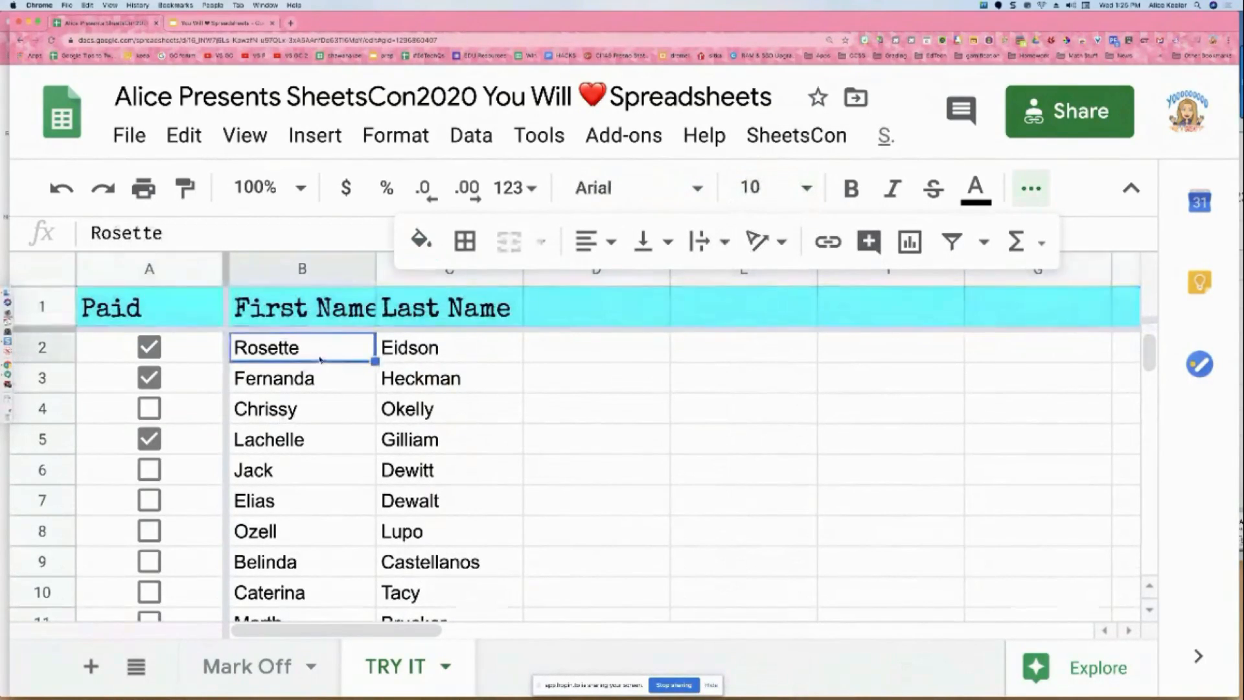
- Color only the word "First" in the cell B1 header magenta
{"action": "double_click", "coordinate": [280, 307]}
{"action": "left_click_drag", "start_coordinate": [311, 303], "coordinate": [231, 305]}
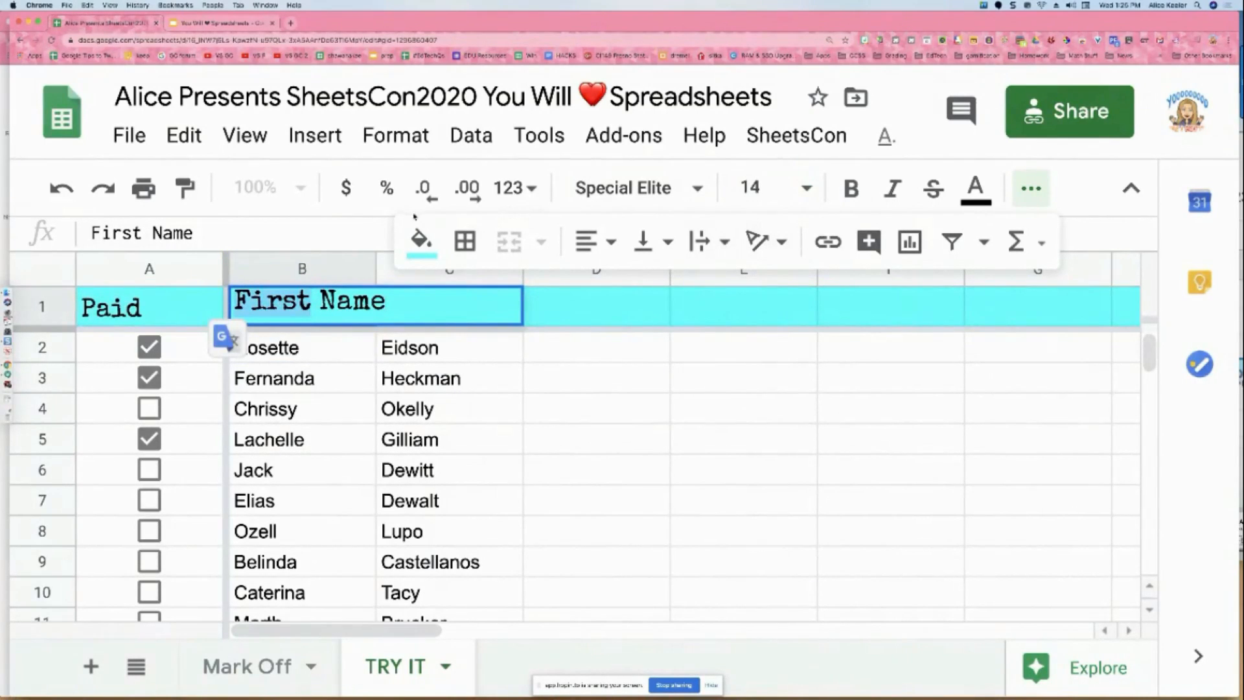
{"action": "left_click", "coordinate": [976, 189]}
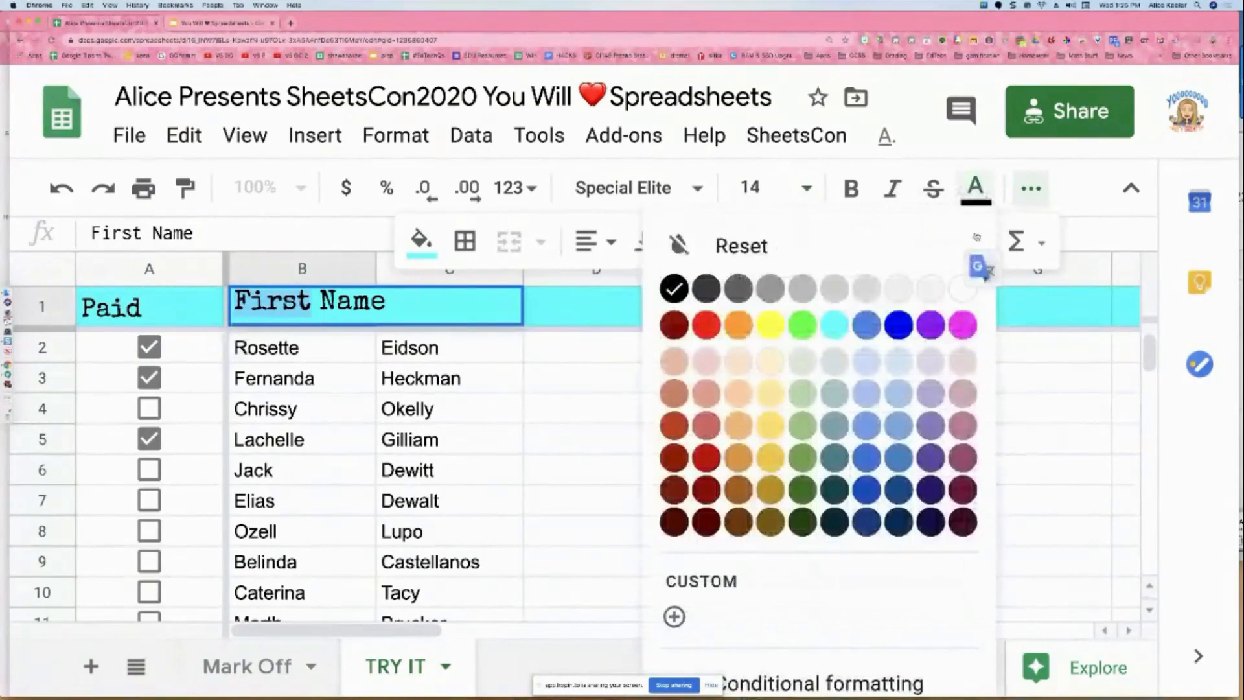
{"action": "left_click", "coordinate": [962, 324]}
{"action": "left_click", "coordinate": [698, 437]}
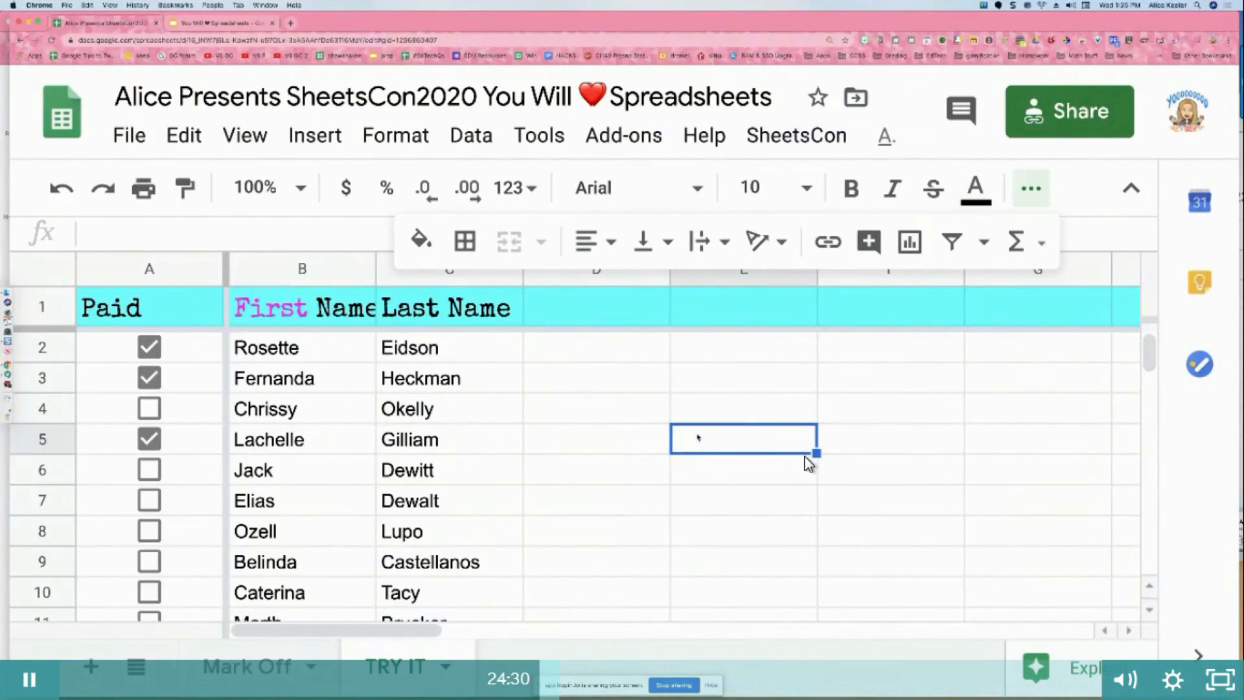
- Check off the "Head of the Class" quest in row 7 of the Mark Off sheet and return to the TRY IT sheet
{"action": "left_click", "coordinate": [281, 671]}
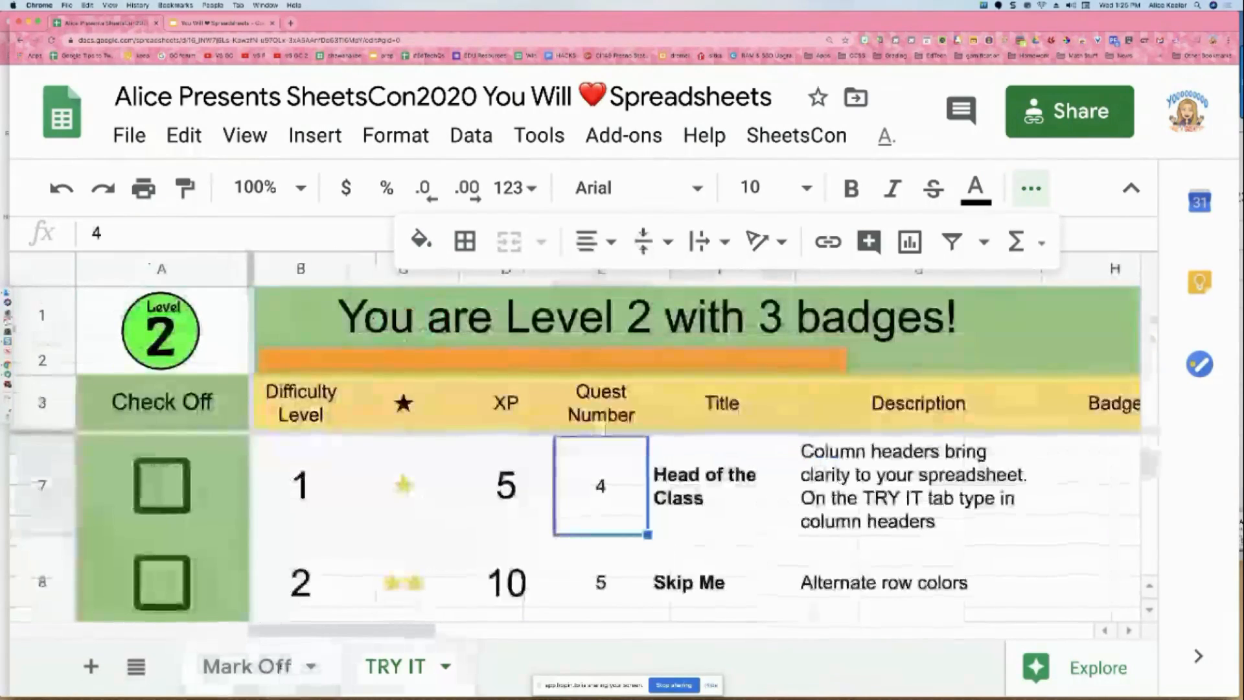
{"action": "left_click", "coordinate": [167, 495]}
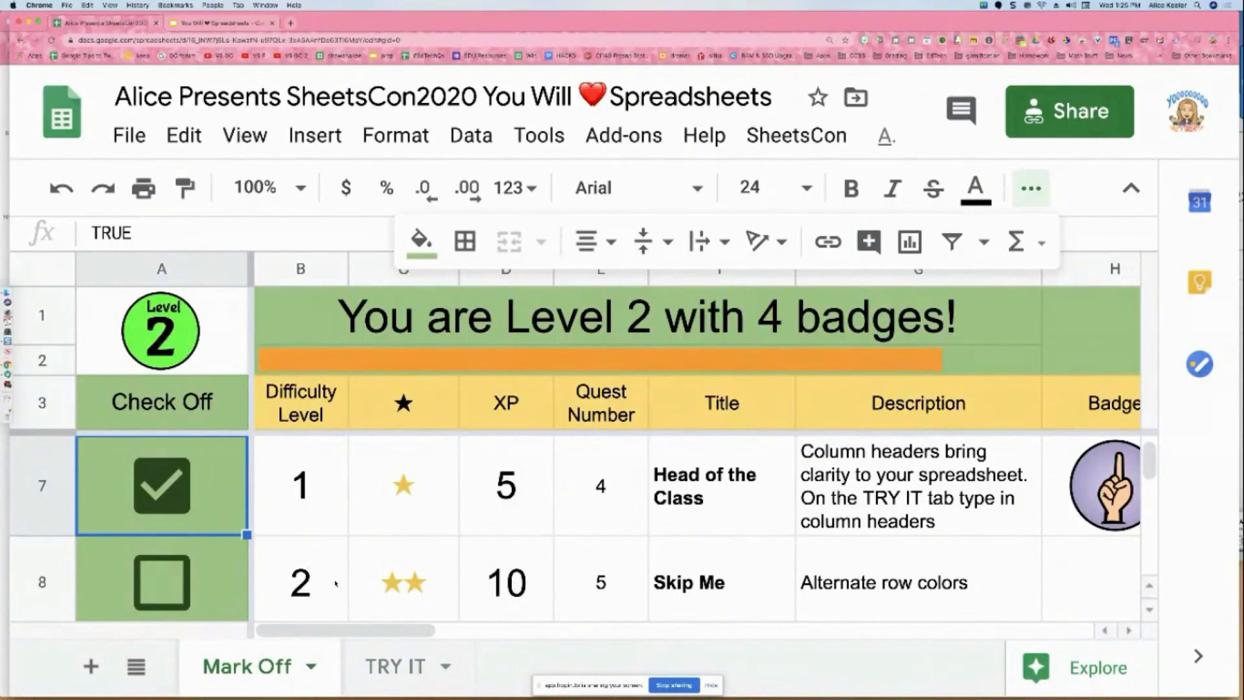
{"action": "left_click", "coordinate": [418, 667]}
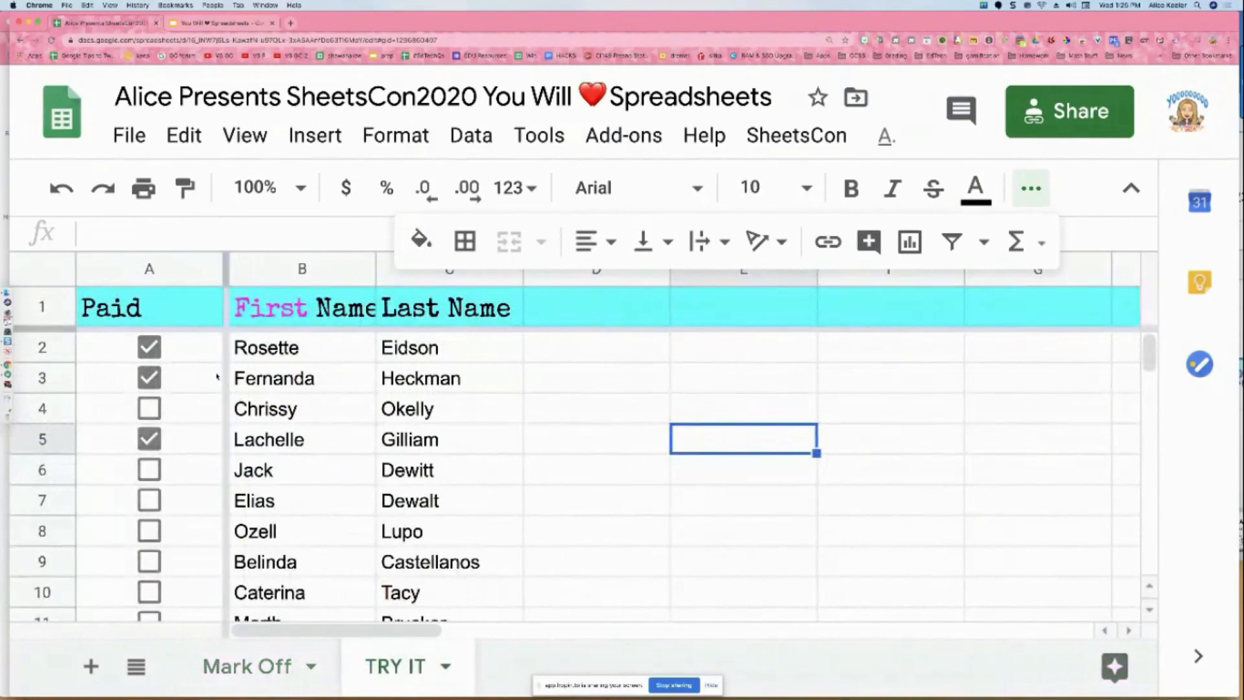
{"action": "left_click", "coordinate": [132, 269]}
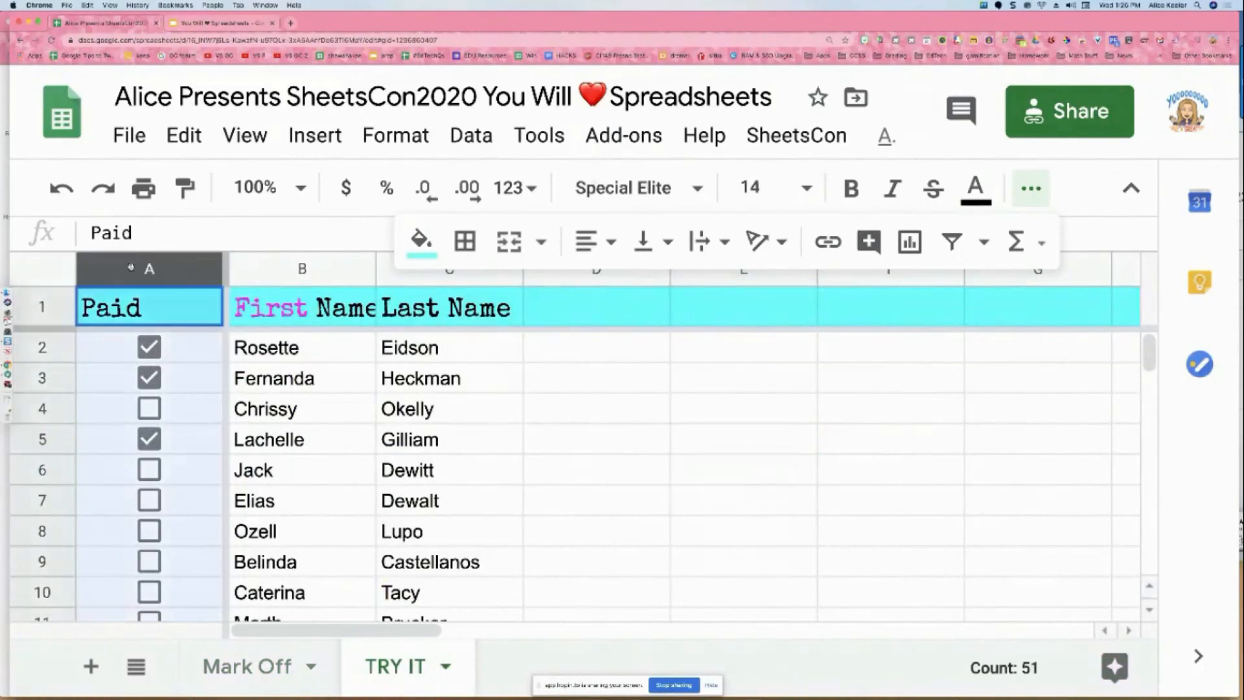
{"action": "left_click", "coordinate": [238, 341]}
{"action": "left_click_drag", "start_coordinate": [184, 270], "coordinate": [409, 287]}
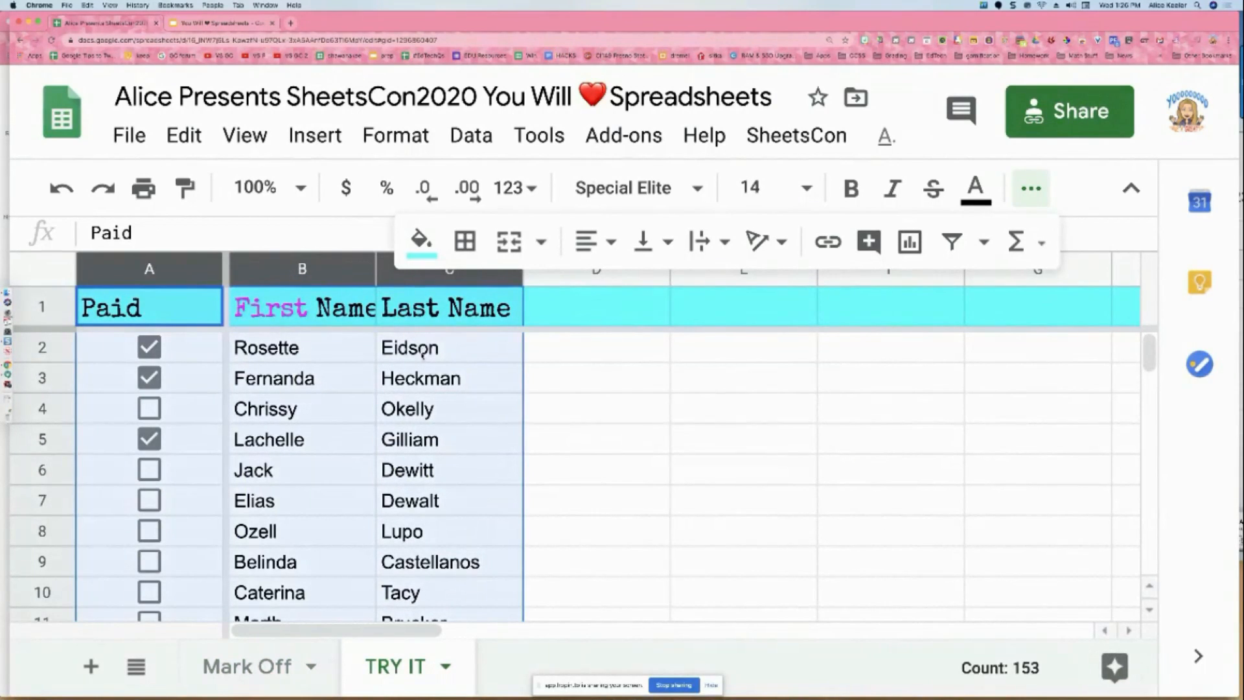
{"action": "left_click", "coordinate": [716, 475]}
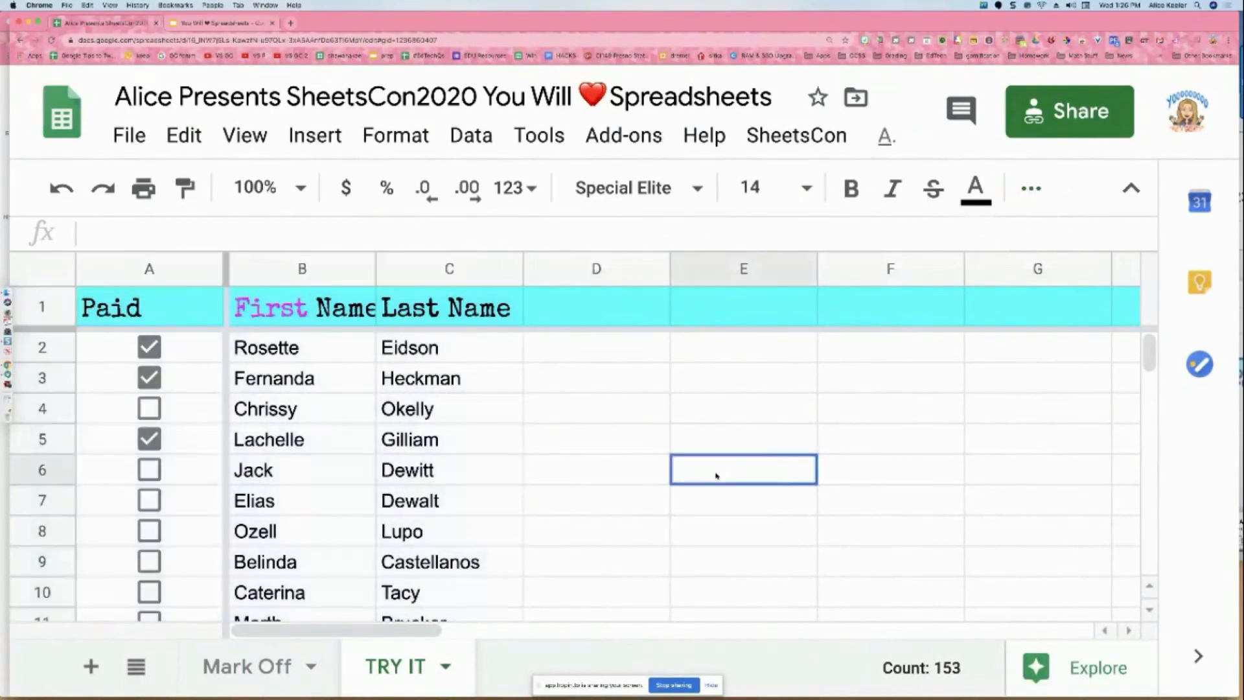
{"action": "left_click_drag", "start_coordinate": [194, 269], "coordinate": [470, 277]}
{"action": "left_click_drag", "start_coordinate": [545, 414], "coordinate": [548, 432]}
{"action": "left_click_drag", "start_coordinate": [291, 268], "coordinate": [780, 260]}
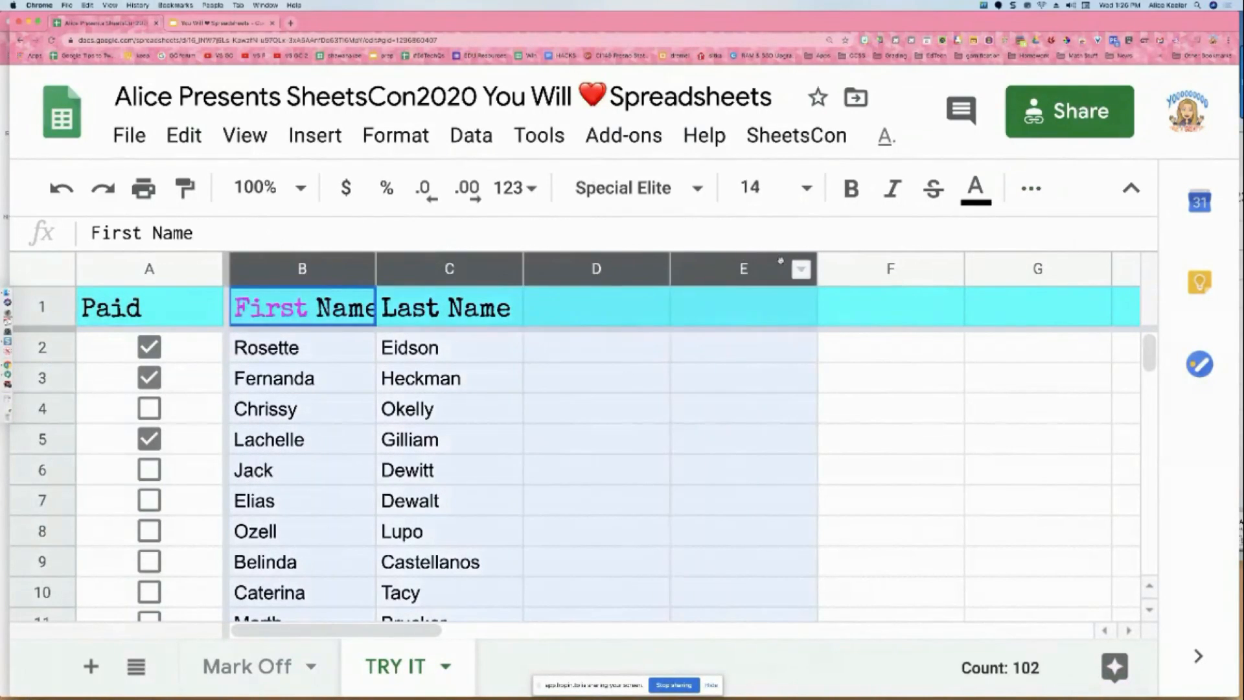
{"action": "left_click", "coordinate": [642, 465]}
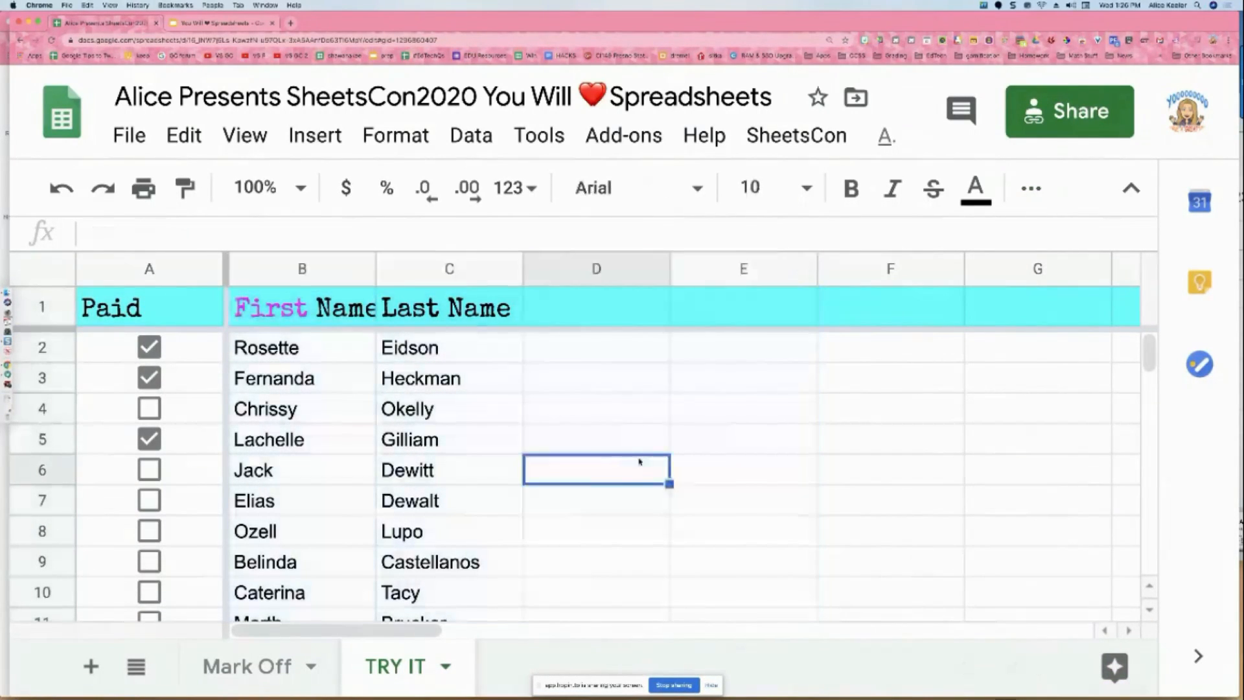
- Select columns A through C, starting from column A and extending and shrinking the selection column by column
{"action": "left_click", "coordinate": [153, 271]}
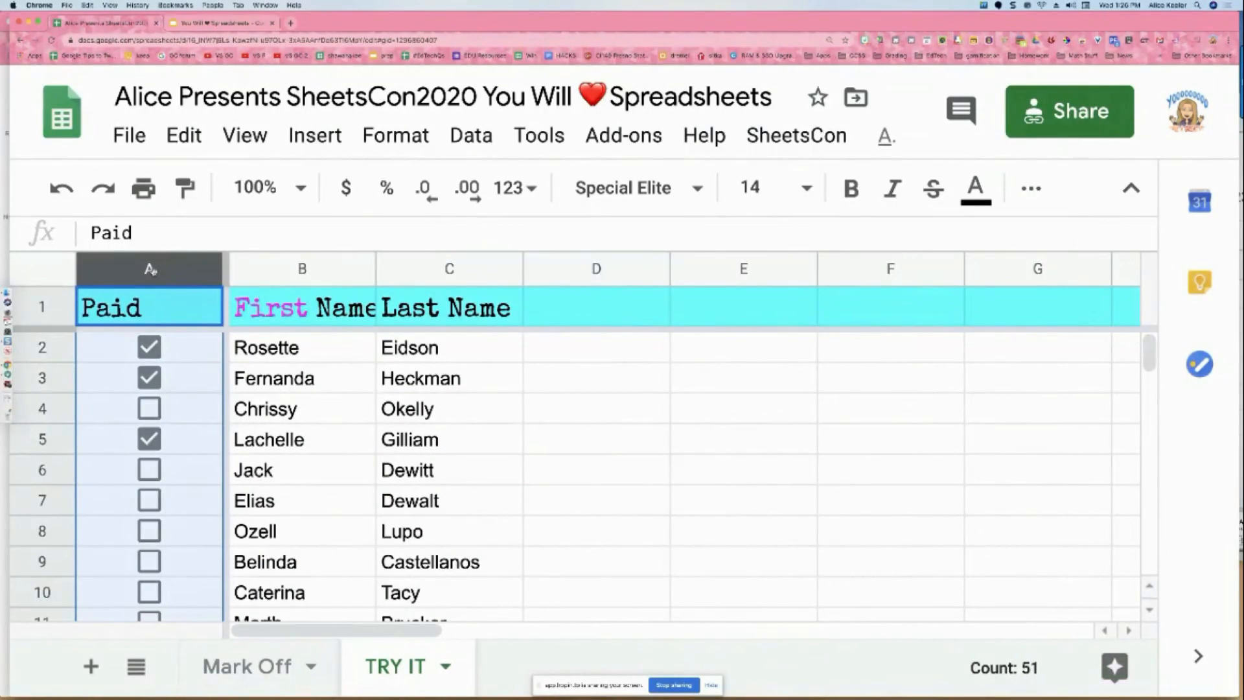
{"action": "key", "text": "shift+Right"}
{"action": "key", "text": "shift+Right"}
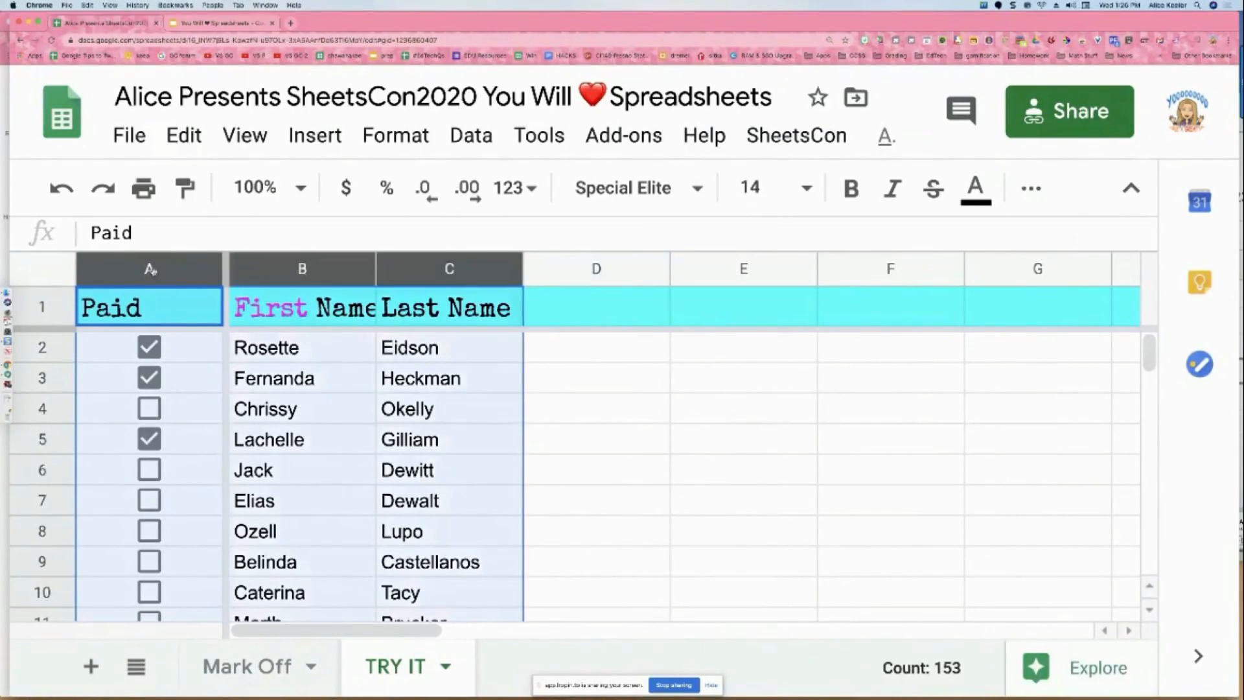
{"action": "key", "text": "shift+Left"}
{"action": "key", "text": "shift+Right"}
{"action": "key", "text": "shift+Right"}
{"action": "key", "text": "shift+Right"}
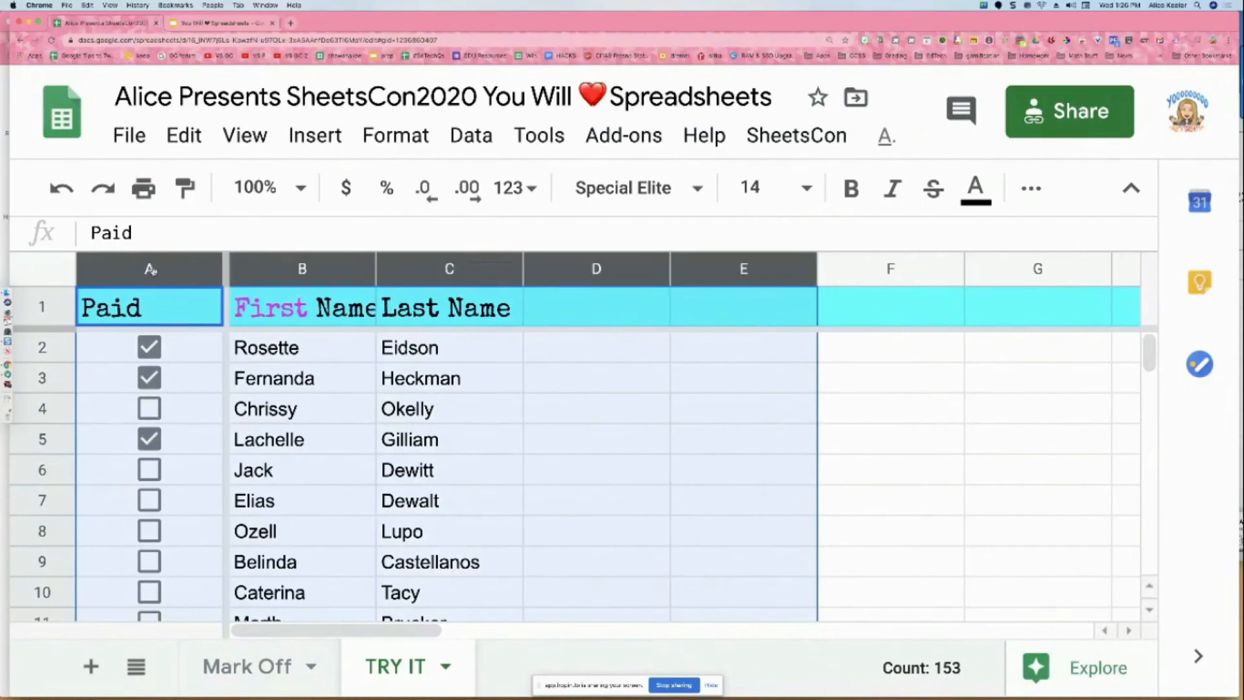
{"action": "key", "text": "shift+Right"}
{"action": "key", "text": "shift+Right"}
{"action": "key", "text": "shift+Left"}
{"action": "key", "text": "shift+Left"}
{"action": "key", "text": "shift+Left"}
{"action": "key", "text": "shift+Left"}
{"action": "key", "text": "shift+Left"}
{"action": "key", "text": "shift+Left"}
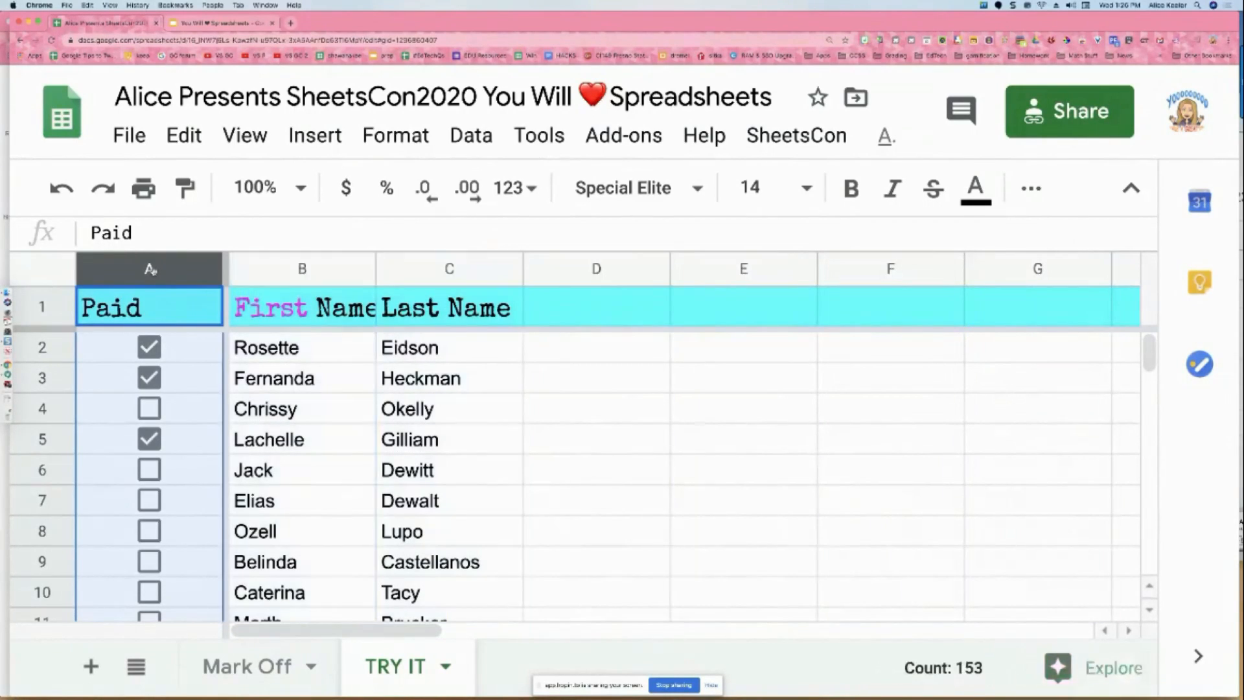
{"action": "key", "text": "shift+Right"}
{"action": "key", "text": "shift+Right"}
{"action": "key", "text": "shift+Right"}
{"action": "key", "text": "shift+Right"}
{"action": "key", "text": "shift+Right"}
{"action": "key", "text": "shift+Right"}
{"action": "key", "text": "shift+Left"}
{"action": "key", "text": "shift+Left"}
{"action": "key", "text": "shift+Left"}
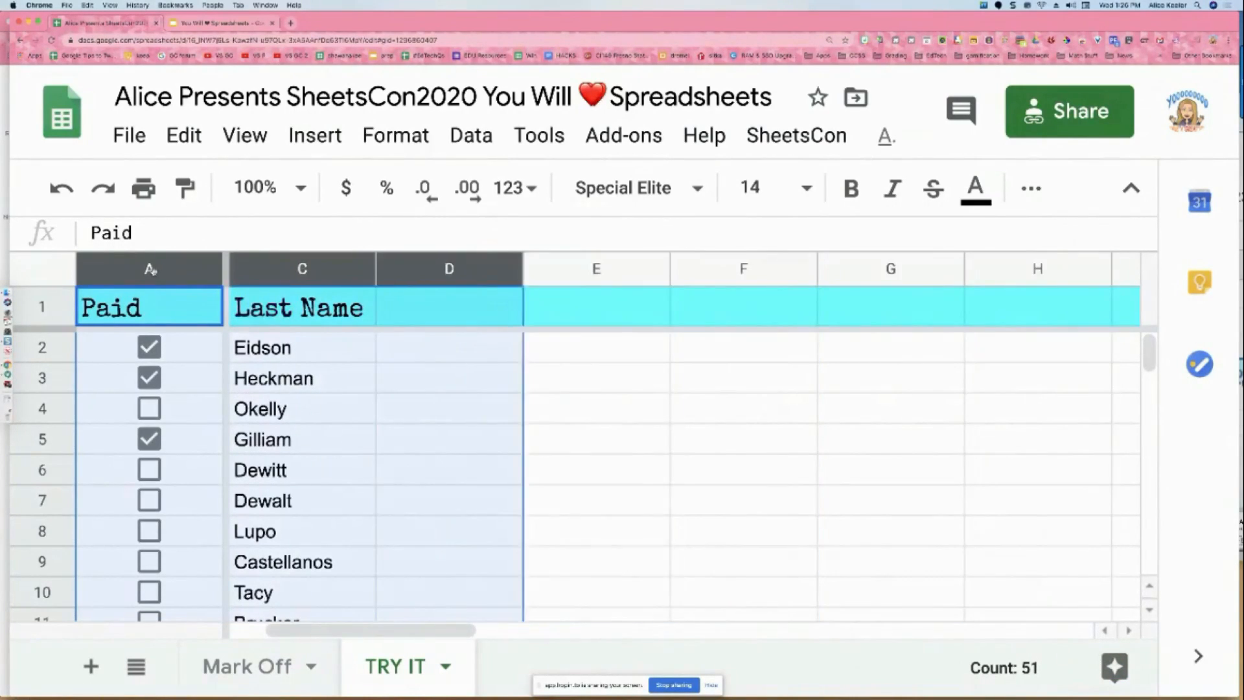
{"action": "key", "text": "shift+Left"}
{"action": "key", "text": "shift+Left"}
{"action": "key", "text": "shift+Left"}
{"action": "key", "text": "shift+Right"}
{"action": "key", "text": "shift+Right"}
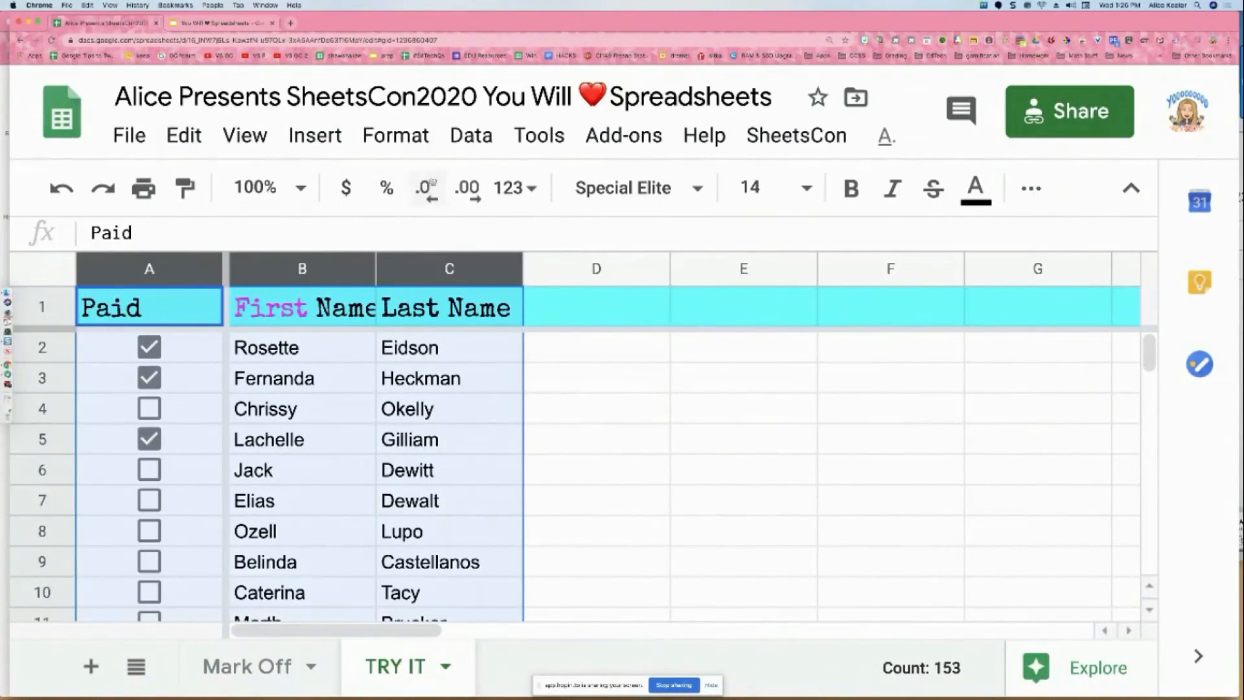
- Apply the purple default alternating colors style with a header to columns A through C and look over the striped rows
{"action": "left_click", "coordinate": [410, 142]}
{"action": "scroll", "coordinate": [502, 415], "scroll_direction": "down", "scroll_amount": 4}
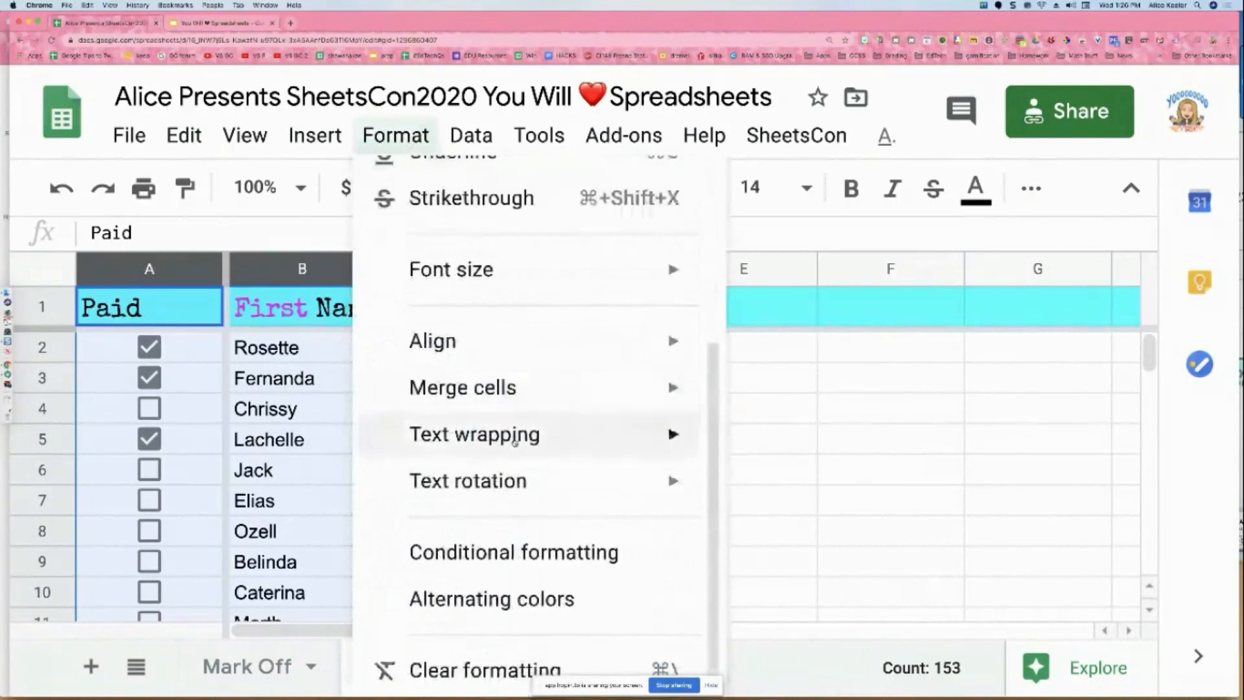
{"action": "mouse_move", "coordinate": [515, 440]}
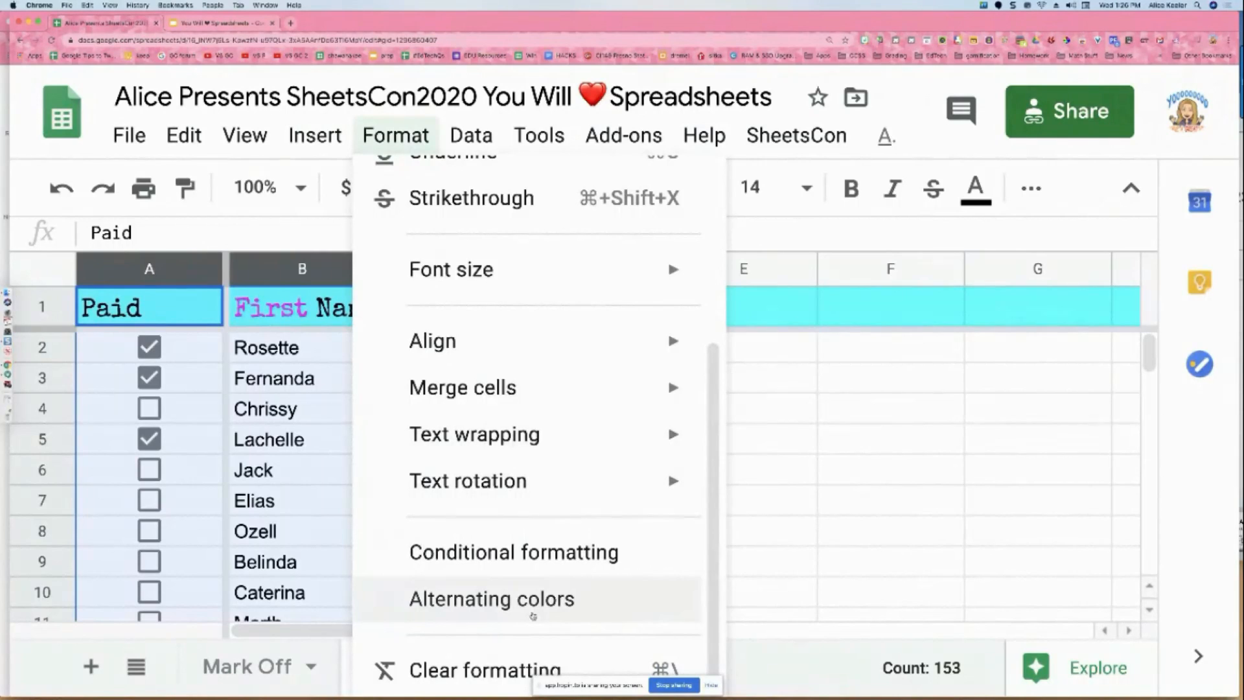
{"action": "left_click", "coordinate": [550, 605]}
{"action": "scroll", "coordinate": [896, 480], "scroll_direction": "down", "scroll_amount": 5}
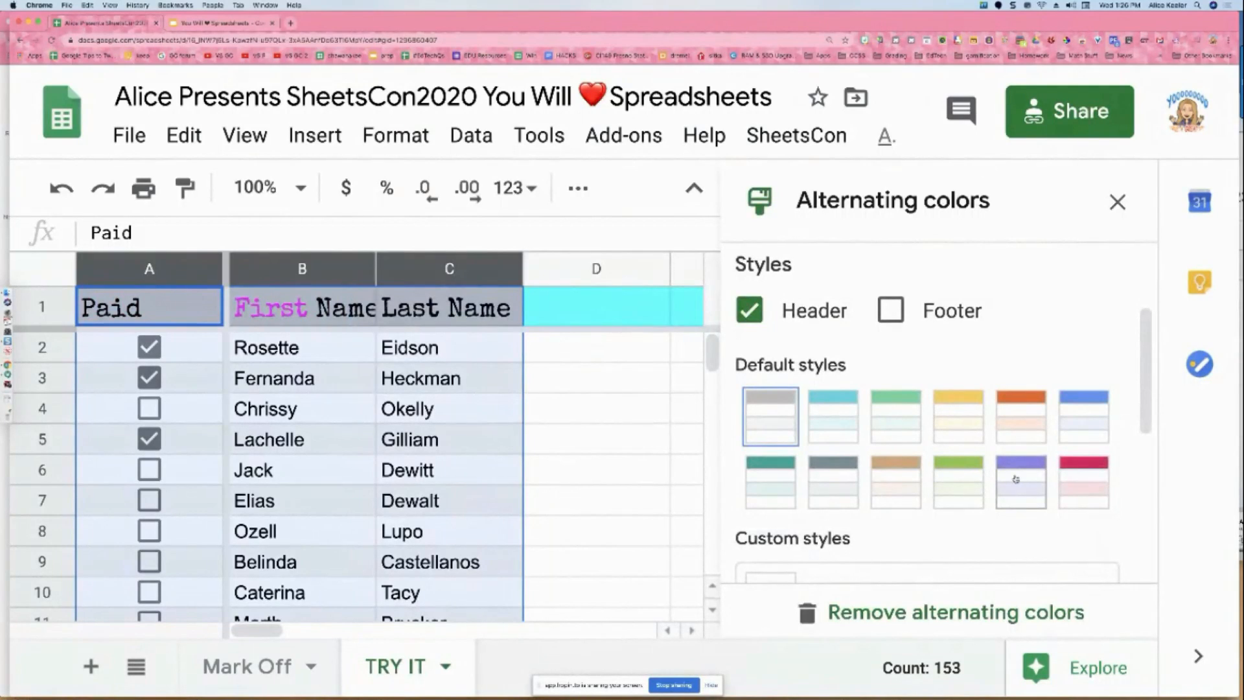
{"action": "left_click", "coordinate": [1015, 480]}
{"action": "left_click", "coordinate": [590, 467]}
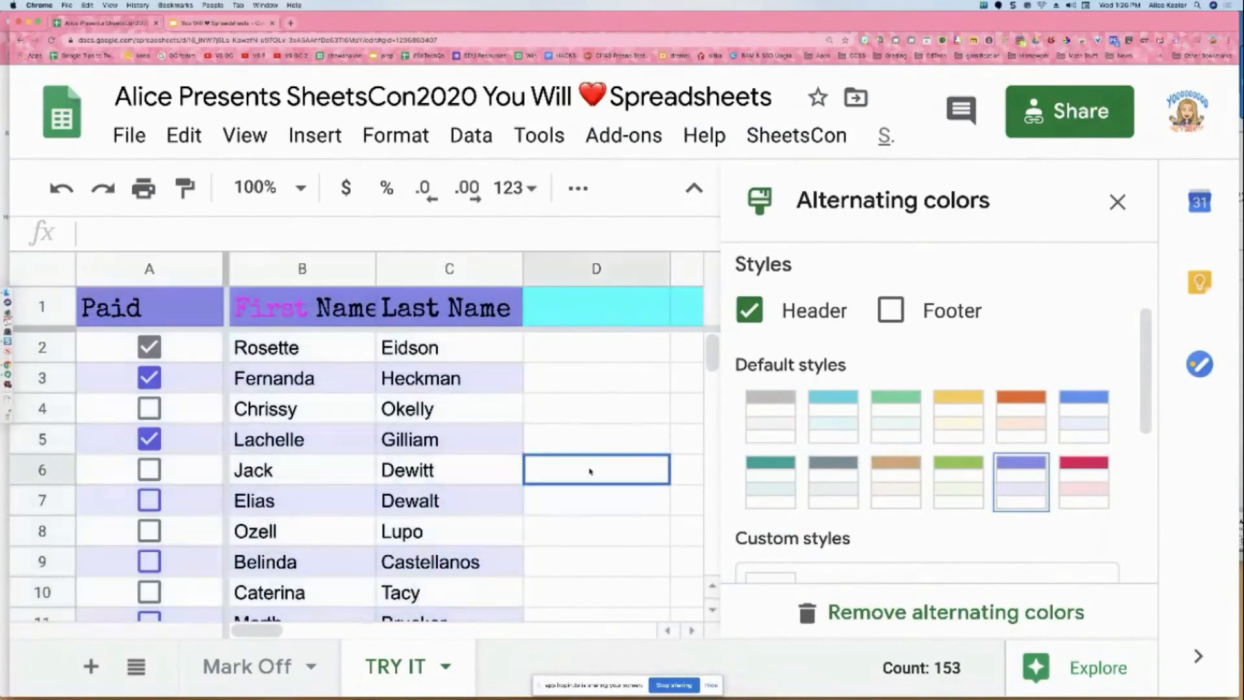
{"action": "left_click", "coordinate": [1117, 203]}
{"action": "scroll", "coordinate": [526, 440], "scroll_direction": "down", "scroll_amount": 8}
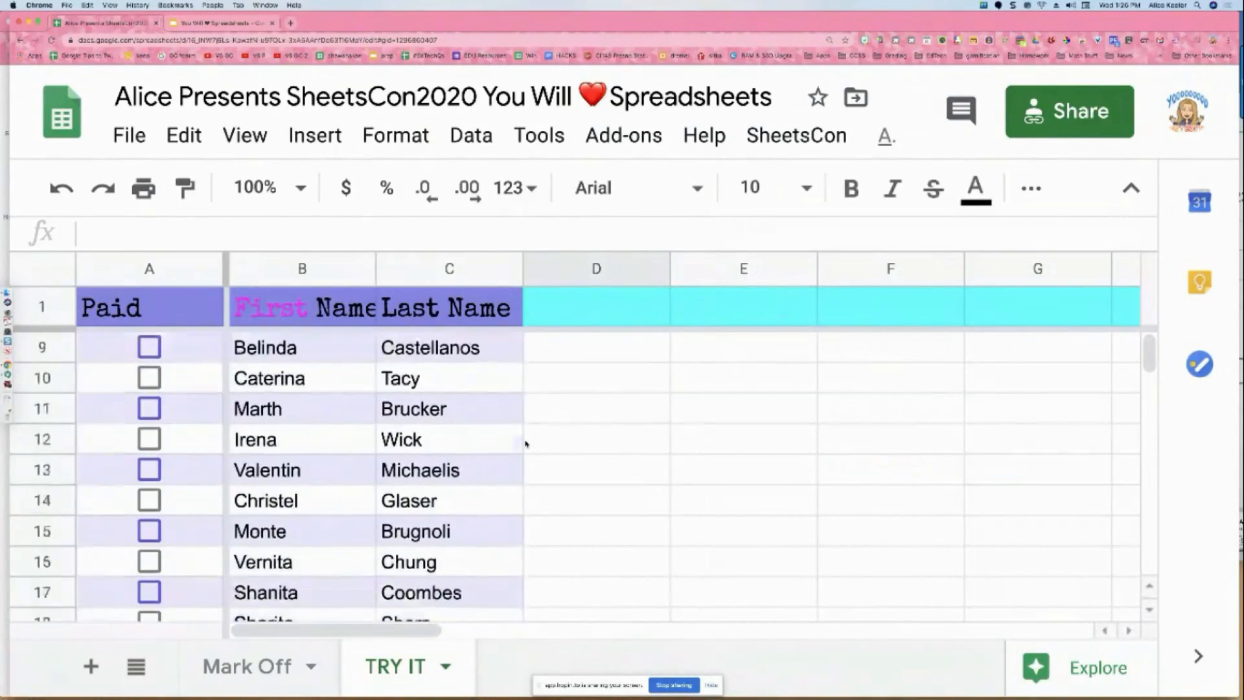
{"action": "scroll", "coordinate": [526, 444], "scroll_direction": "down", "scroll_amount": 8}
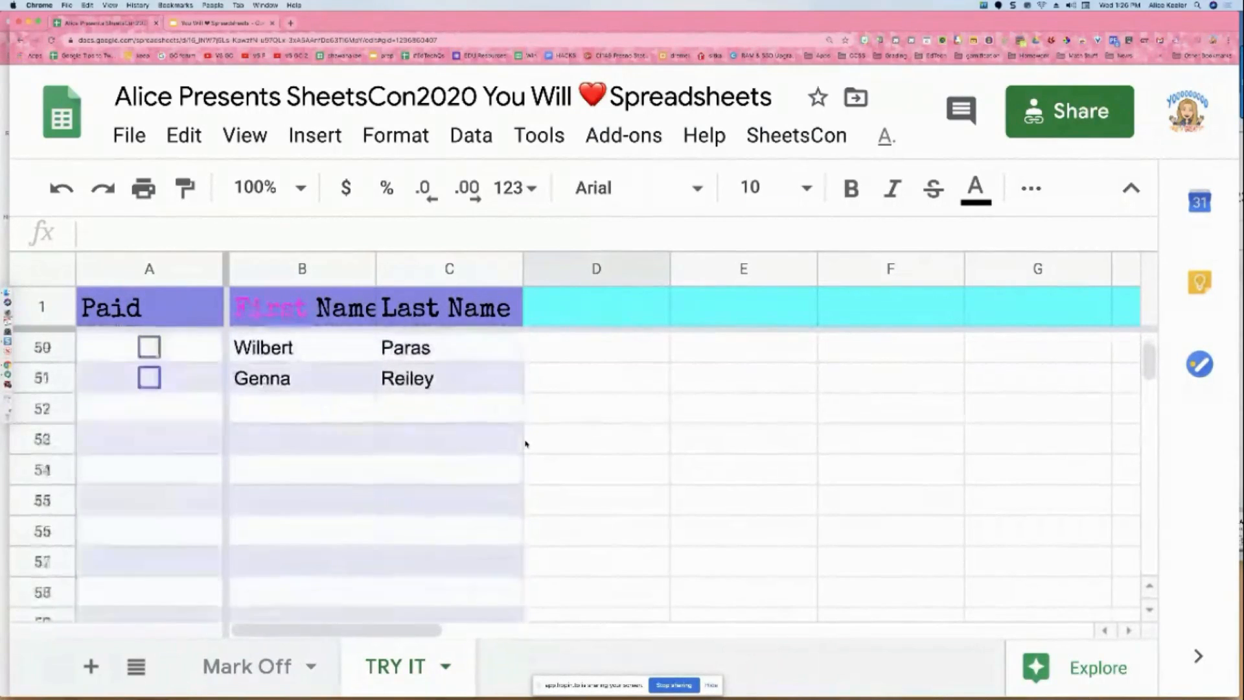
{"action": "scroll", "coordinate": [526, 444], "scroll_direction": "up", "scroll_amount": 17}
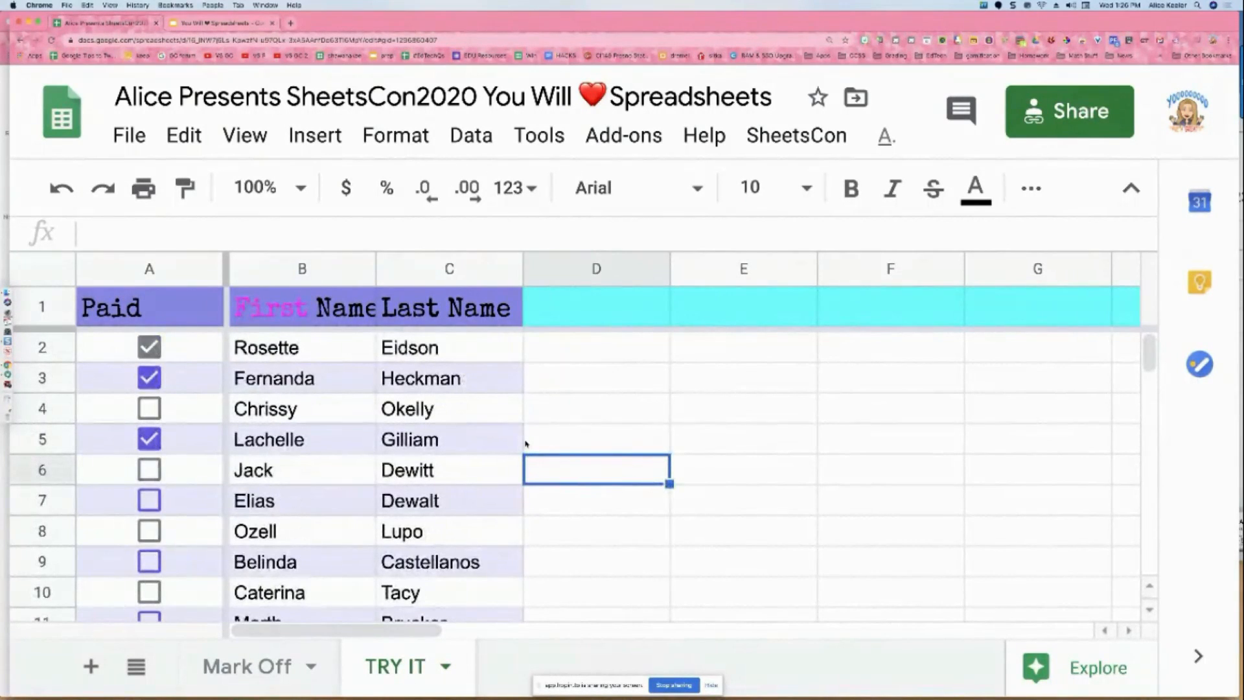
- Toggle the checkboxes in A2 and A3 repeatedly, leaving A2 checked and A3 unchecked
{"action": "left_click", "coordinate": [149, 347]}
{"action": "left_click", "coordinate": [149, 378]}
{"action": "left_click", "coordinate": [149, 347]}
{"action": "left_click", "coordinate": [150, 378]}
{"action": "left_click", "coordinate": [150, 349]}
{"action": "left_click", "coordinate": [149, 378]}
{"action": "left_click", "coordinate": [151, 350]}
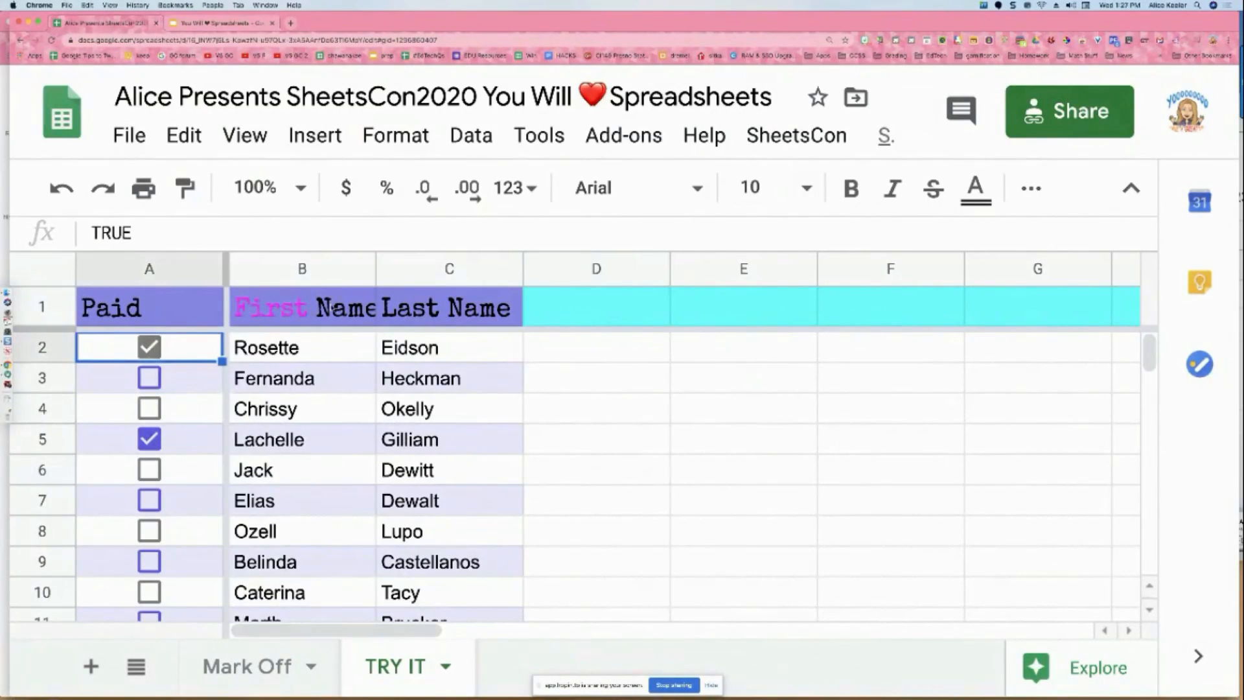
- Set the text color of the checkbox in A2 to yellow and the one in A4 to light orange
{"action": "left_click", "coordinate": [973, 191]}
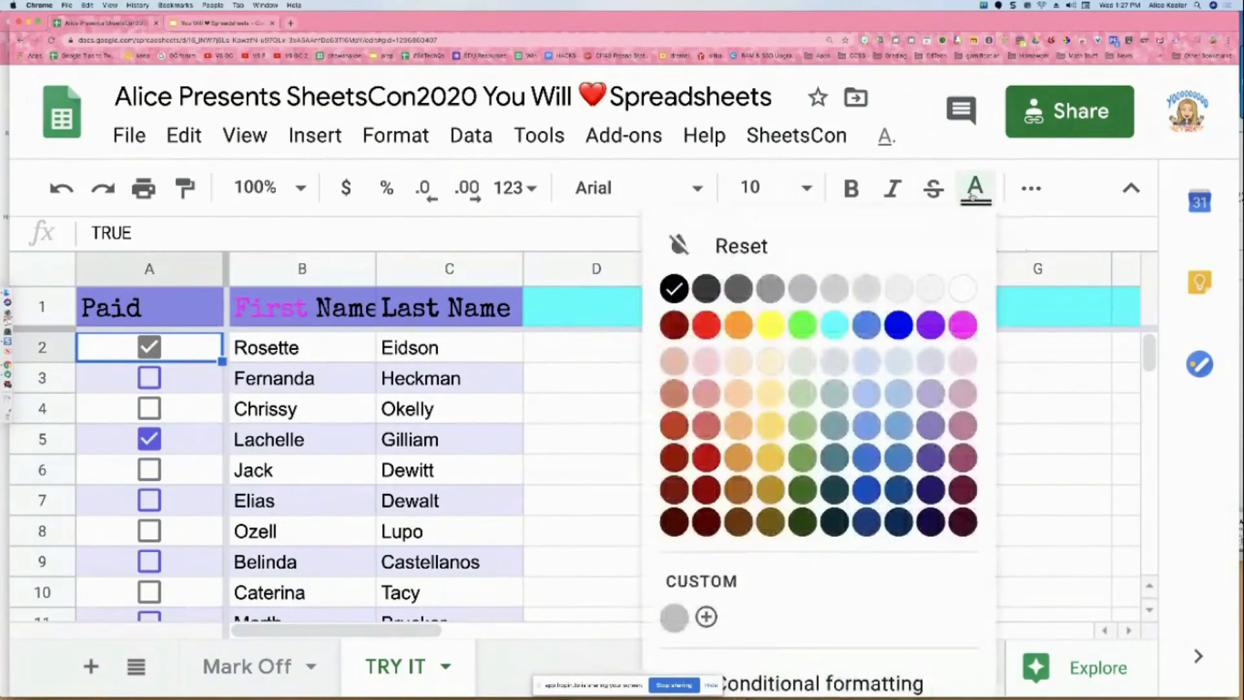
{"action": "left_click", "coordinate": [772, 325]}
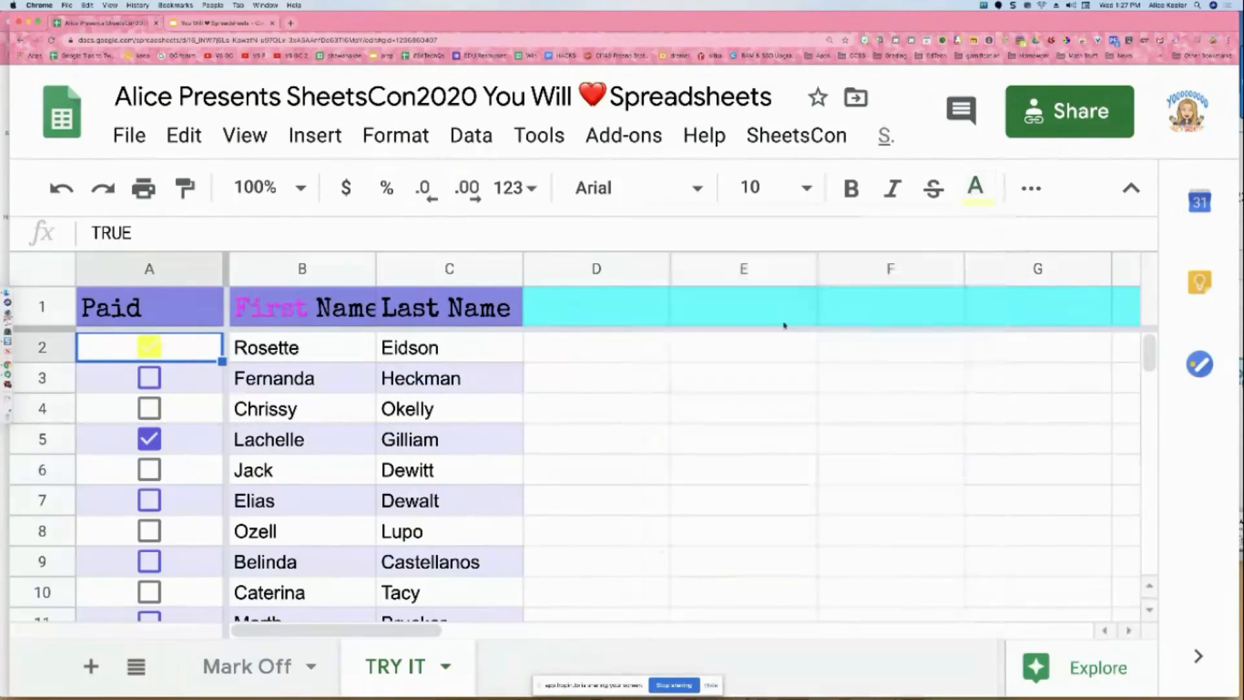
{"action": "left_click", "coordinate": [177, 412]}
{"action": "left_click", "coordinate": [974, 192]}
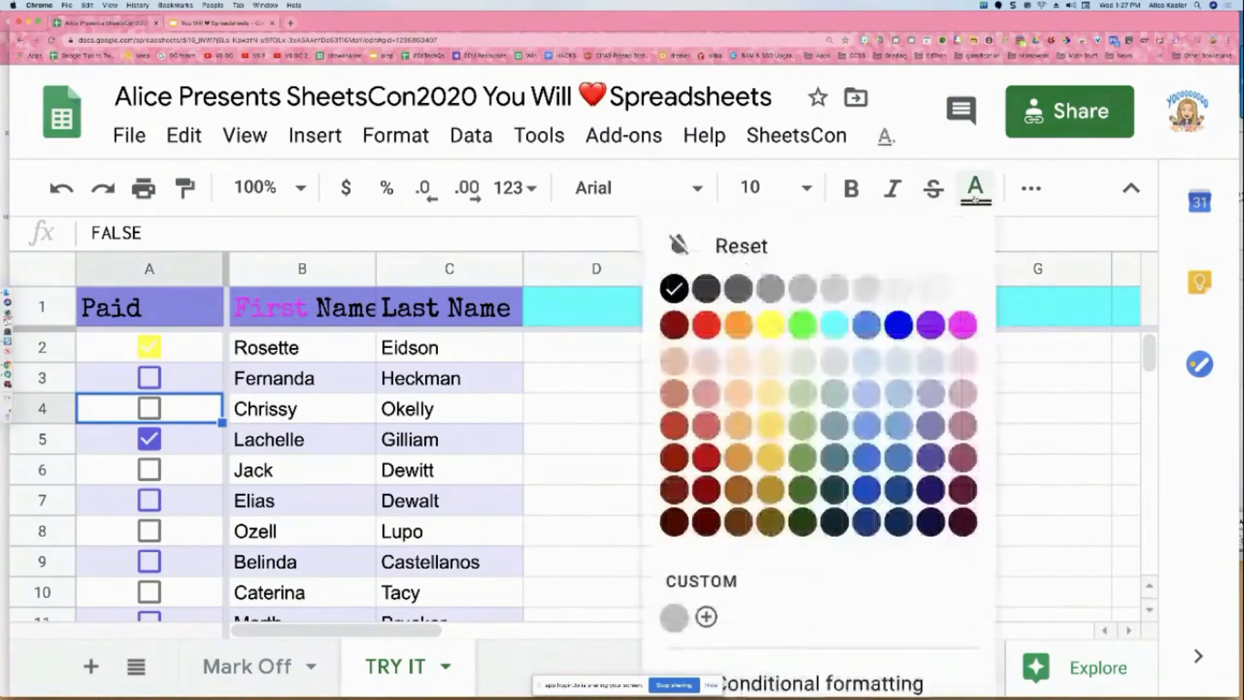
{"action": "left_click", "coordinate": [738, 433]}
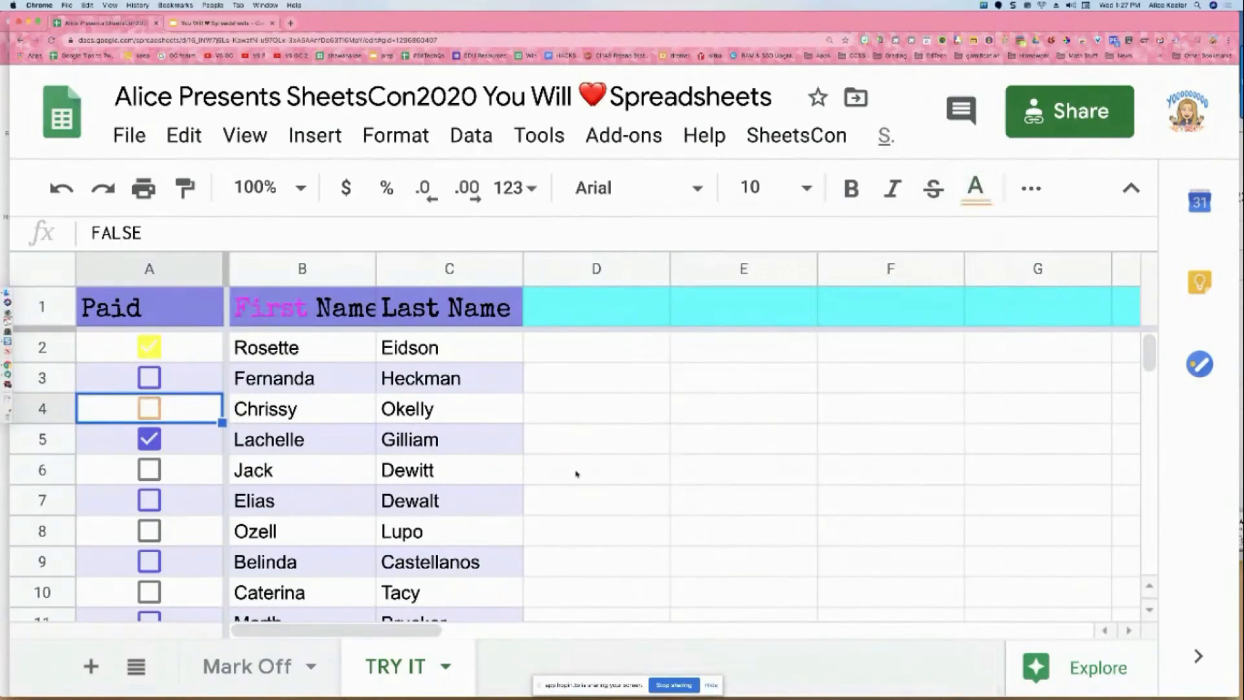
- Toggle the light orange checkbox in A4 a few times and leave it checked
{"action": "left_click", "coordinate": [154, 409]}
{"action": "left_click", "coordinate": [155, 410]}
{"action": "left_click", "coordinate": [157, 411]}
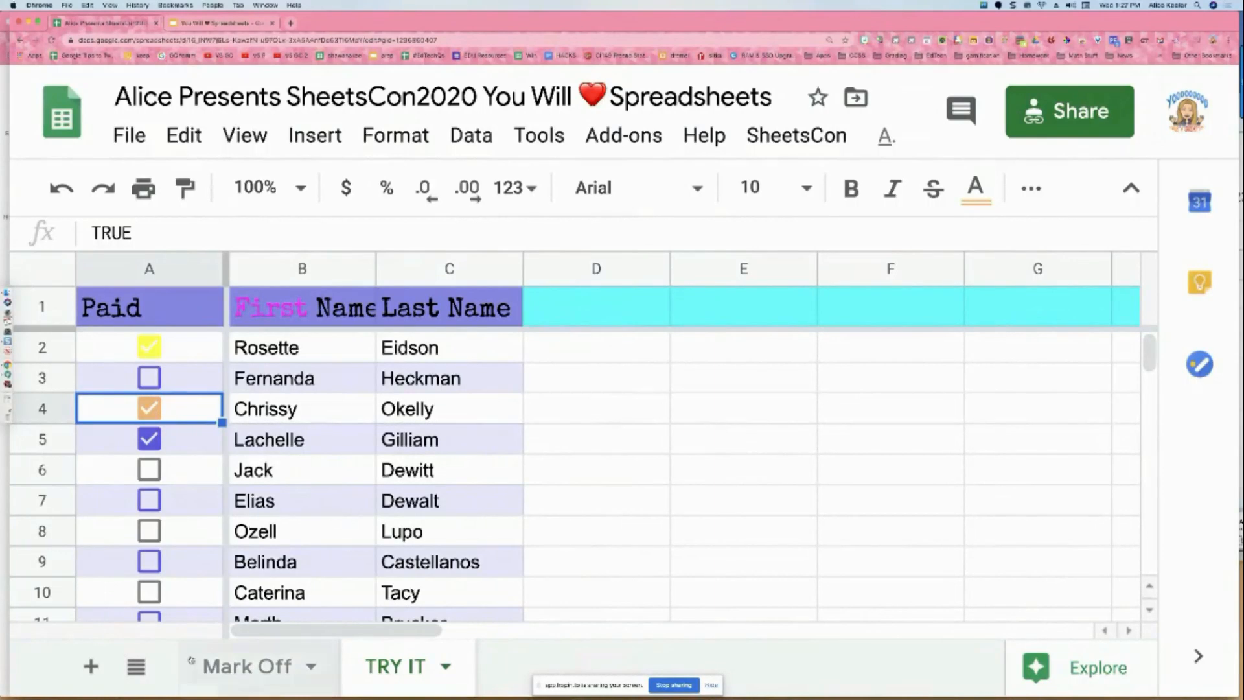
- Switch to the video conference browser window
{"action": "key", "text": "ctrl+Up"}
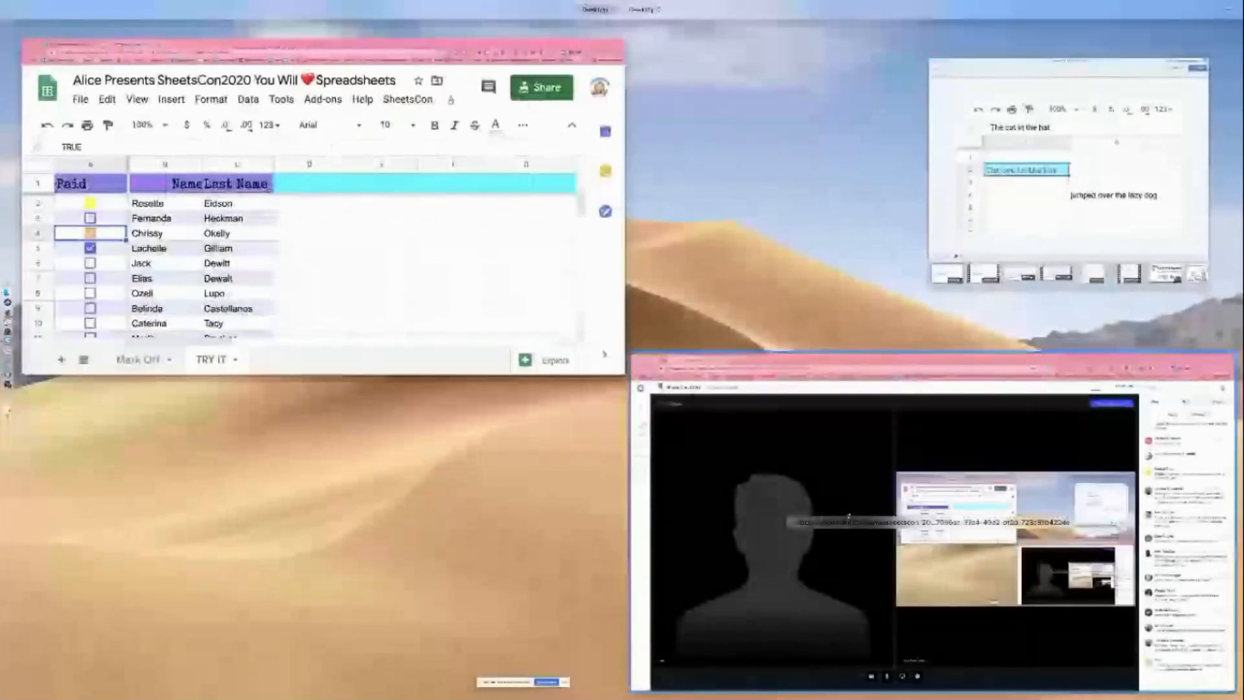
{"action": "left_click", "coordinate": [849, 516]}
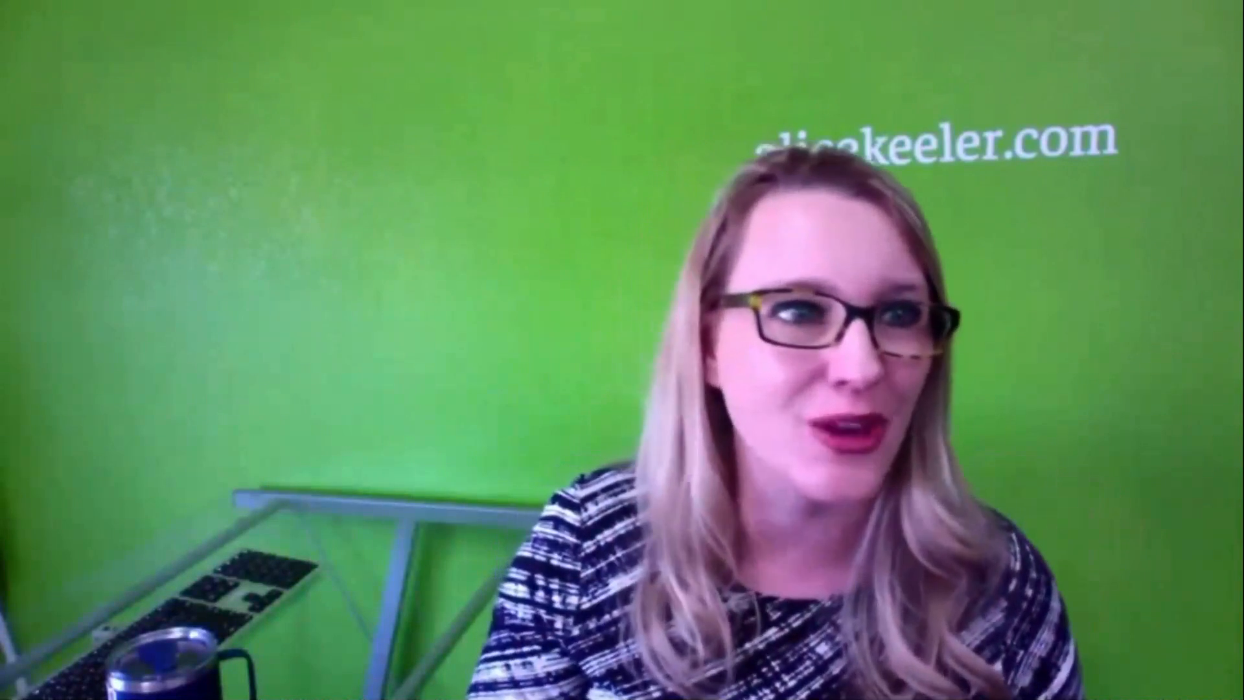
- Switch back to the spreadsheet's browser window and open emojipedia.org in a new browser tab
{"action": "mouse_move", "coordinate": [1220, 449]}
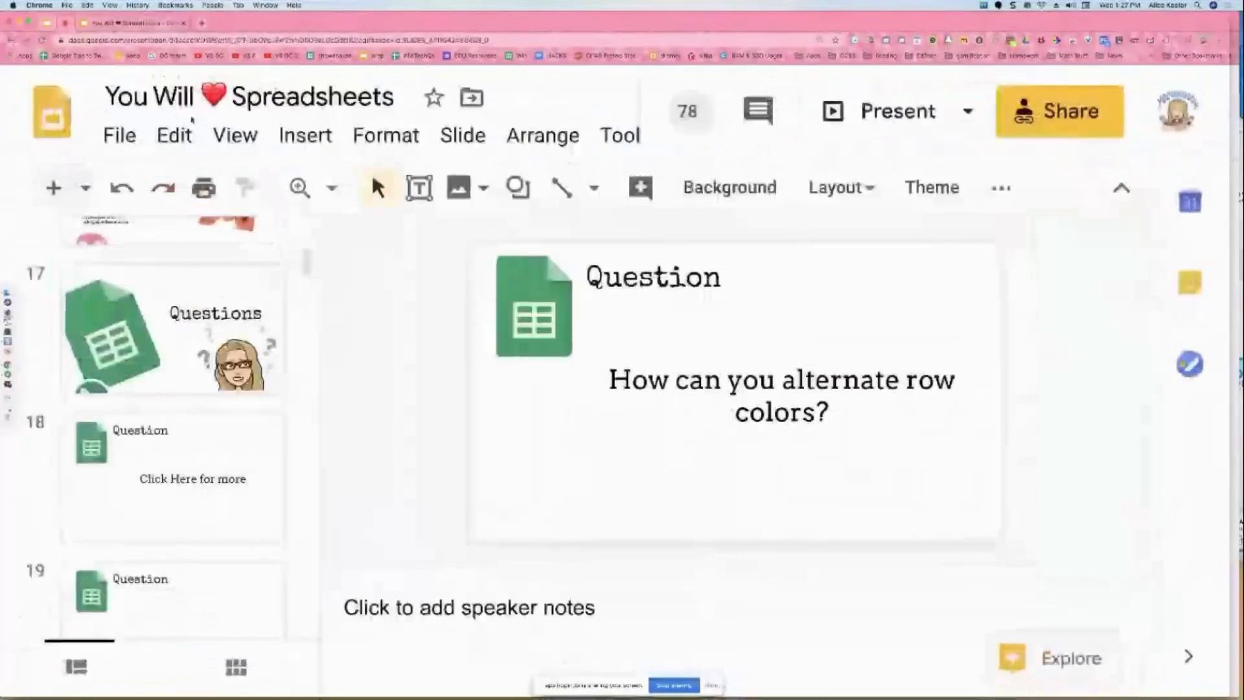
{"action": "key", "text": "ctrl+Up"}
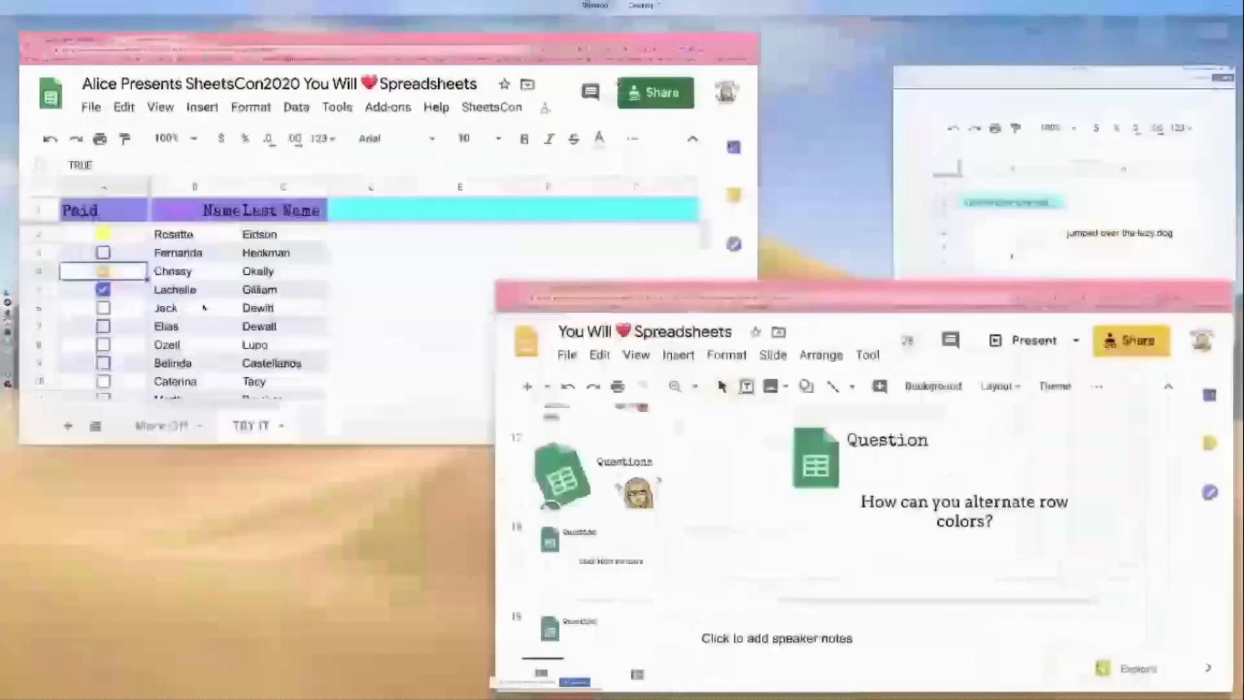
{"action": "left_click", "coordinate": [294, 255]}
{"action": "key", "text": "super+t"}
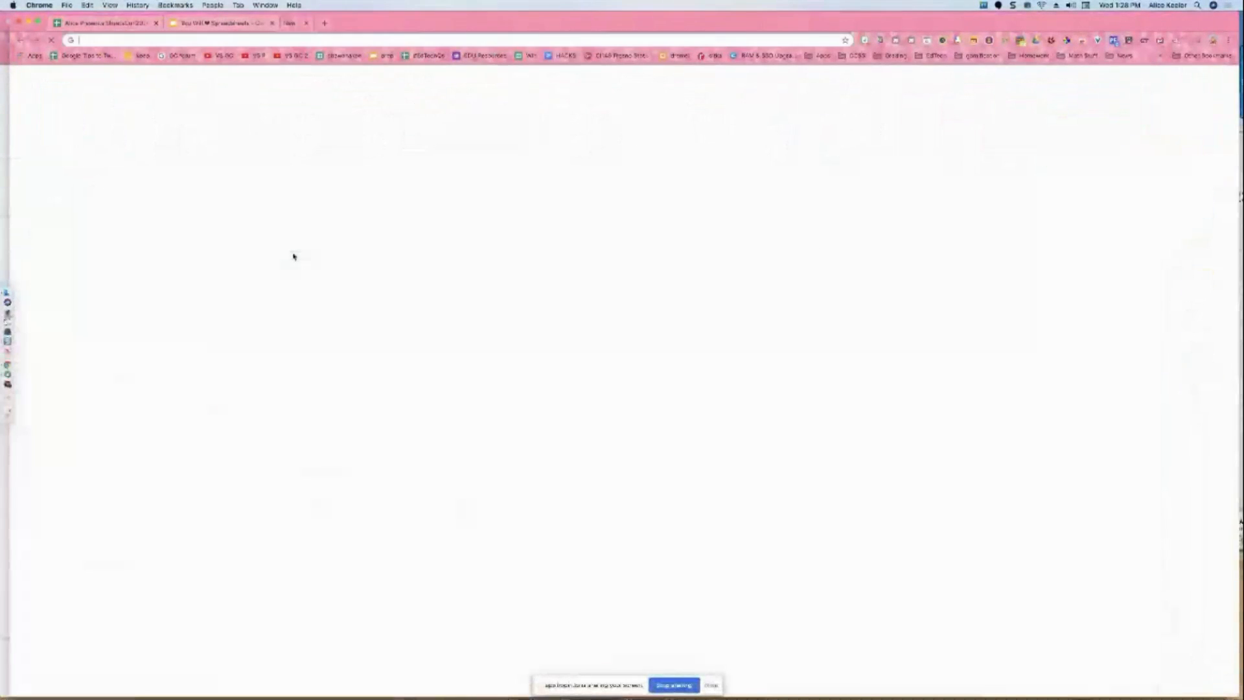
{"action": "type", "text": "emo"}
{"action": "key", "text": "Return"}
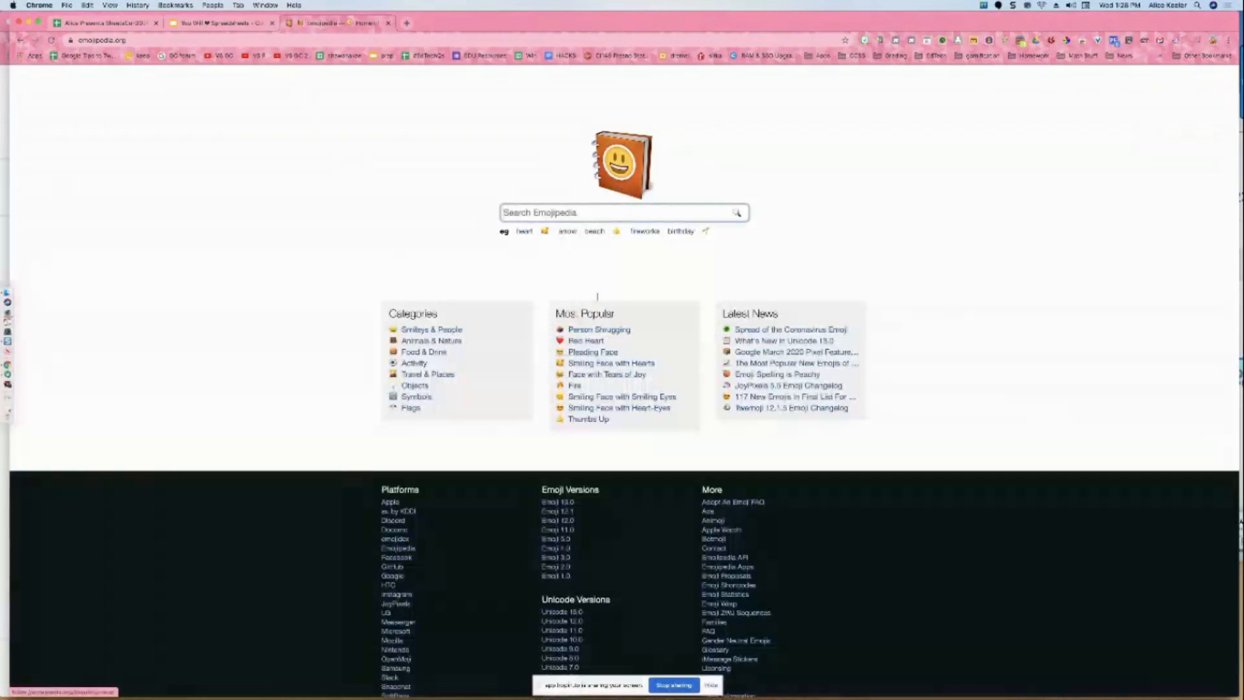
- Search Emojipedia for "poo" and copy the Pile of Poo emoji
{"action": "type", "text": "poo"}
{"action": "key", "text": "Return"}
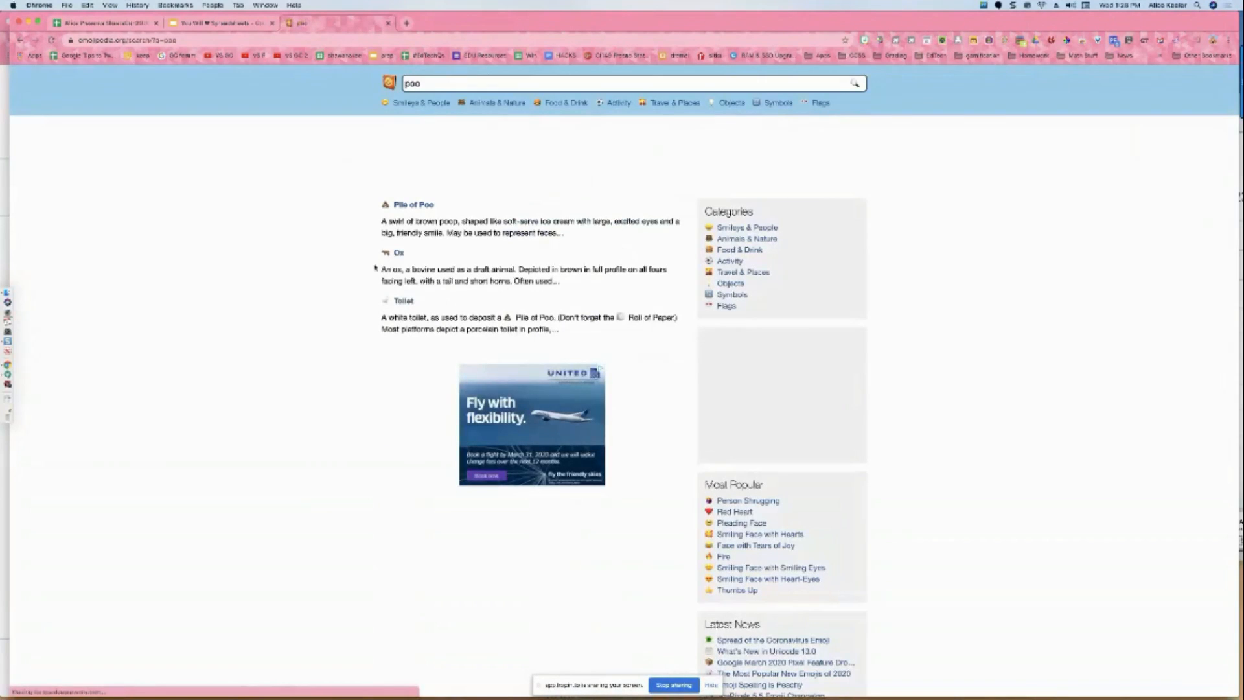
{"action": "left_click", "coordinate": [415, 205]}
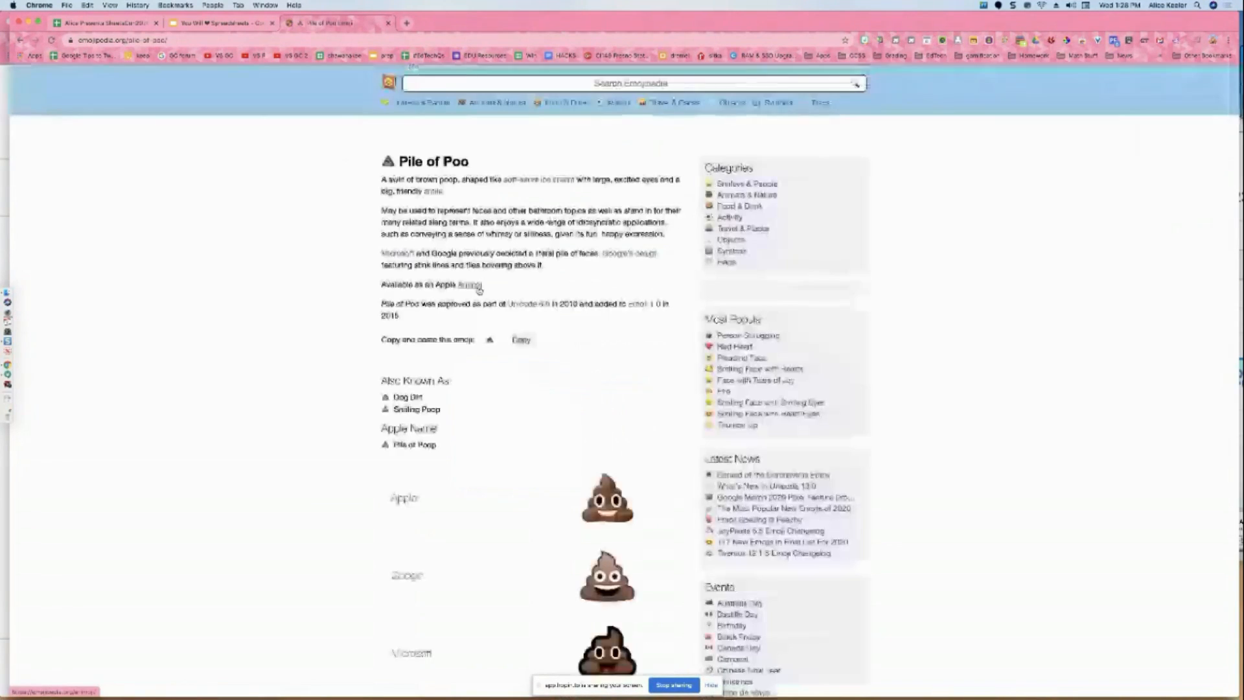
{"action": "left_click", "coordinate": [523, 387]}
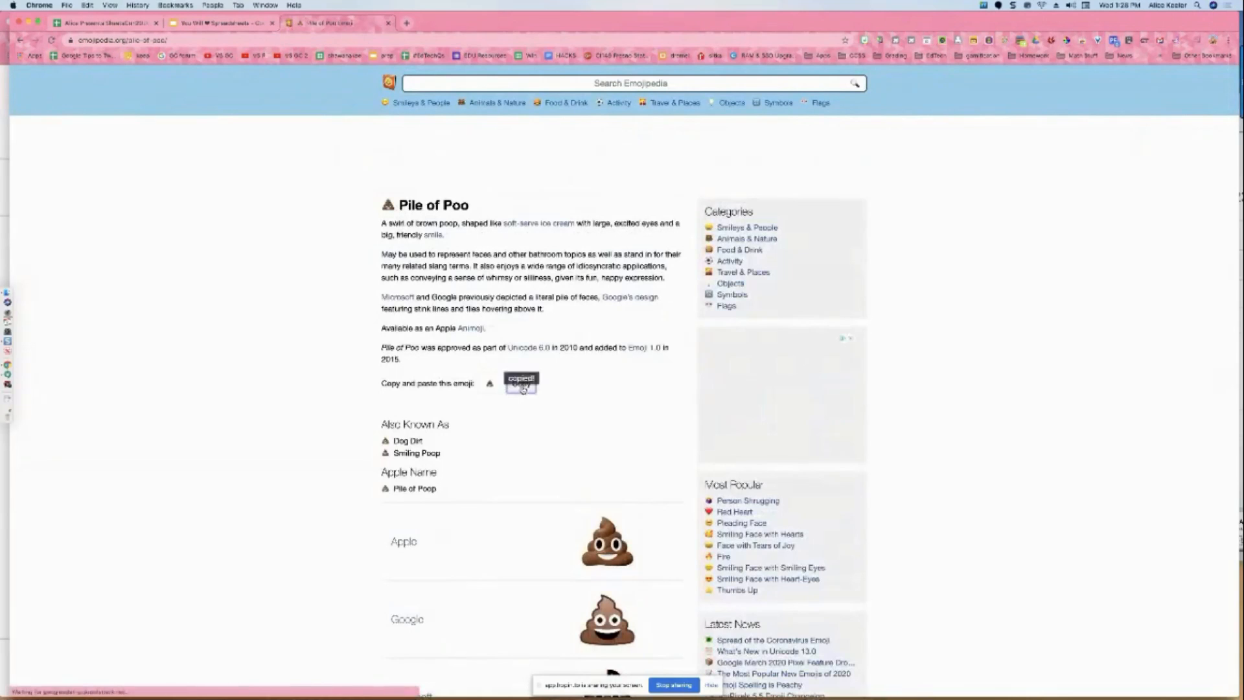
- Replace the star in C3 of the Mark Off sheet with the copied Pile of Poo emoji and review the difficulty column
{"action": "left_click", "coordinate": [86, 25]}
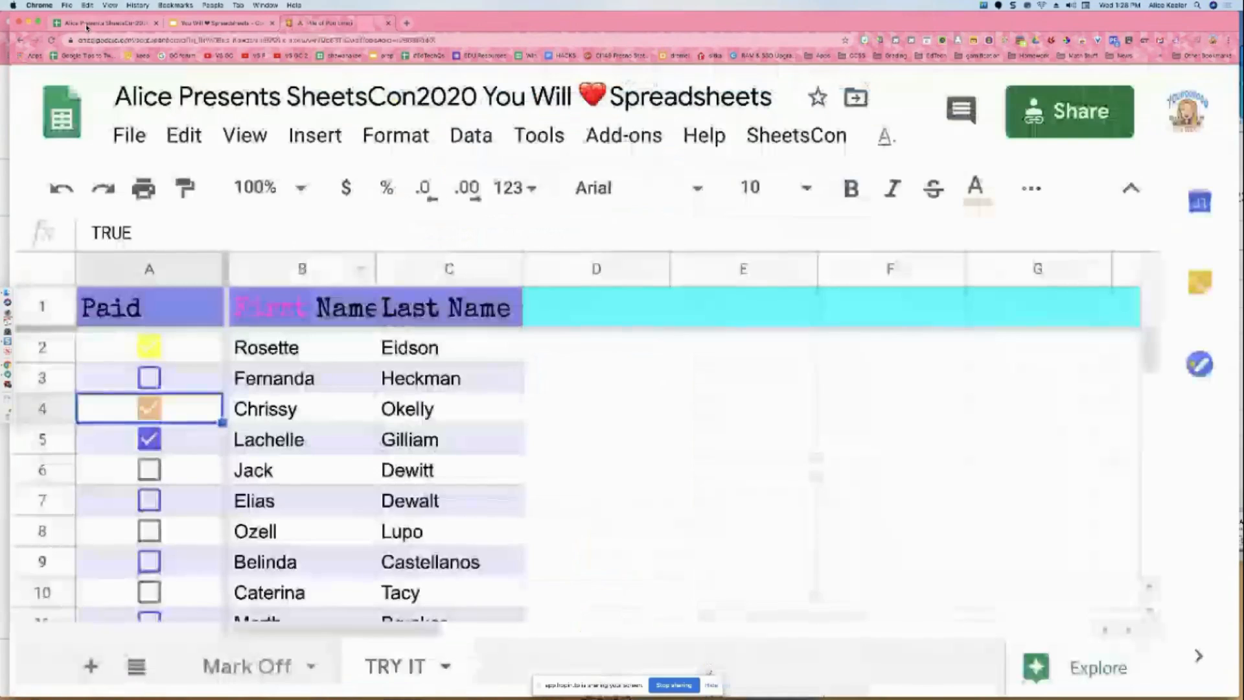
{"action": "left_click", "coordinate": [240, 664]}
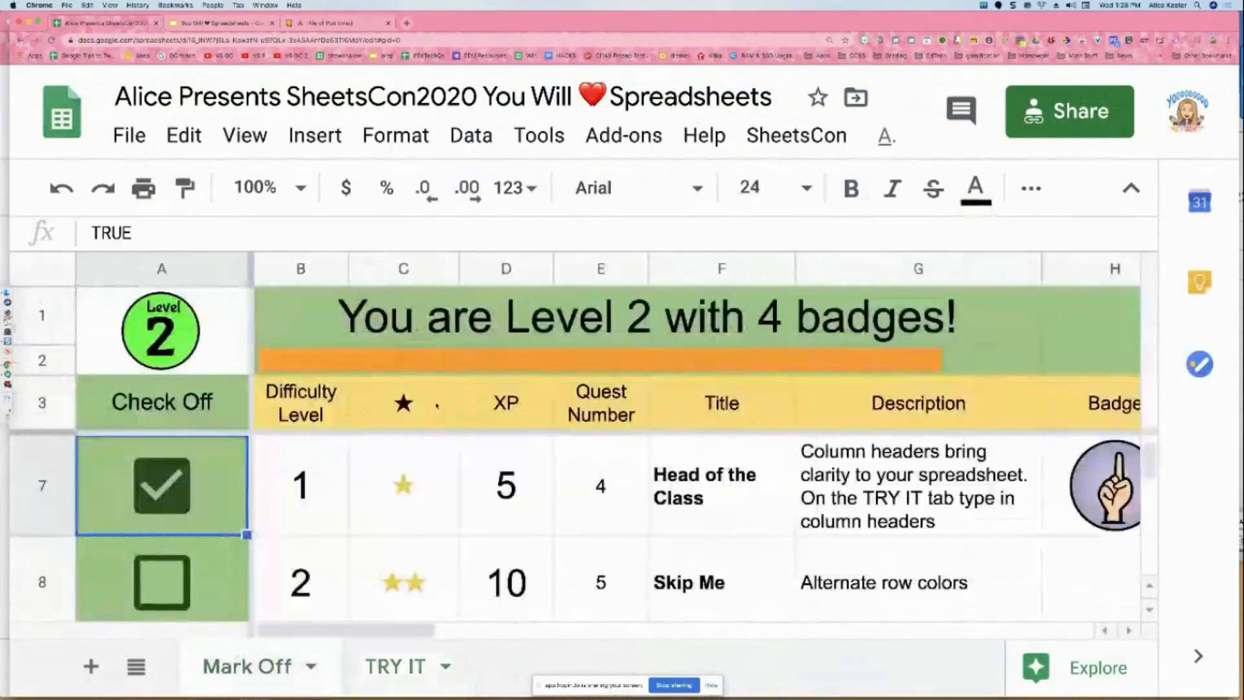
{"action": "left_click", "coordinate": [438, 406]}
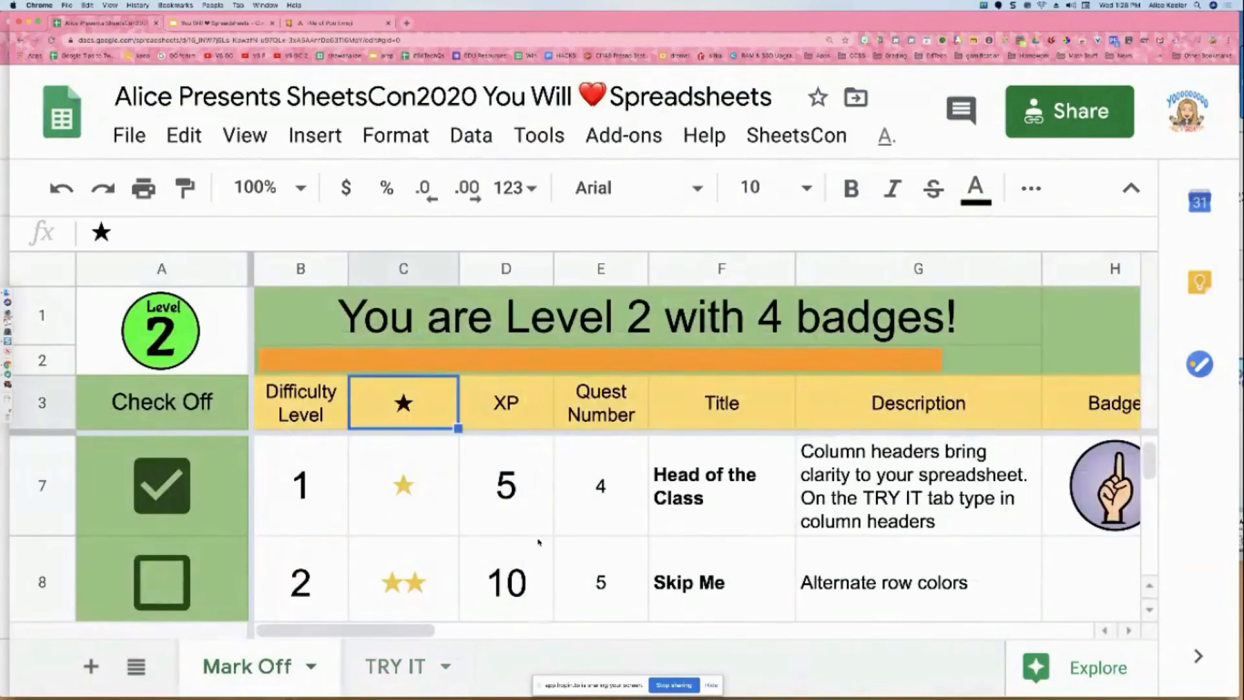
{"action": "key", "text": "ctrl+v"}
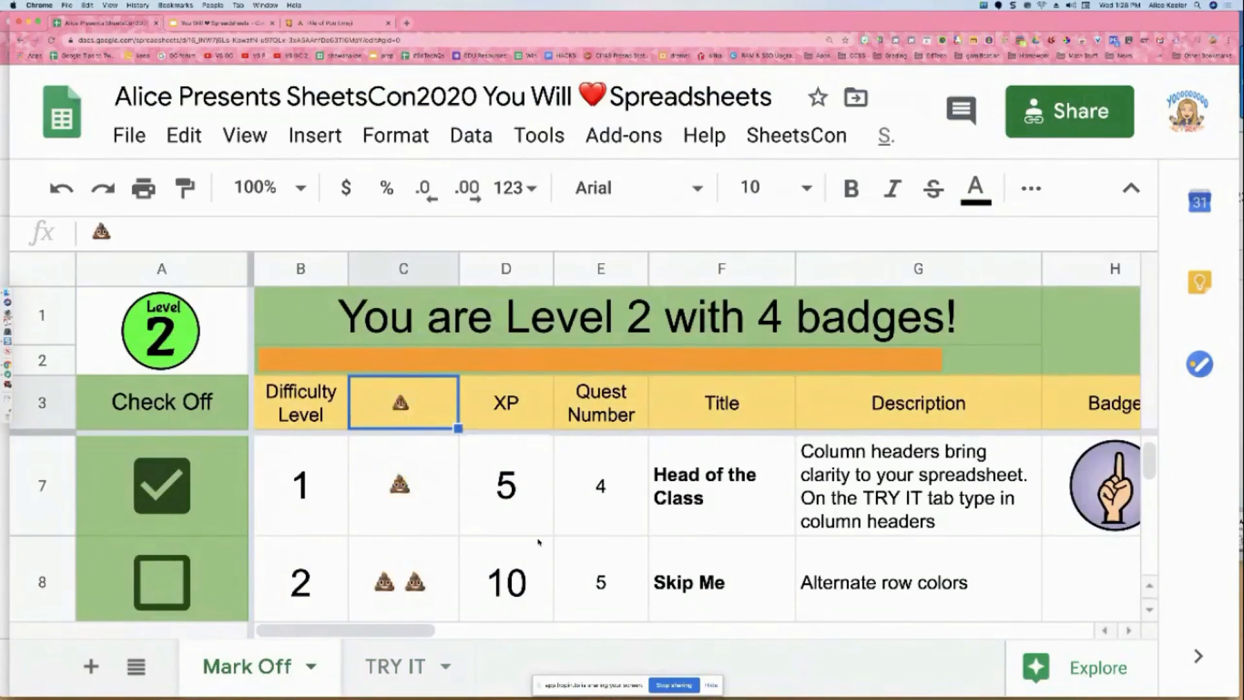
{"action": "scroll", "coordinate": [537, 541], "scroll_direction": "down", "scroll_amount": 5}
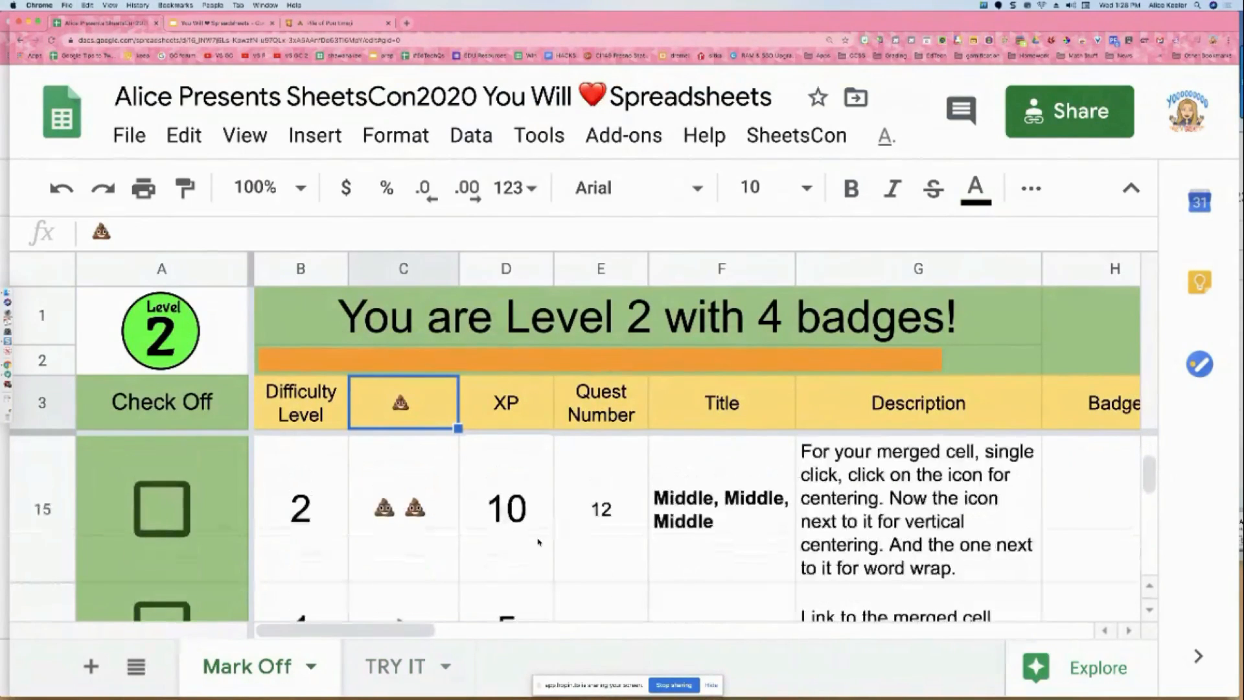
{"action": "scroll", "coordinate": [538, 542], "scroll_direction": "down", "scroll_amount": 2}
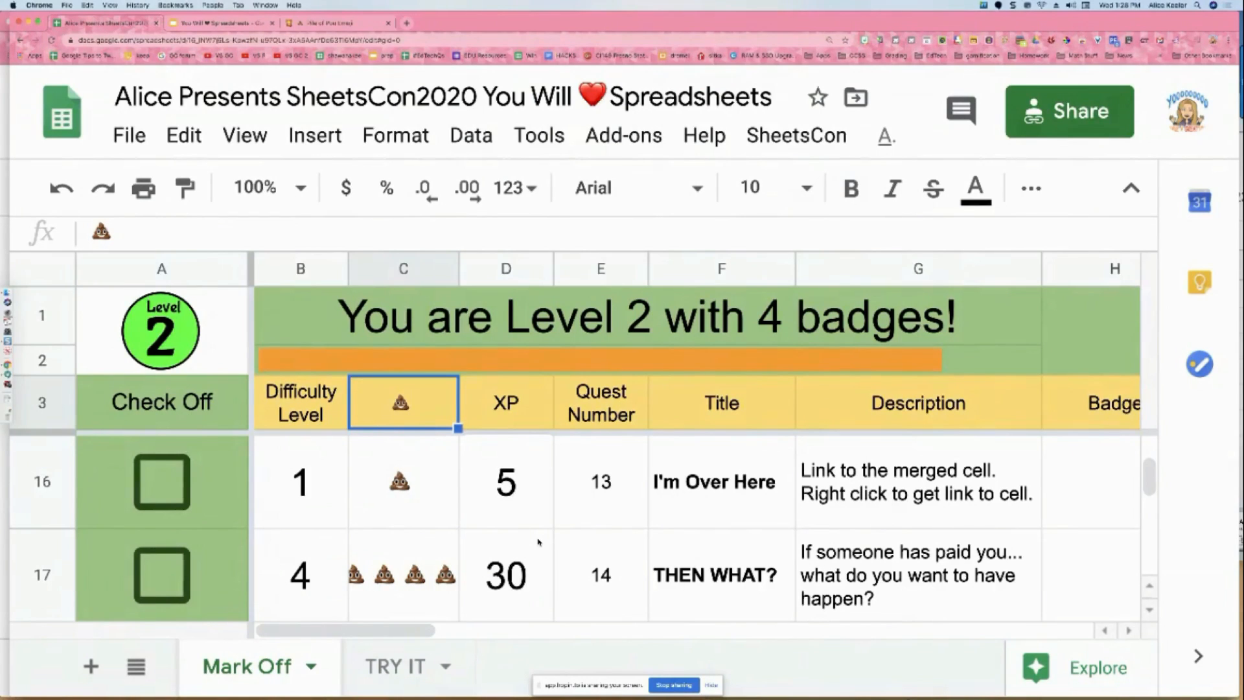
{"action": "scroll", "coordinate": [537, 542], "scroll_direction": "up", "scroll_amount": 12}
{"action": "scroll", "coordinate": [537, 542], "scroll_direction": "down", "scroll_amount": 1}
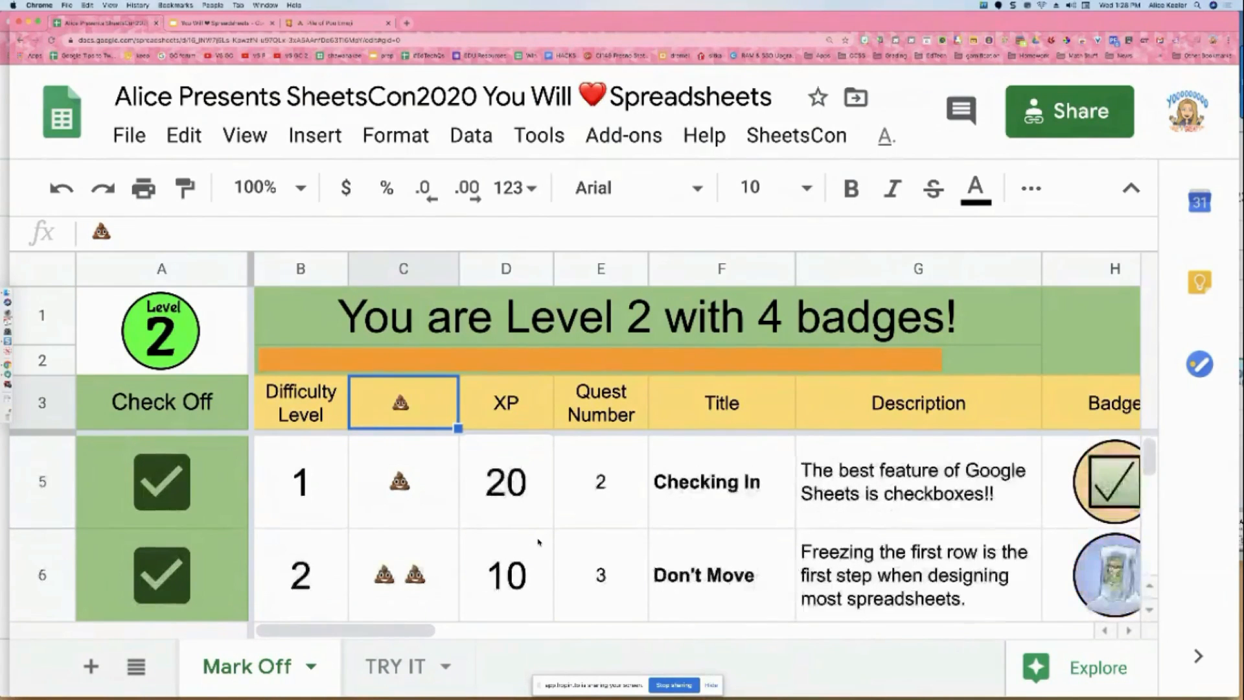
- Check off quest 5, "Skip Me", in A8 of the Mark Off sheet
{"action": "scroll", "coordinate": [486, 518], "scroll_direction": "down", "scroll_amount": 2}
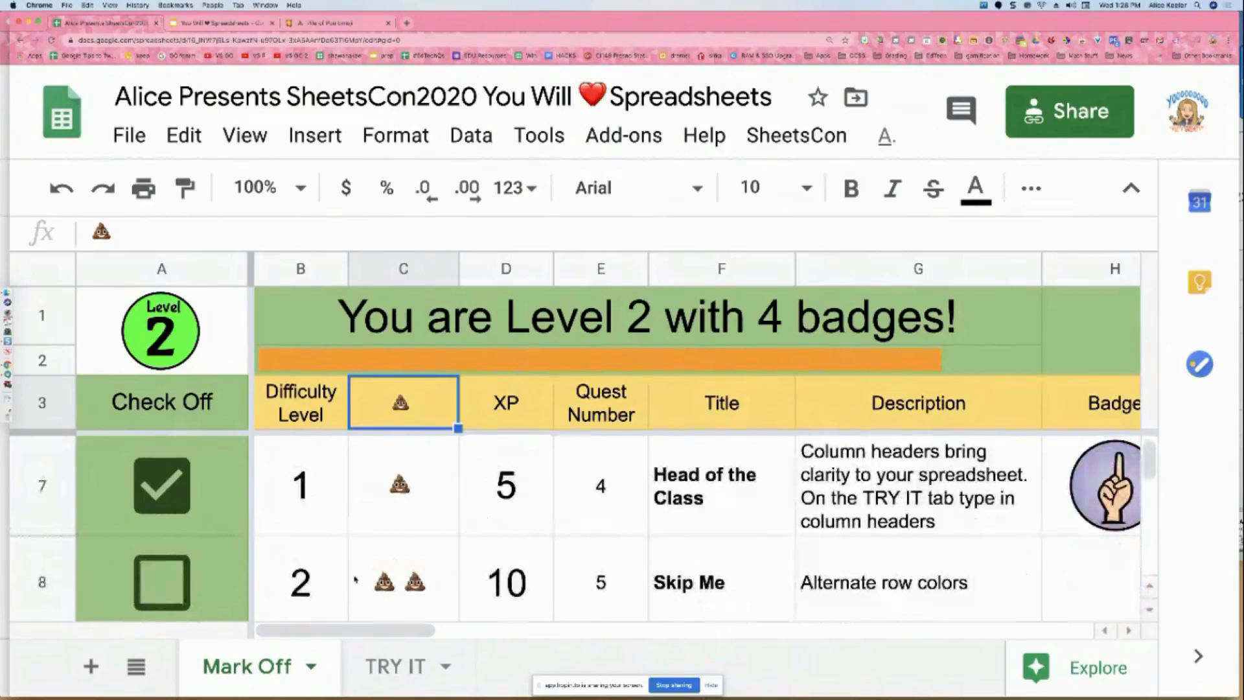
{"action": "left_click", "coordinate": [490, 587]}
{"action": "left_click", "coordinate": [164, 587]}
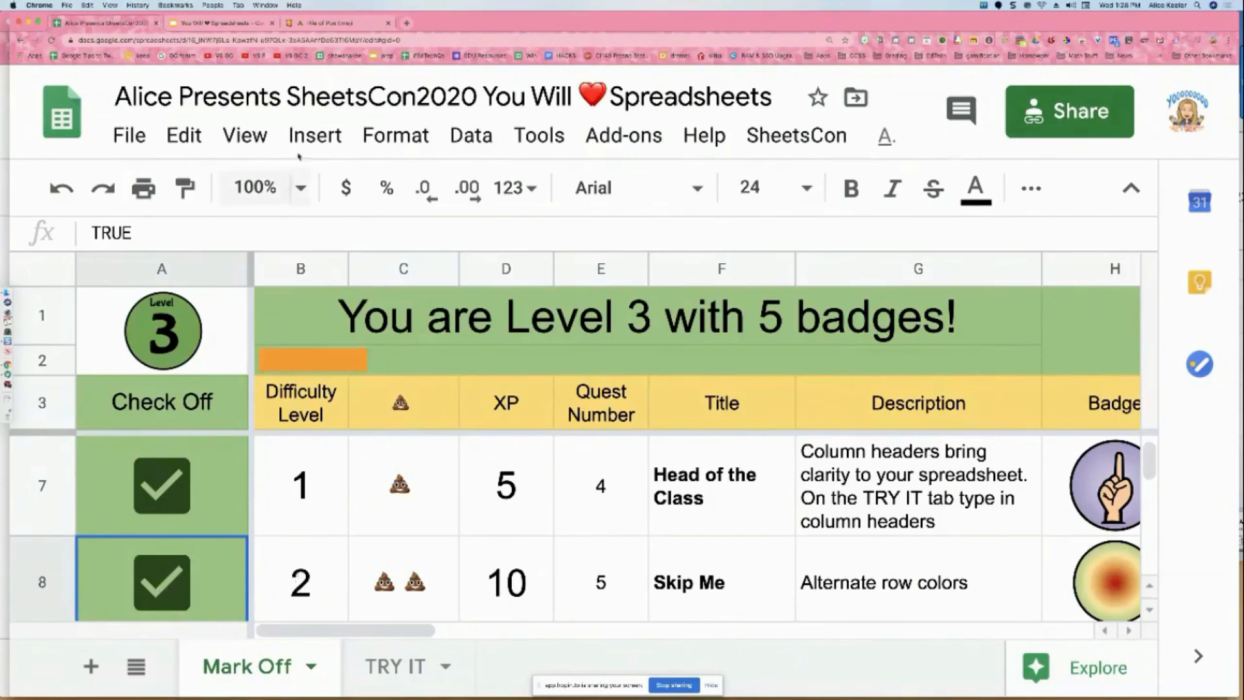
- Look through the You Will ❤ Spreadsheets presentation's slides, including the "Click Here for more" question slide
{"action": "left_click", "coordinate": [223, 28]}
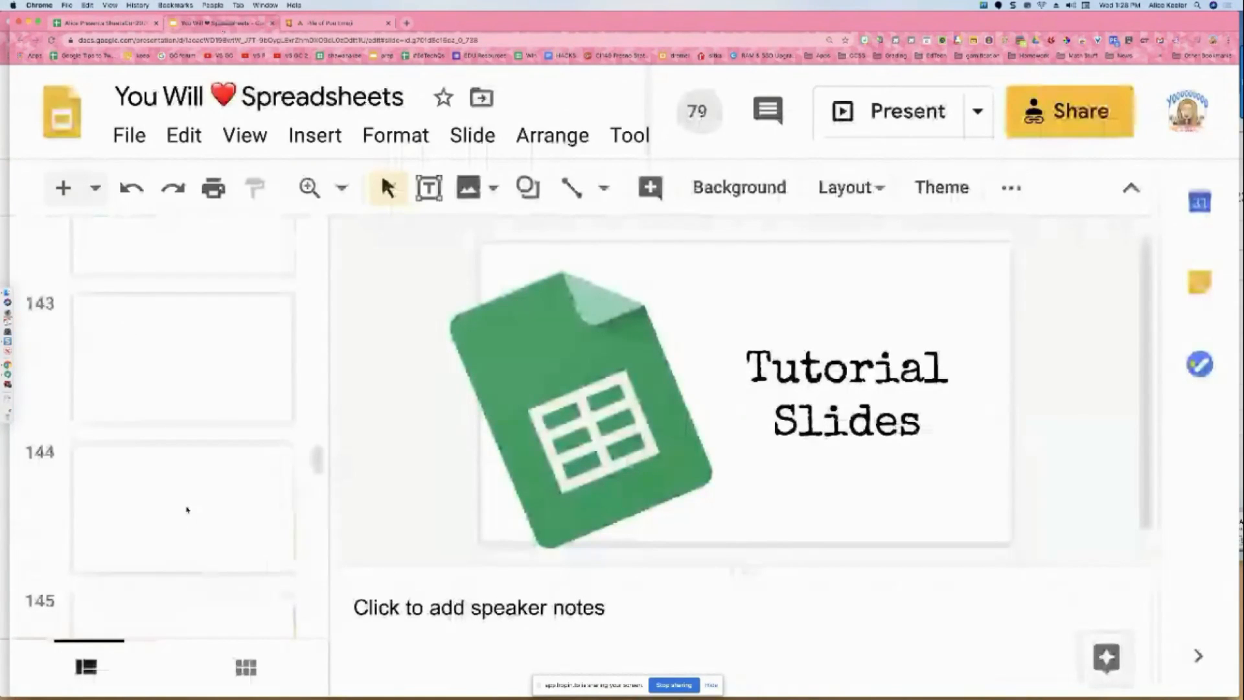
{"action": "scroll", "coordinate": [187, 510], "scroll_direction": "down", "scroll_amount": 5}
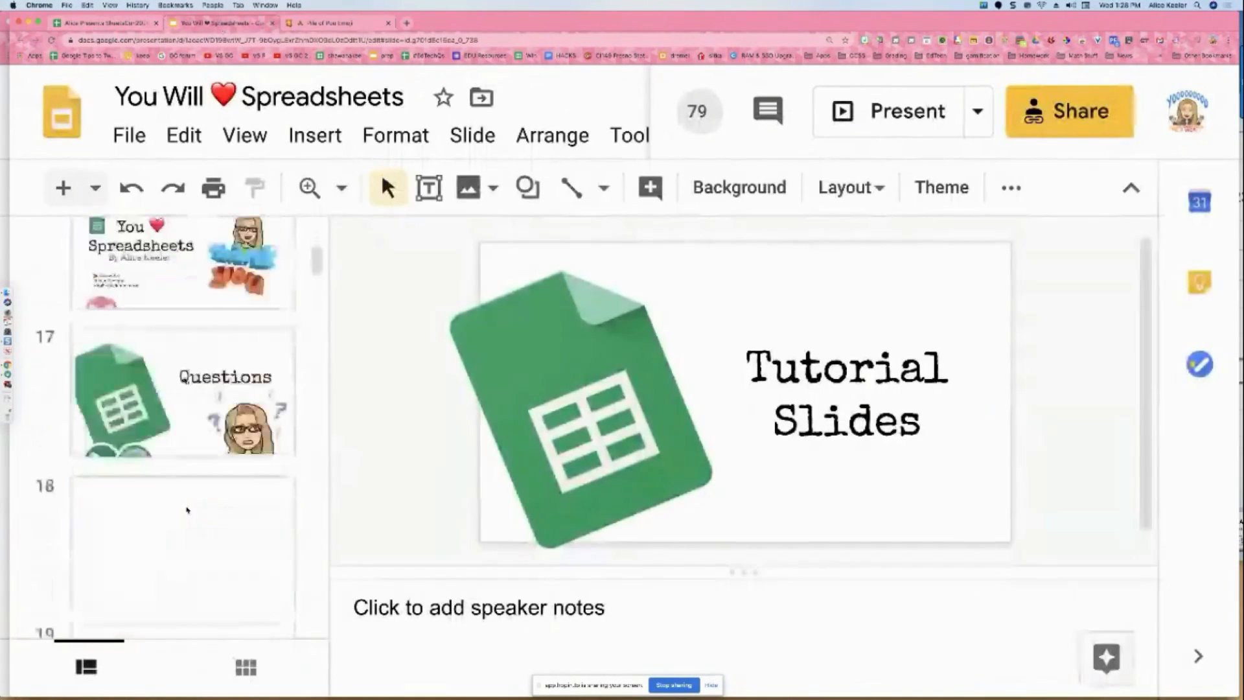
{"action": "left_click", "coordinate": [187, 538]}
{"action": "scroll", "coordinate": [187, 538], "scroll_direction": "down", "scroll_amount": 15}
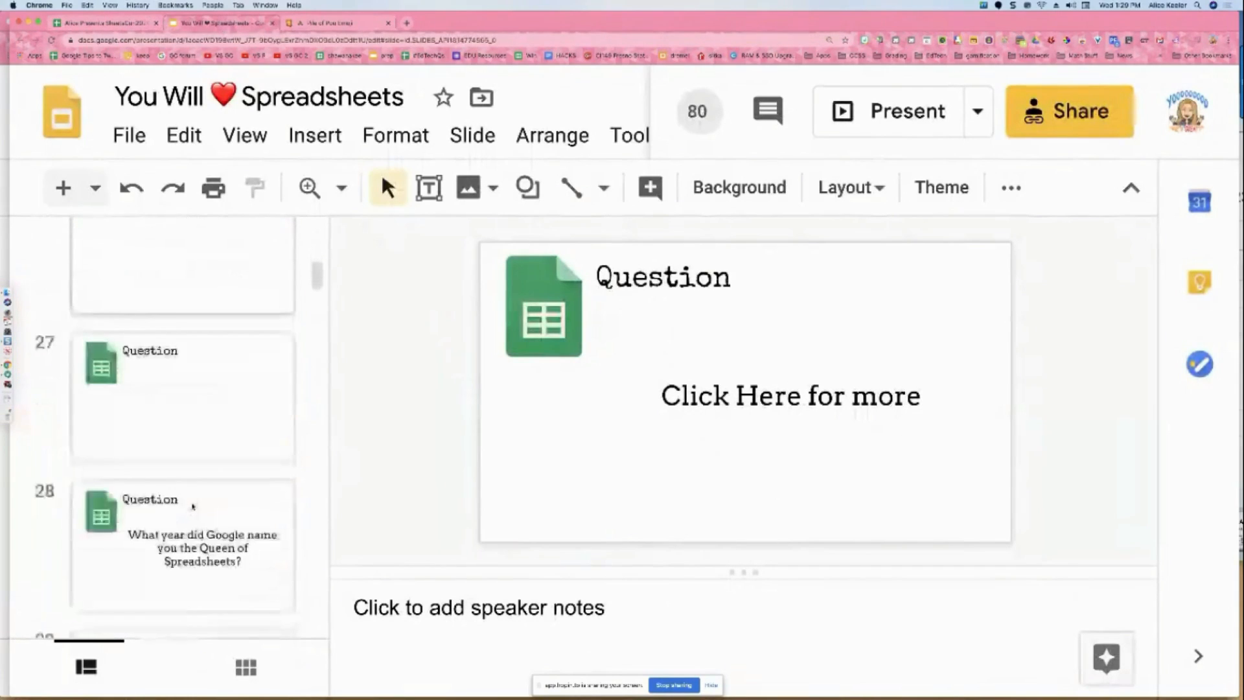
{"action": "scroll", "coordinate": [192, 505], "scroll_direction": "down", "scroll_amount": 5}
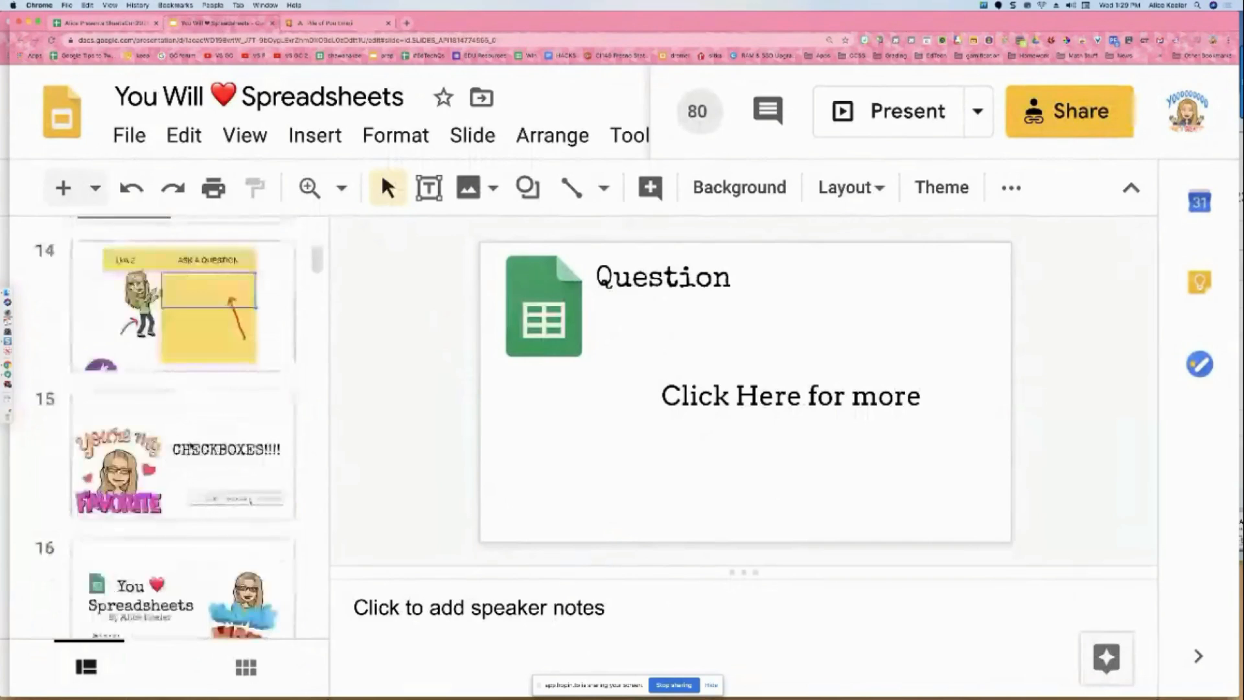
{"action": "scroll", "coordinate": [191, 447], "scroll_direction": "up", "scroll_amount": 8}
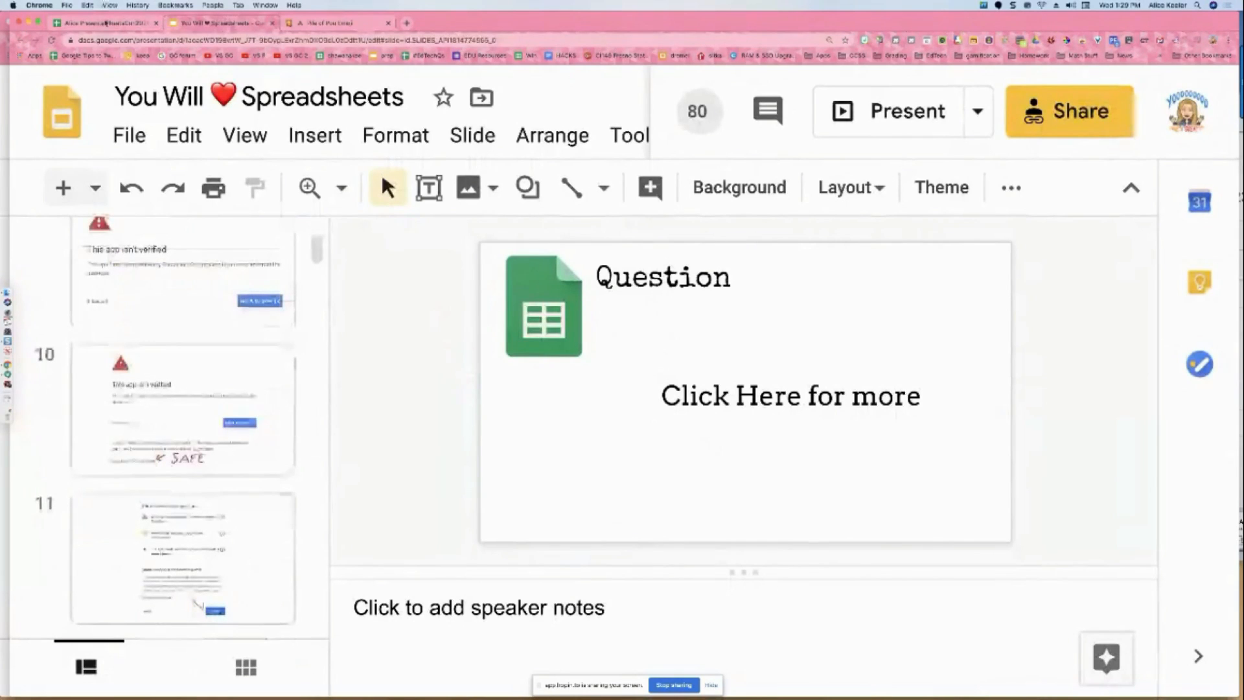
- Return to the quest spreadsheet, add a new sheet and rename it Google Sheets Rocks
{"action": "left_click", "coordinate": [106, 23]}
{"action": "left_click", "coordinate": [726, 586]}
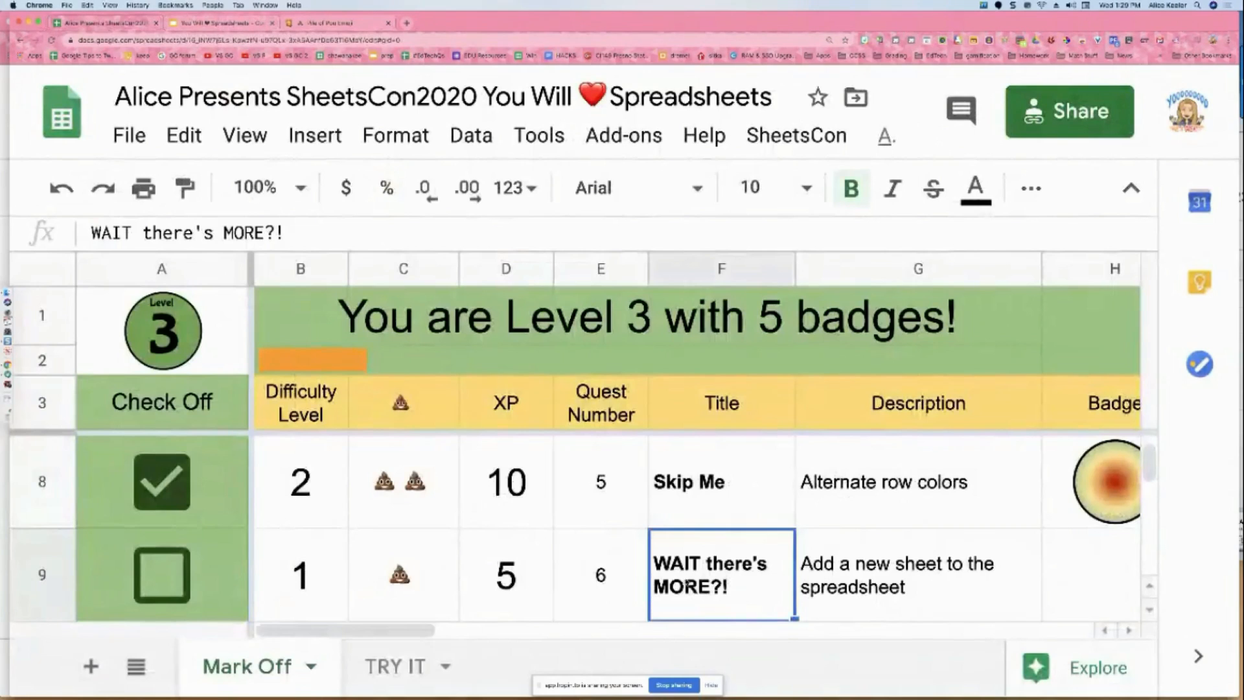
{"action": "left_click", "coordinate": [398, 687]}
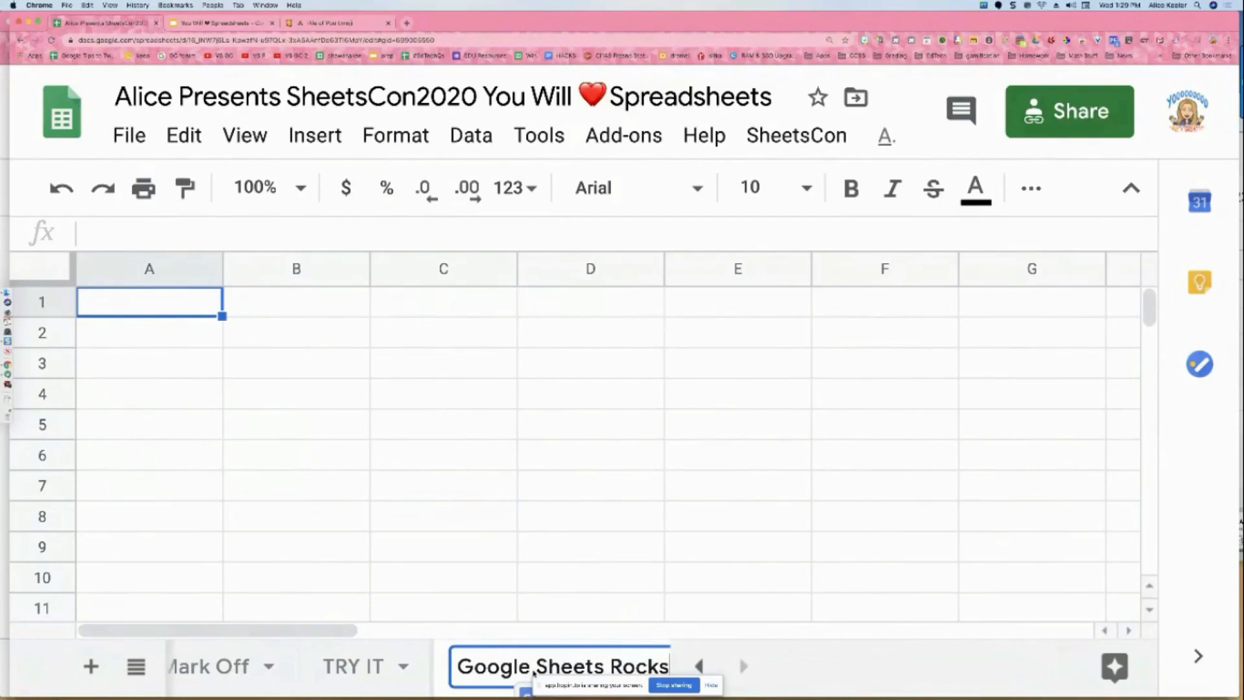
{"action": "key", "text": "Return"}
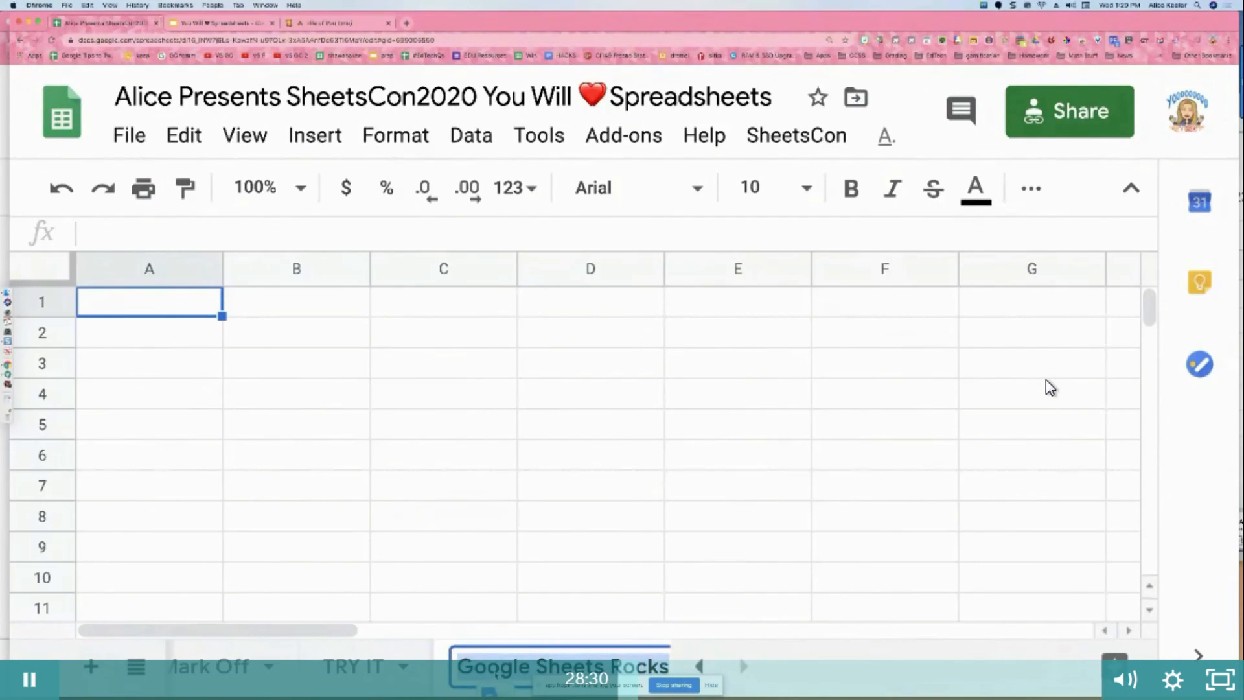
- Change the color of the TRY IT sheet's tab to purple
{"action": "left_click", "coordinate": [403, 667]}
{"action": "left_click", "coordinate": [403, 667]}
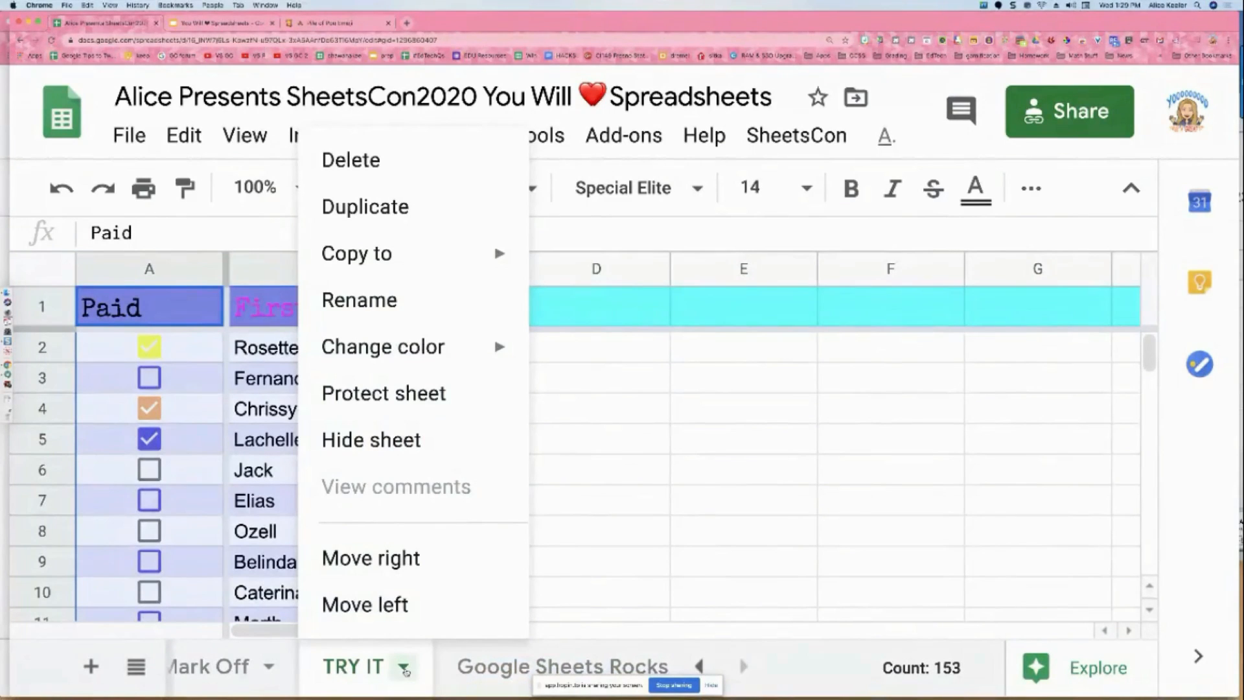
{"action": "mouse_move", "coordinate": [453, 347]}
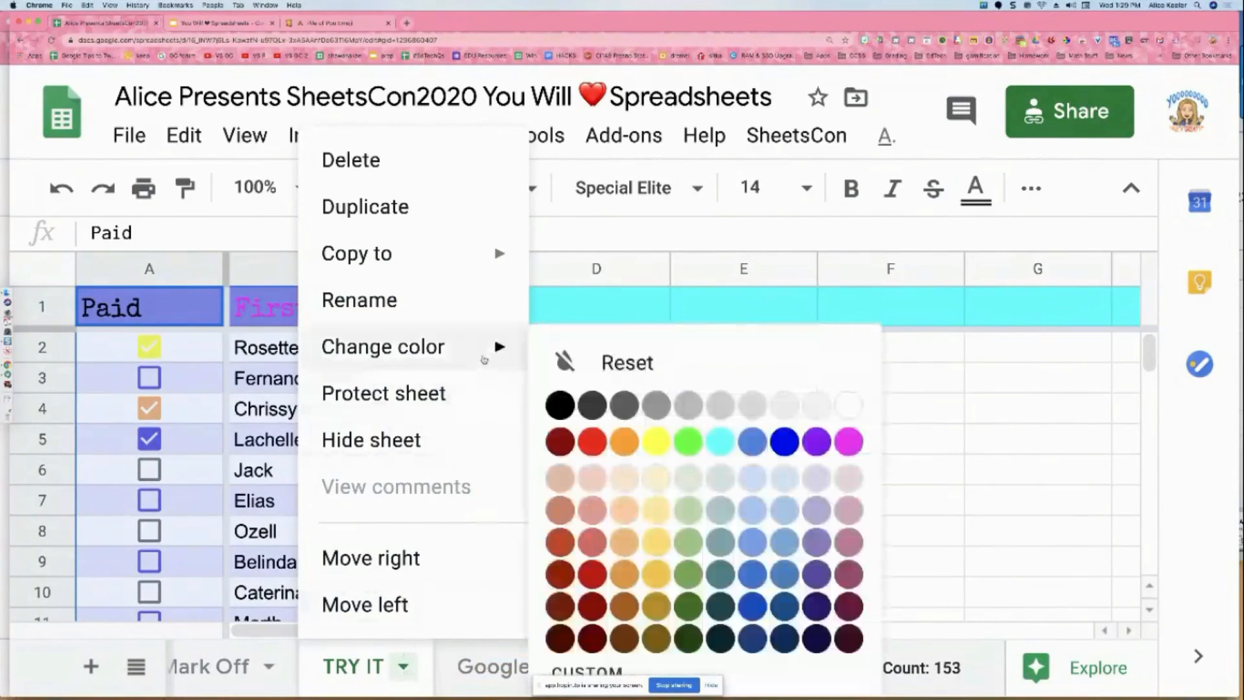
{"action": "left_click", "coordinate": [814, 444]}
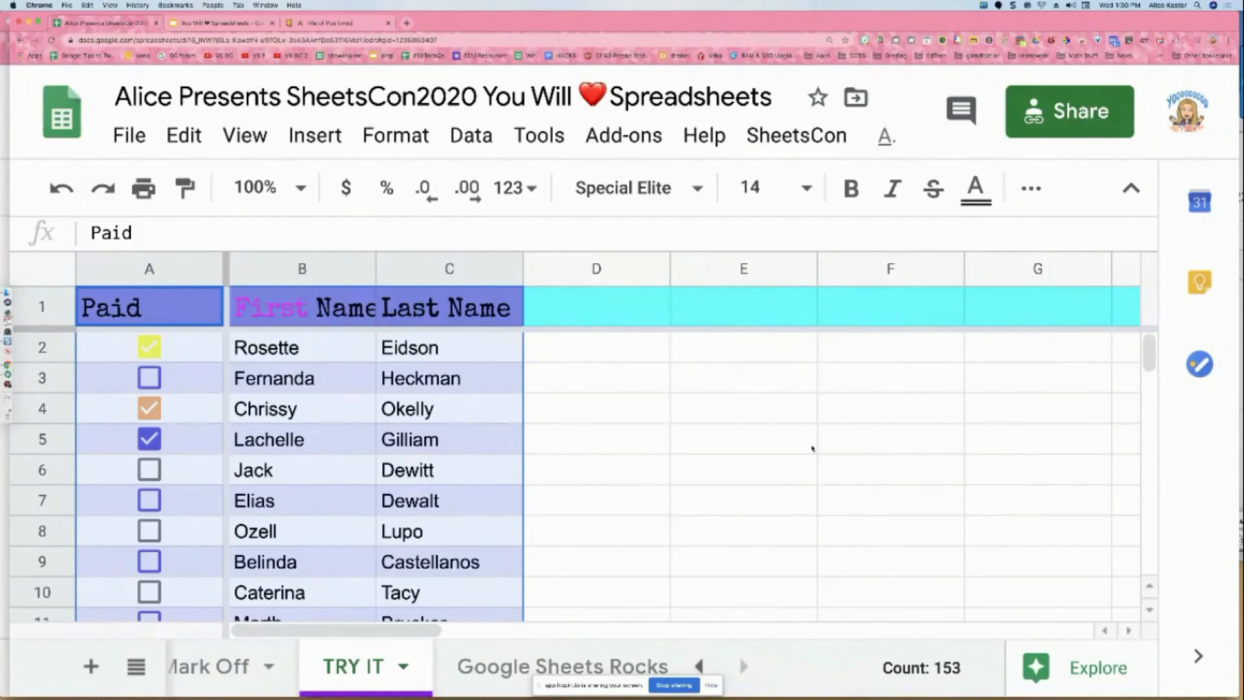
- Check off quest 6, "WAIT there's MORE?!", and quest 7, "What's My Name?", on the Mark Off sheet
{"action": "scroll", "coordinate": [311, 668], "scroll_direction": "left", "scroll_amount": 2}
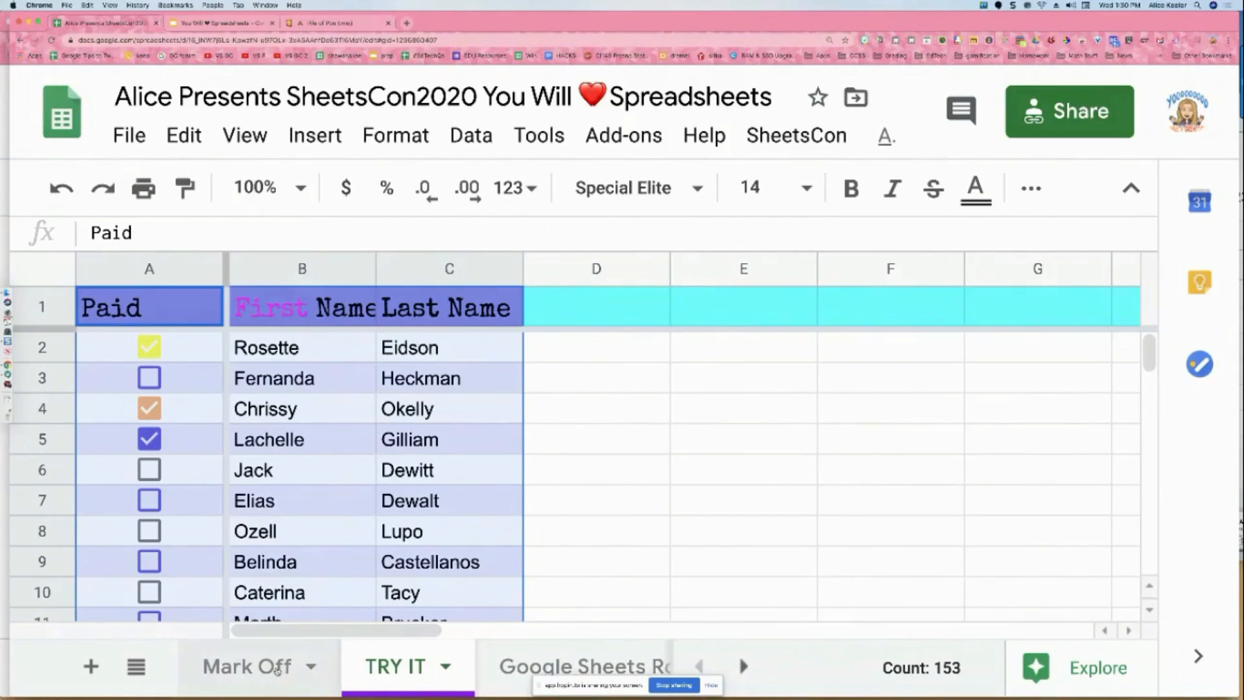
{"action": "left_click", "coordinate": [276, 668]}
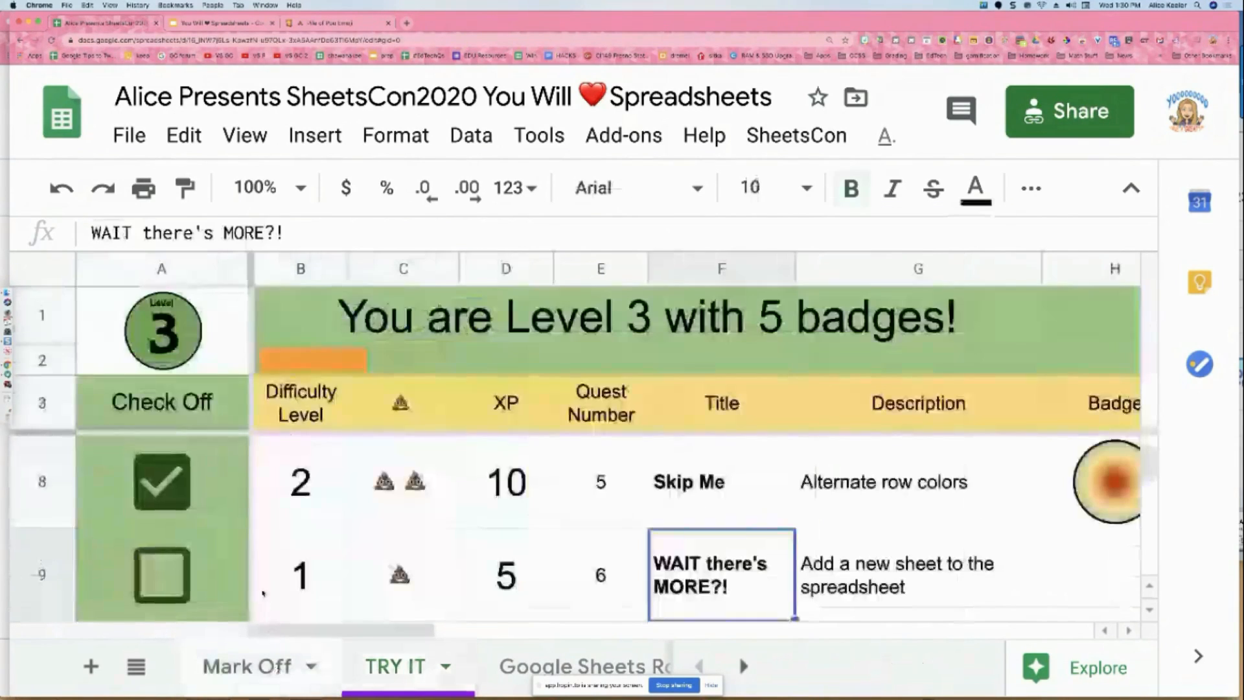
{"action": "left_click", "coordinate": [164, 583]}
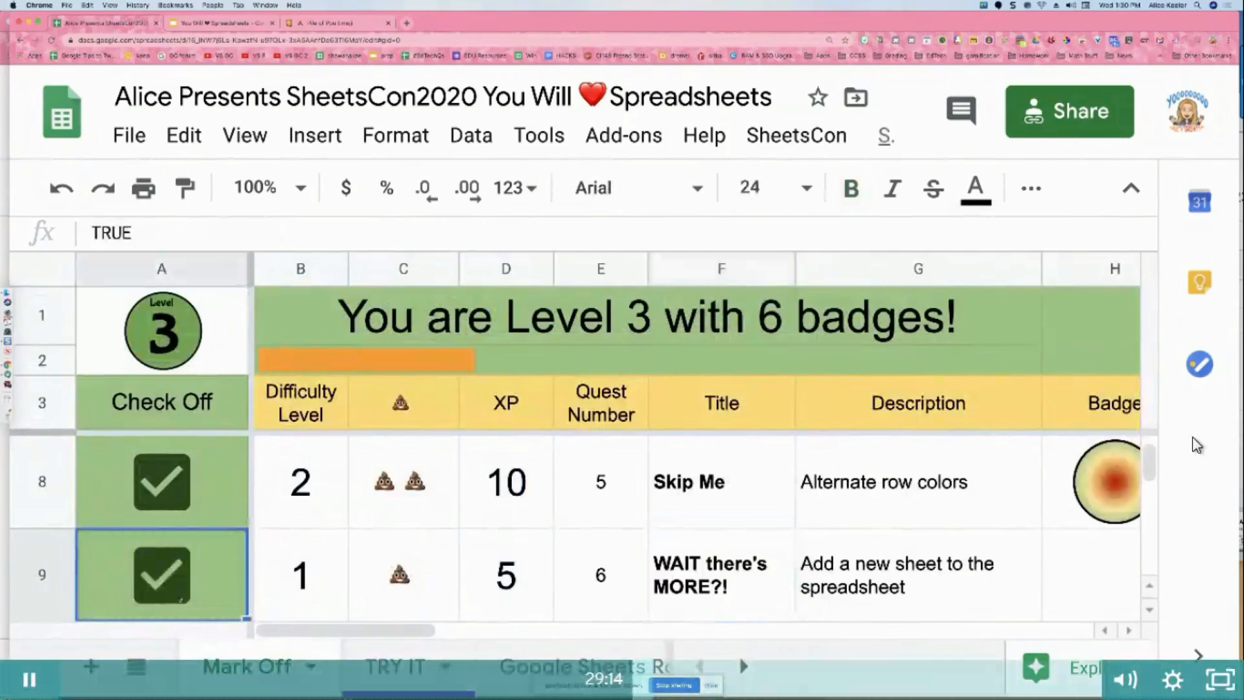
{"action": "scroll", "coordinate": [300, 607], "scroll_direction": "down", "scroll_amount": 1}
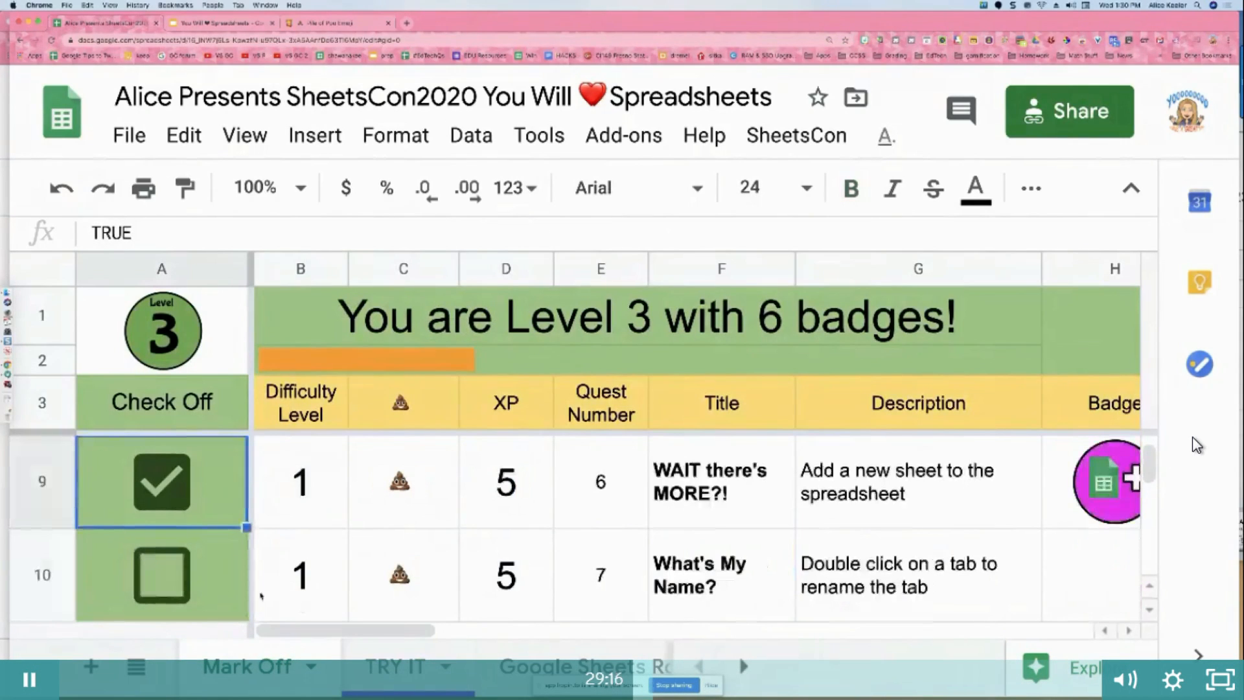
{"action": "left_click", "coordinate": [180, 586]}
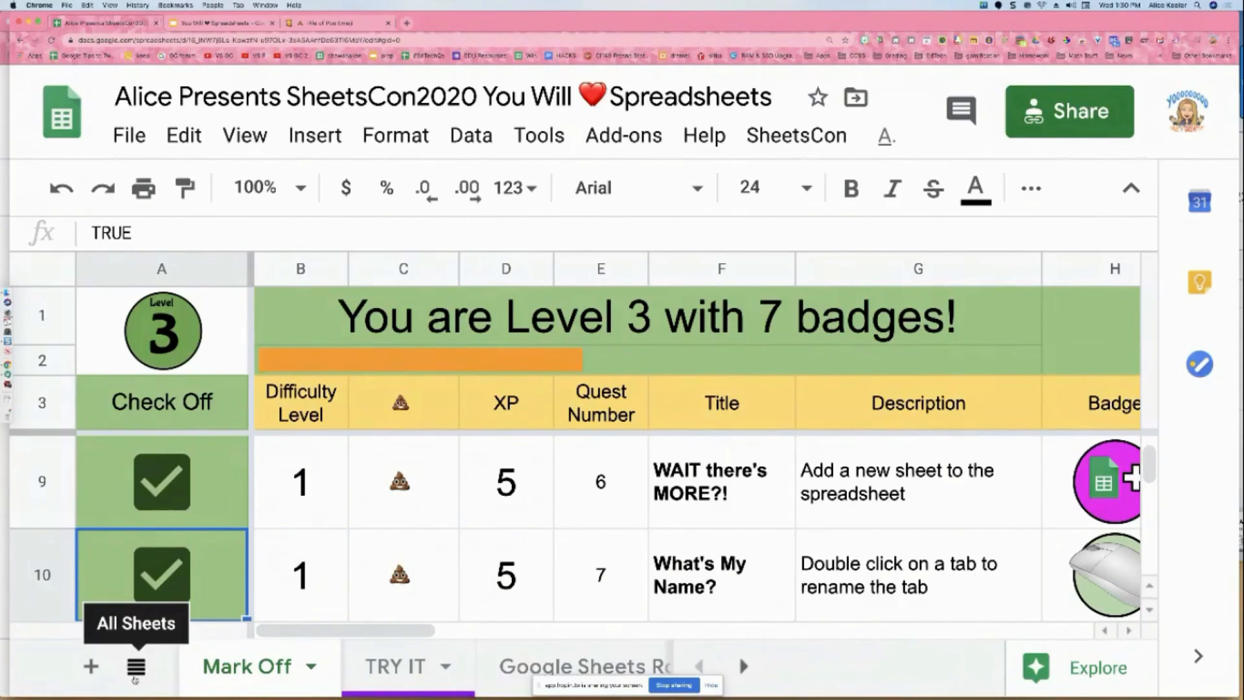
- Use the list of all sheets to jump to Google Sheets Rocks and back to Mark Off
{"action": "left_click", "coordinate": [135, 673]}
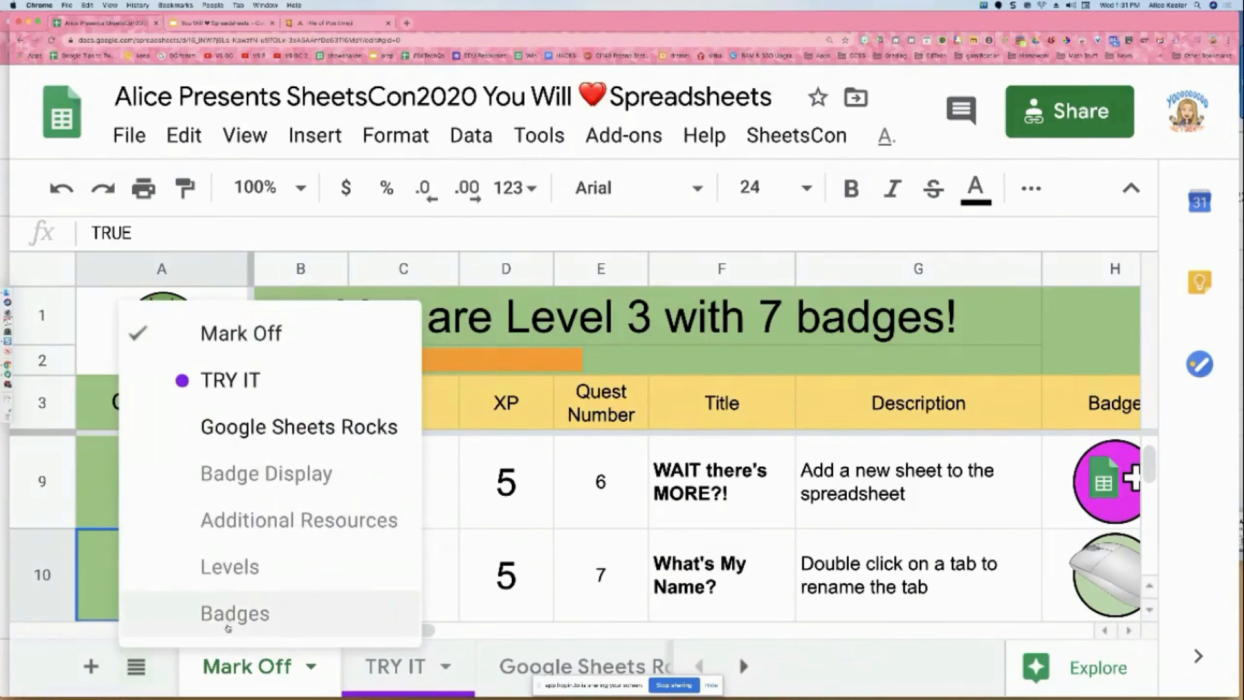
{"action": "left_click", "coordinate": [253, 432]}
{"action": "left_click", "coordinate": [136, 666]}
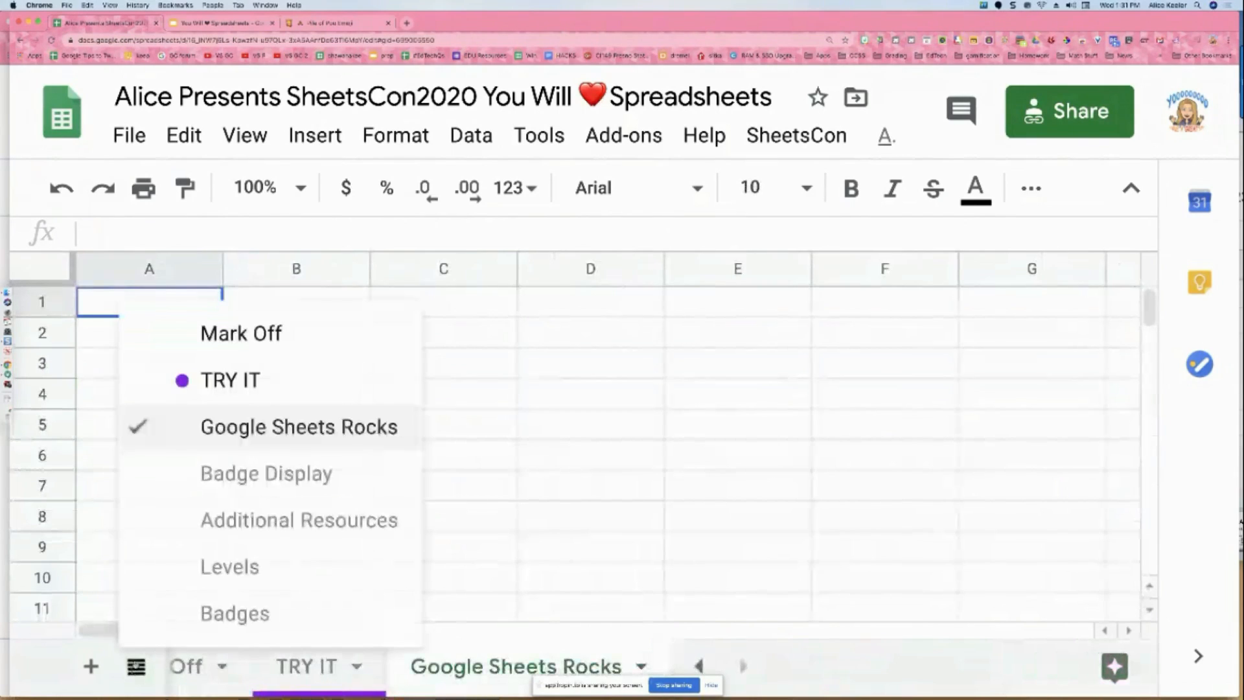
{"action": "left_click", "coordinate": [193, 354]}
{"action": "left_click", "coordinate": [136, 668]}
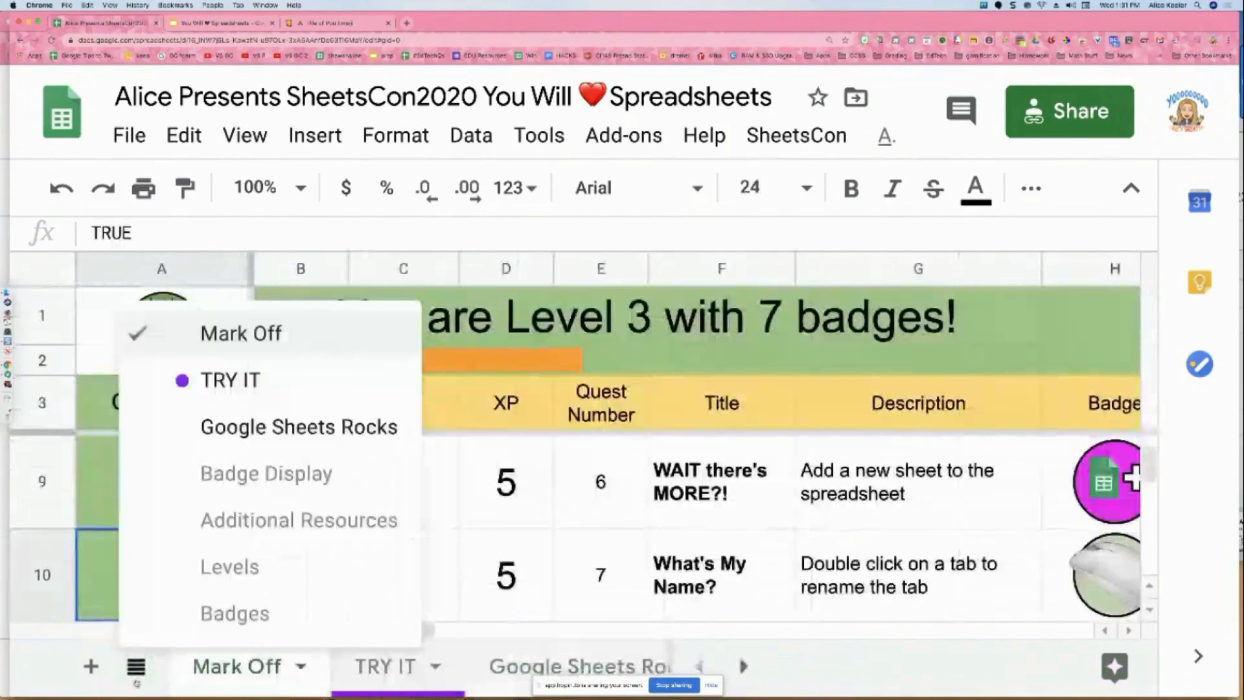
{"action": "left_click", "coordinate": [492, 583]}
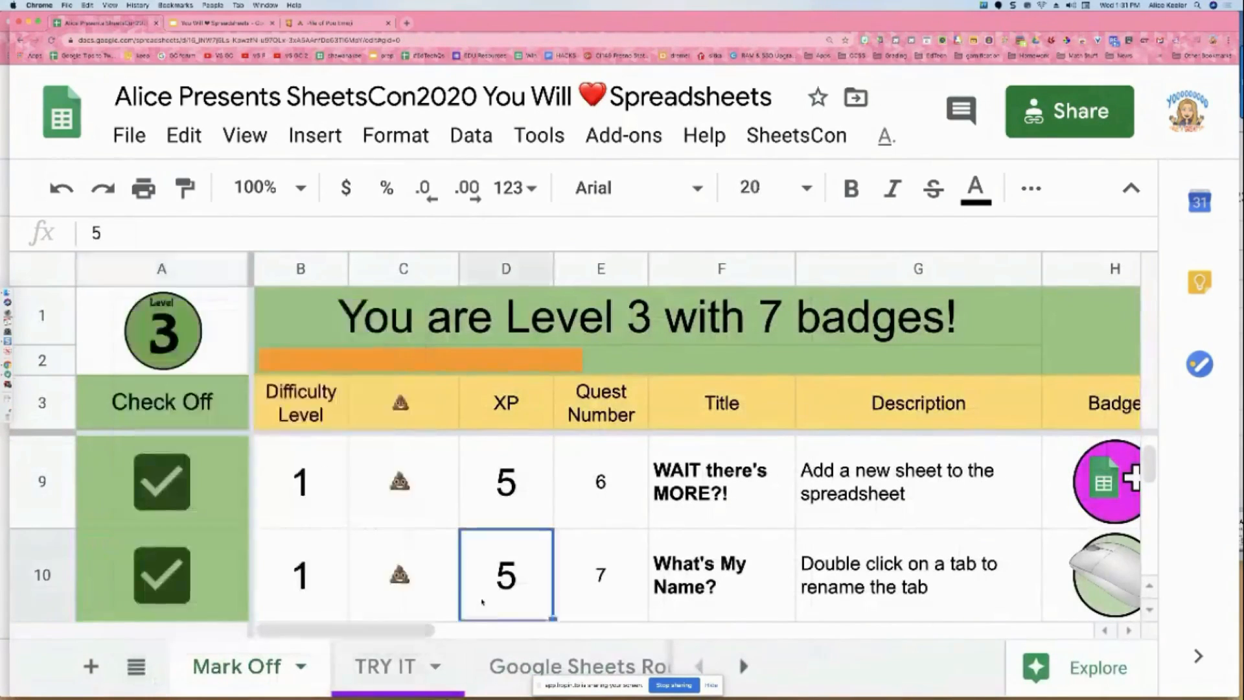
- Enter quest number 16 in row 19, the first empty quest row of the Mark Off sheet
{"action": "left_click", "coordinate": [322, 579]}
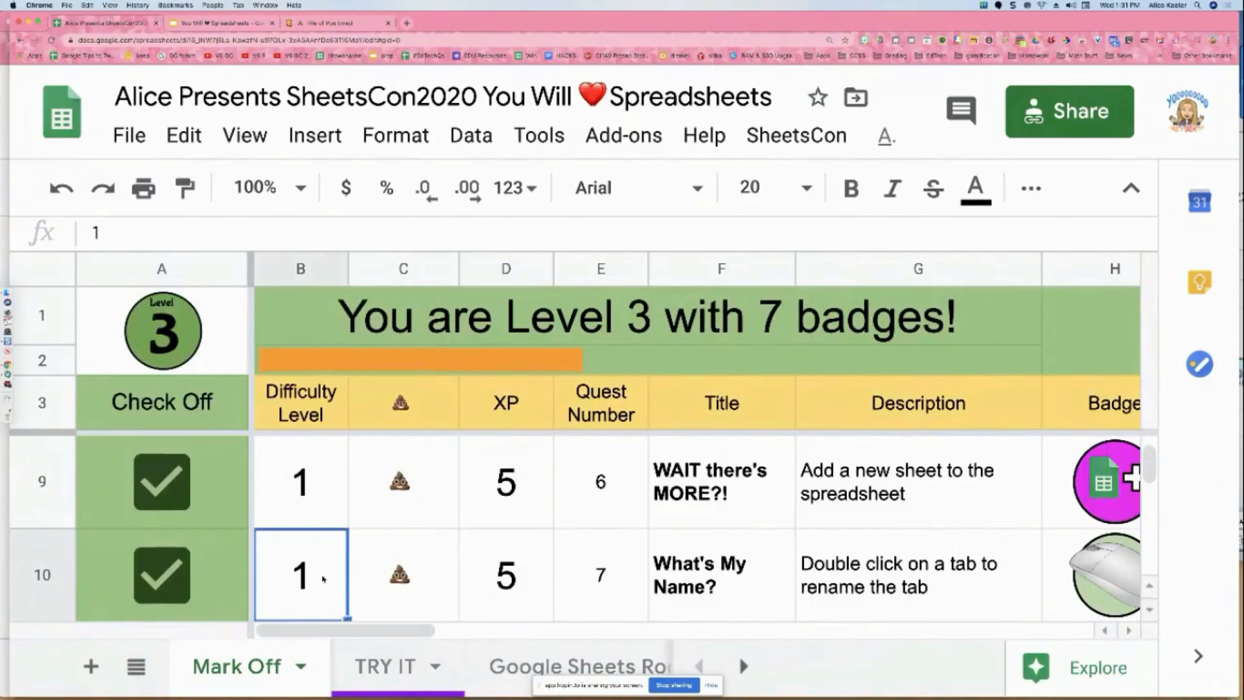
{"action": "key", "text": "Down"}
{"action": "key", "text": "Down"}
{"action": "key", "text": "Down"}
{"action": "key", "text": "Down"}
{"action": "key", "text": "Down"}
{"action": "key", "text": "Down"}
{"action": "key", "text": "Down"}
{"action": "key", "text": "Down"}
{"action": "key", "text": "Down"}
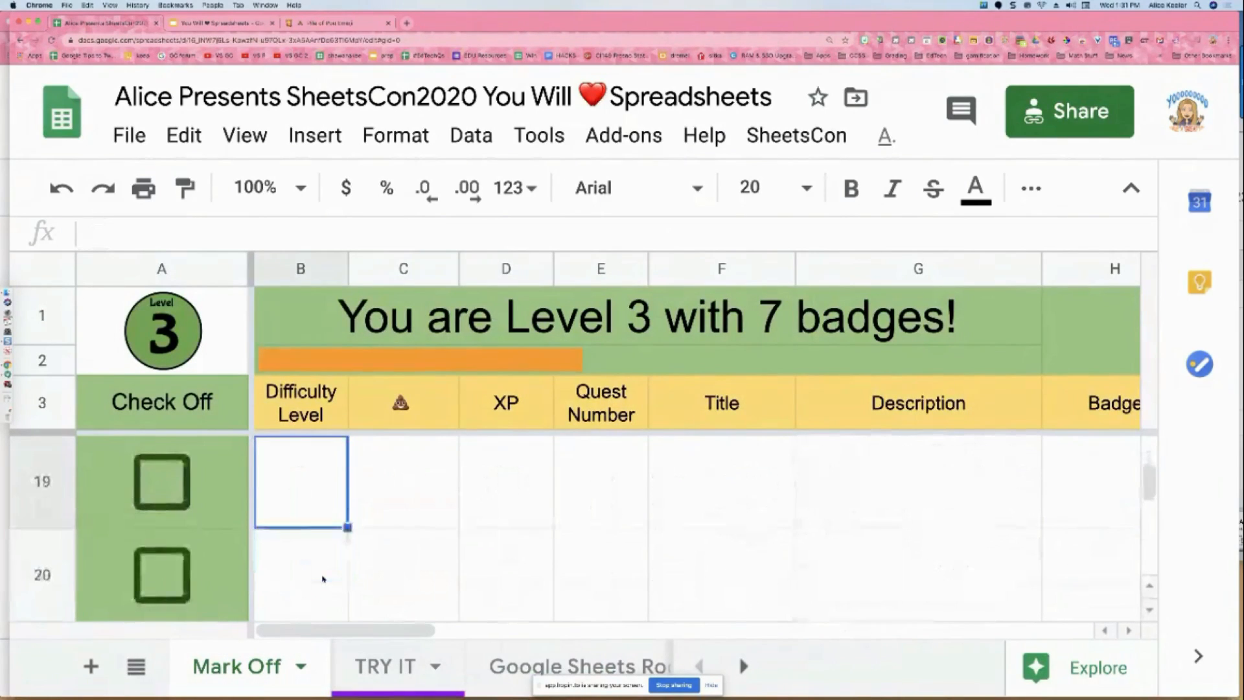
{"action": "left_click", "coordinate": [575, 509]}
{"action": "key", "text": "Up"}
{"action": "key", "text": "Down"}
{"action": "type", "text": "16"}
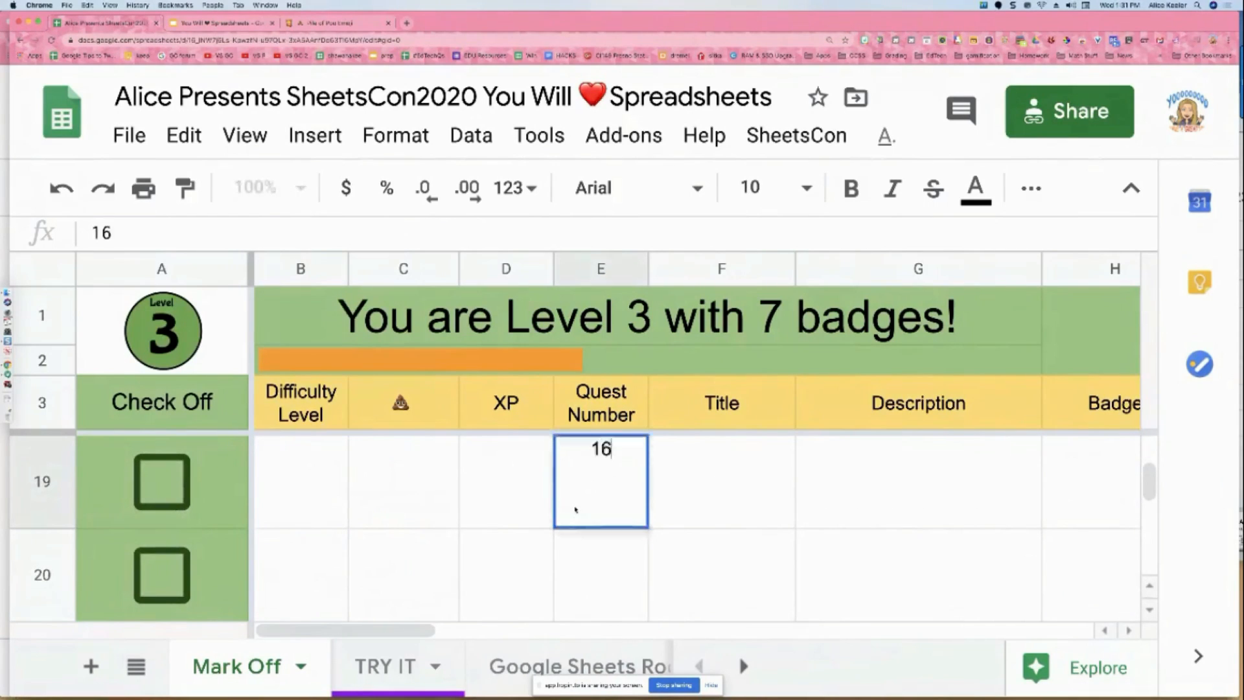
- Title the new quest "The Big Mac" and describe it as "Jump sheets with the navigation"
{"action": "left_click", "coordinate": [702, 504]}
{"action": "type", "text": "The Big Mac"}
{"action": "key", "text": "Tab"}
{"action": "type", "text": "Jump s"}
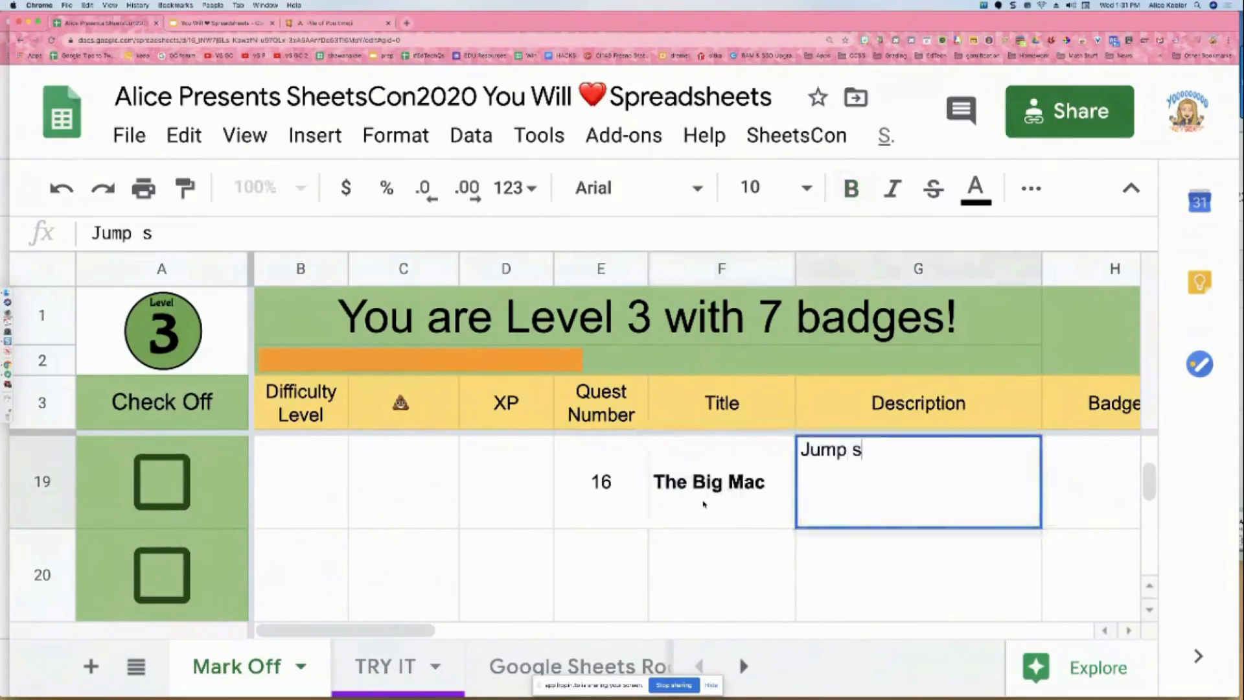
{"action": "type", "text": "heets with the"}
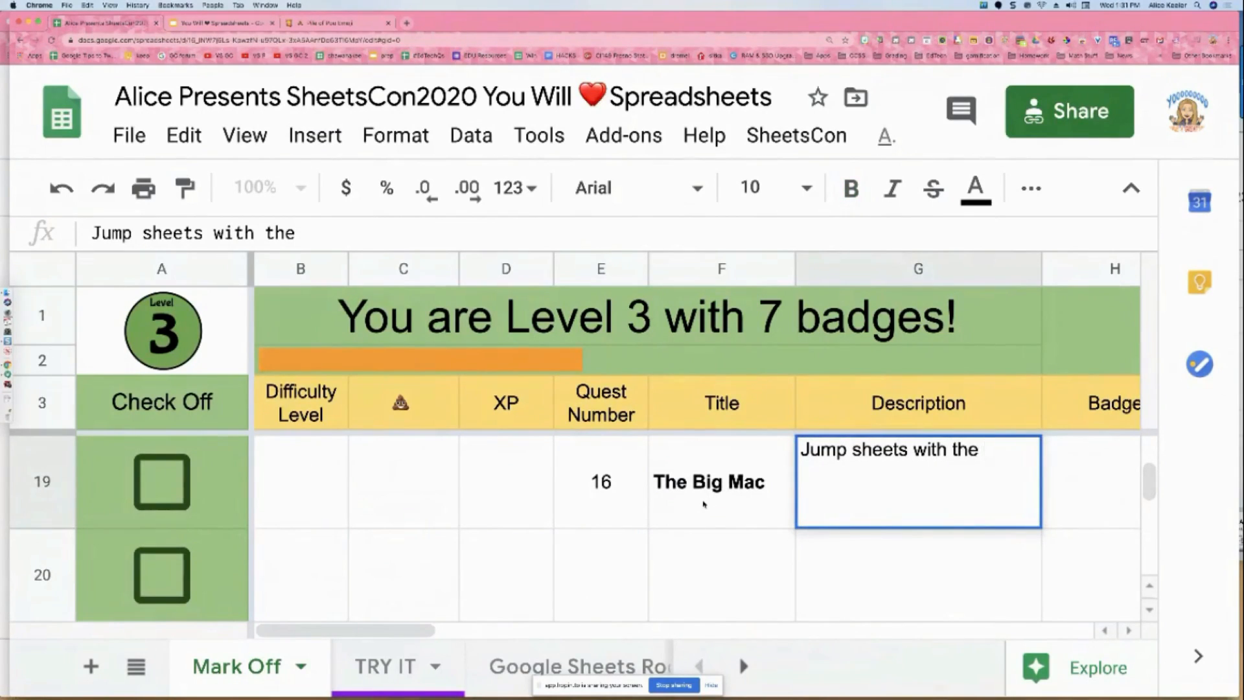
{"action": "type", "text": " navigation"}
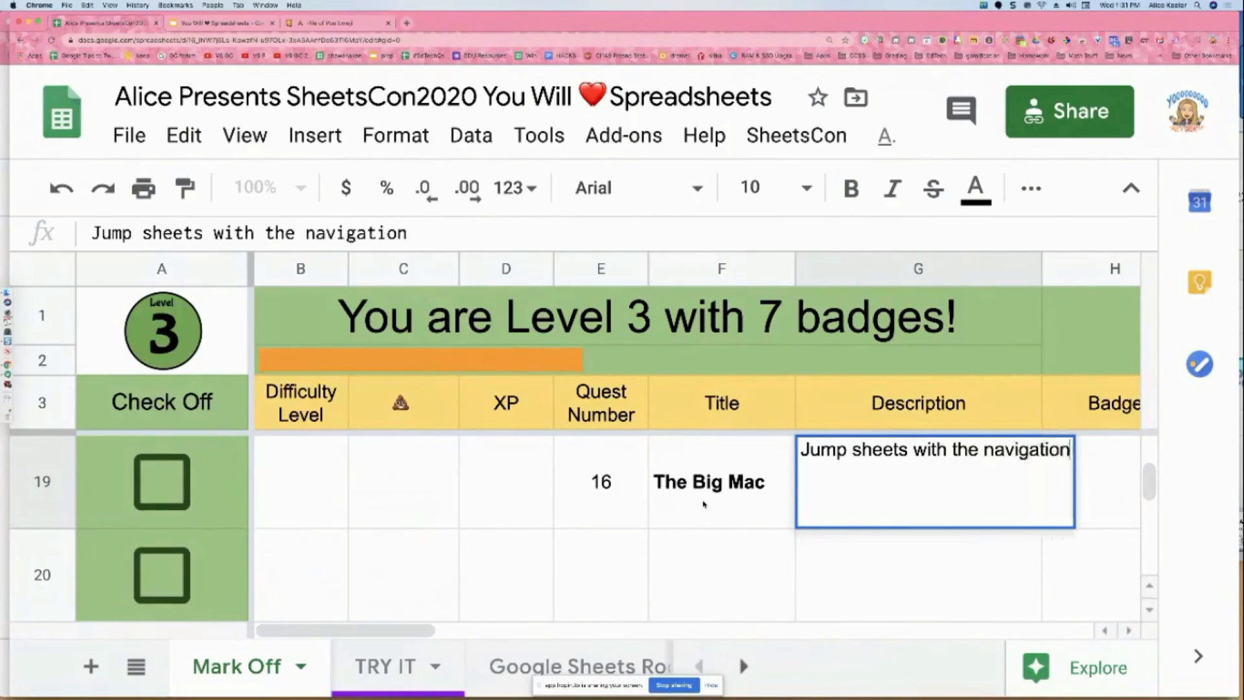
{"action": "key", "text": "Return"}
{"action": "key", "text": "Up"}
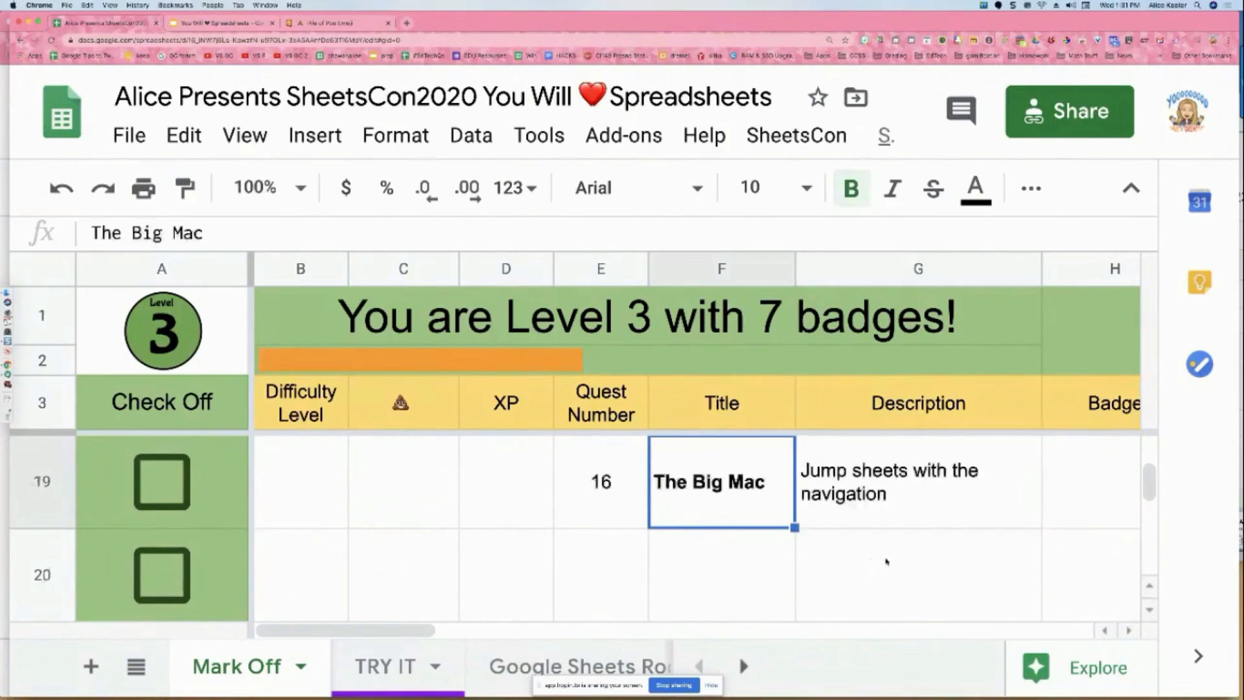
- Give The Big Mac quest difficulty level 1 and 5 XP, and check it off
{"action": "left_click", "coordinate": [325, 499]}
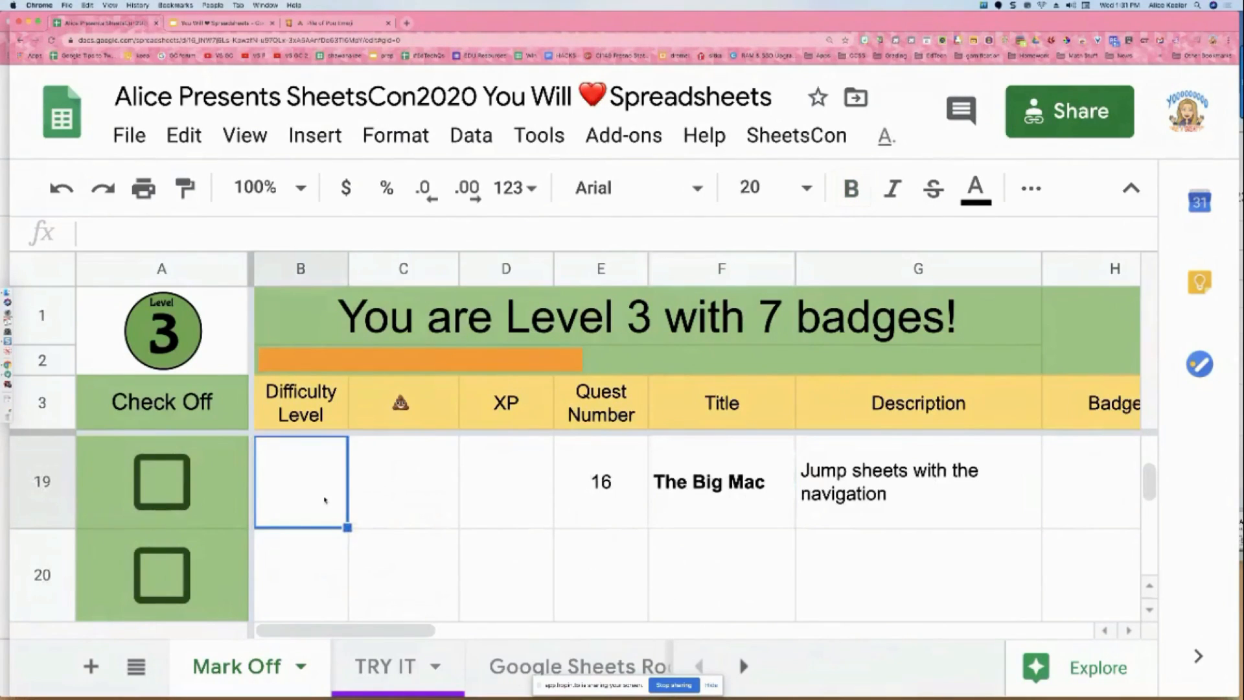
{"action": "type", "text": "1"}
{"action": "key", "text": "Tab"}
{"action": "key", "text": "Tab"}
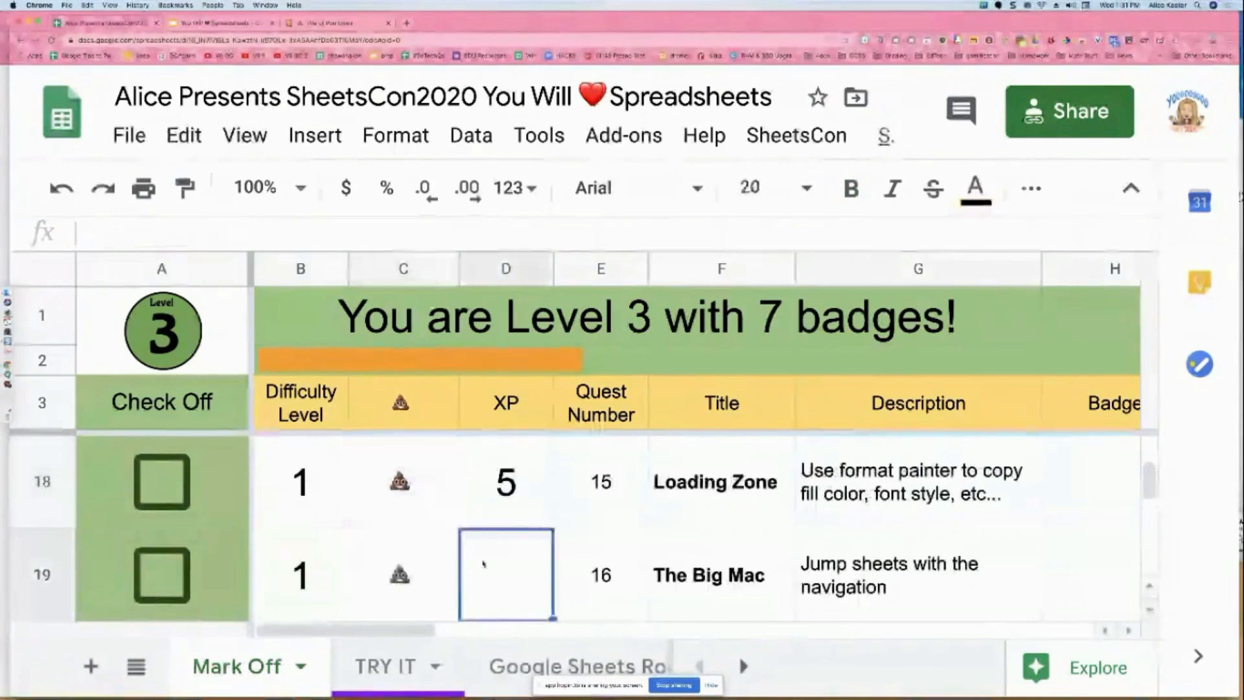
{"action": "type", "text": "5"}
{"action": "left_click", "coordinate": [512, 570]}
{"action": "left_click", "coordinate": [162, 481]}
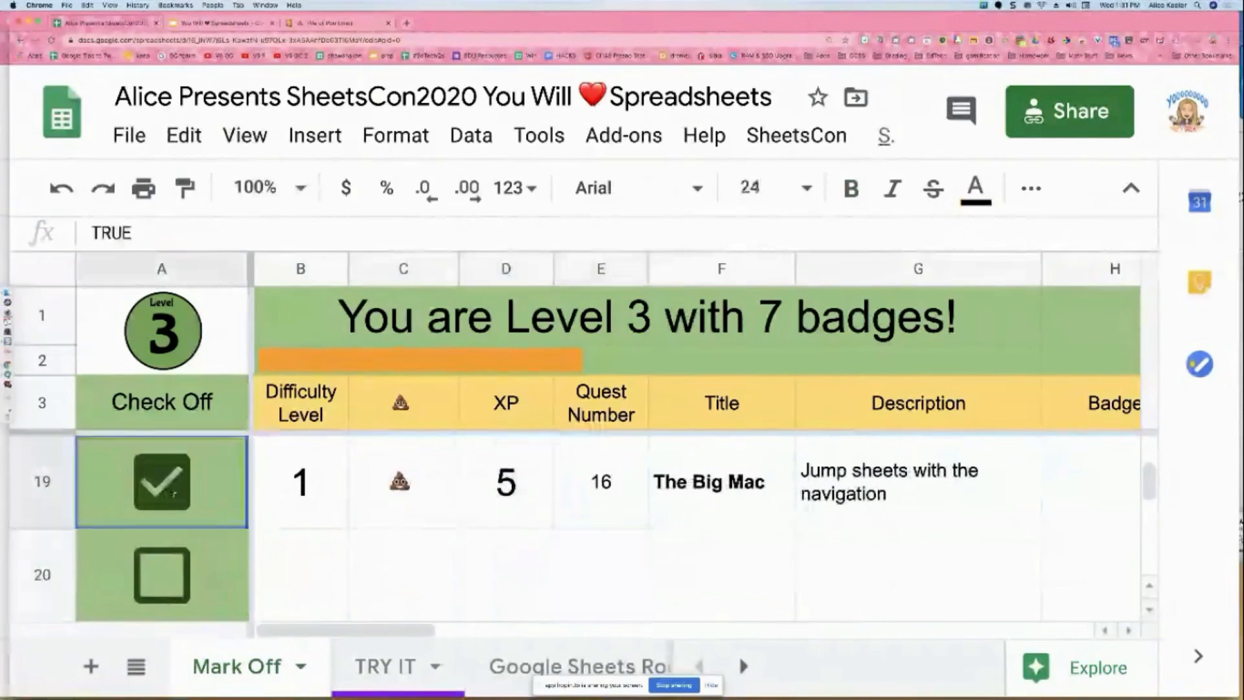
- Review quest 8, "3, 2, 1, BLAST OFF", and switch to the Google Sheets Rocks sheet
{"action": "scroll", "coordinate": [492, 533], "scroll_direction": "up", "scroll_amount": 15}
{"action": "scroll", "coordinate": [492, 533], "scroll_direction": "down", "scroll_amount": 2}
{"action": "scroll", "coordinate": [492, 533], "scroll_direction": "down", "scroll_amount": 4}
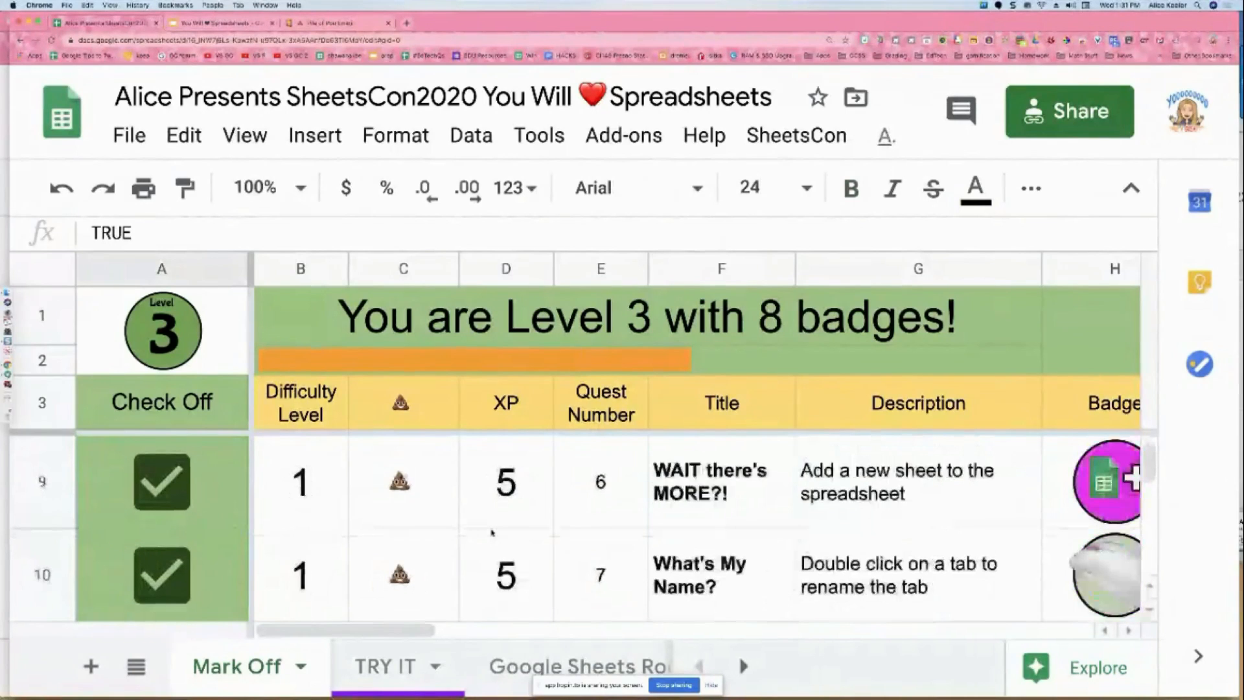
{"action": "scroll", "coordinate": [492, 532], "scroll_direction": "down", "scroll_amount": 1}
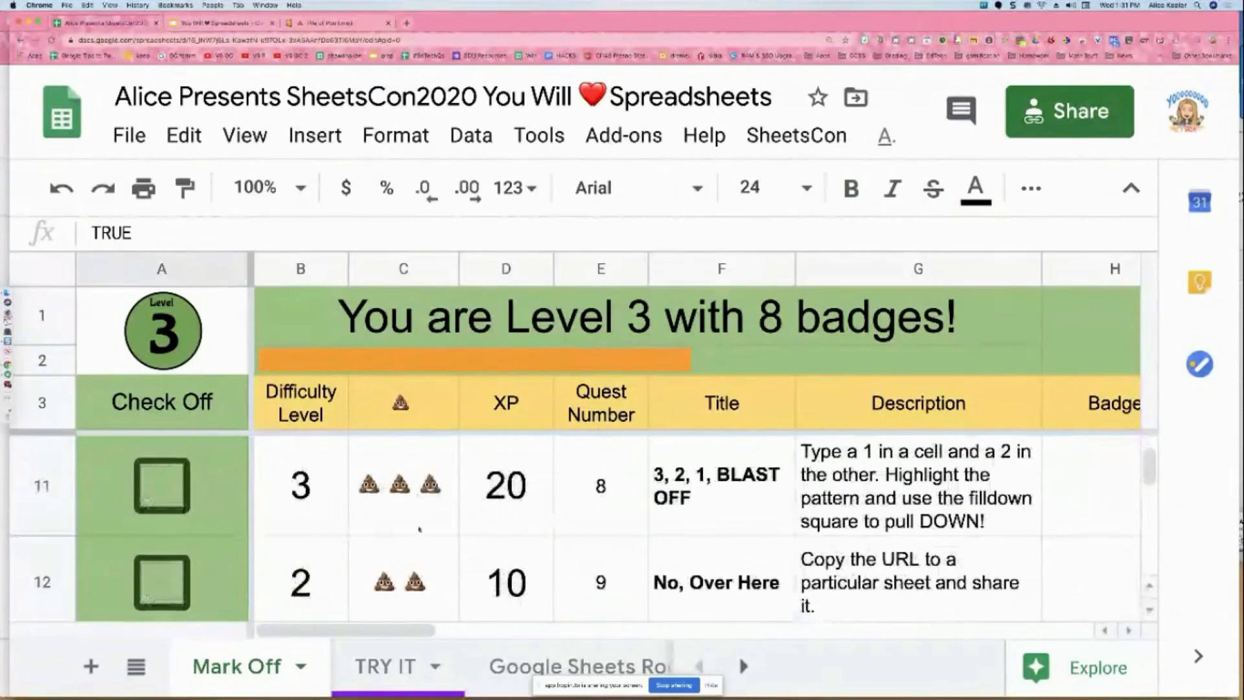
{"action": "left_click", "coordinate": [322, 497]}
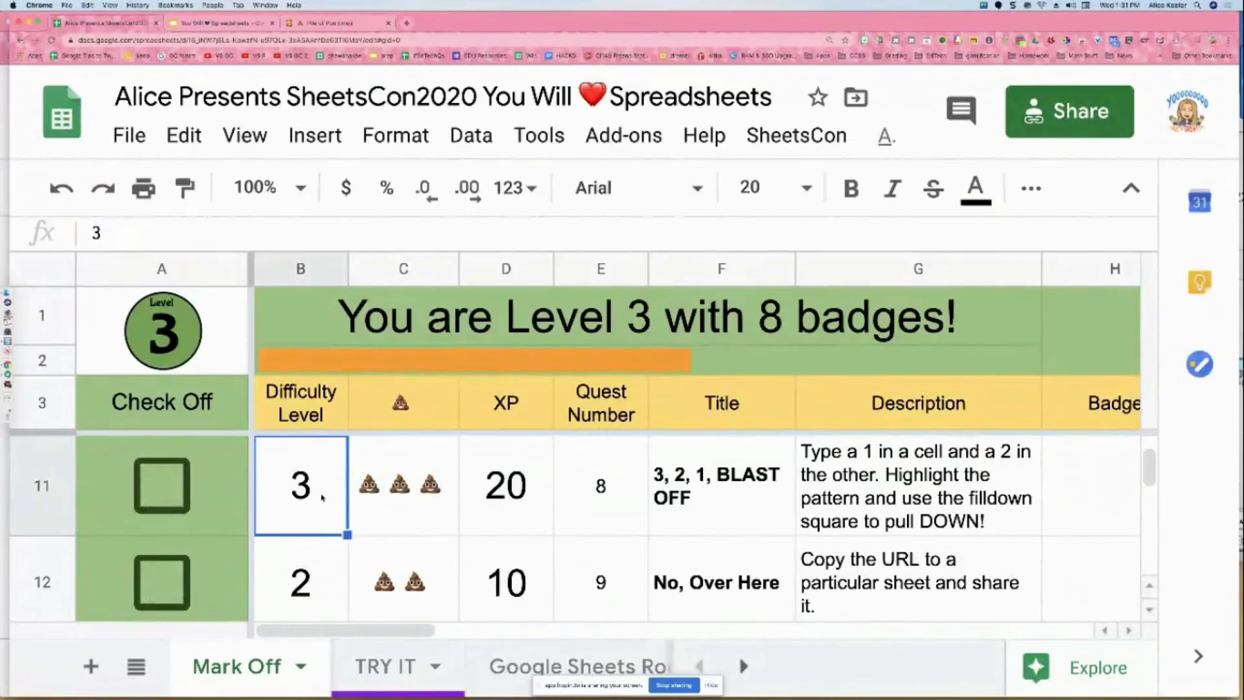
{"action": "left_click", "coordinate": [134, 672]}
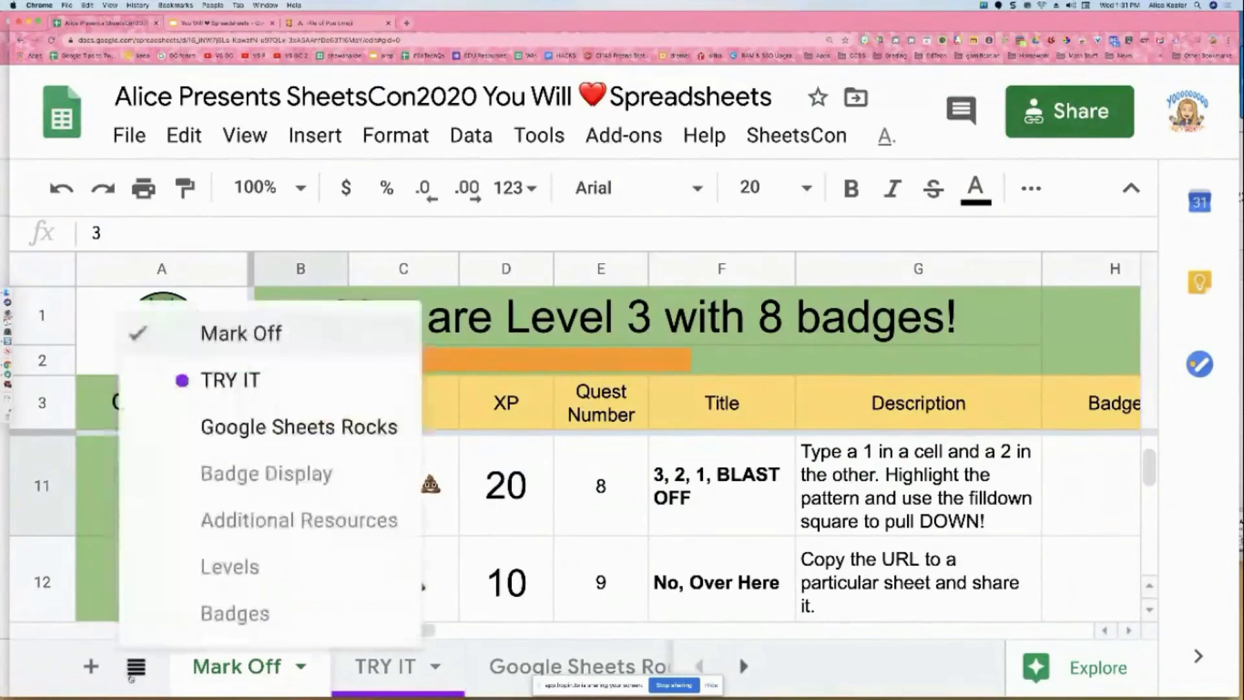
{"action": "left_click", "coordinate": [313, 428]}
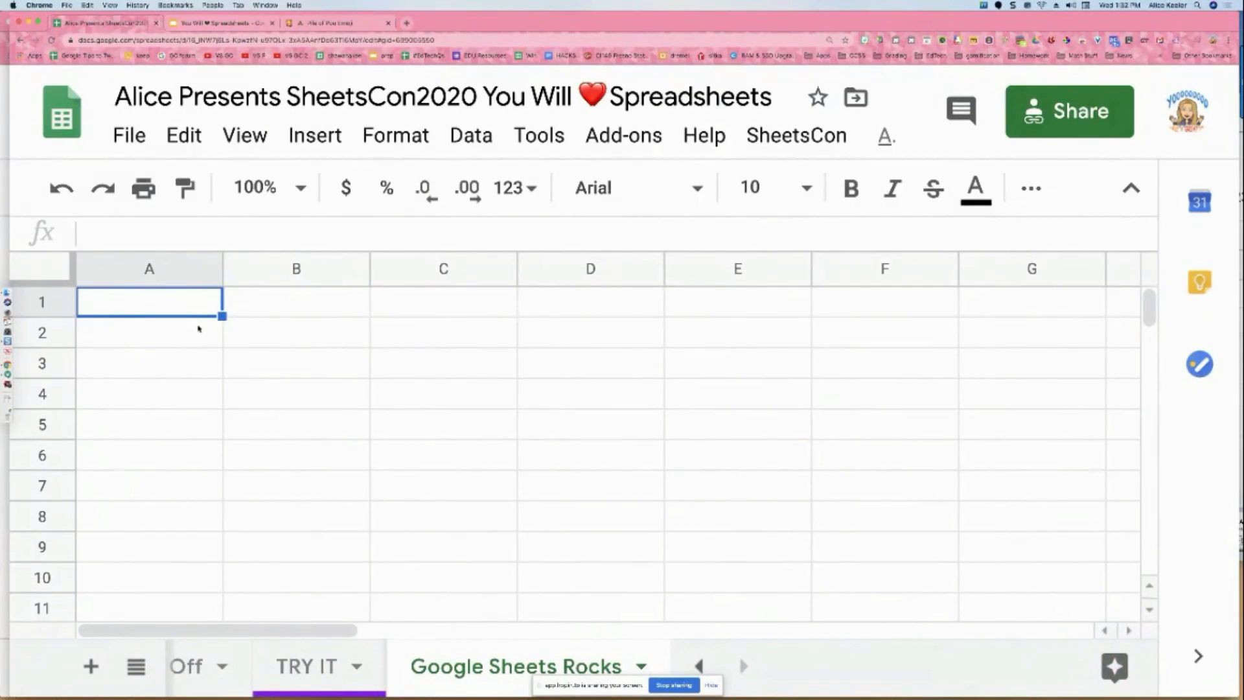
- Enter 1 in cell A2 and 2 in cell A3
{"action": "left_click", "coordinate": [199, 328]}
{"action": "type", "text": "1"}
{"action": "key", "text": "Return"}
{"action": "key", "text": "Return"}
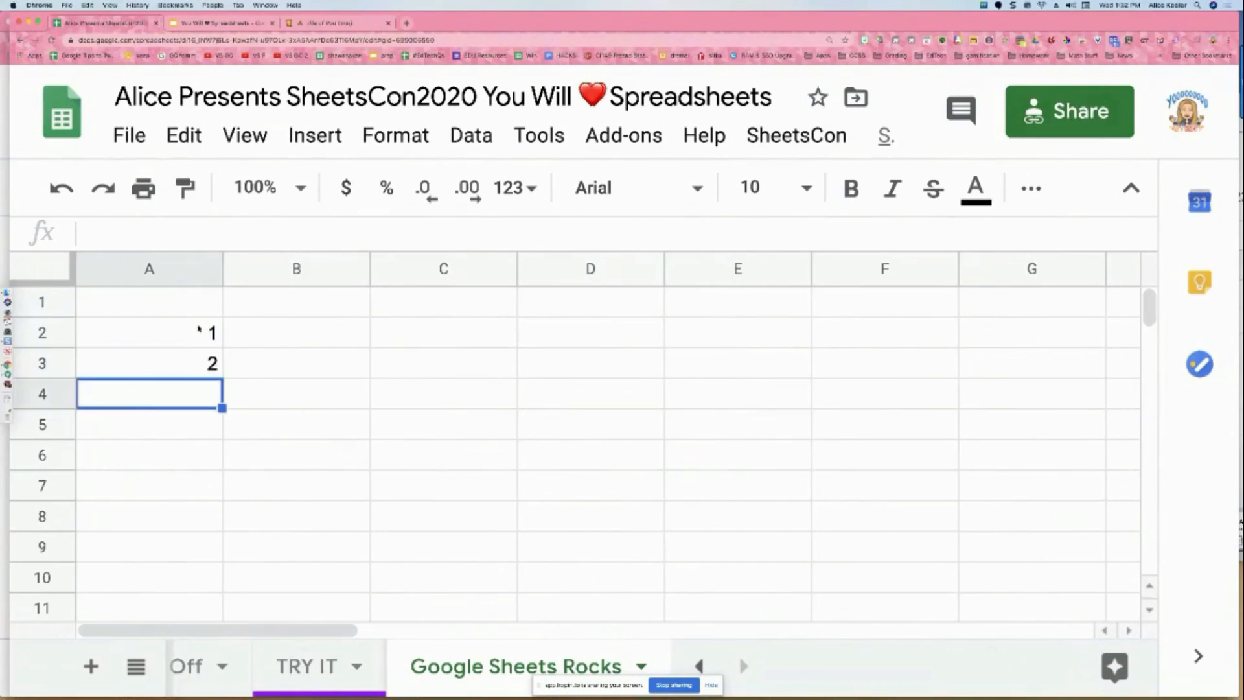
- Demonstrate range selection by highlighting A2:A3, the block B4:E7, and A2:A3 again
{"action": "left_click_drag", "start_coordinate": [168, 332], "coordinate": [168, 360]}
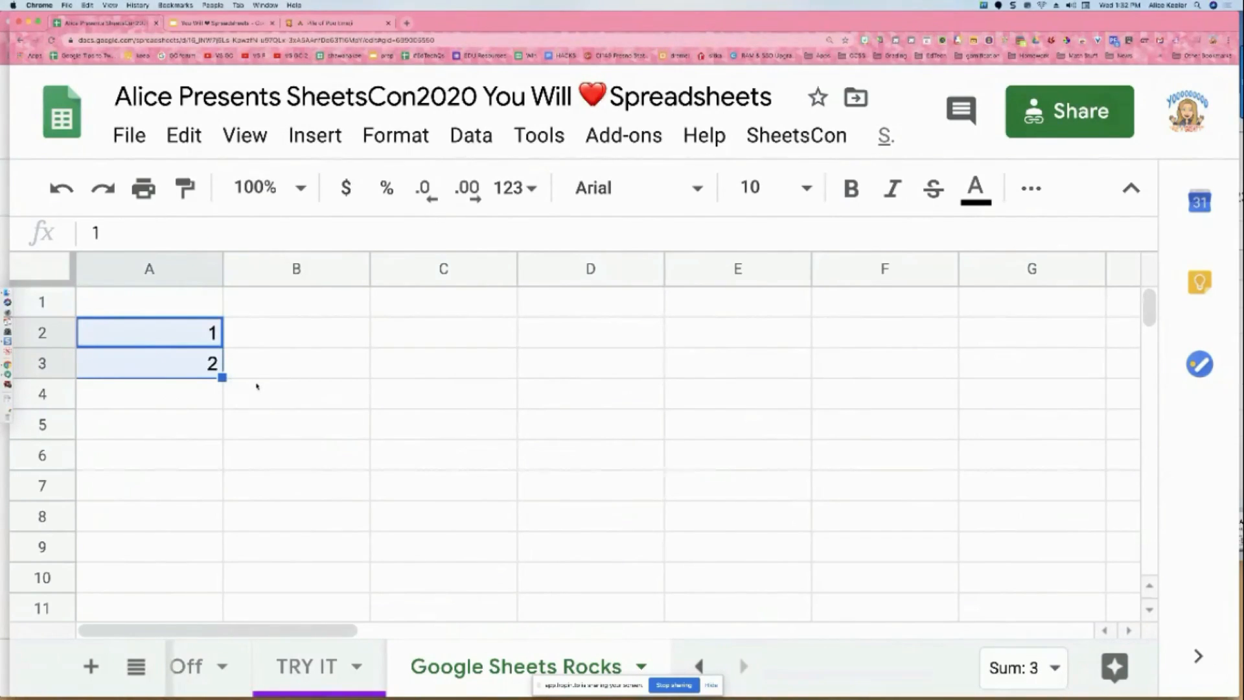
{"action": "left_click_drag", "start_coordinate": [257, 386], "coordinate": [812, 495]}
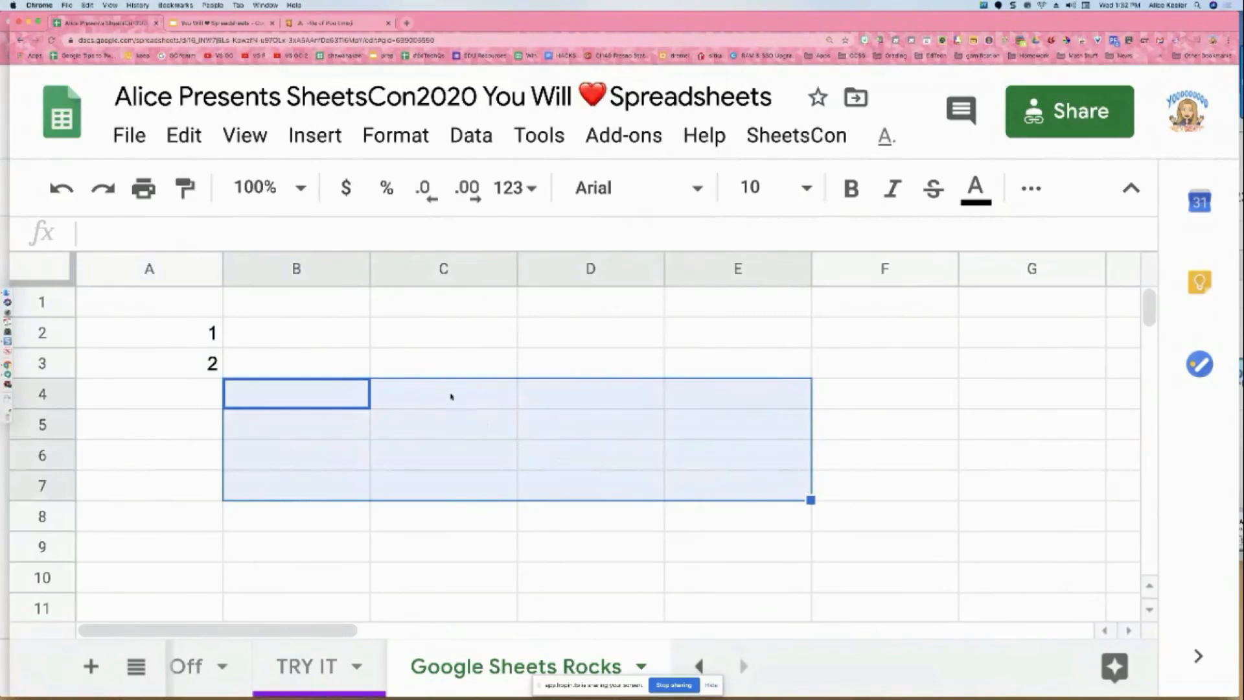
{"action": "left_click", "coordinate": [188, 334]}
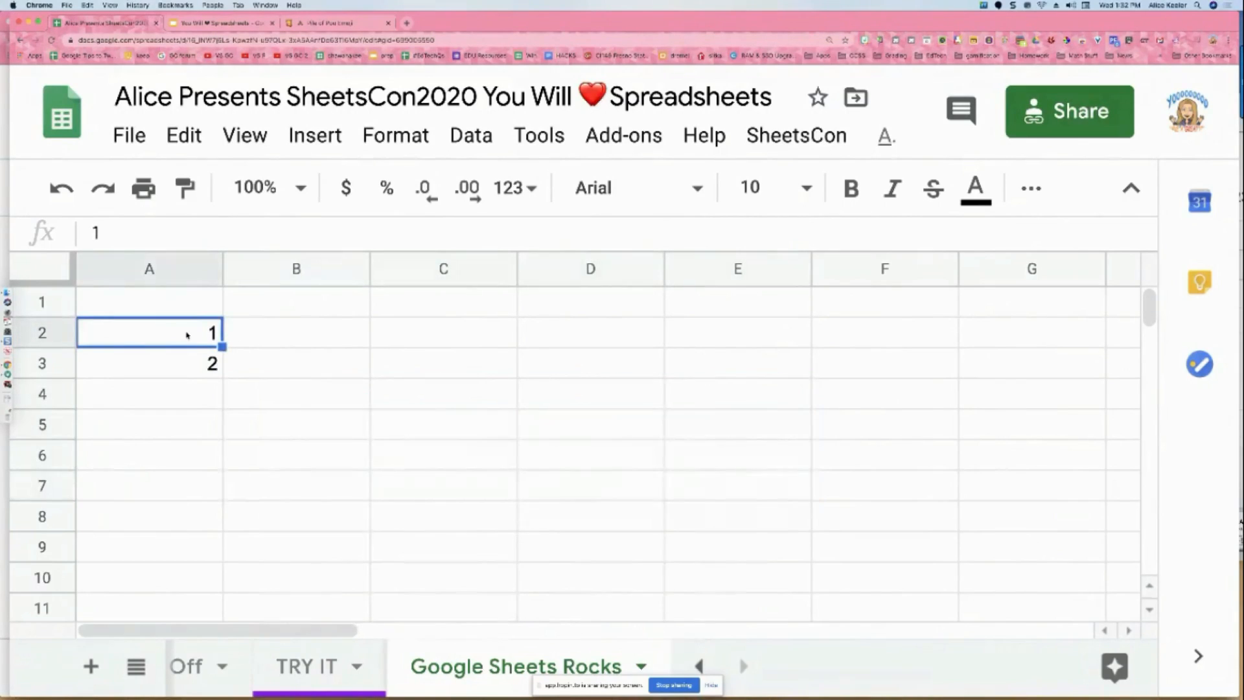
{"action": "key", "text": "shift+Down"}
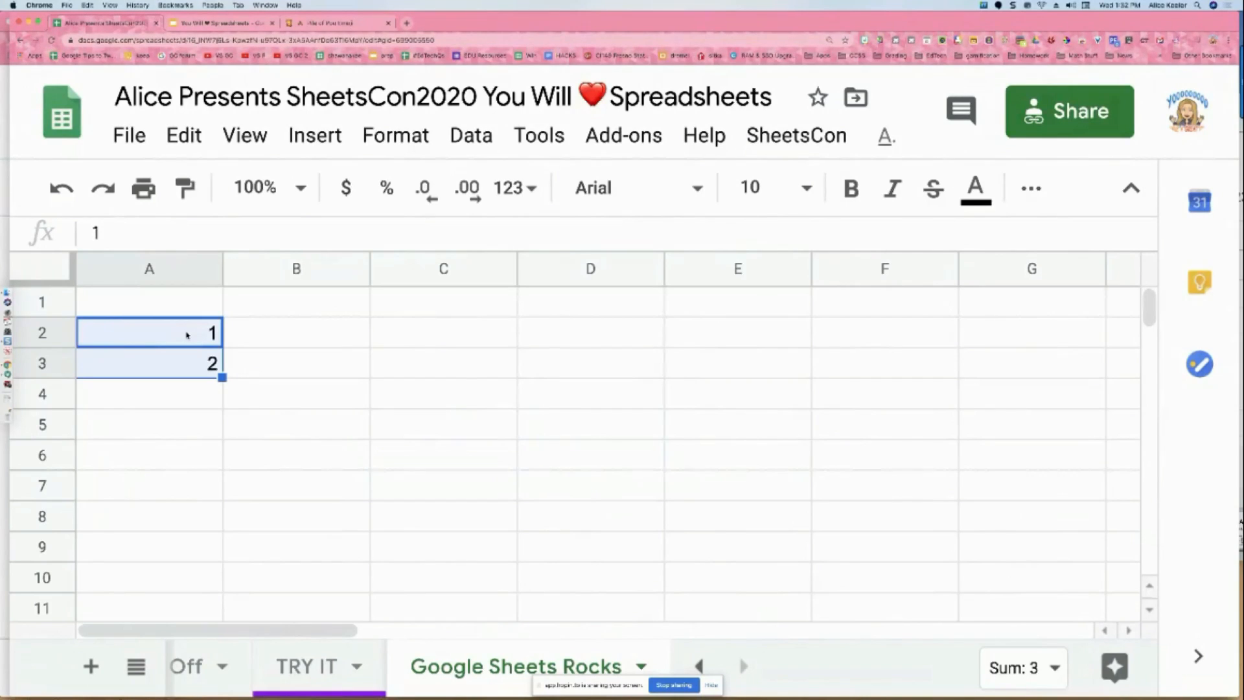
- Starting from cell B2, extend and shrink the selection across neighboring rows and columns
{"action": "left_click", "coordinate": [335, 339]}
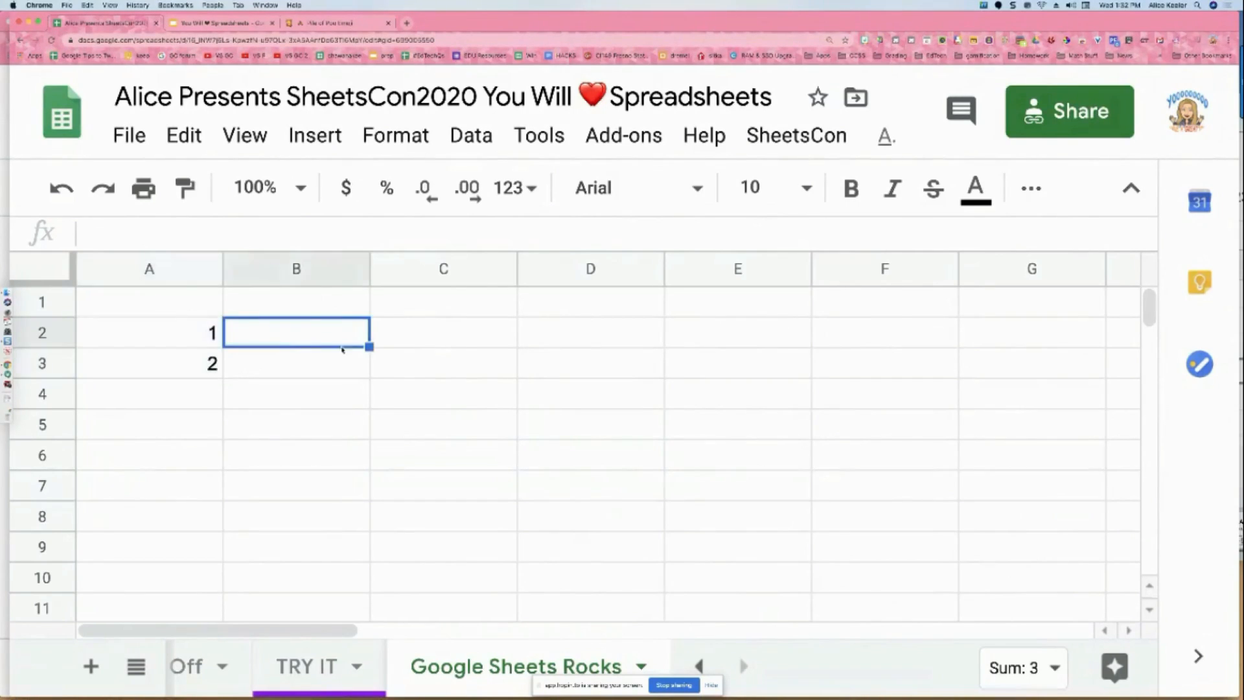
{"action": "key", "text": "shift+Down"}
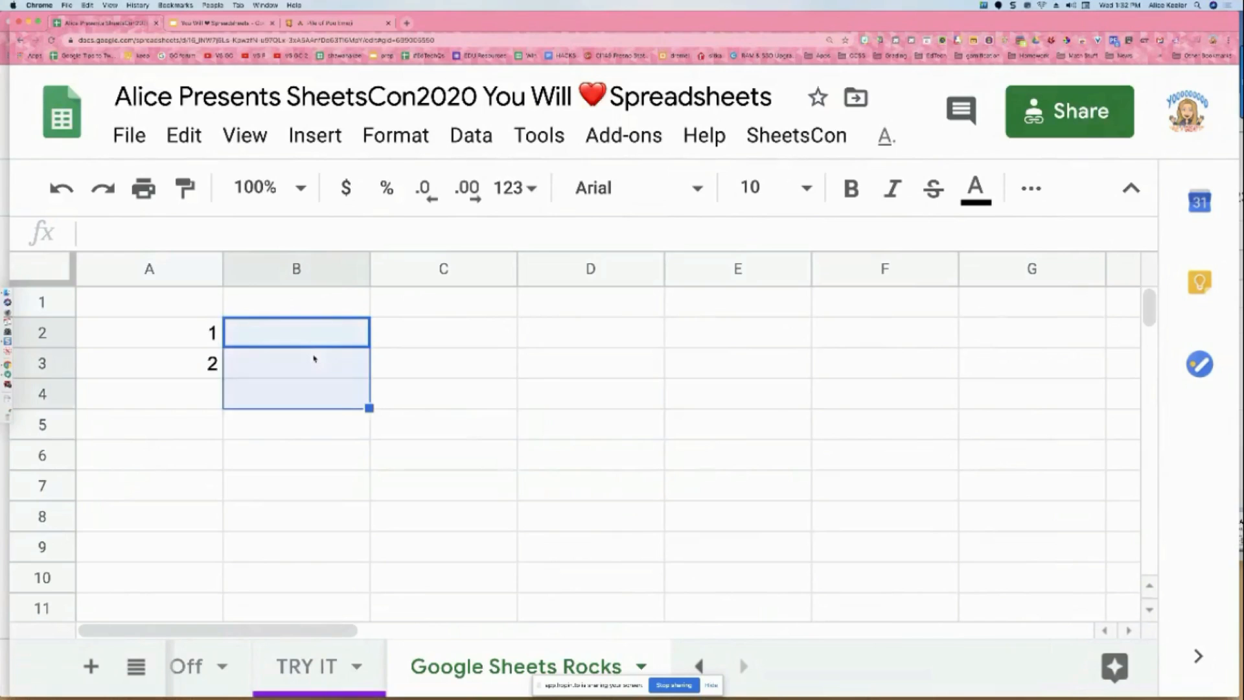
{"action": "key", "text": "shift+Right"}
{"action": "key", "text": "shift+Right"}
{"action": "key", "text": "shift+Right"}
{"action": "key", "text": "shift+Down"}
{"action": "key", "text": "shift+Down"}
{"action": "key", "text": "shift+Down"}
{"action": "key", "text": "shift+Down"}
{"action": "key", "text": "shift+Left"}
{"action": "key", "text": "shift+Left"}
{"action": "key", "text": "shift+Left"}
{"action": "key", "text": "shift+Up"}
{"action": "key", "text": "shift+Up"}
{"action": "key", "text": "shift+Left"}
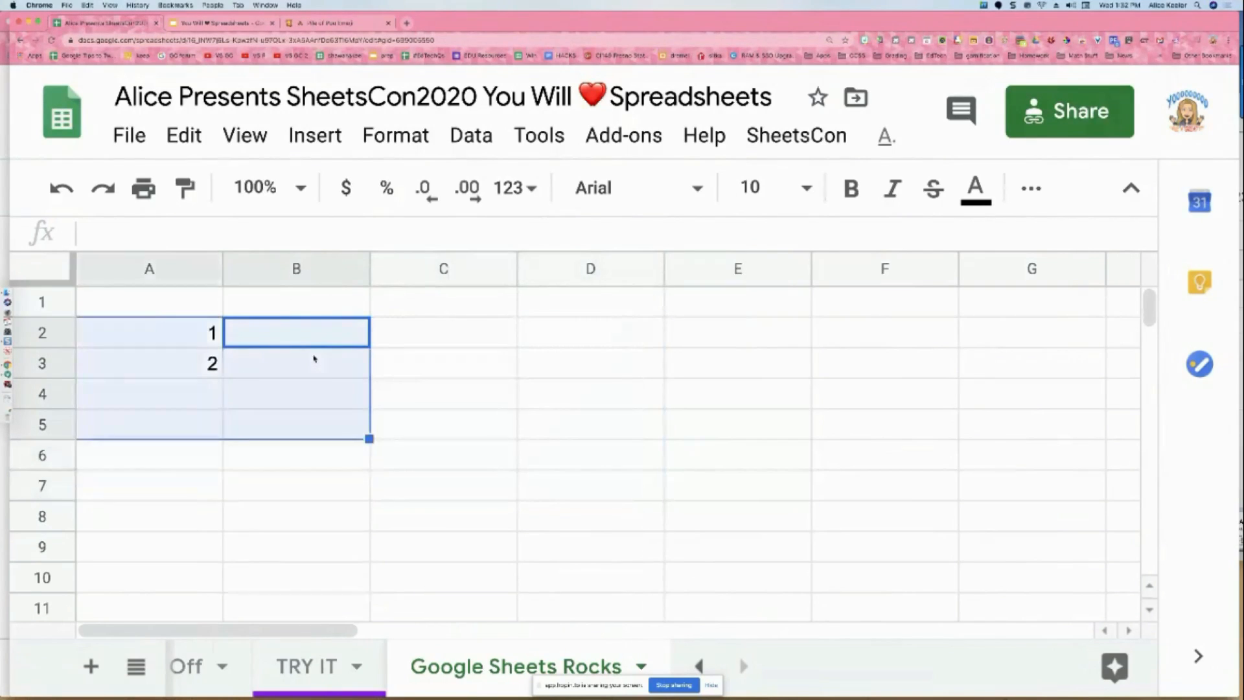
{"action": "key", "text": "shift+Right"}
{"action": "key", "text": "shift+Right"}
{"action": "key", "text": "shift+Right"}
{"action": "key", "text": "shift+Down"}
{"action": "key", "text": "shift+Down"}
{"action": "key", "text": "shift+Right"}
{"action": "key", "text": "shift+Up"}
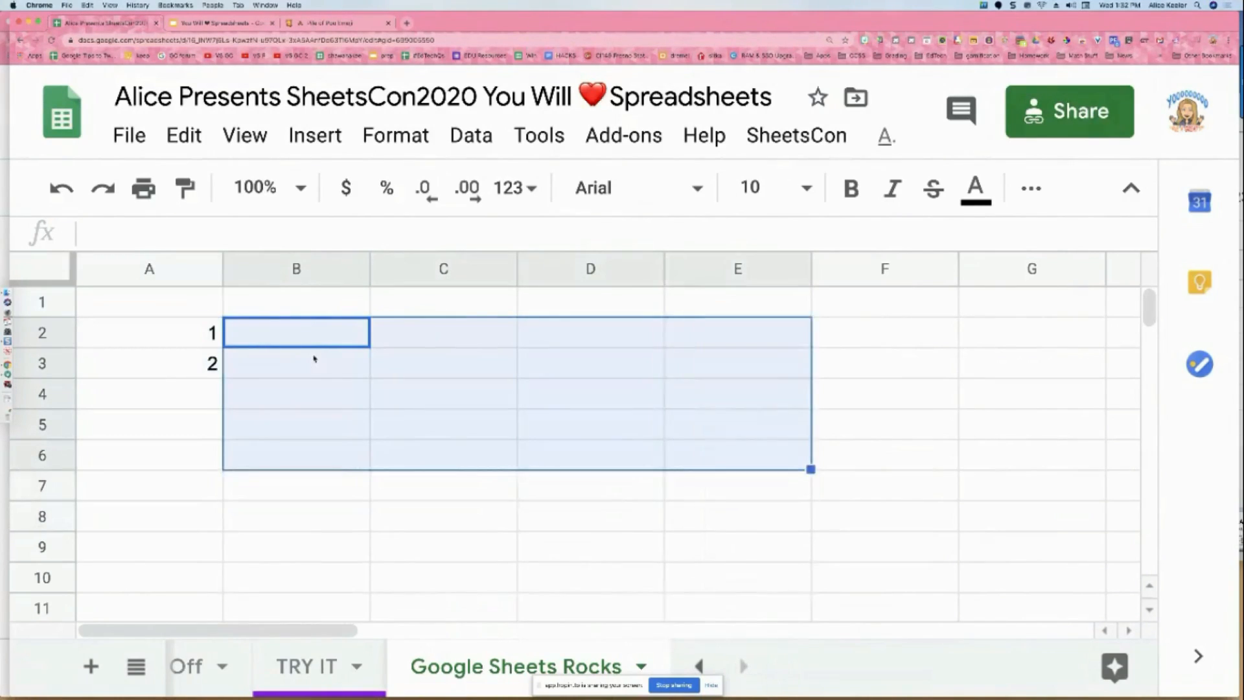
{"action": "key", "text": "shift+Left"}
{"action": "key", "text": "shift+Left"}
{"action": "key", "text": "shift+Down"}
{"action": "key", "text": "shift+Up"}
- Select A2:A3 and fill the number pattern down column A to 80 in row 81
{"action": "left_click", "coordinate": [166, 332]}
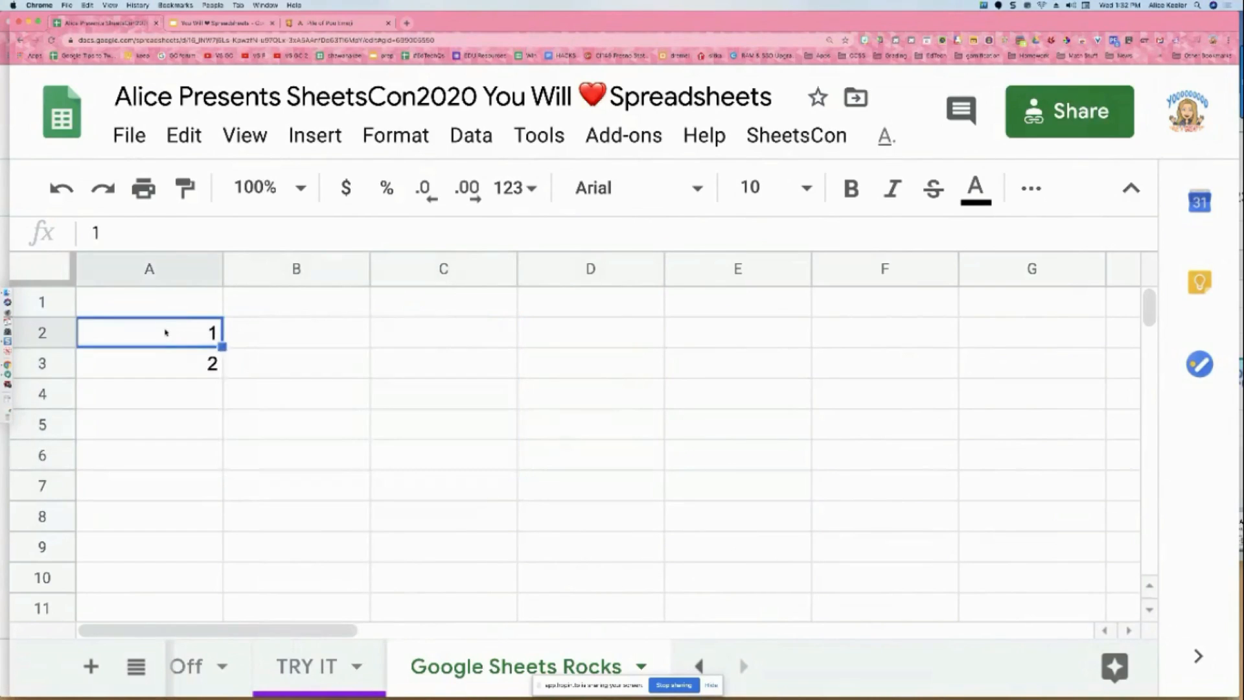
{"action": "key", "text": "shift+Down"}
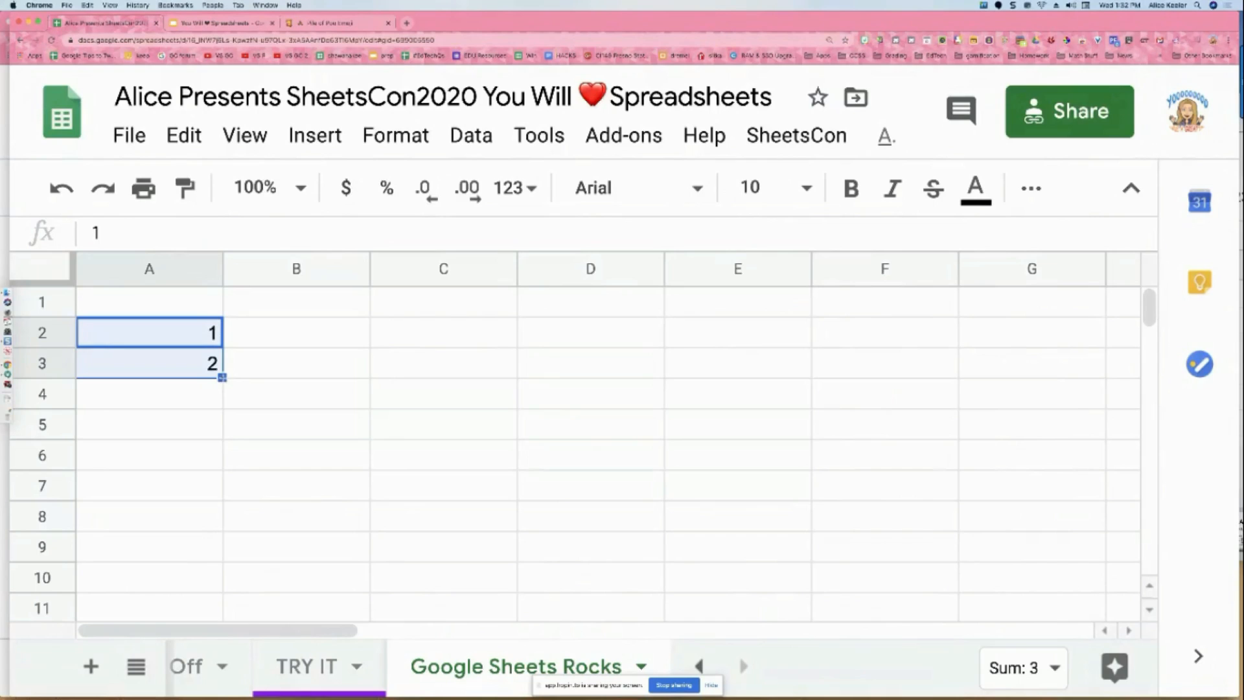
{"action": "left_click_drag", "start_coordinate": [223, 377], "coordinate": [374, 566]}
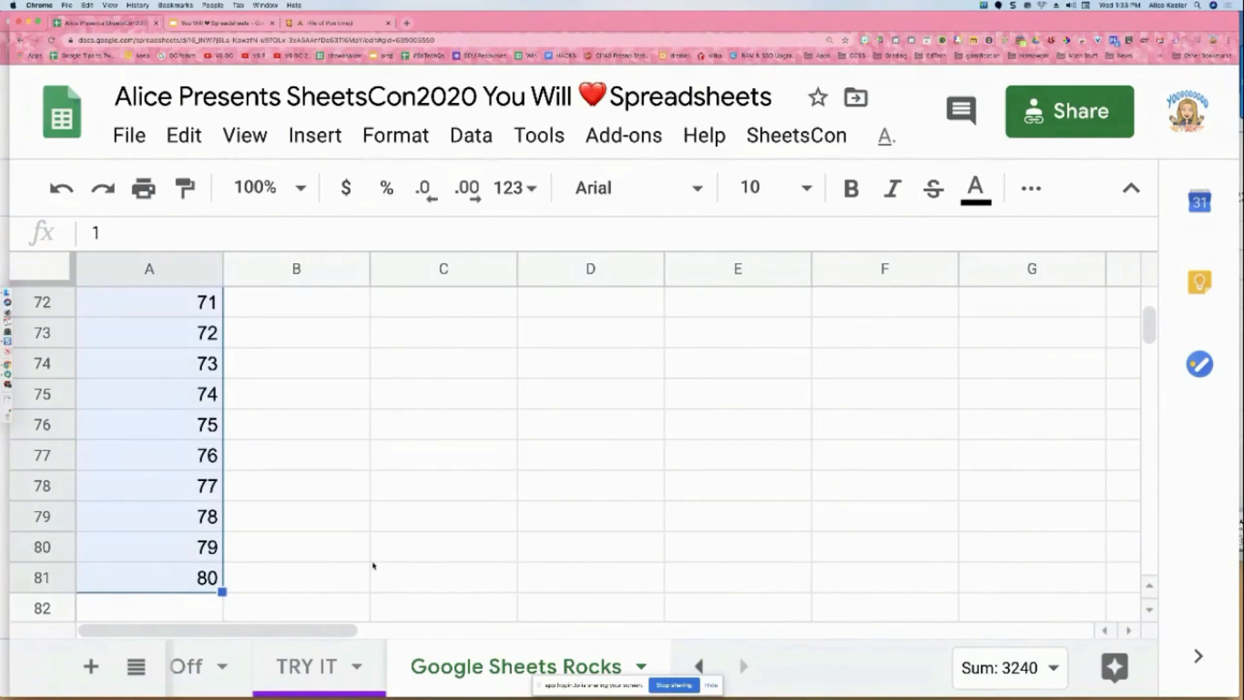
{"action": "scroll", "coordinate": [373, 565], "scroll_direction": "down", "scroll_amount": 5}
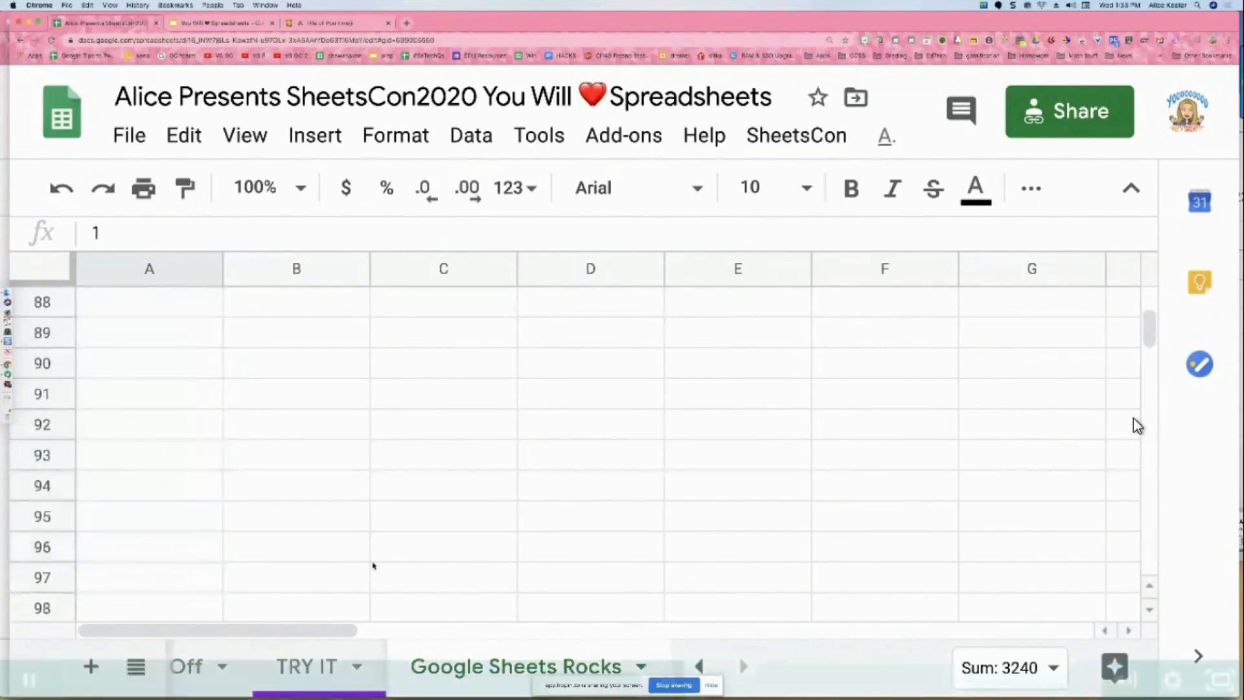
- Enter 5 in B2 and 10 in B3, and fill the pattern down to 50 in B11
{"action": "scroll", "coordinate": [372, 565], "scroll_direction": "up", "scroll_amount": 20}
{"action": "left_click", "coordinate": [340, 340]}
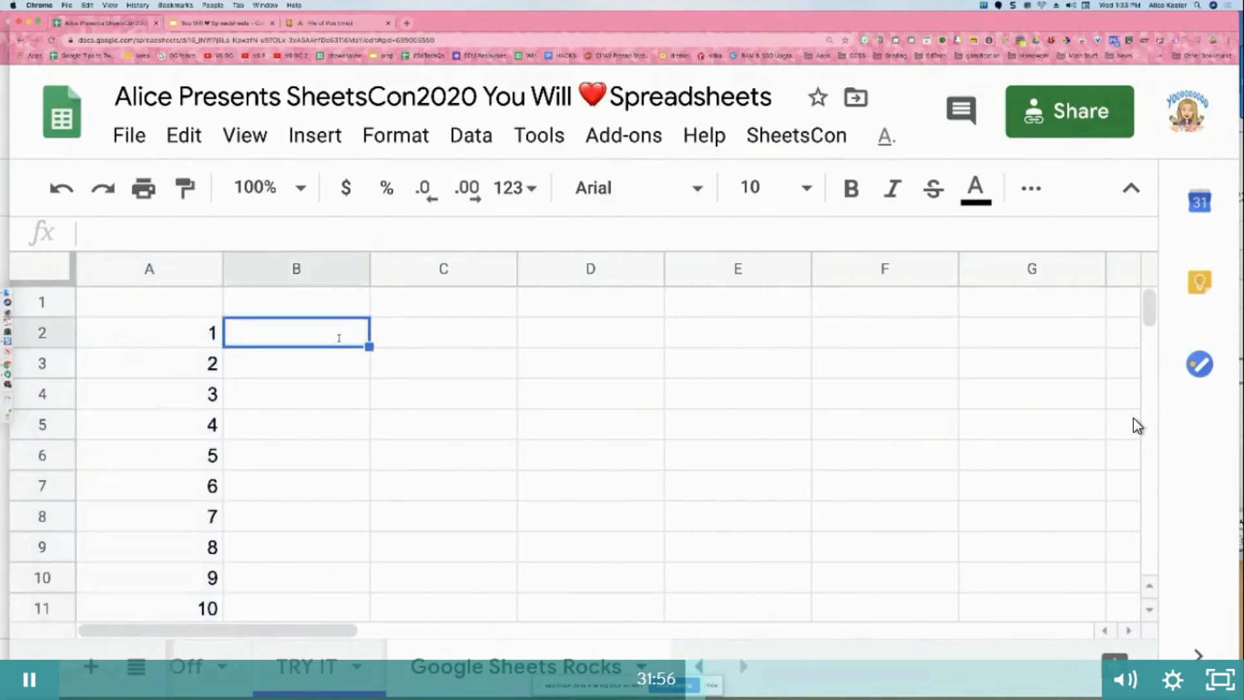
{"action": "type", "text": "5"}
{"action": "key", "text": "Return"}
{"action": "type", "text": "10"}
{"action": "key", "text": "Return"}
{"action": "left_click_drag", "start_coordinate": [358, 332], "coordinate": [358, 638]}
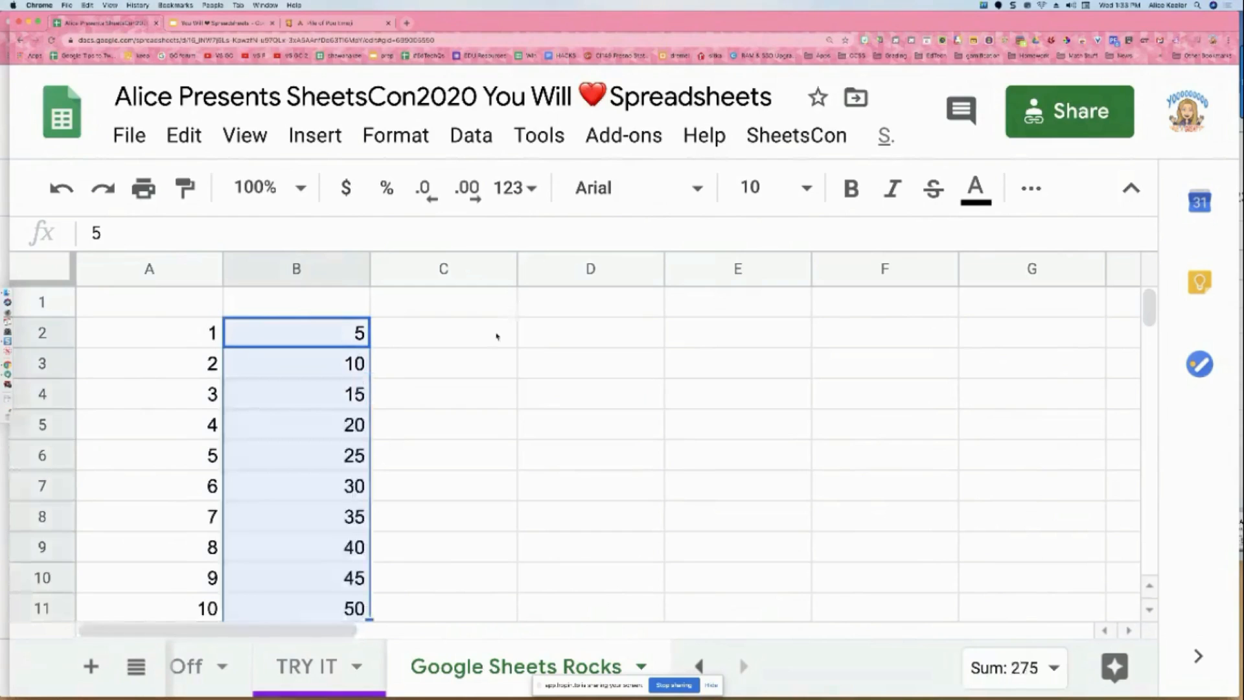
- Enter 7 in C2 and 11 in D2, and fill the pattern across row 2 to 47 in M2
{"action": "left_click", "coordinate": [486, 337]}
{"action": "type", "text": "7"}
{"action": "key", "text": "Tab"}
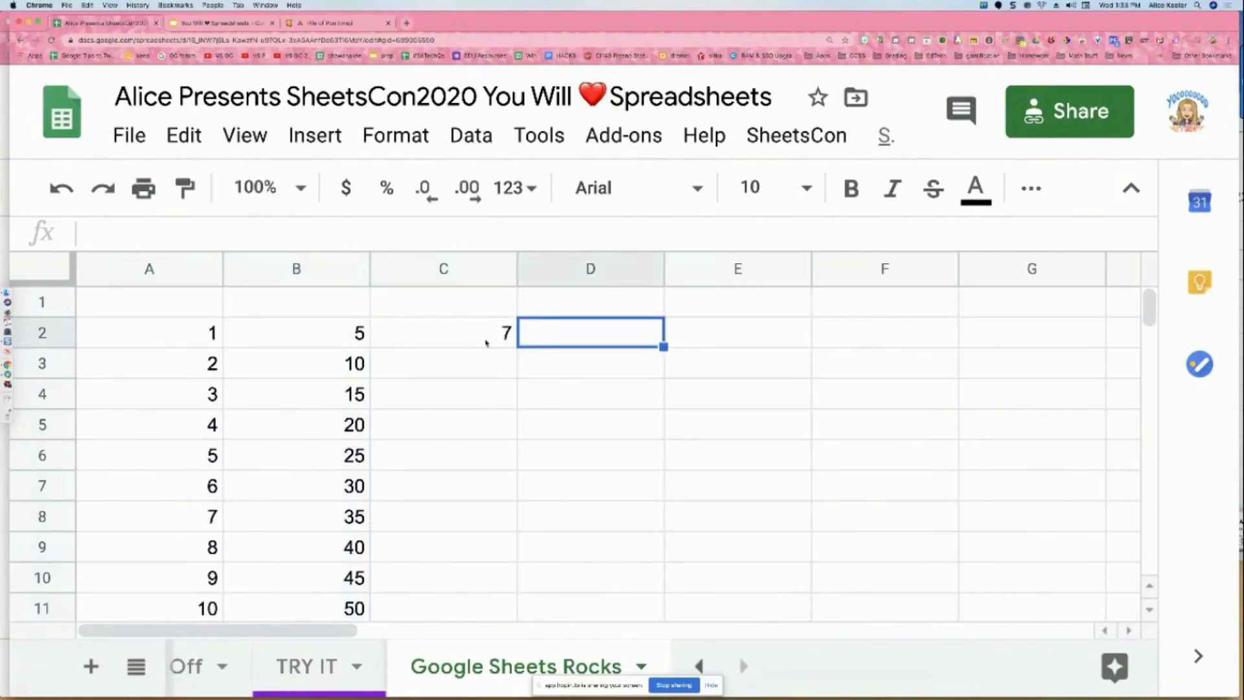
{"action": "type", "text": "11"}
{"action": "key", "text": "Tab"}
{"action": "left_click", "coordinate": [486, 340]}
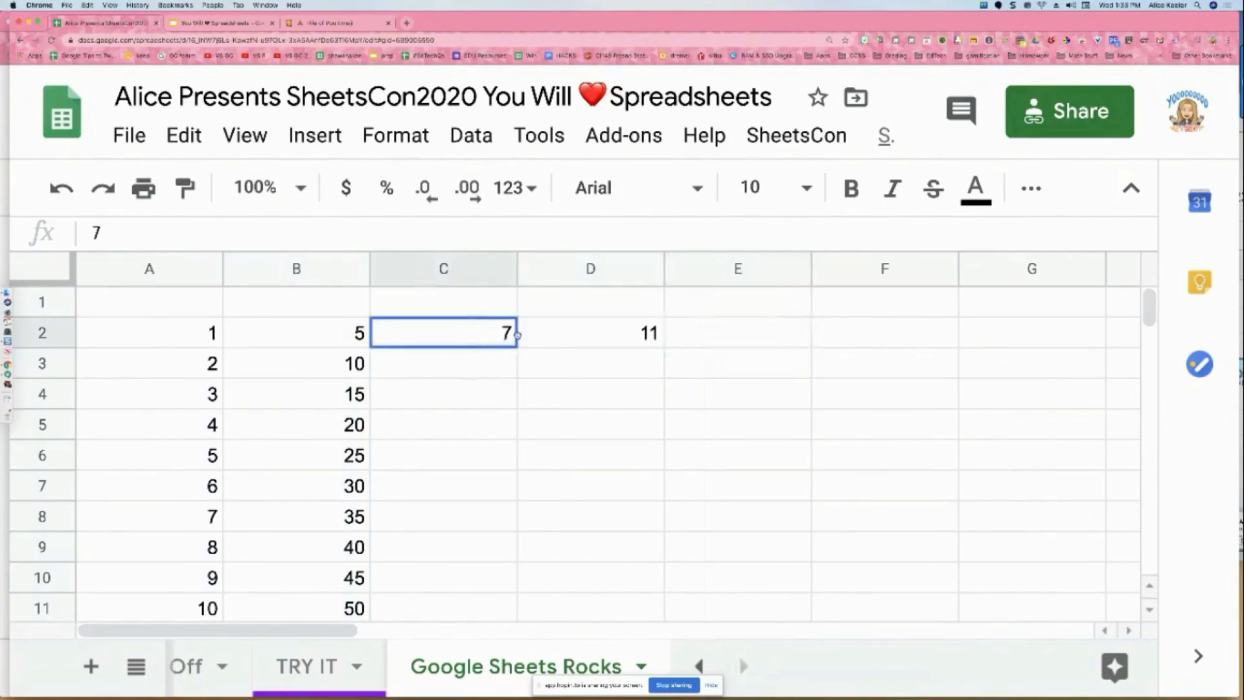
{"action": "left_click", "coordinate": [555, 360]}
{"action": "left_click_drag", "start_coordinate": [493, 334], "coordinate": [1102, 337]}
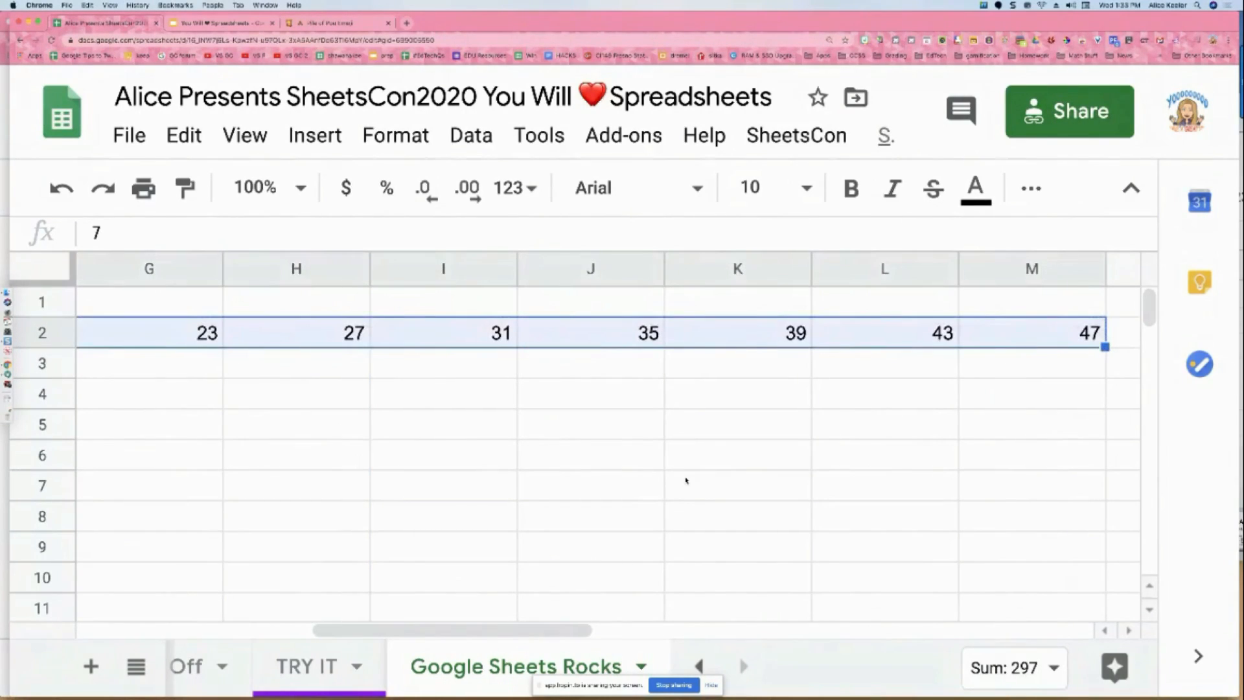
{"action": "scroll", "coordinate": [687, 480], "scroll_direction": "right", "scroll_amount": 10}
{"action": "scroll", "coordinate": [687, 481], "scroll_direction": "left", "scroll_amount": 16}
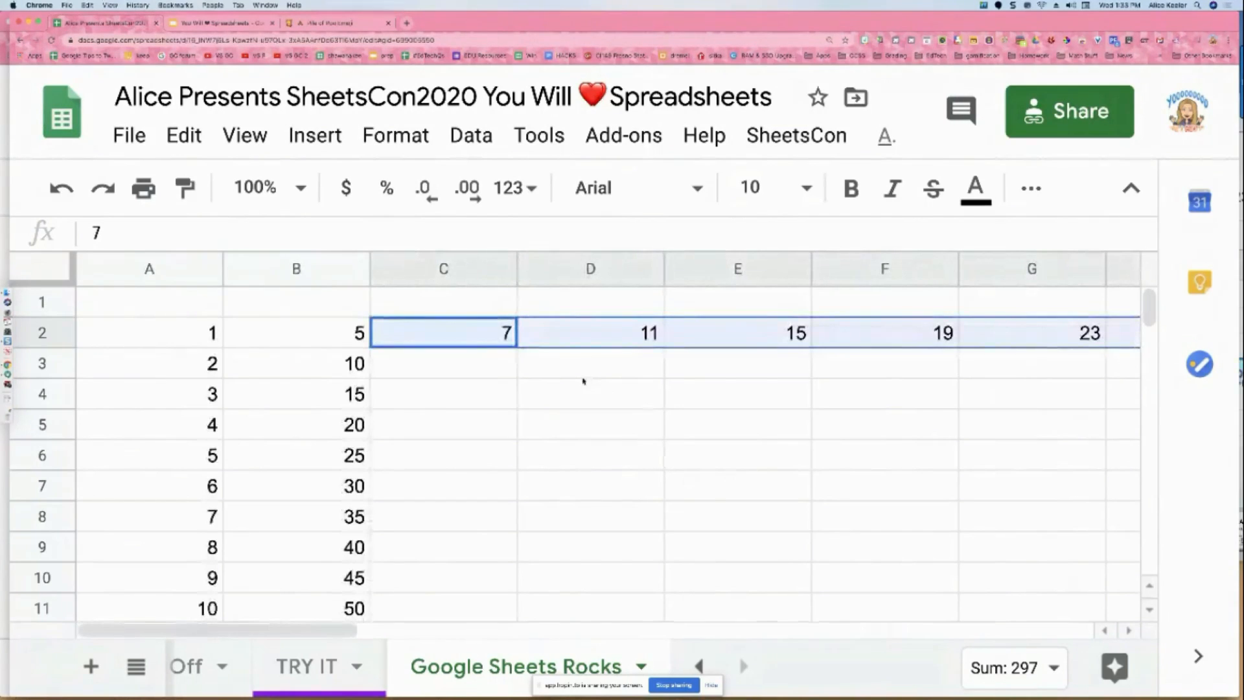
- Enter Monday in C3 and Tuesday in C4, and fill the weekday pattern down to Sunday in C9
{"action": "left_click", "coordinate": [502, 365]}
{"action": "type", "text": "Monday"}
{"action": "key", "text": "Return"}
{"action": "type", "text": "Tuesday"}
{"action": "key", "text": "Return"}
{"action": "left_click_drag", "start_coordinate": [501, 364], "coordinate": [517, 559]}
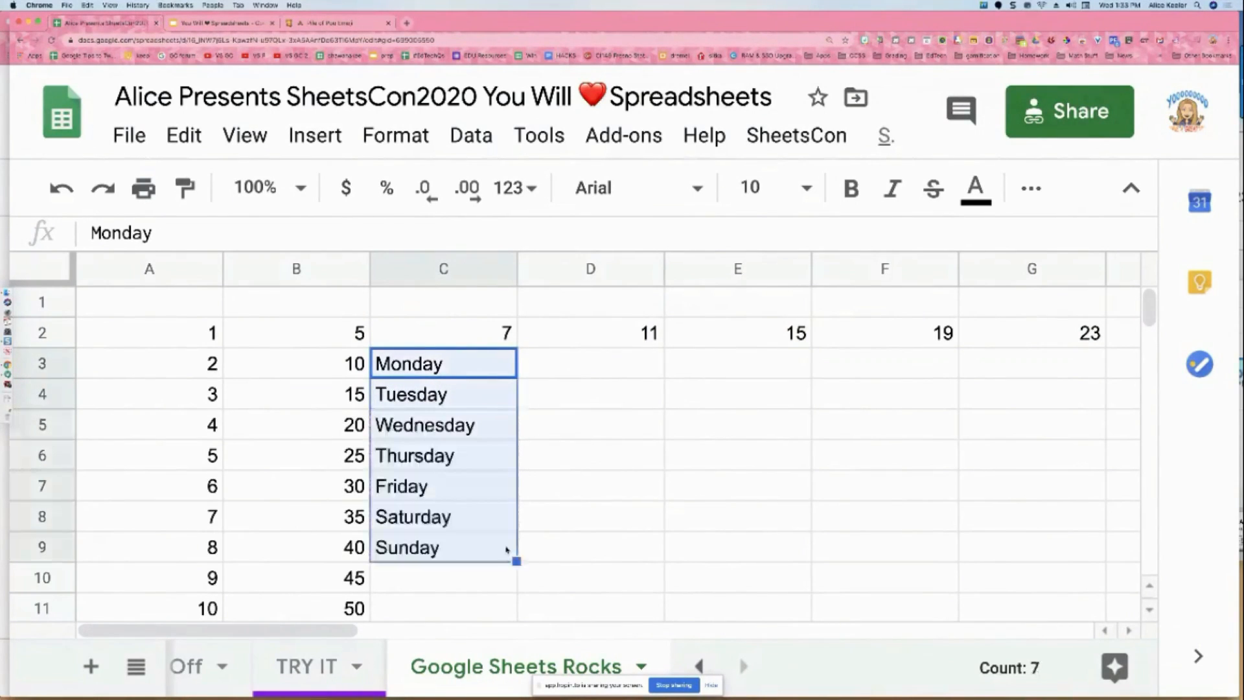
- Enter the presenter's first name in D3 and fill it down column D to row 11
{"action": "left_click", "coordinate": [632, 371]}
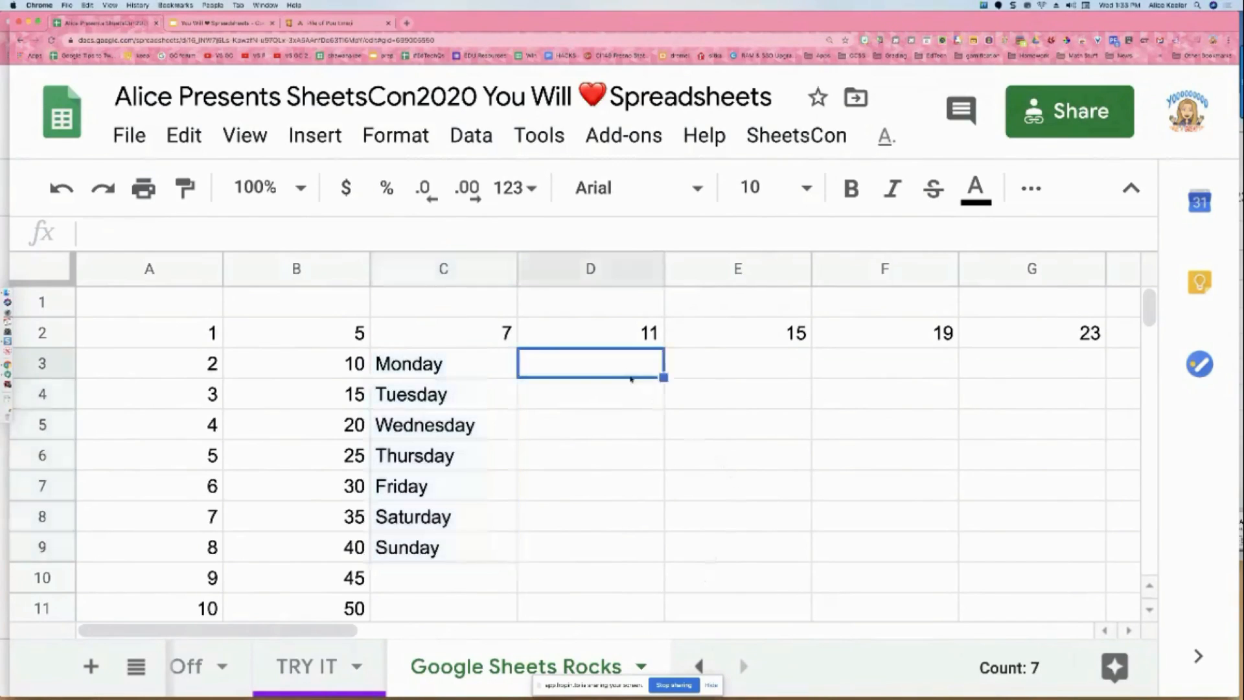
{"action": "type", "text": "alice"}
{"action": "key", "text": "Return"}
{"action": "left_click", "coordinate": [583, 374]}
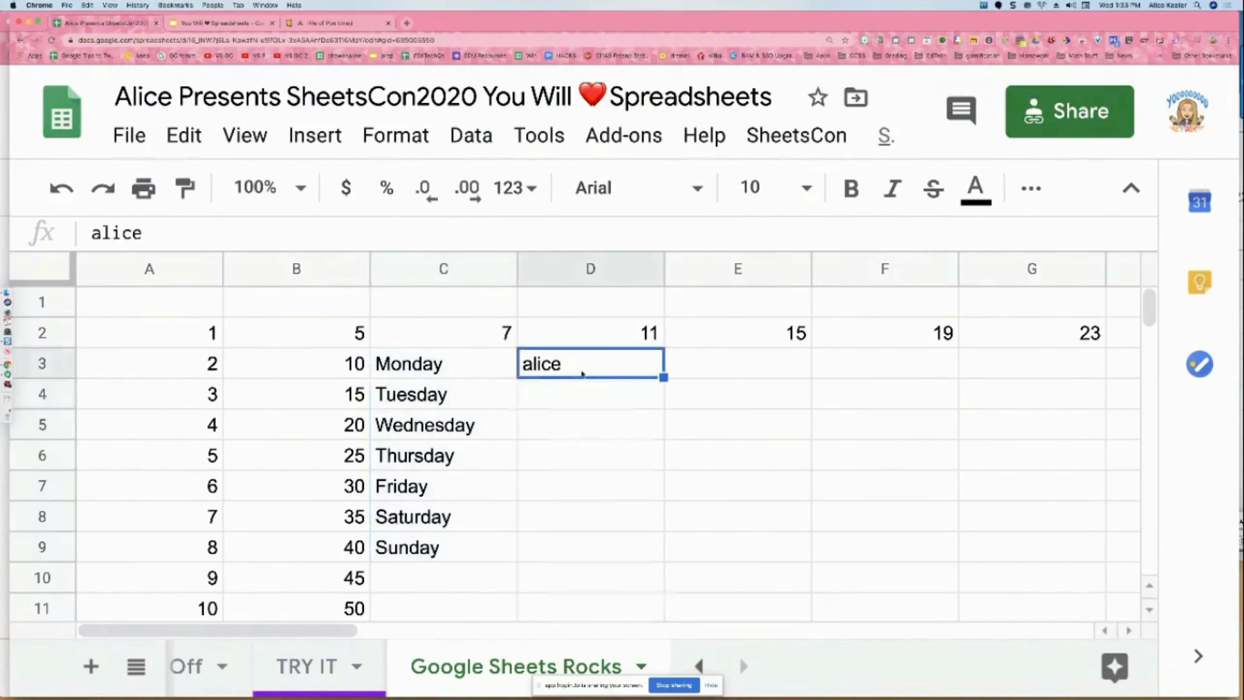
{"action": "left_click_drag", "start_coordinate": [663, 377], "coordinate": [644, 602]}
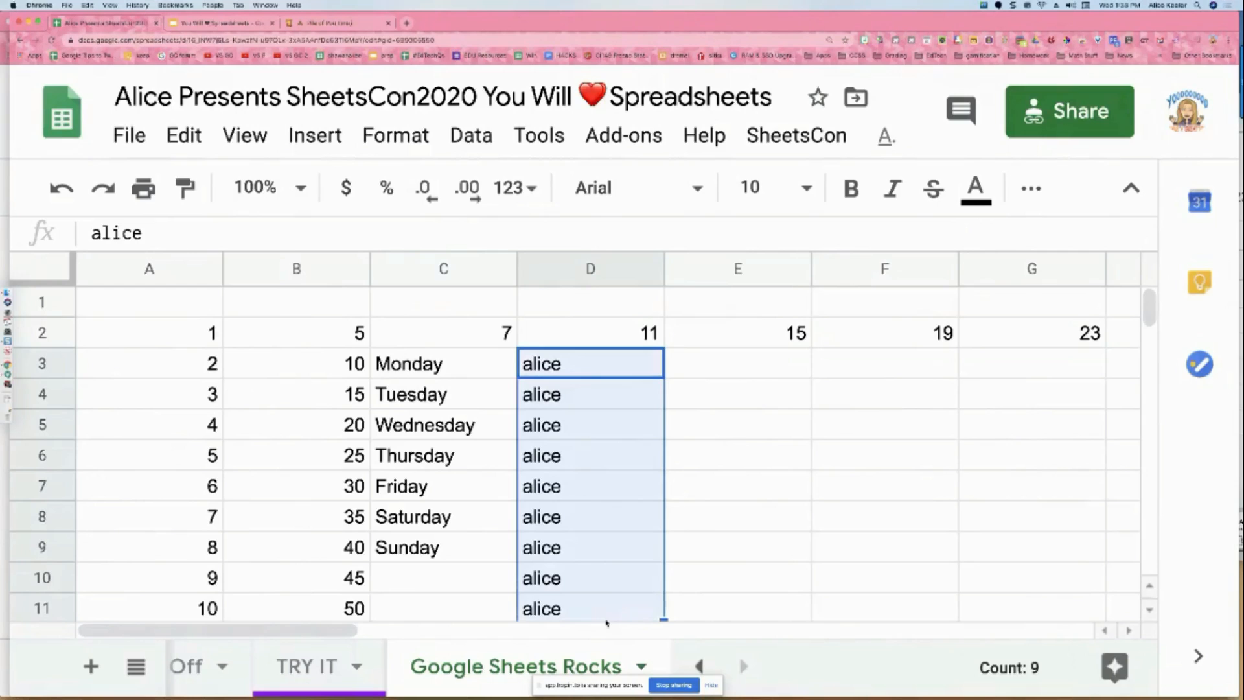
- Switch to the SheetsCon 2020 event page and look over the attendee chat
{"action": "key", "text": "ctrl+Up"}
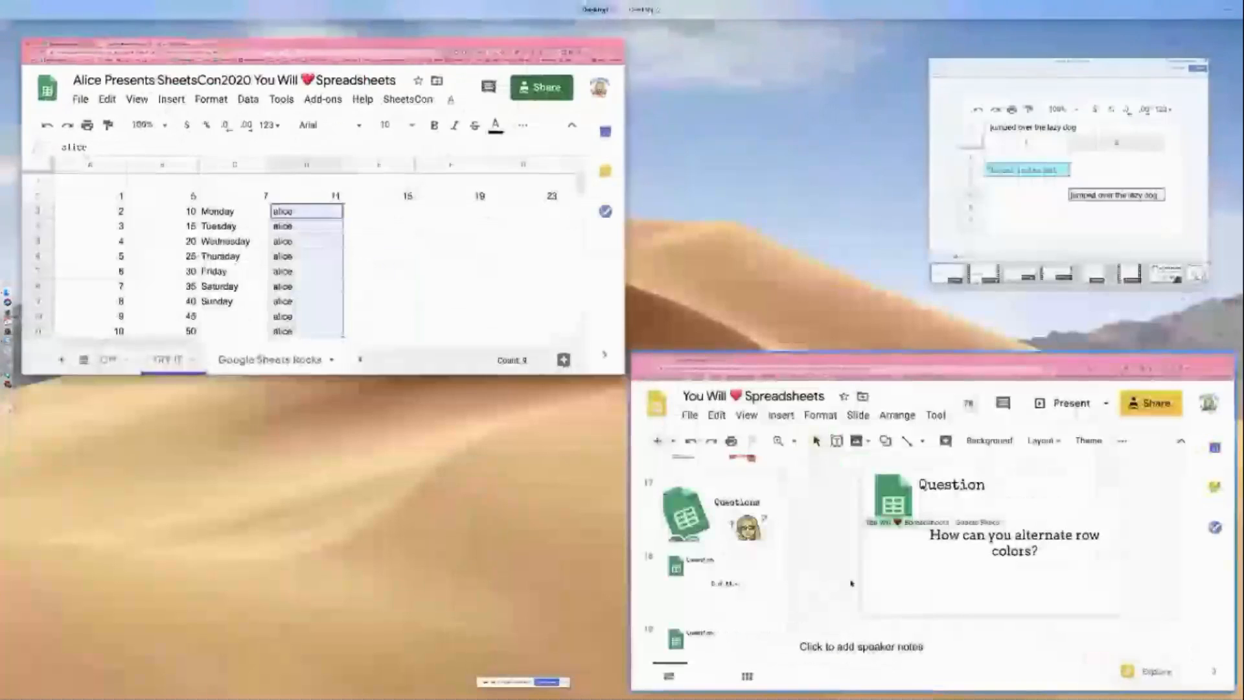
{"action": "left_click", "coordinate": [782, 457]}
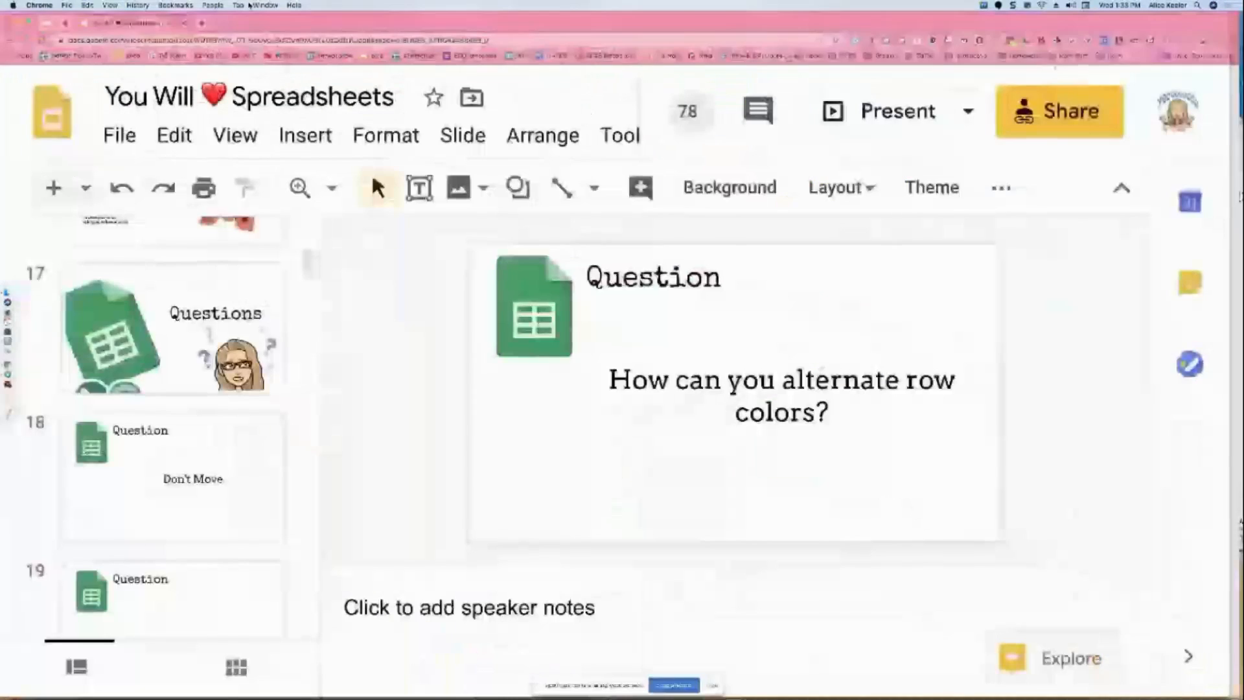
{"action": "left_click", "coordinate": [64, 27]}
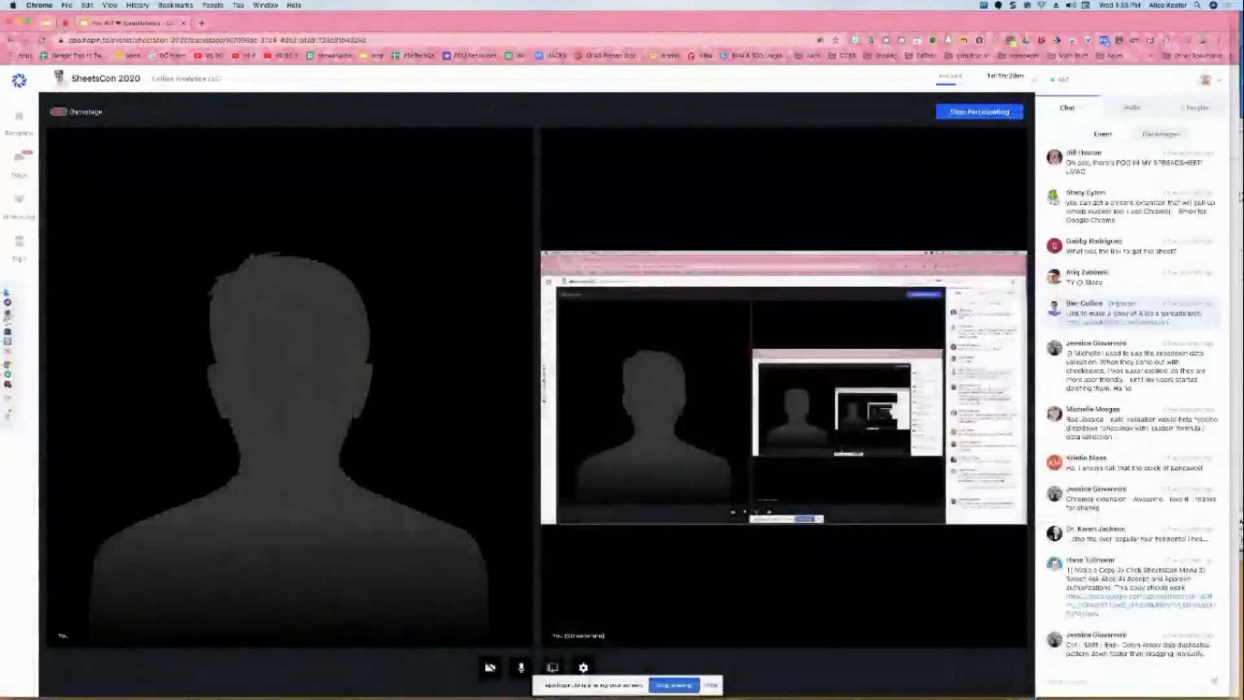
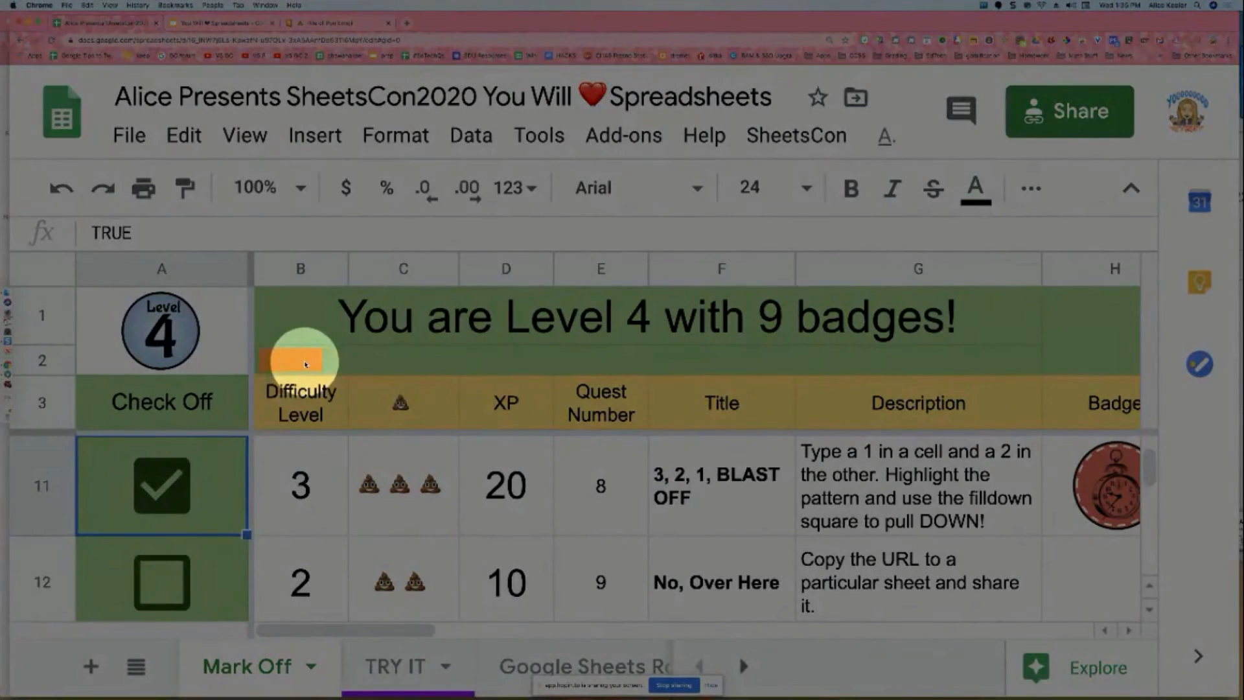
- Review quest 9, No, Over Here, go to the Google Sheets Rocks sheet, and look over the list of sheets
{"action": "key", "text": "F1"}
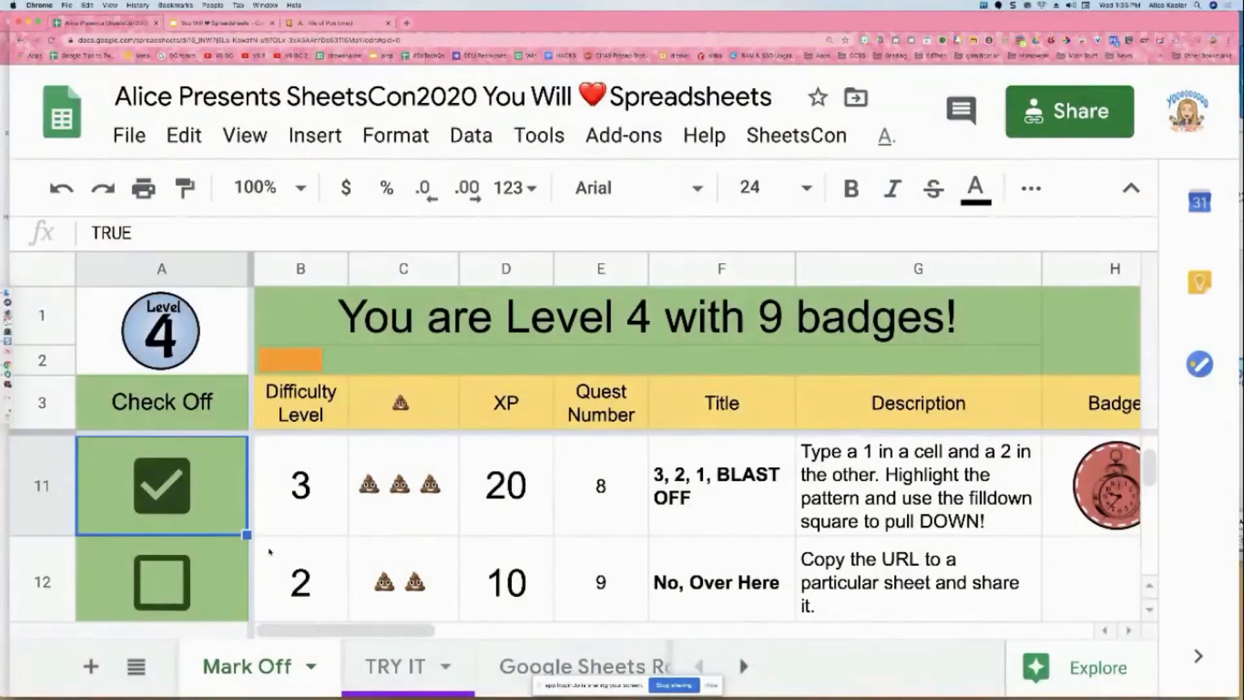
{"action": "left_click", "coordinate": [597, 582]}
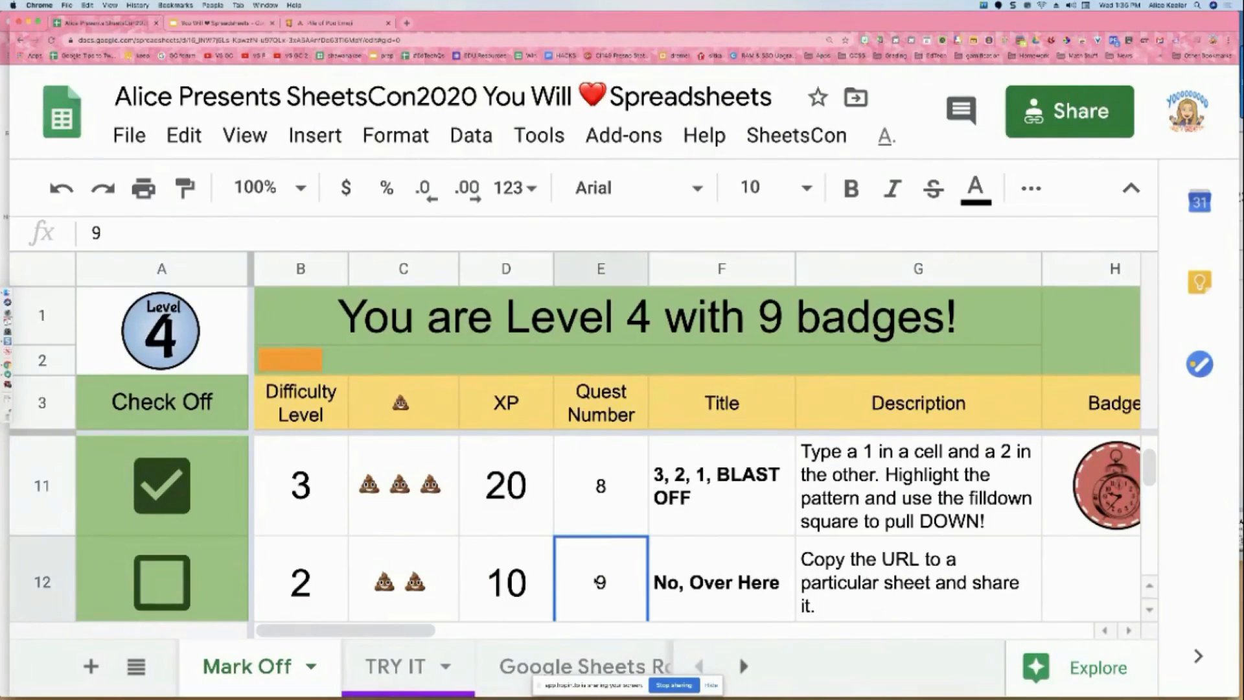
{"action": "left_click", "coordinate": [829, 595]}
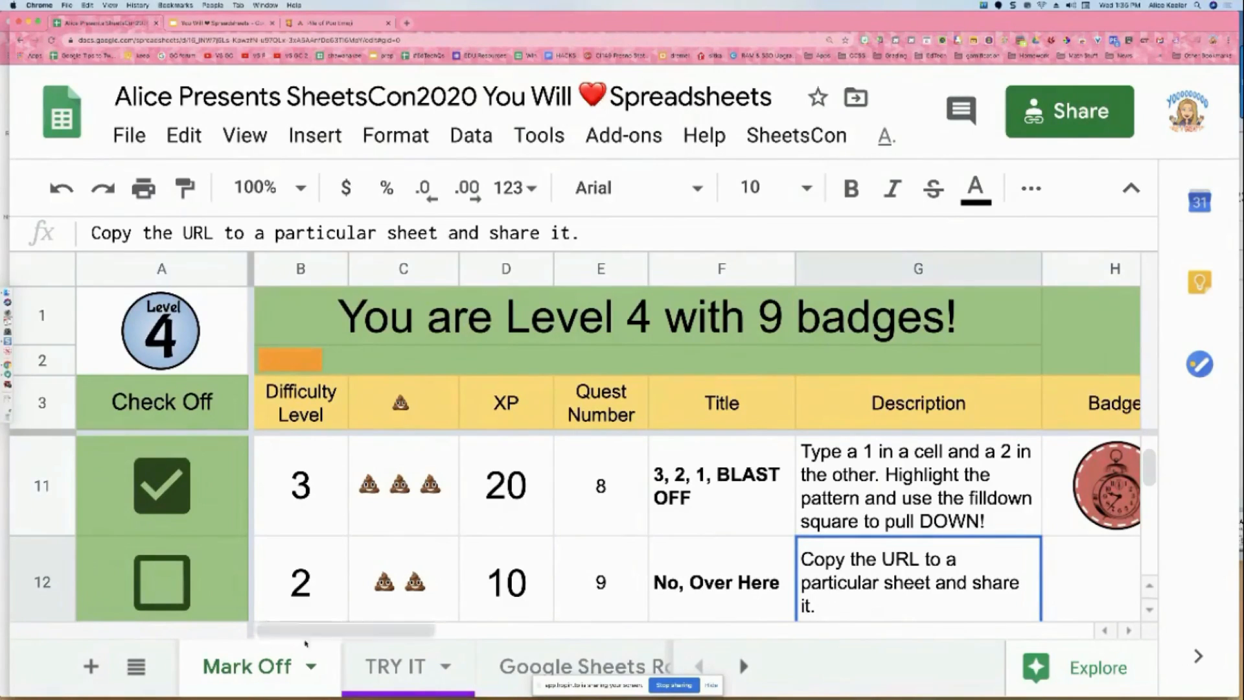
{"action": "left_click", "coordinate": [134, 667]}
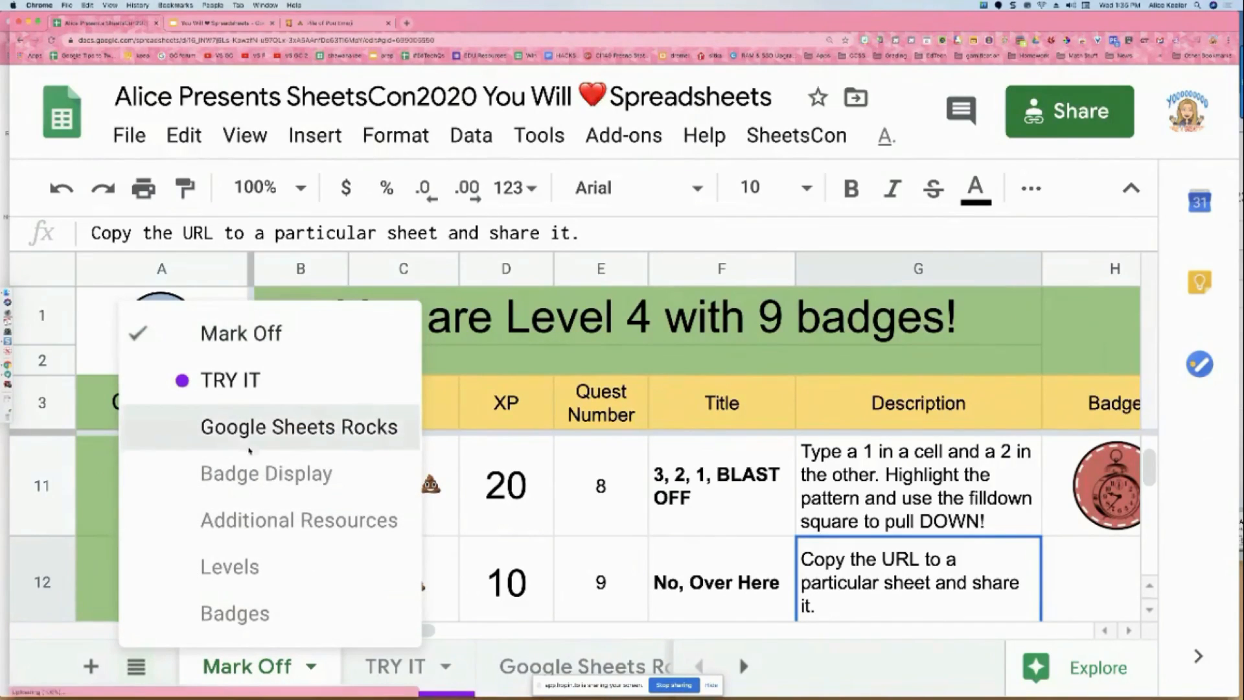
{"action": "left_click", "coordinate": [228, 441]}
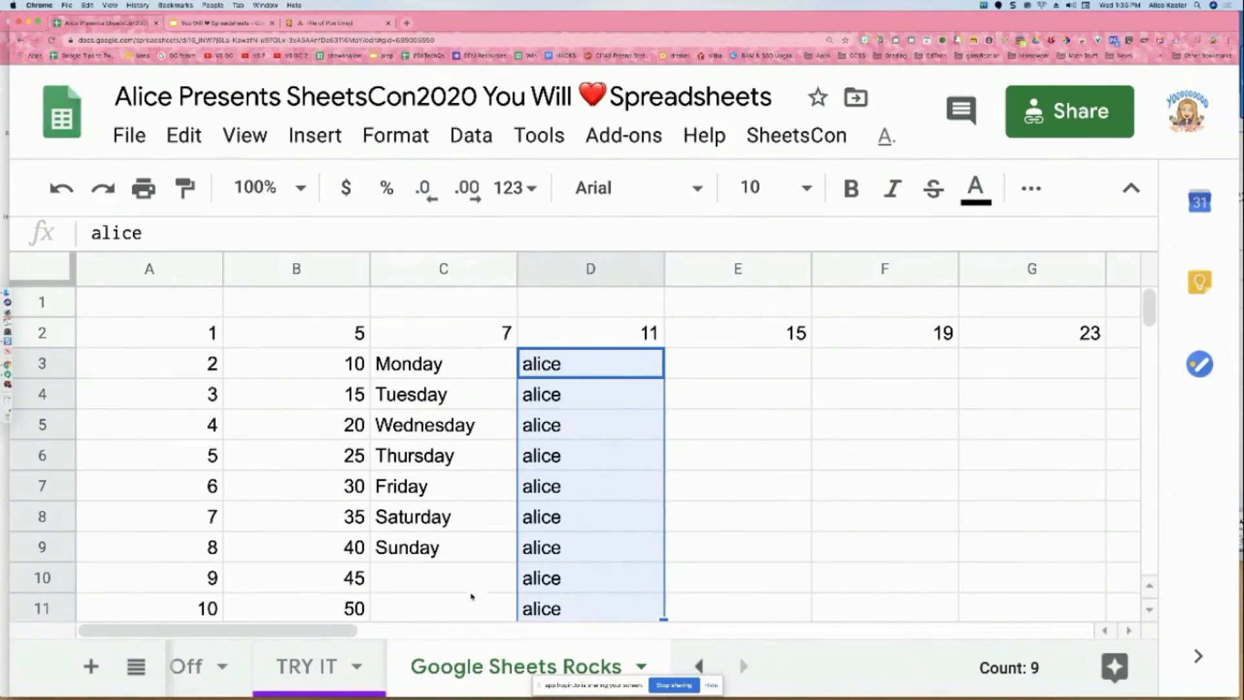
{"action": "left_click", "coordinate": [136, 668]}
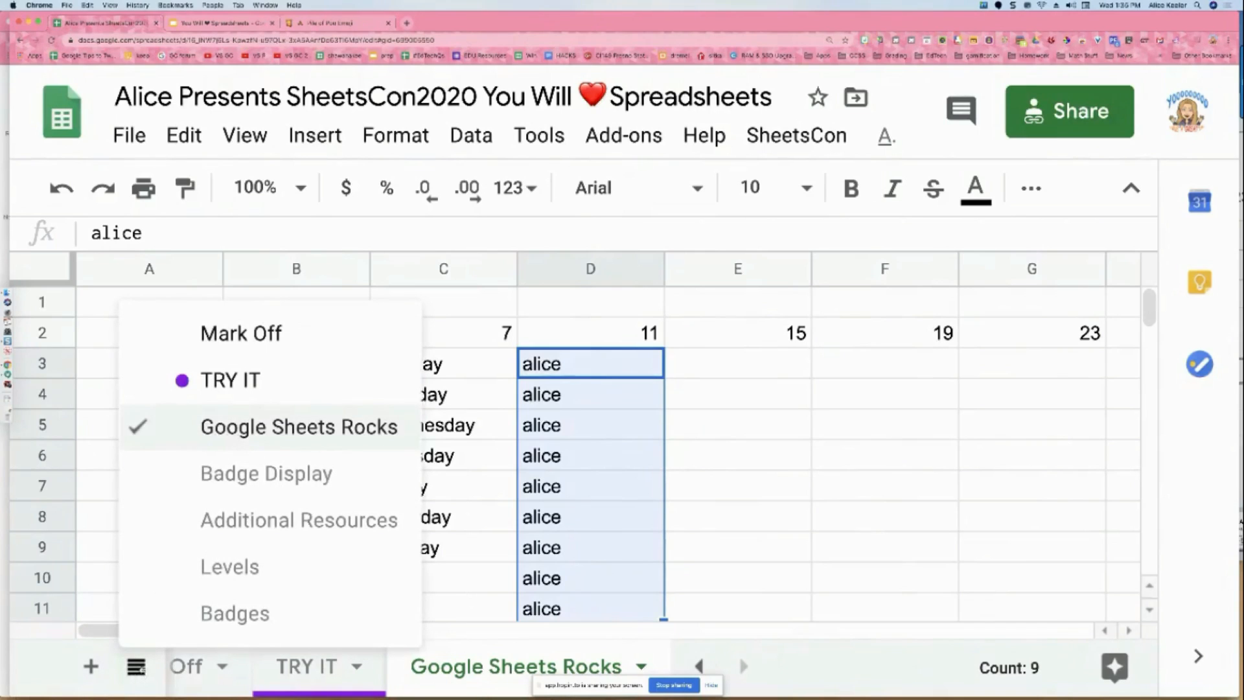
{"action": "left_click", "coordinate": [575, 555]}
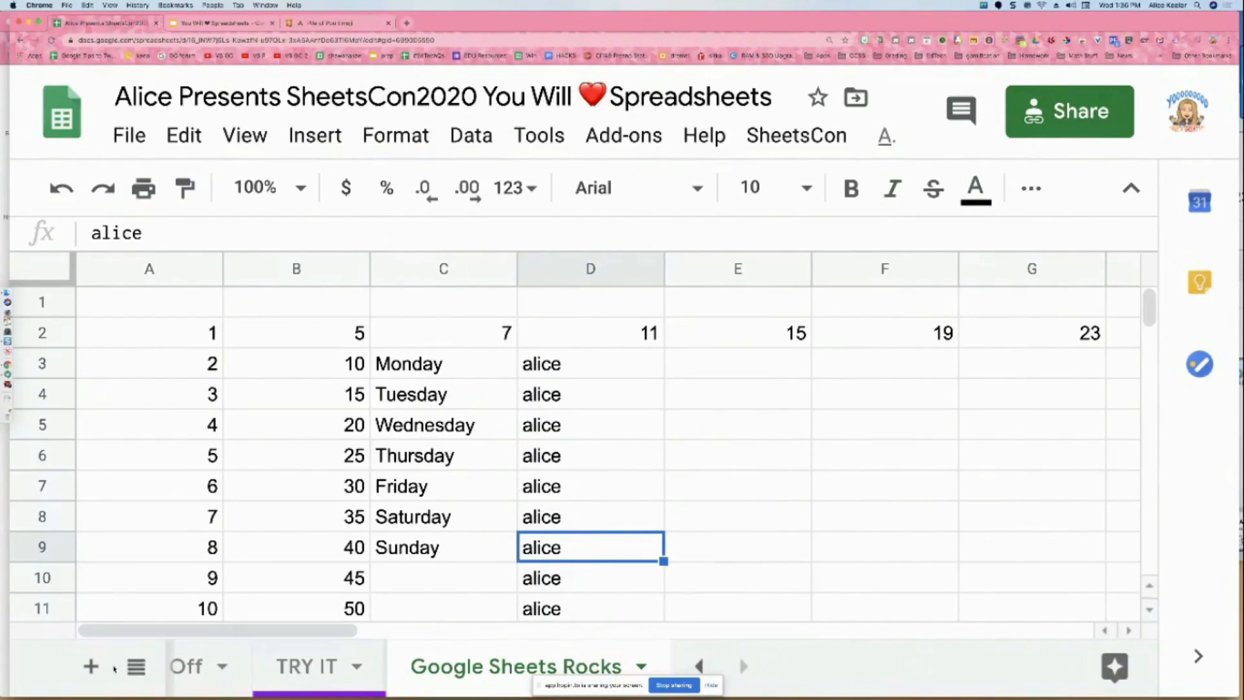
- Add a new sheet to the spreadsheet and name it Budget
{"action": "left_click", "coordinate": [94, 666]}
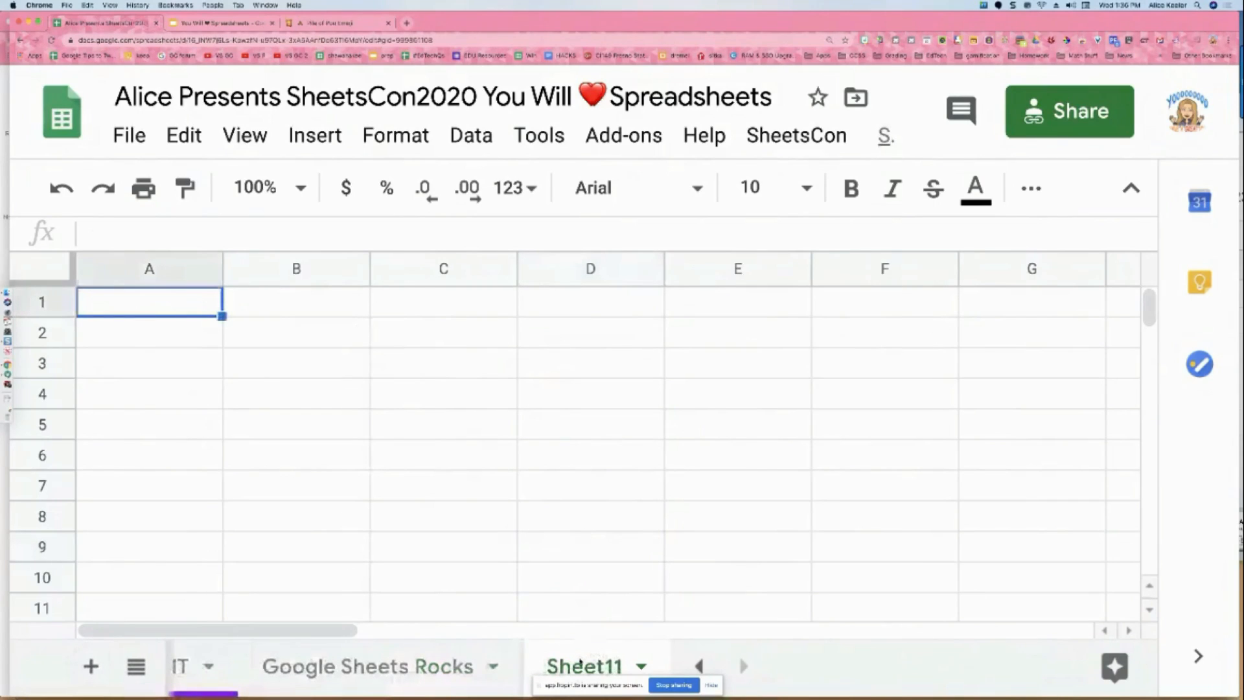
{"action": "double_click", "coordinate": [587, 654]}
{"action": "type", "text": "Budget"}
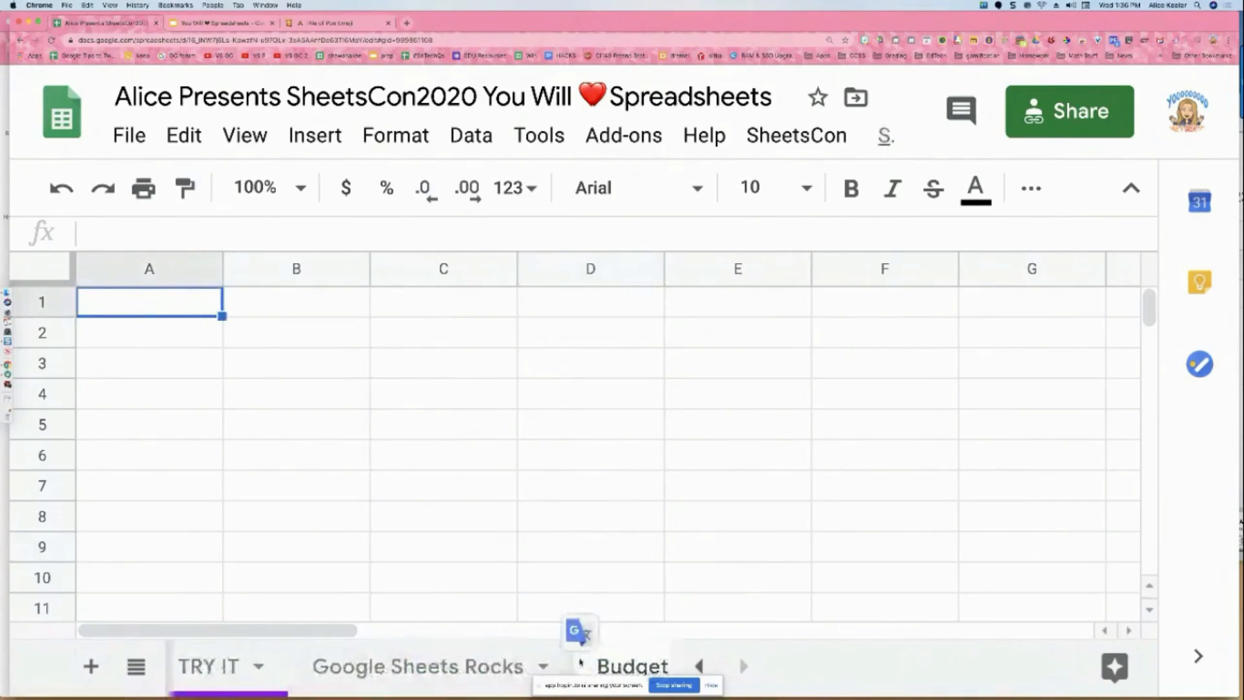
{"action": "left_click", "coordinate": [374, 449]}
- Merge the range B2:D8 on the Budget sheet into one cell
{"action": "left_click_drag", "start_coordinate": [276, 337], "coordinate": [534, 517]}
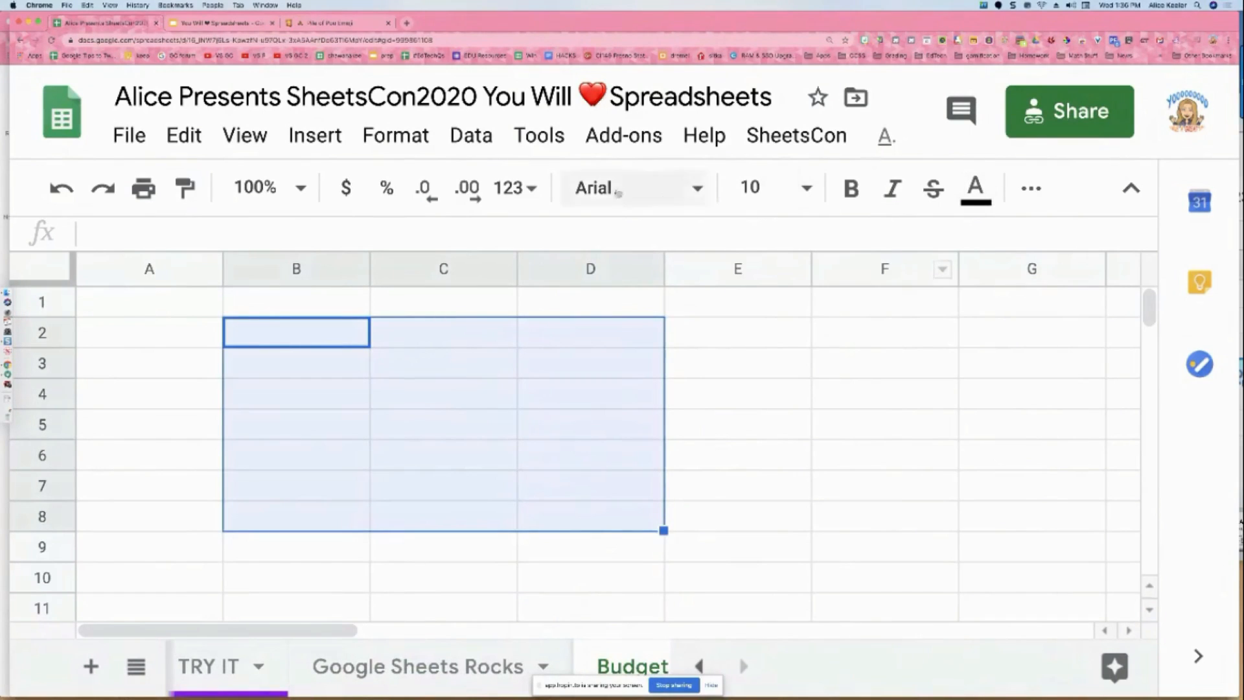
{"action": "left_click", "coordinate": [1031, 188]}
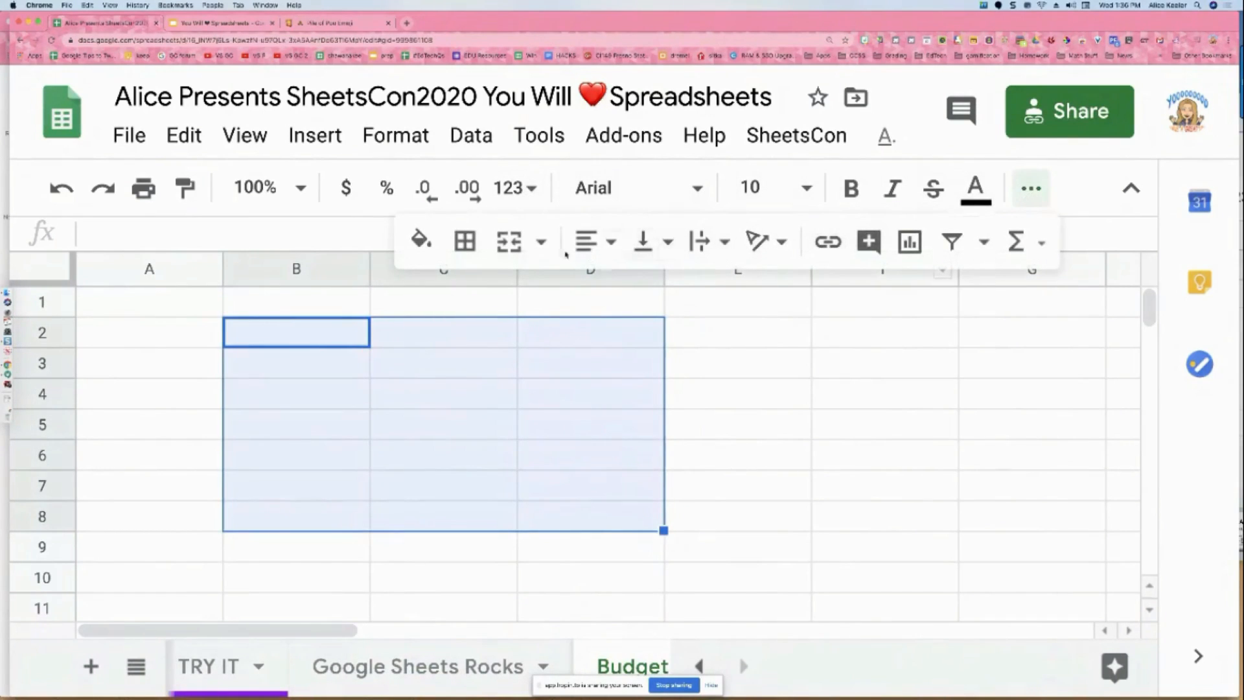
{"action": "left_click", "coordinate": [503, 250]}
{"action": "left_click", "coordinate": [1034, 188]}
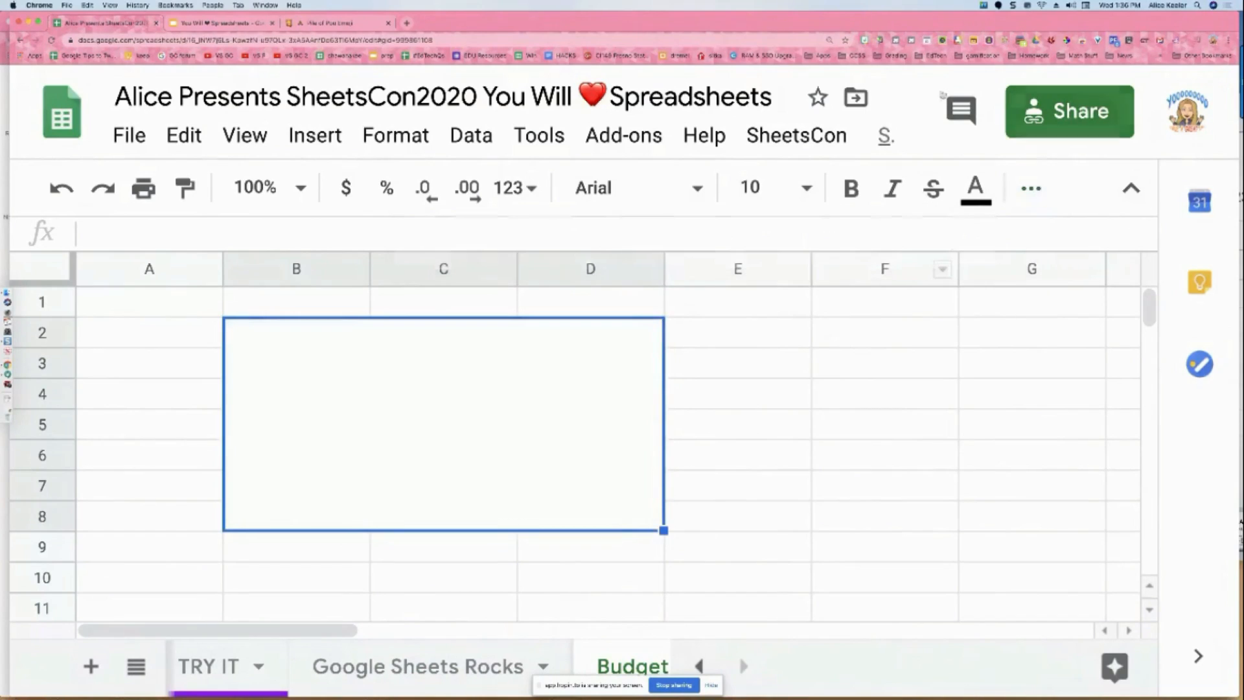
- Copy the image address of the Gold Star picture from the Bitmoji extension
{"action": "left_click", "coordinate": [865, 40]}
{"action": "right_click", "coordinate": [865, 40]}
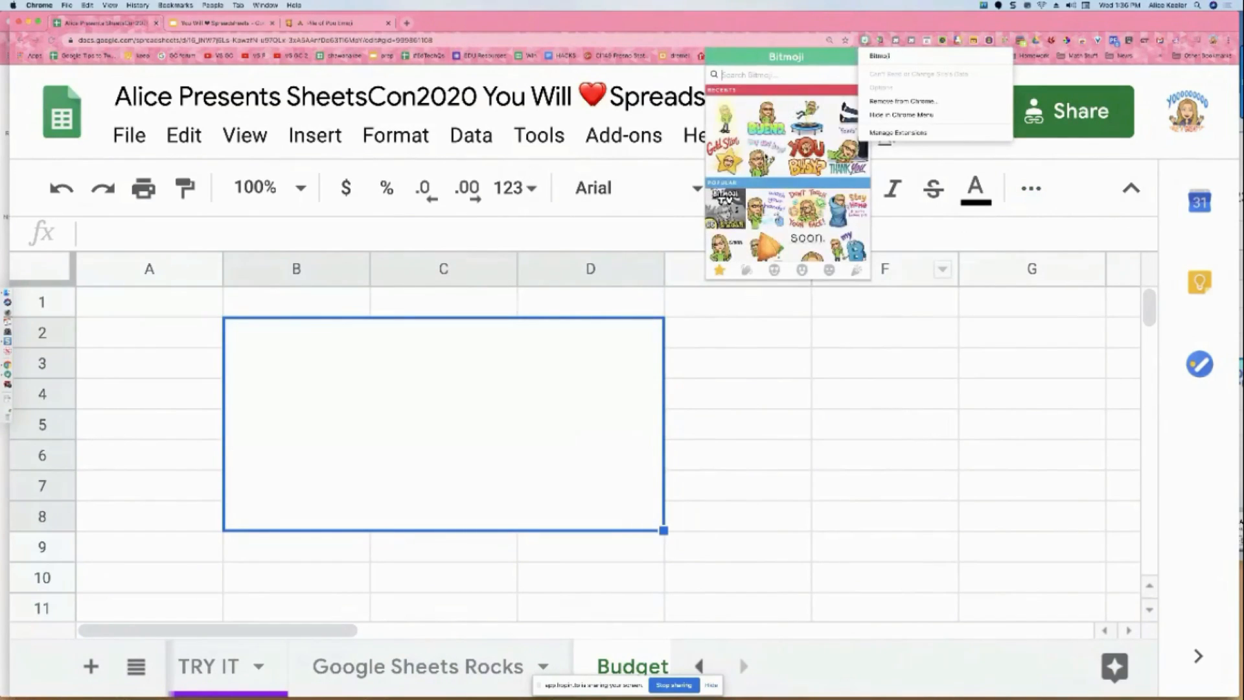
{"action": "right_click", "coordinate": [713, 163]}
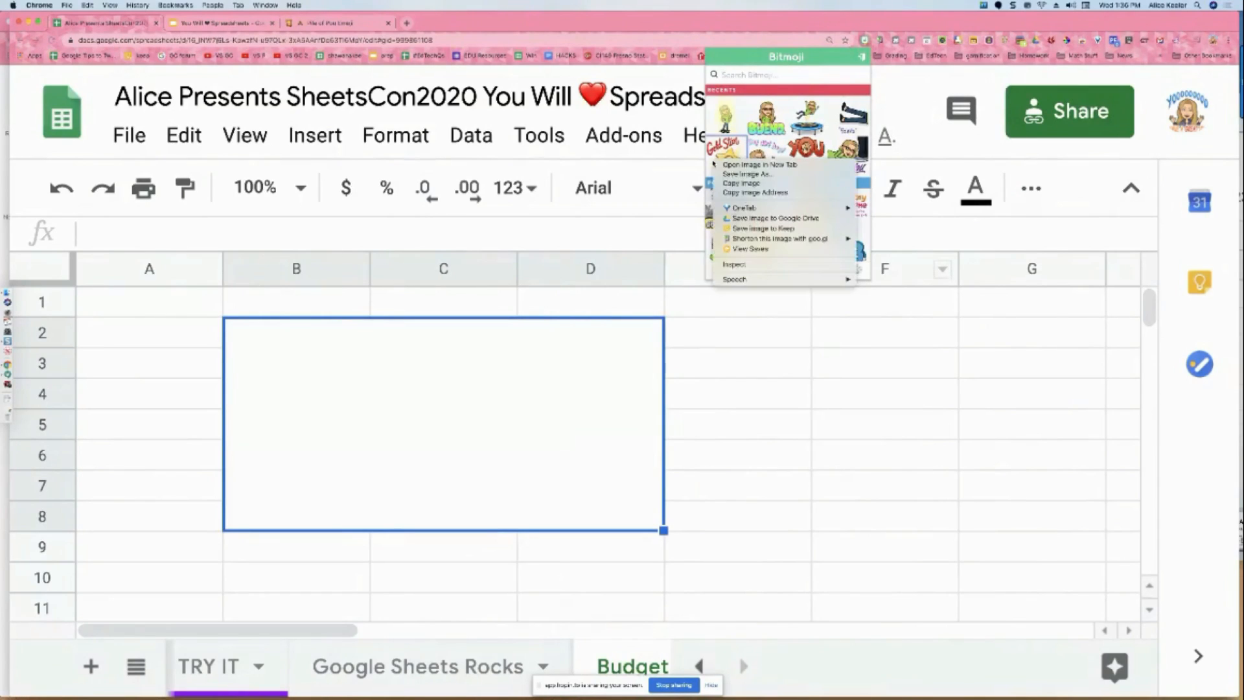
{"action": "left_click", "coordinate": [745, 192]}
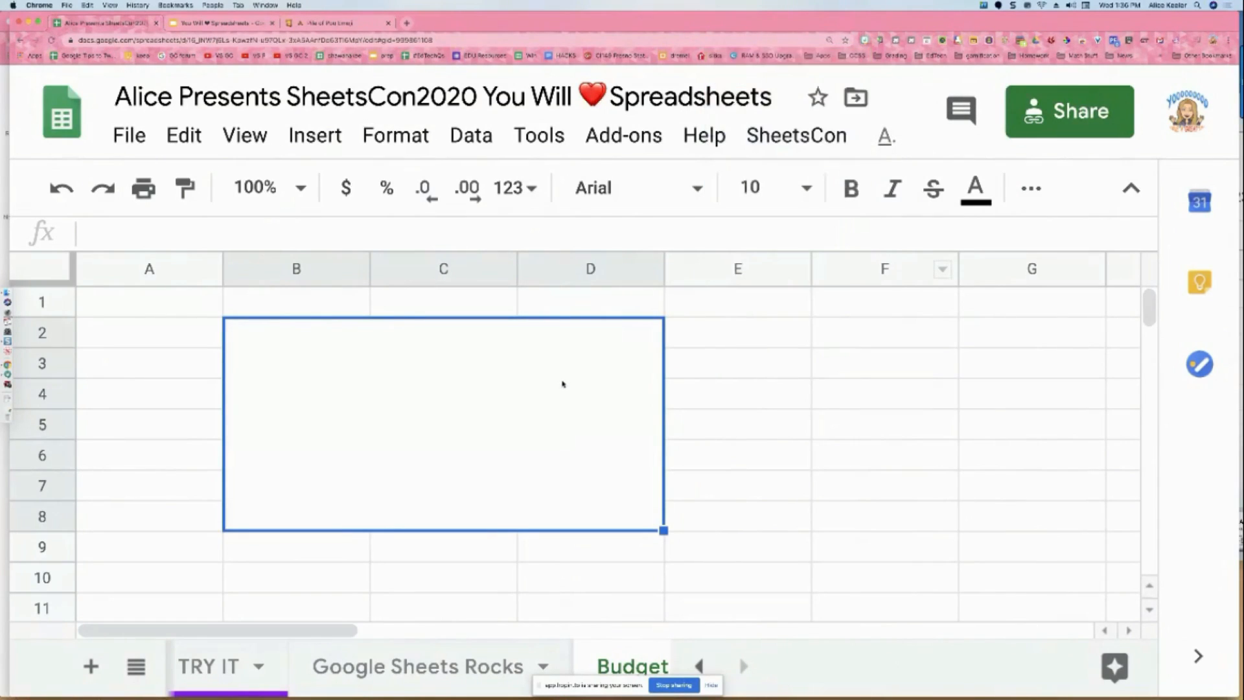
- Show the Gold Star picture in the merged cell with an =image("") formula containing the copied image address
{"action": "type", "text": "=image(\""}
{"action": "key", "text": "super+v"}
{"action": "type", "text": "\")"}
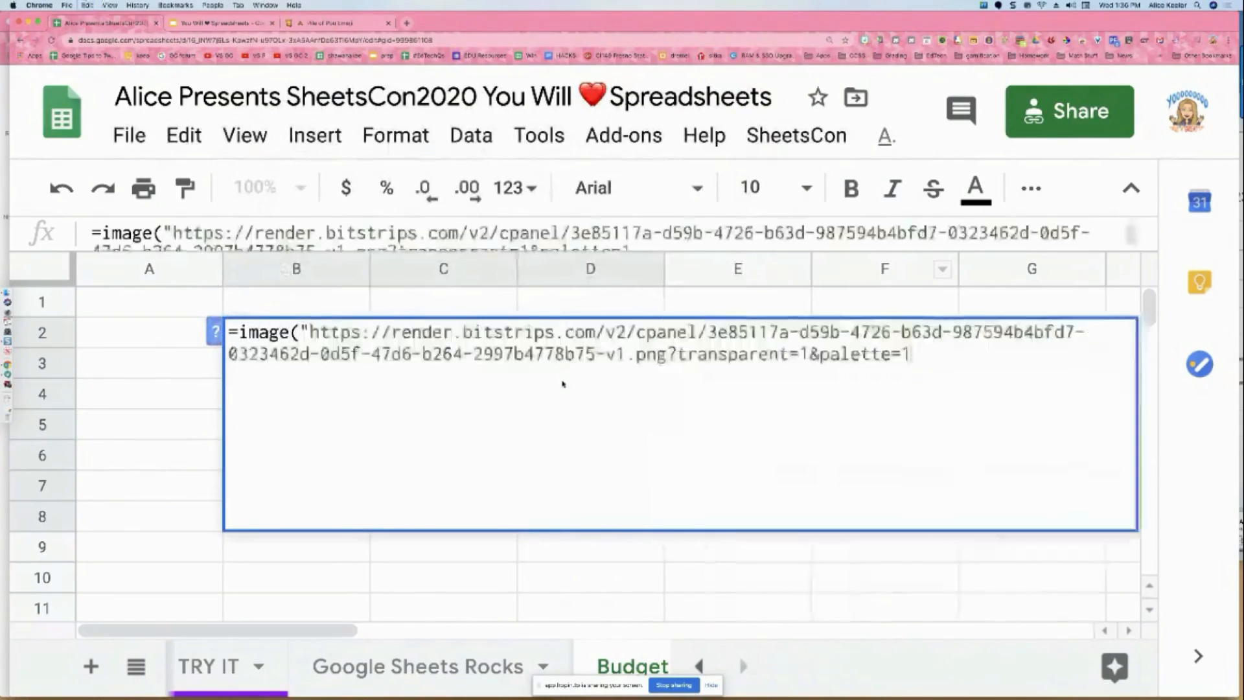
{"action": "key", "text": "Return"}
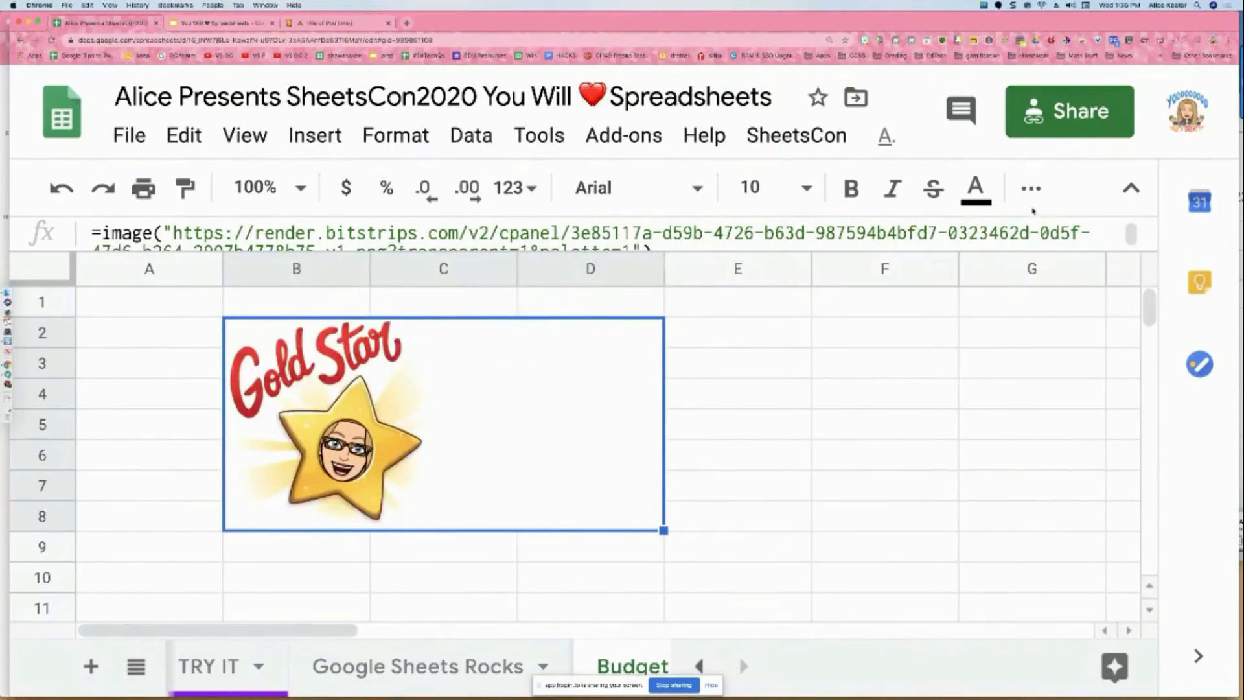
- Center the Gold Star image horizontally in the merged cell
{"action": "left_click", "coordinate": [1031, 190]}
{"action": "left_click", "coordinate": [585, 251]}
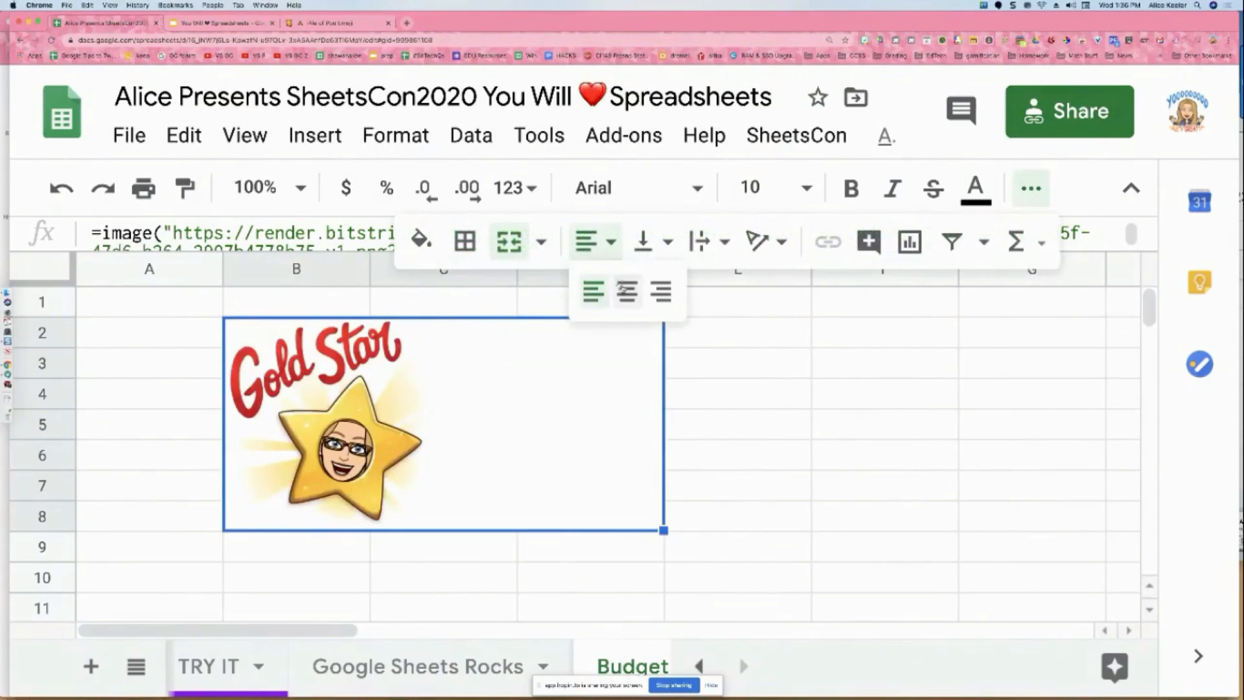
{"action": "left_click", "coordinate": [625, 290]}
{"action": "left_click", "coordinate": [710, 367]}
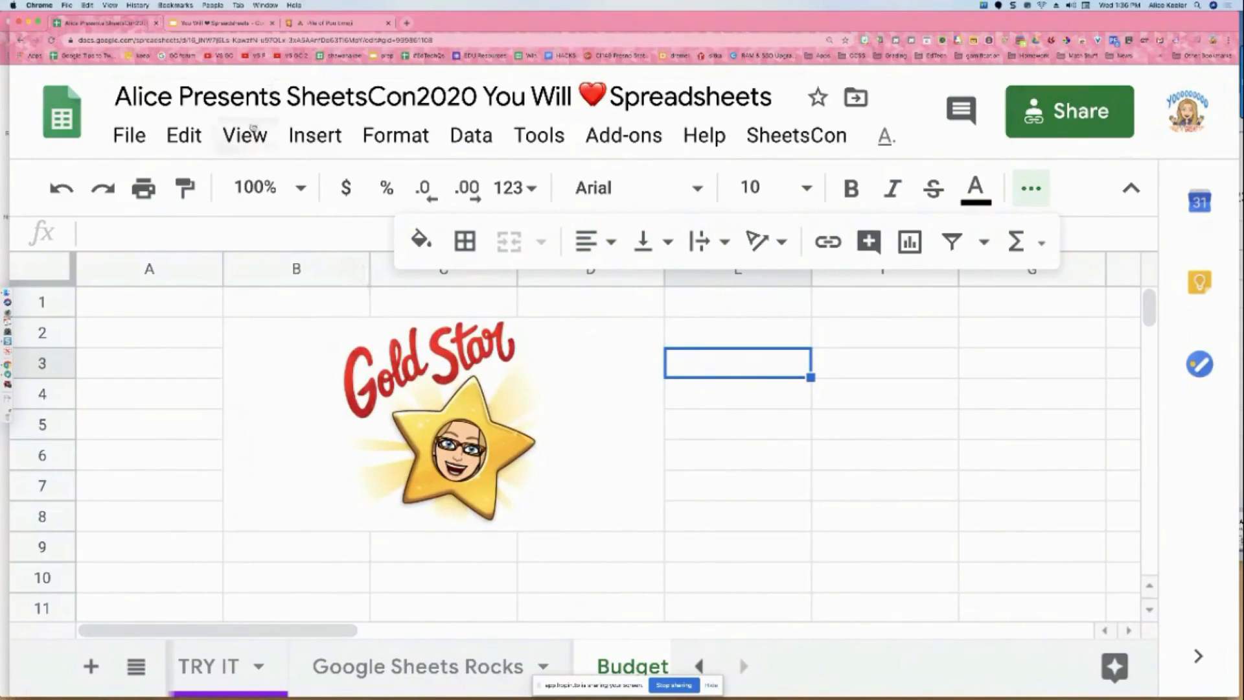
- Highlight the Budget sheet's URL to point out its sheet-specific ending, and return to the Mark Off sheet
{"action": "key", "text": "super+l"}
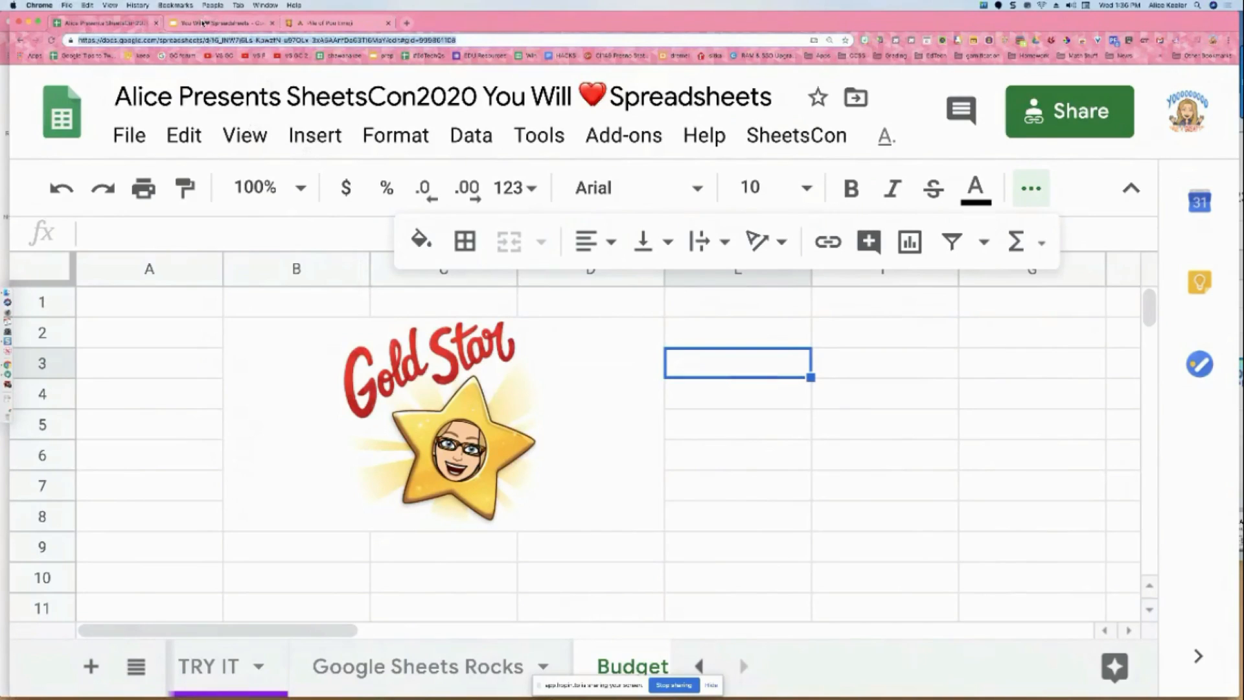
{"action": "key", "text": "F1"}
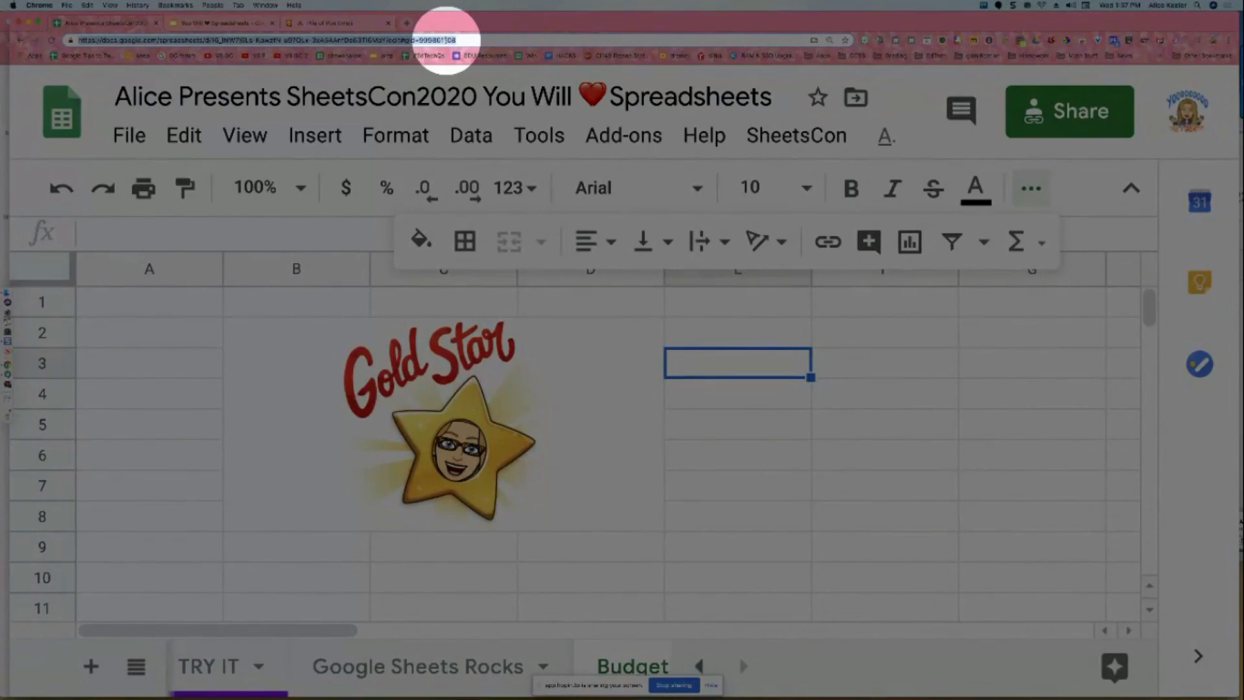
{"action": "key", "text": "F1"}
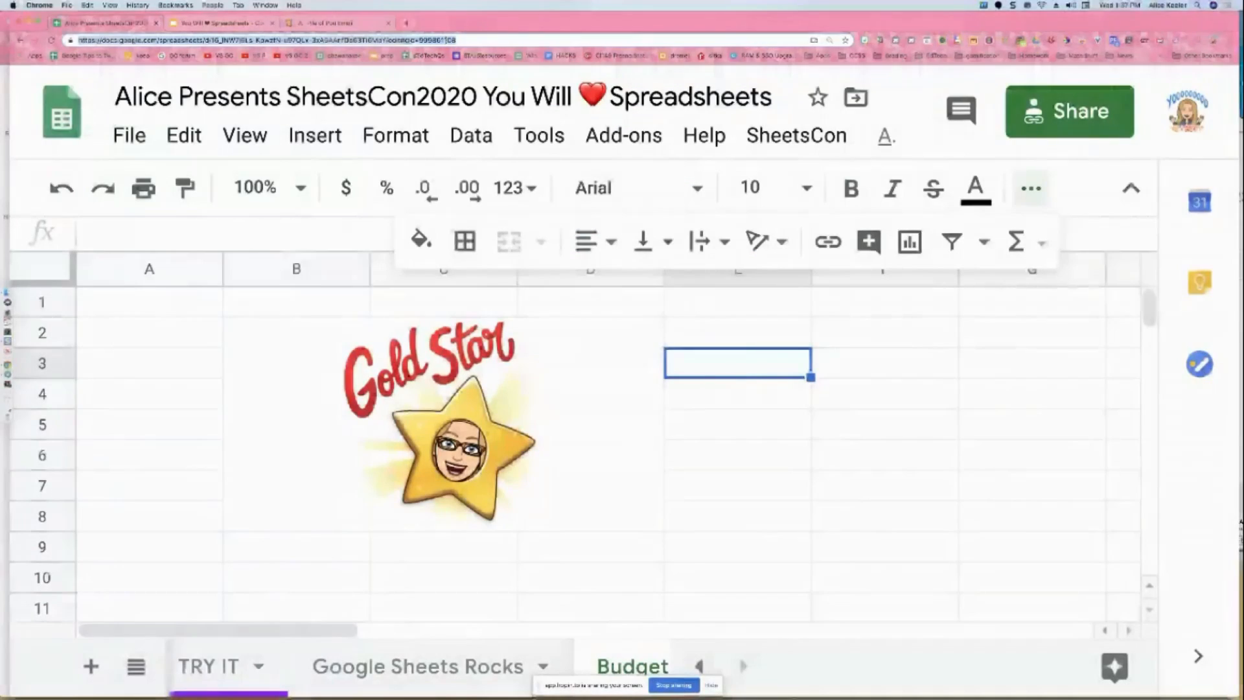
{"action": "scroll", "coordinate": [244, 643], "scroll_direction": "left", "scroll_amount": 3}
{"action": "left_click", "coordinate": [233, 664]}
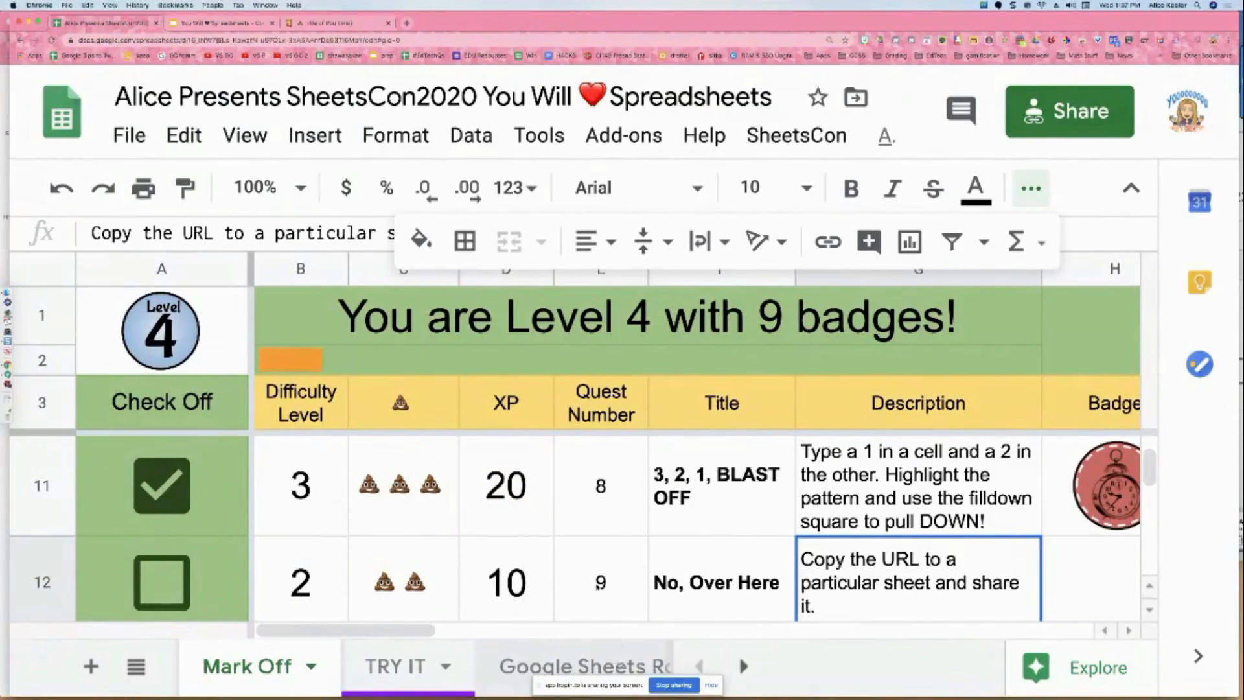
- Switch to the You Will ❤ Spreadsheets presentation, open the Fill Down Square slide, and highlight its slide-specific URL
{"action": "left_click", "coordinate": [226, 28]}
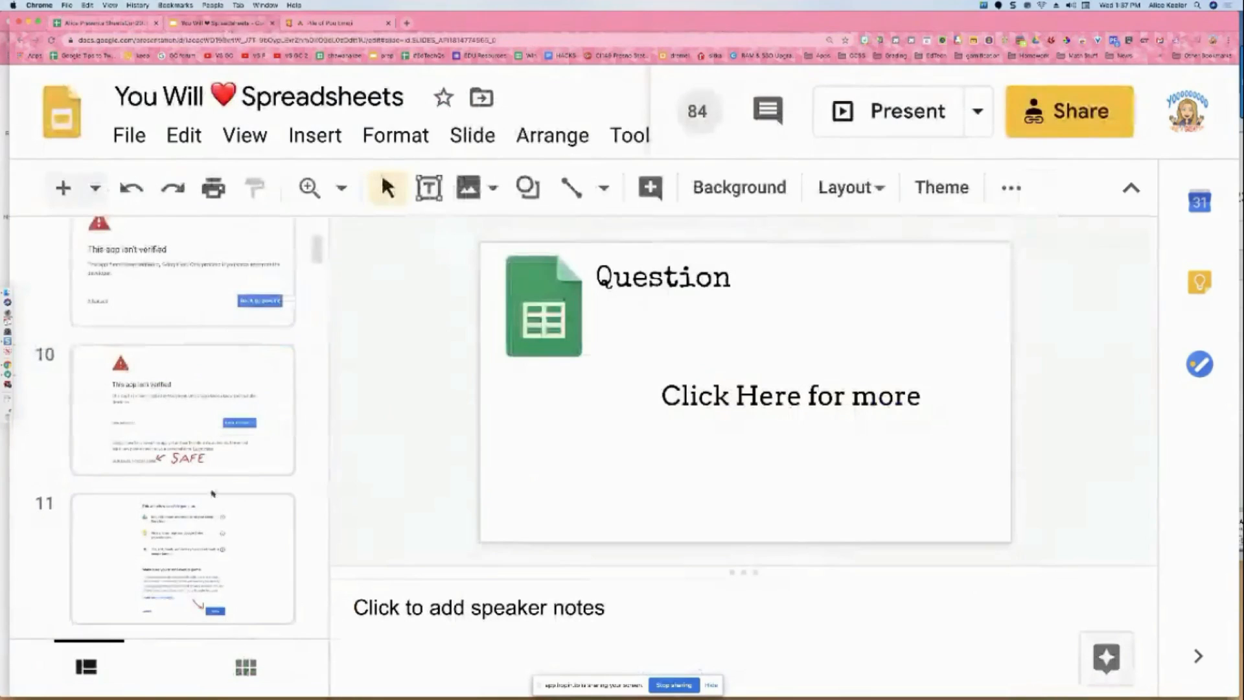
{"action": "scroll", "coordinate": [217, 526], "scroll_direction": "down", "scroll_amount": 2}
{"action": "scroll", "coordinate": [217, 526], "scroll_direction": "down", "scroll_amount": 20}
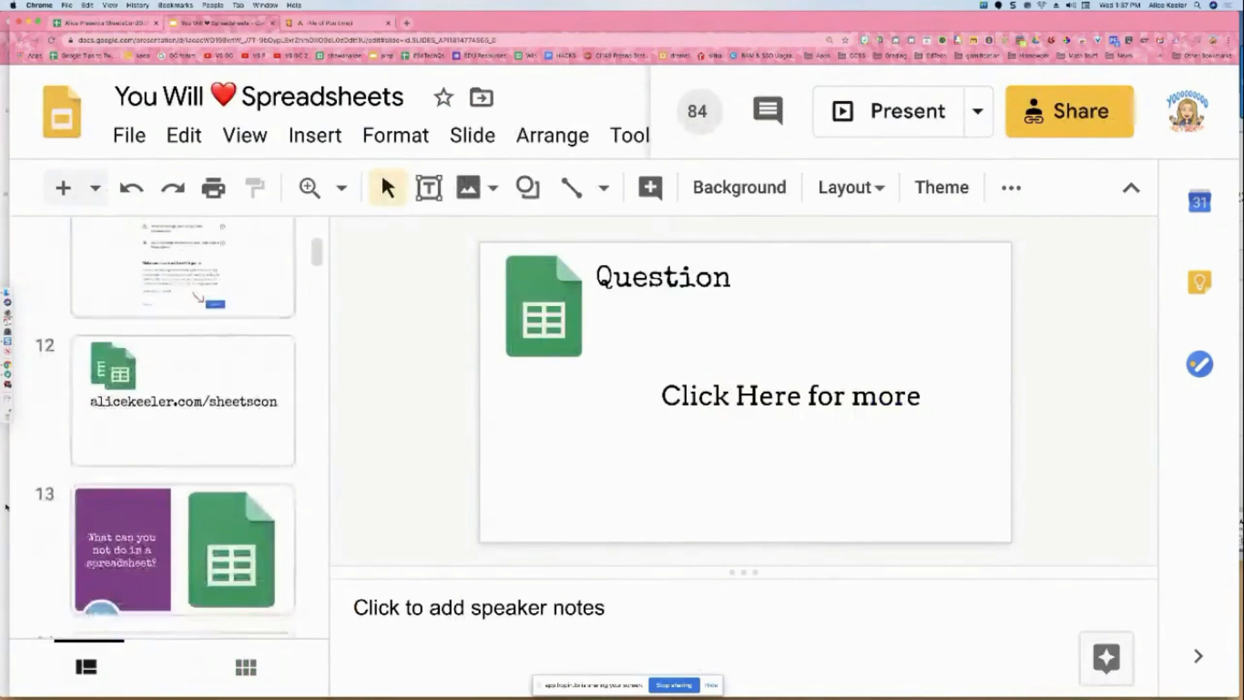
{"action": "scroll", "coordinate": [125, 475], "scroll_direction": "down", "scroll_amount": 10}
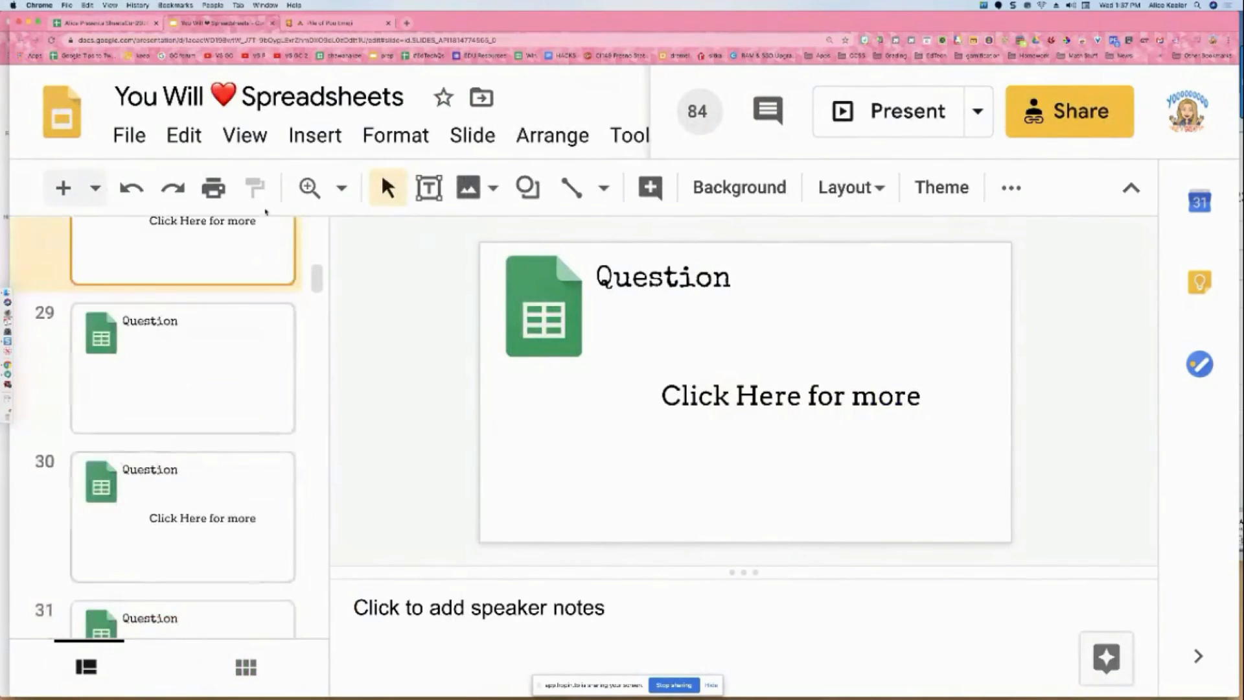
{"action": "scroll", "coordinate": [192, 618], "scroll_direction": "down", "scroll_amount": 7}
{"action": "scroll", "coordinate": [192, 615], "scroll_direction": "down", "scroll_amount": 20}
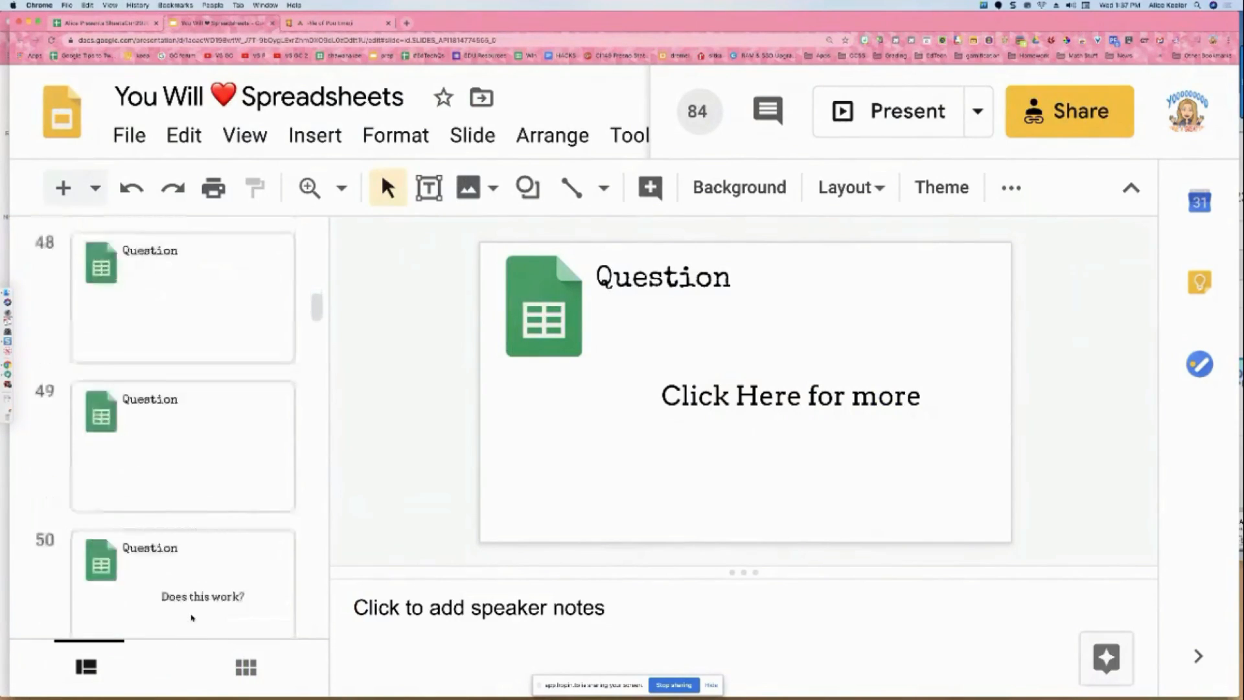
{"action": "left_click_drag", "start_coordinate": [317, 325], "coordinate": [315, 619]}
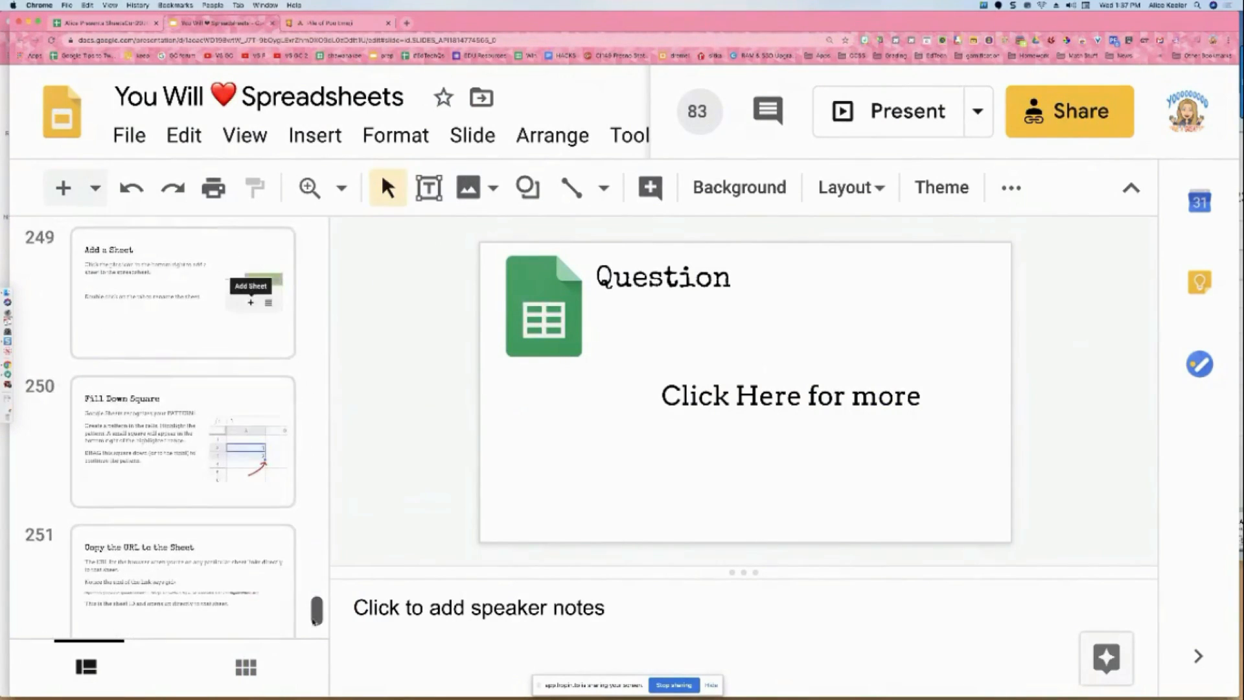
{"action": "left_click", "coordinate": [156, 451]}
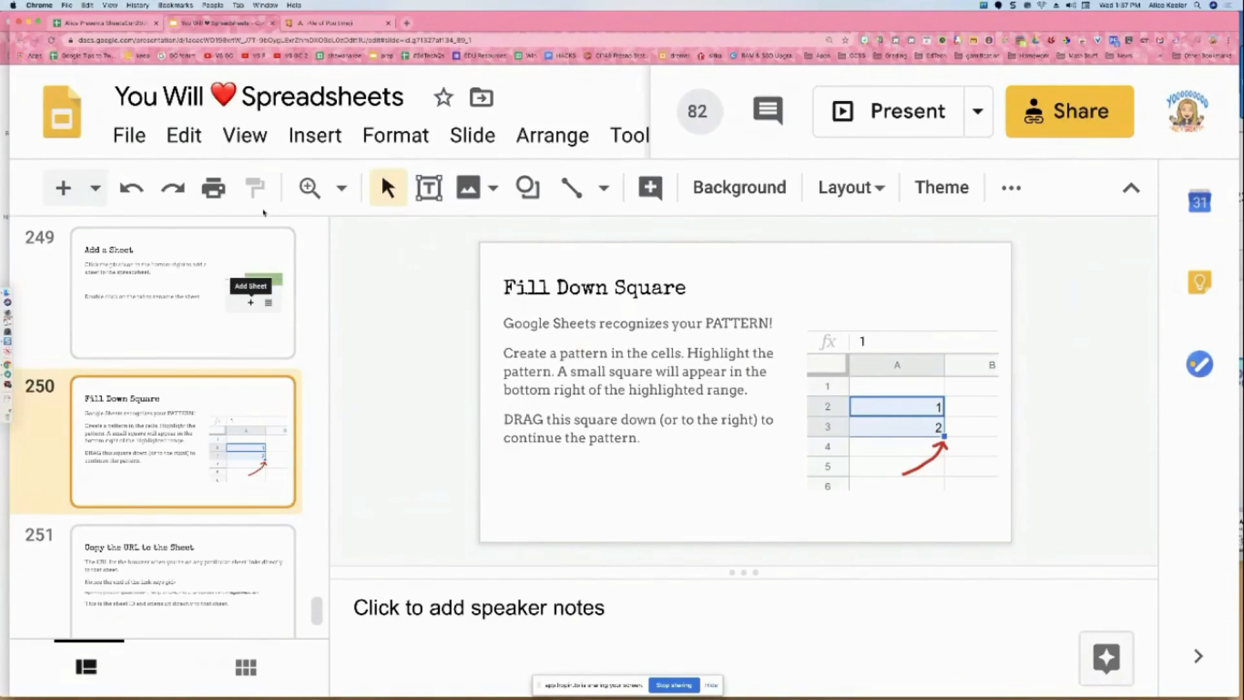
{"action": "left_click", "coordinate": [370, 39]}
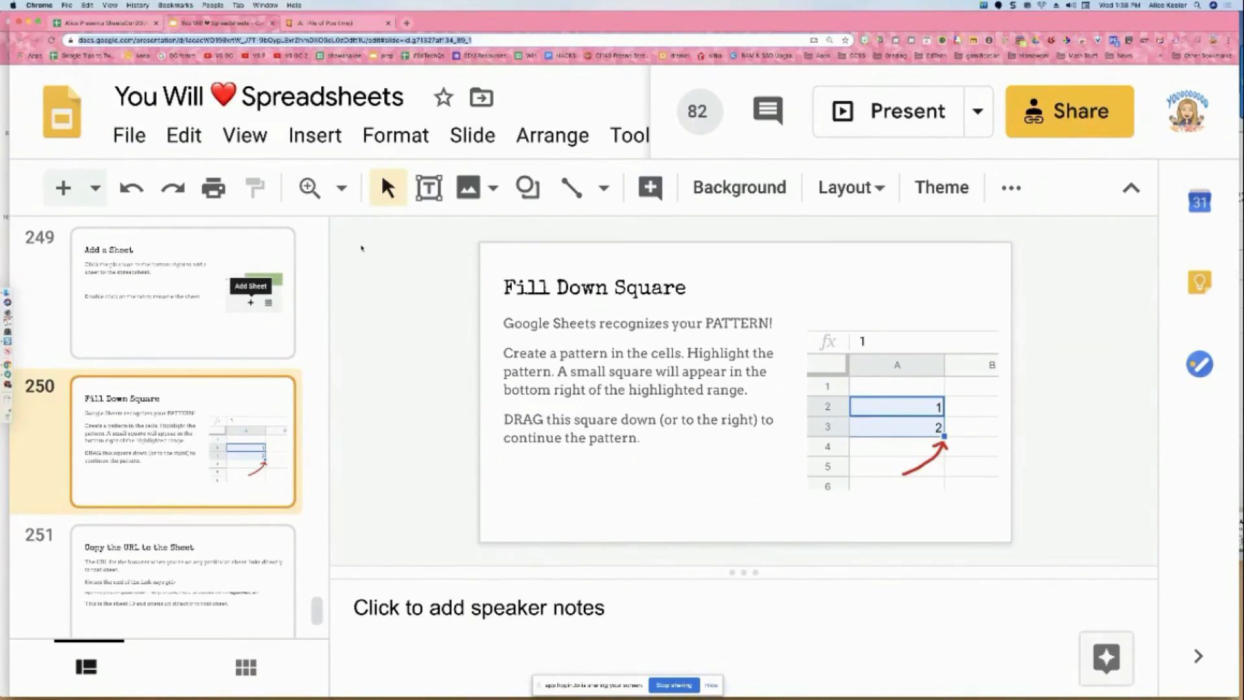
- Return to the Mark Off sheet and show the Click Here for more link target of the No, Over Here quest
{"action": "left_click", "coordinate": [117, 26]}
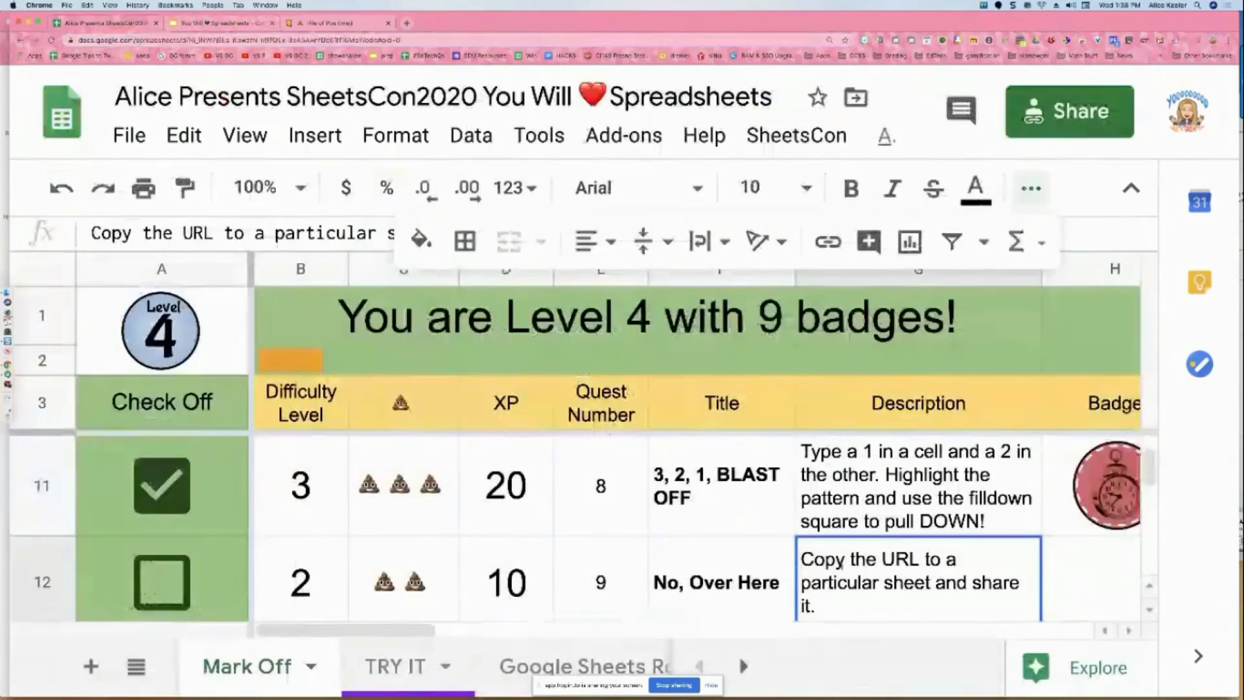
{"action": "scroll", "coordinate": [829, 570], "scroll_direction": "right", "scroll_amount": 3}
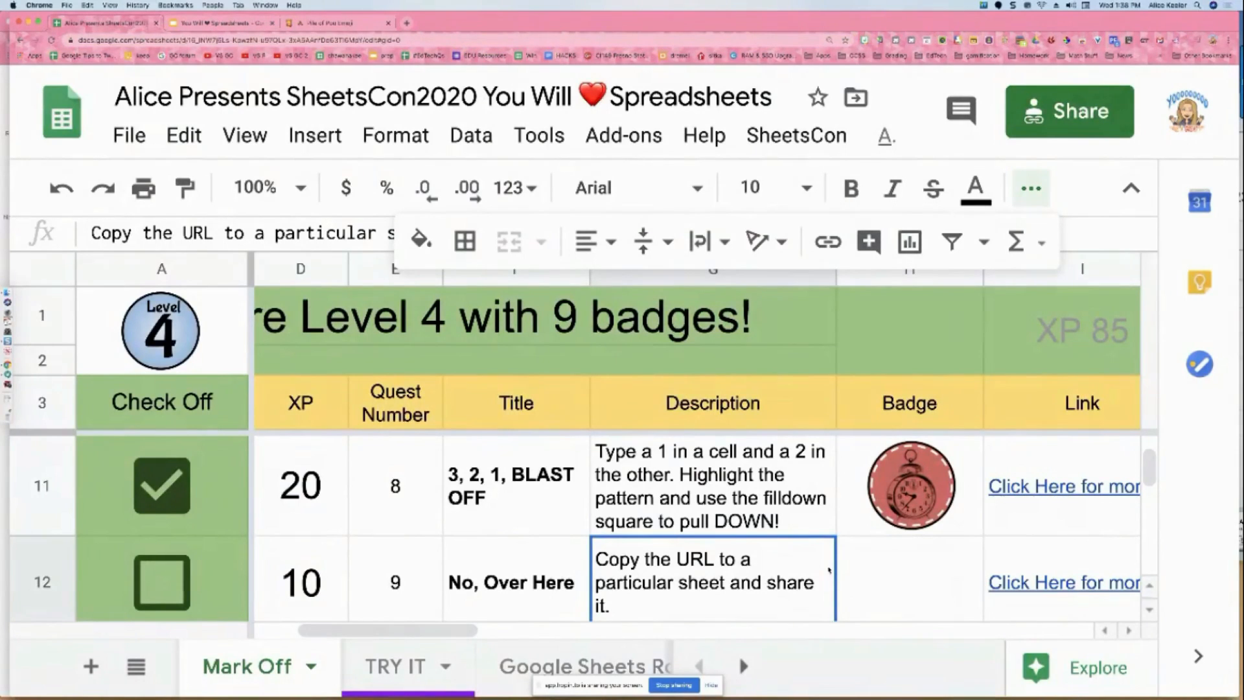
{"action": "left_click", "coordinate": [1024, 563]}
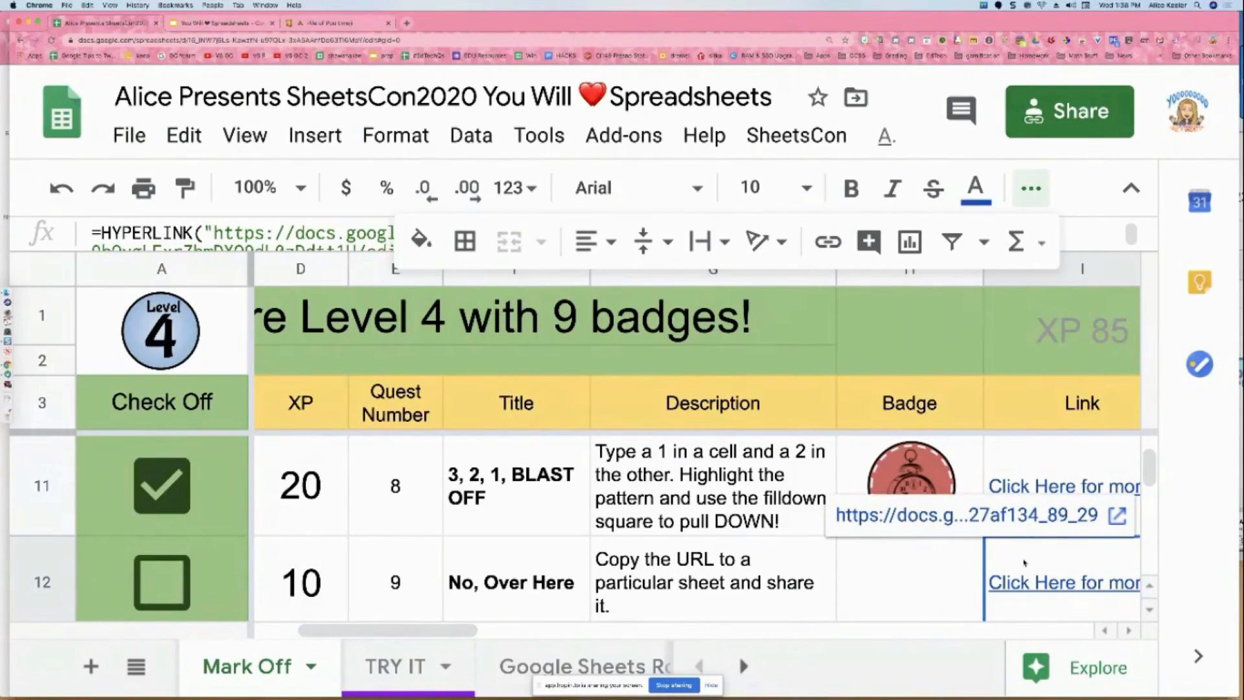
- Try to link the words "Sheets recognizes" on the Fill Down Square slide to a copied URL, using the Google Sheets Rocks sheet as the example
{"action": "left_click", "coordinate": [220, 23]}
{"action": "left_click_drag", "start_coordinate": [669, 323], "coordinate": [553, 324]}
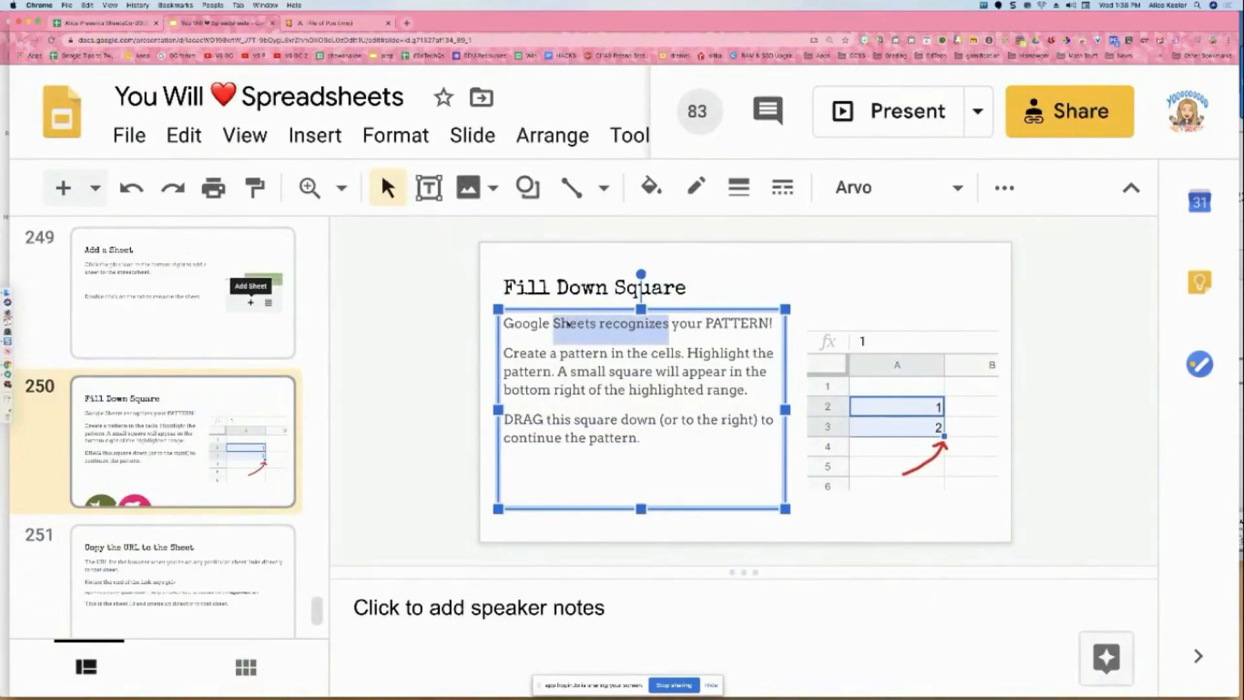
{"action": "key", "text": "ctrl+k"}
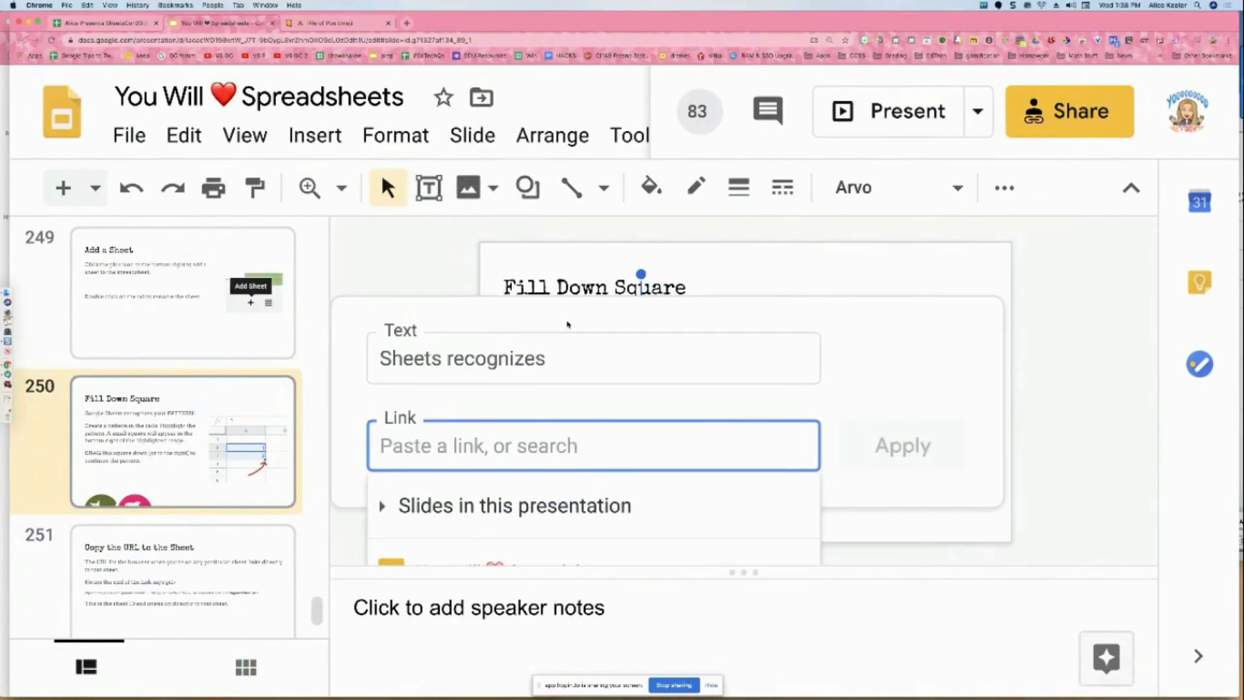
{"action": "key", "text": "ctrl+v"}
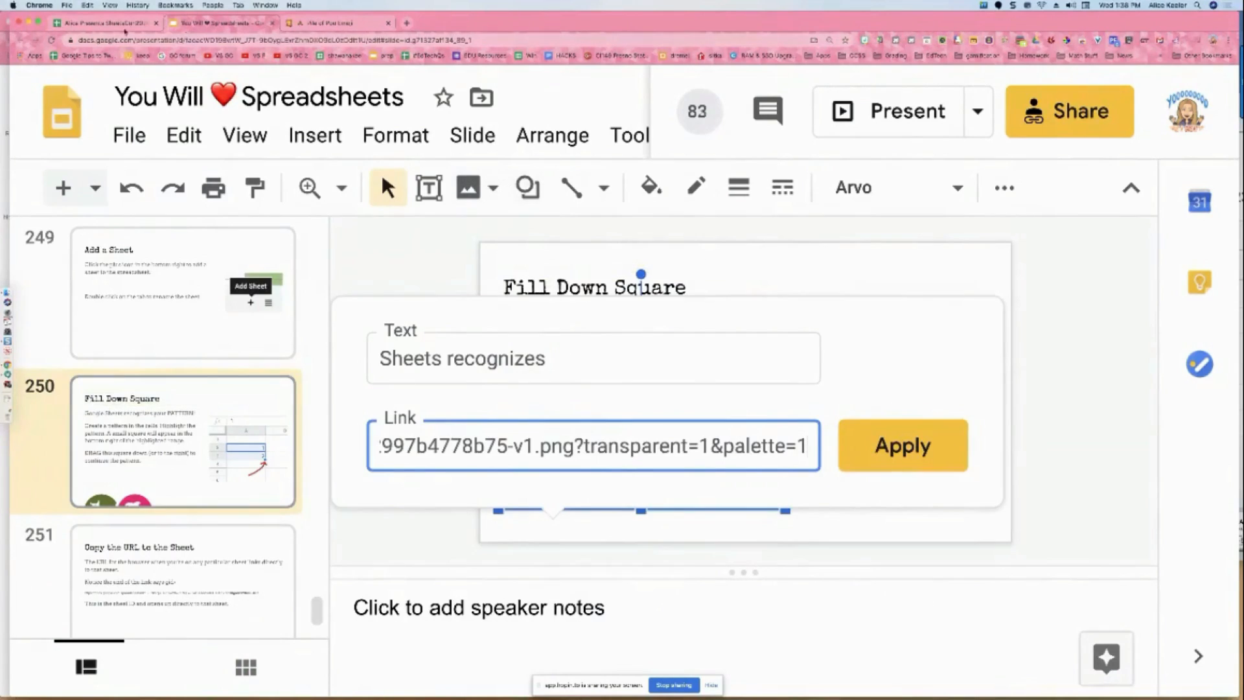
{"action": "key", "text": "ctrl+shift+Tab"}
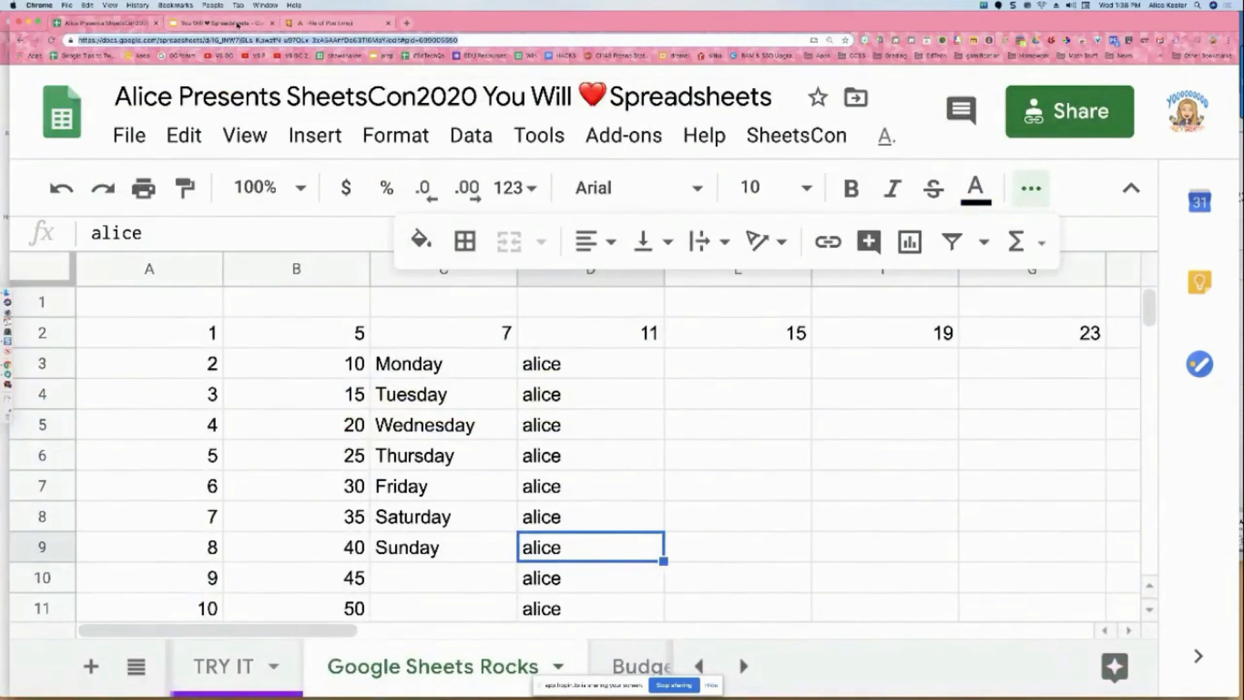
{"action": "key", "text": "ctrl+Tab"}
{"action": "triple_click", "coordinate": [519, 452]}
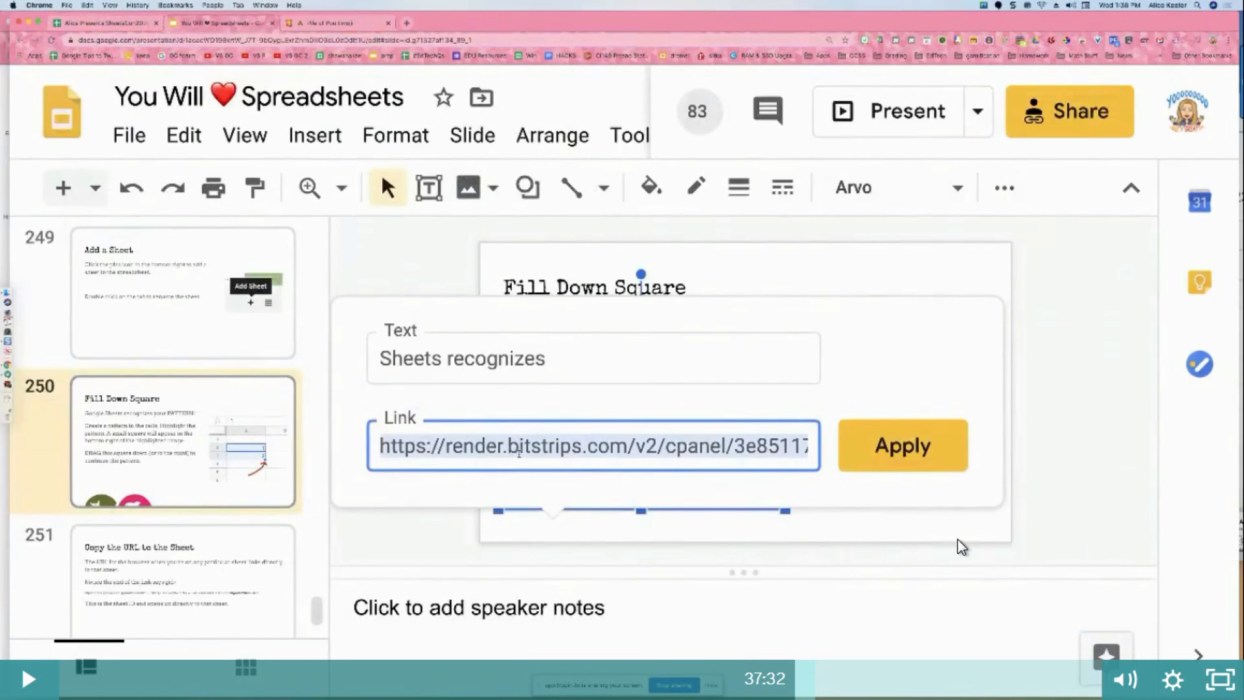
{"action": "left_click", "coordinate": [1119, 520]}
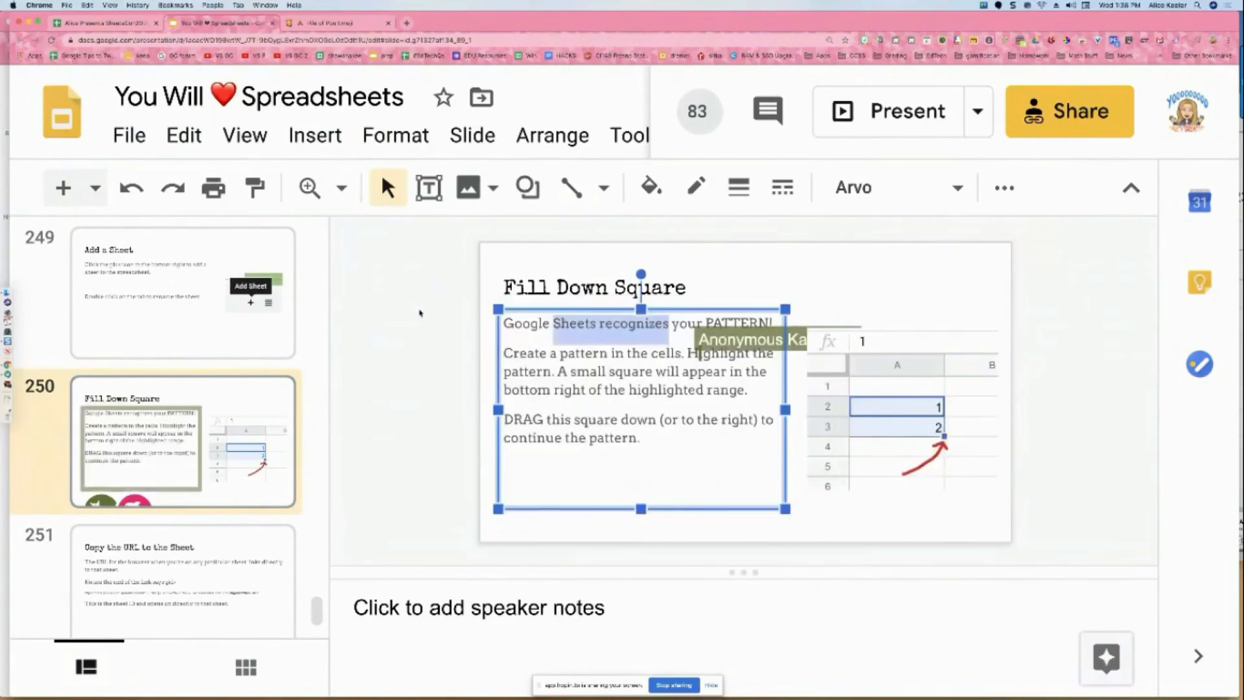
- Go back to the Mark Off sheet and check off quest 9, No, Over Here
{"action": "left_click", "coordinate": [97, 24]}
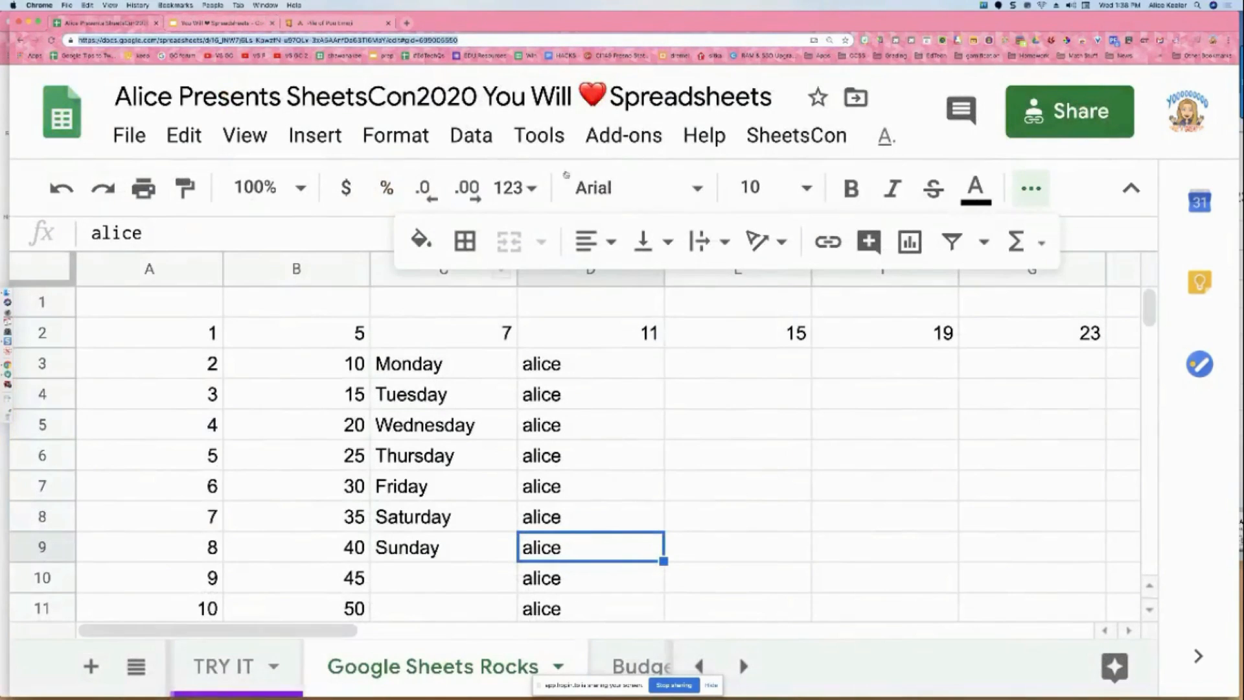
{"action": "scroll", "coordinate": [341, 676], "scroll_direction": "left", "scroll_amount": 3}
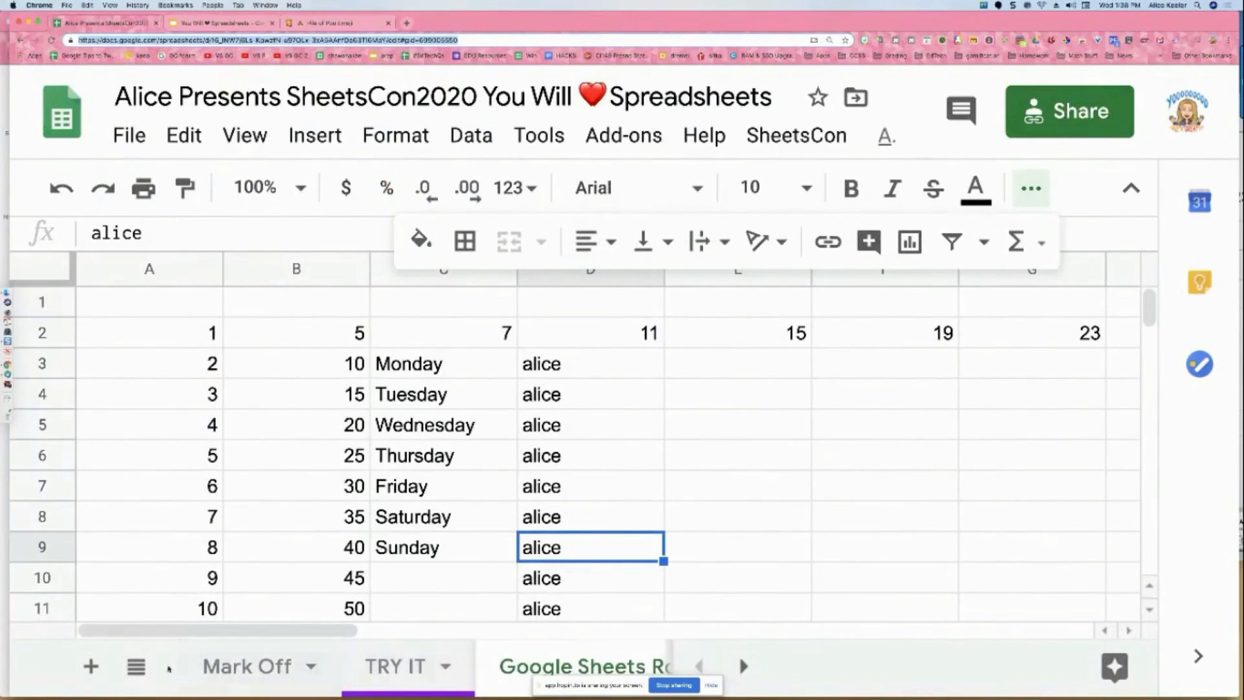
{"action": "left_click", "coordinate": [219, 676]}
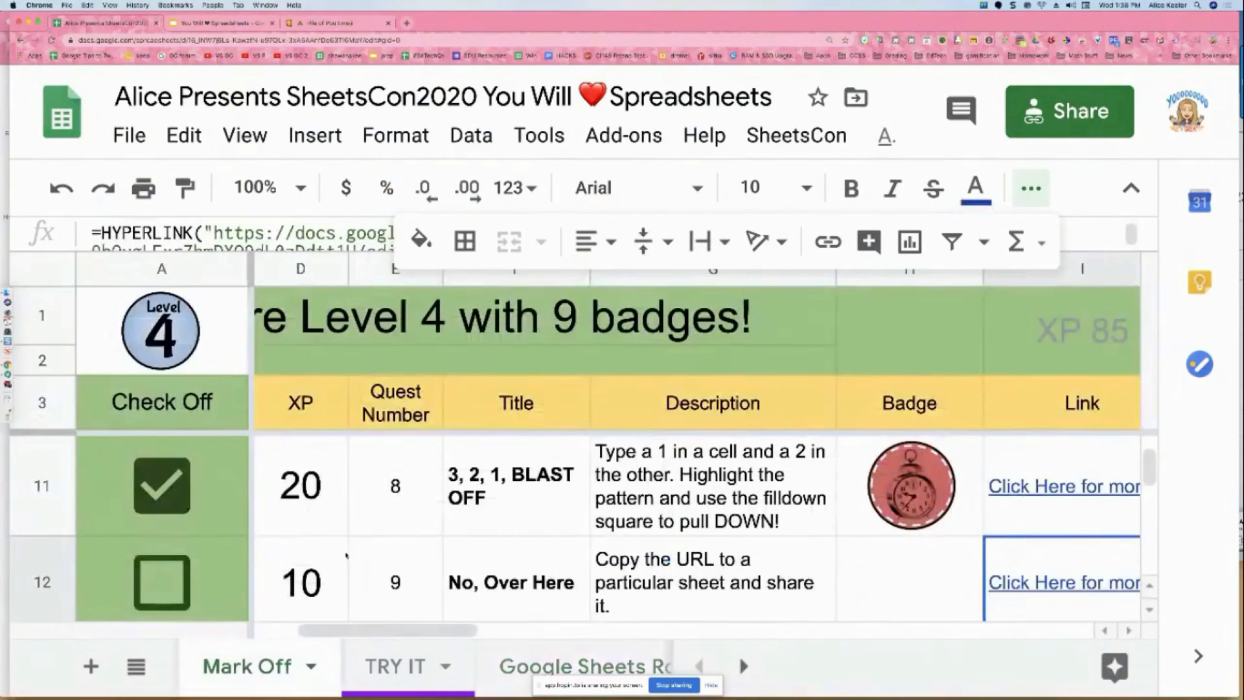
{"action": "left_click", "coordinate": [167, 576]}
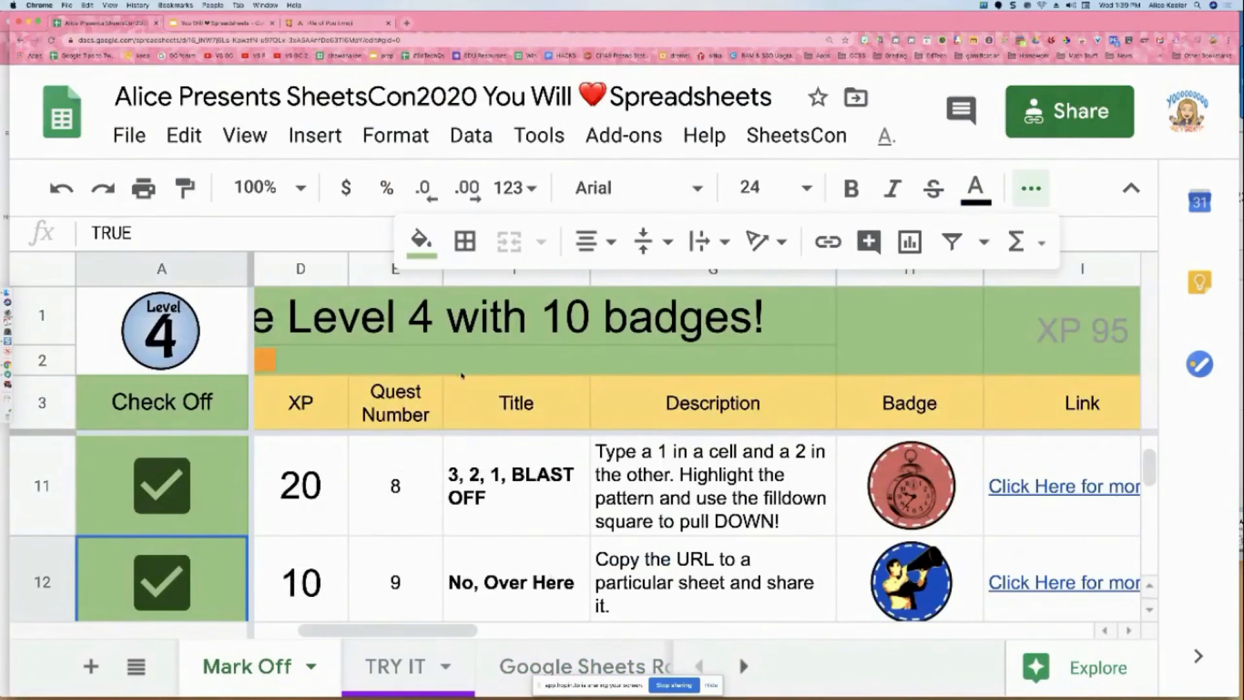
- Examine the progress bar beneath the level heading and point out the SPARKLINE formula behind it
{"action": "scroll", "coordinate": [462, 375], "scroll_direction": "left", "scroll_amount": 3}
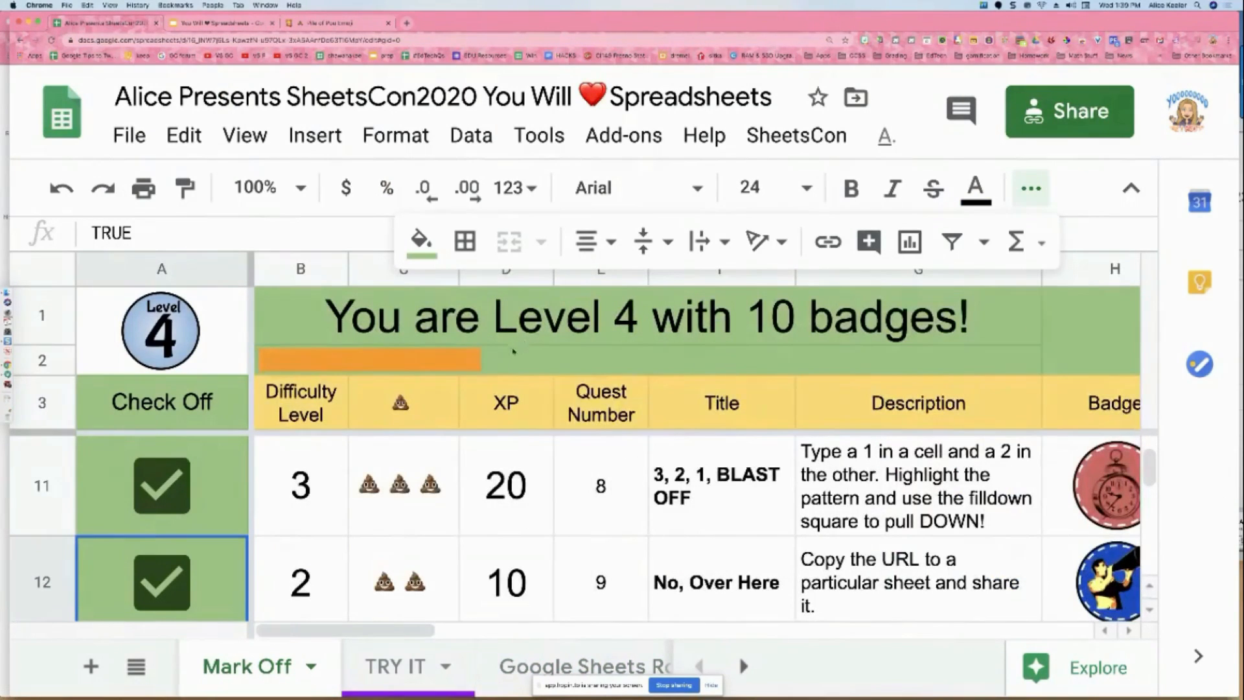
{"action": "key", "text": "F1"}
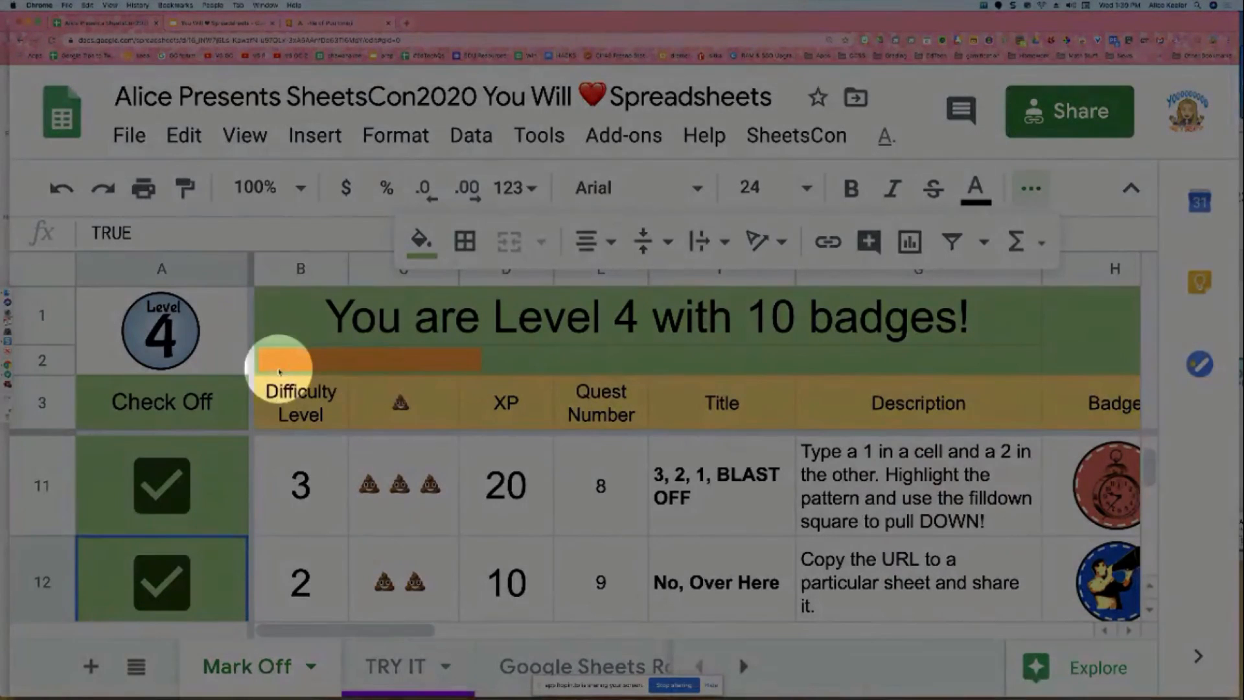
{"action": "key", "text": "F1"}
{"action": "left_click", "coordinate": [367, 366]}
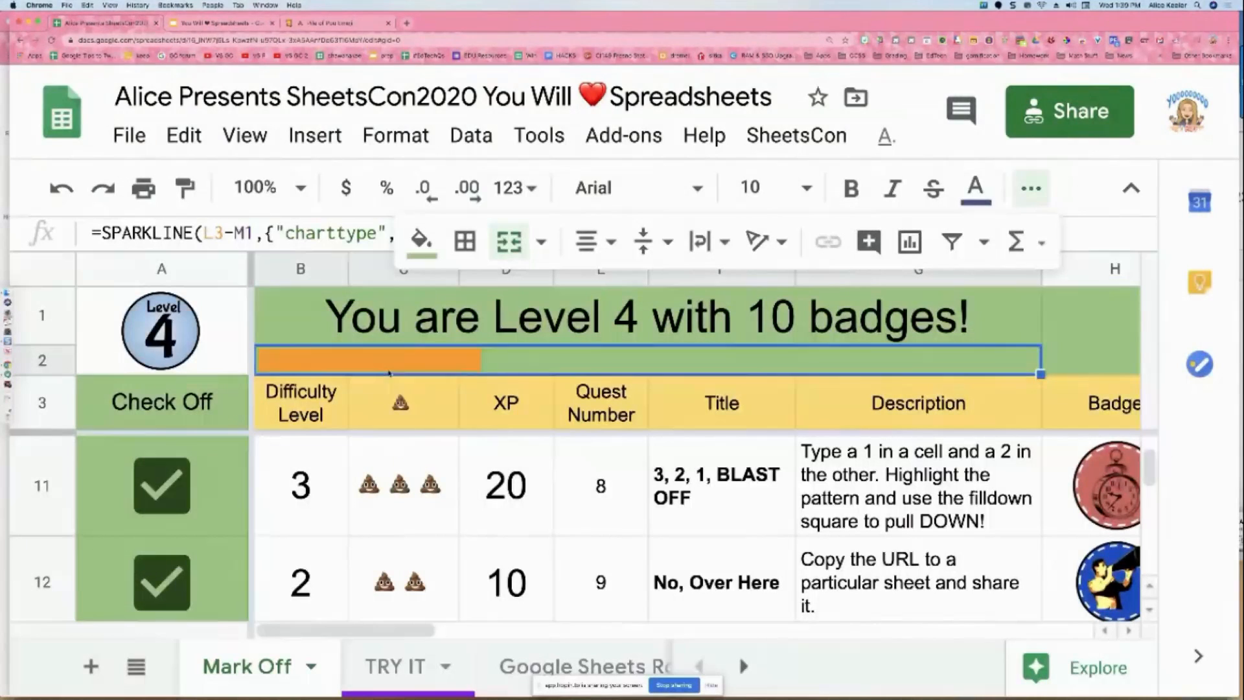
{"action": "left_click", "coordinate": [1030, 188]}
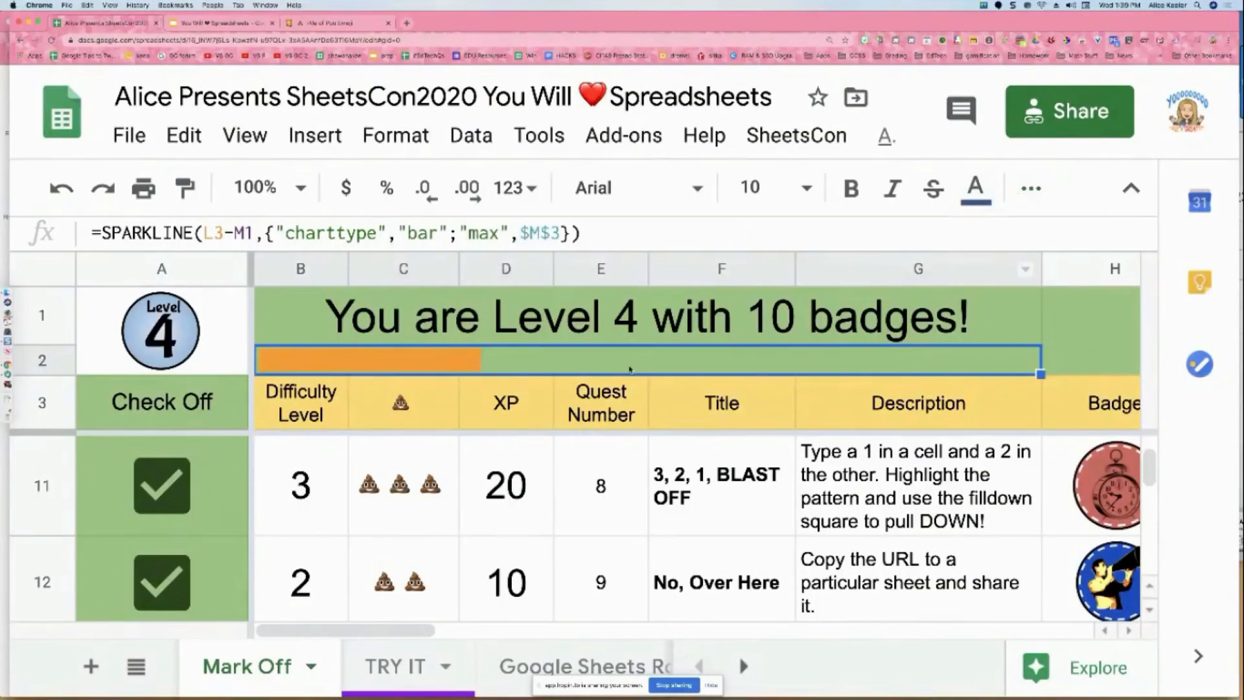
{"action": "key", "text": "F1"}
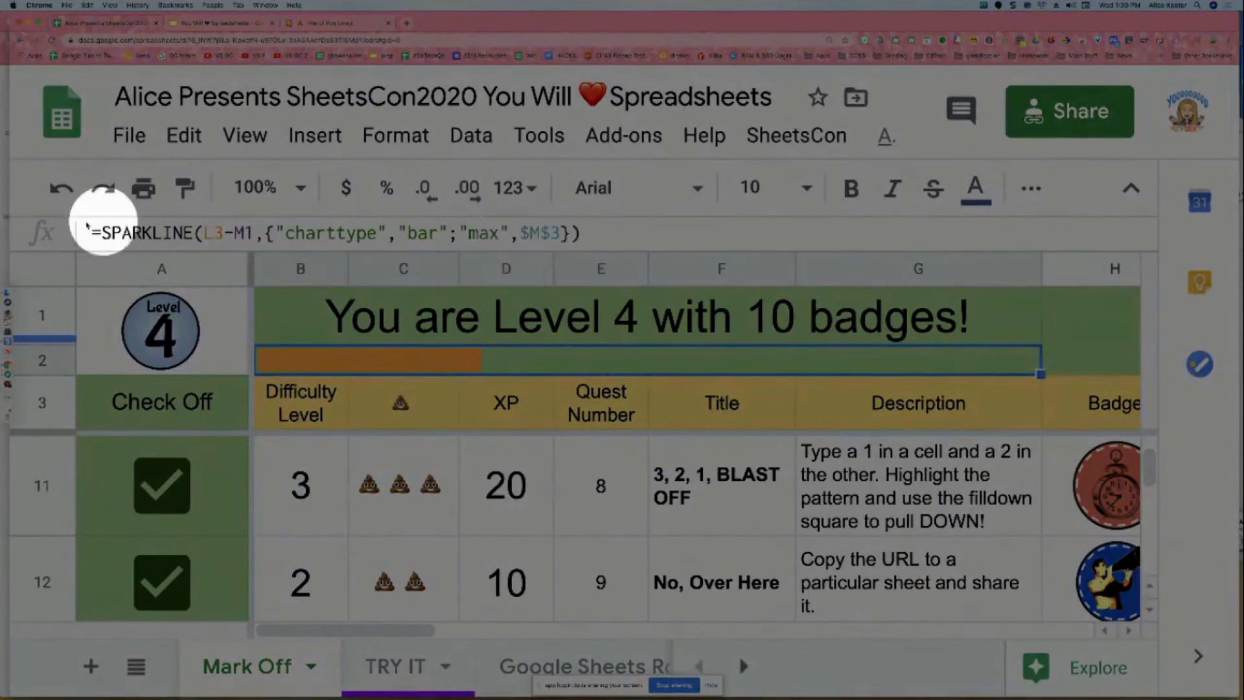
{"action": "key", "text": "F1"}
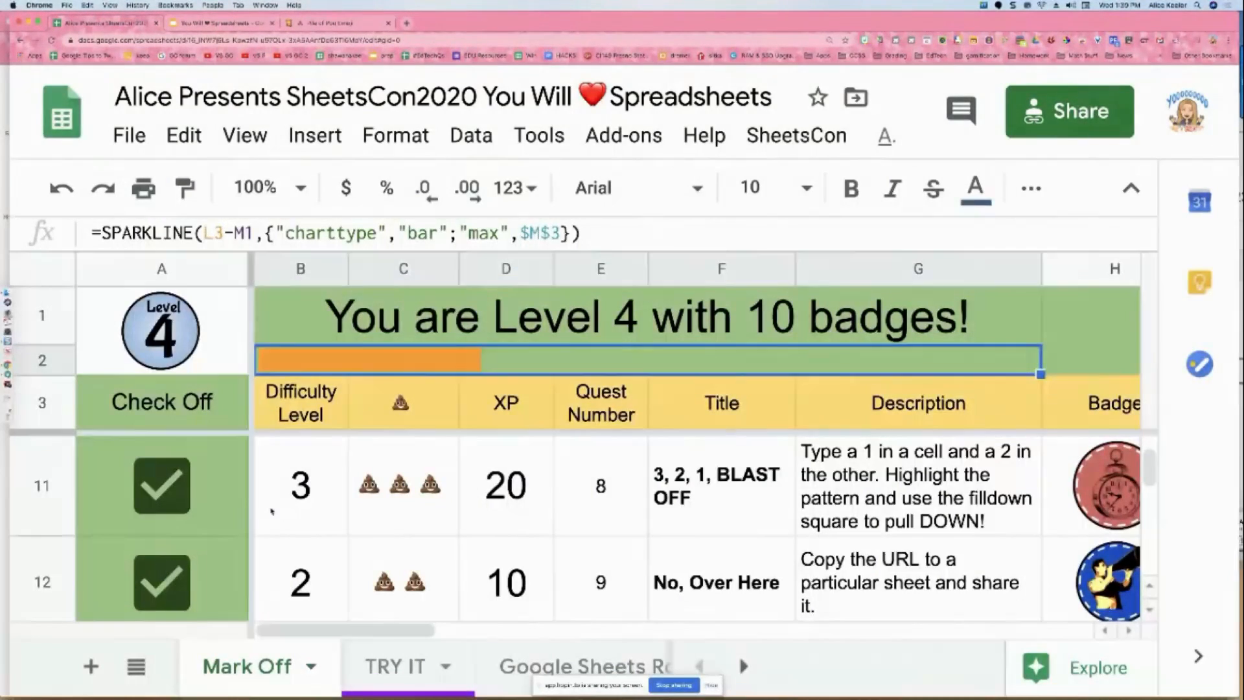
- Fill the Quest Number cell of the Have It Your Way quest with cyan
{"action": "left_click", "coordinate": [271, 561]}
{"action": "key", "text": "Down"}
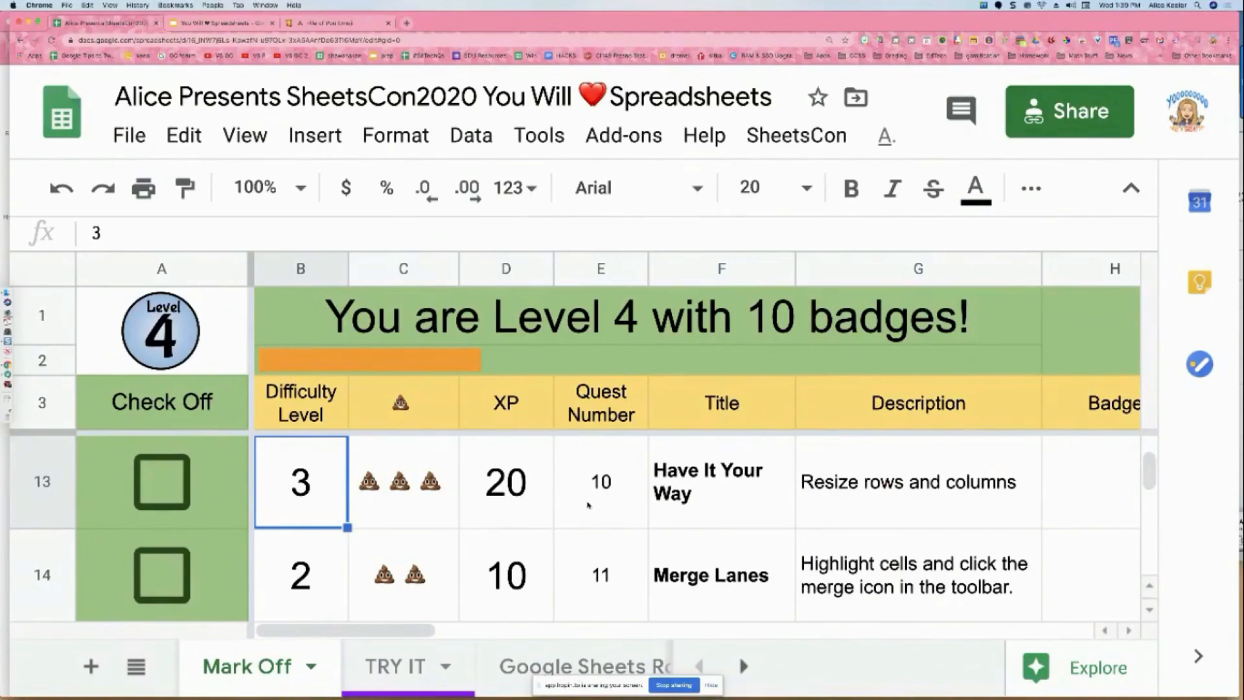
{"action": "left_click", "coordinate": [621, 526]}
{"action": "left_click", "coordinate": [1031, 189]}
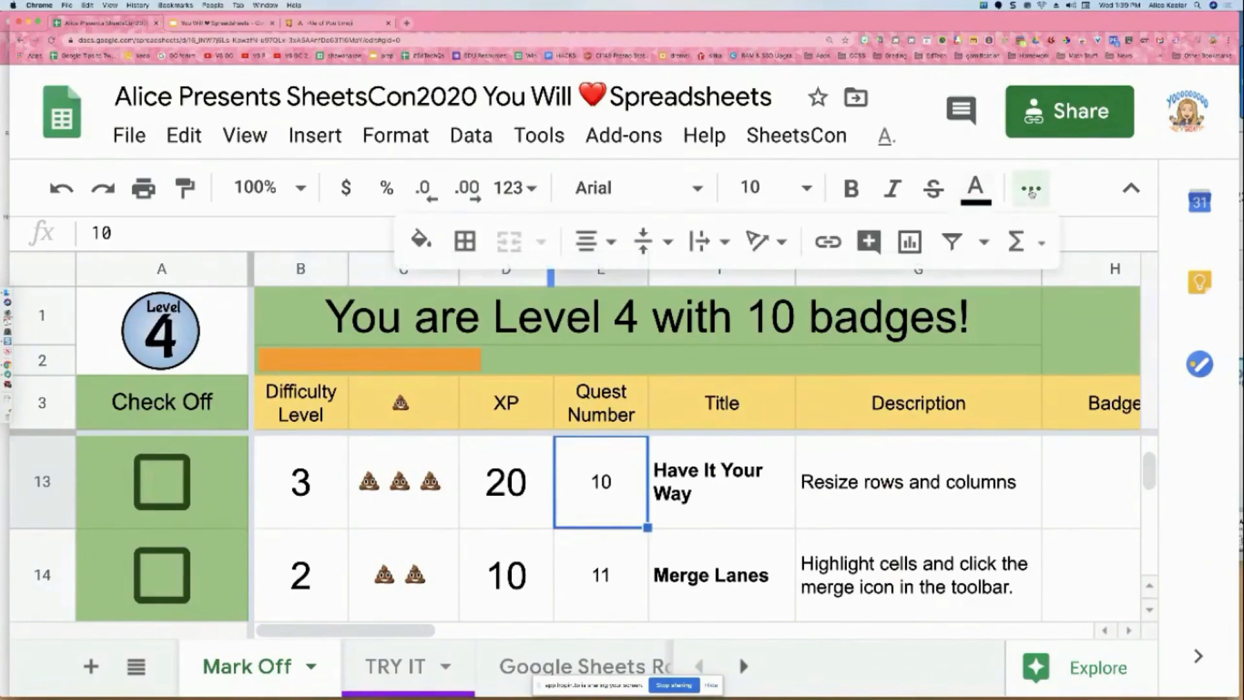
{"action": "left_click", "coordinate": [422, 241]}
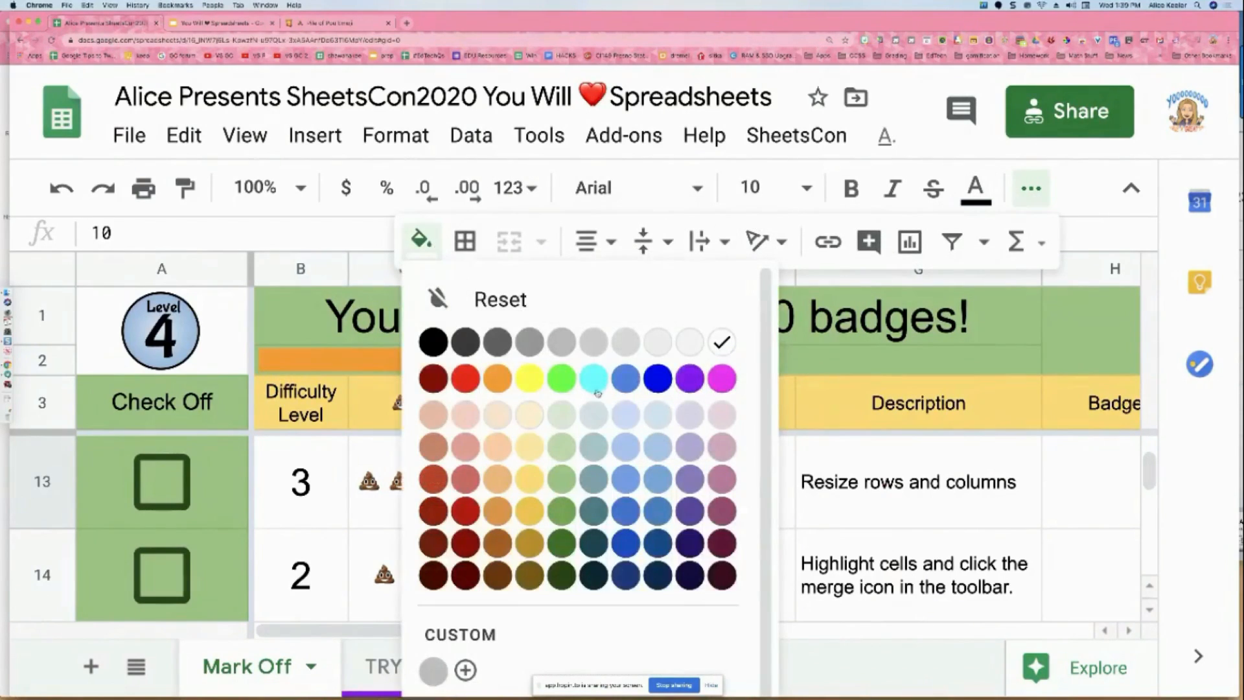
{"action": "left_click", "coordinate": [625, 408]}
{"action": "left_click", "coordinate": [768, 516]}
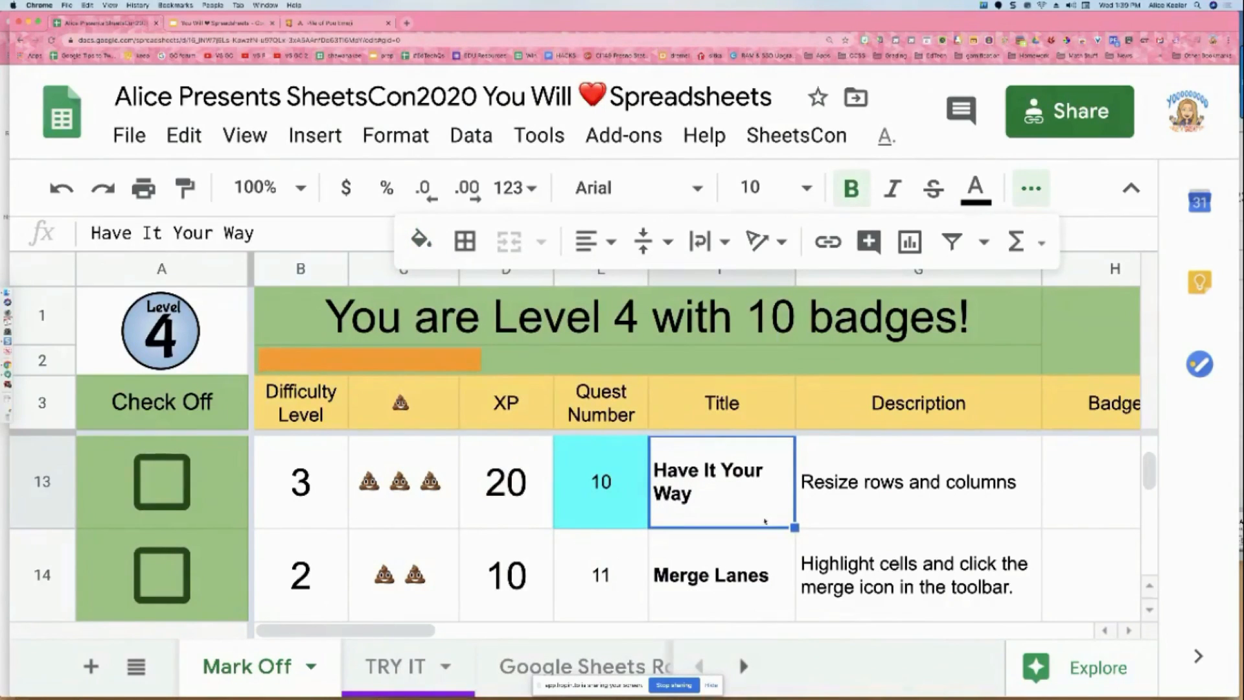
- On the TRY IT sheet, narrow the Paid column to roughly the width of its header text
{"action": "left_click", "coordinate": [407, 673]}
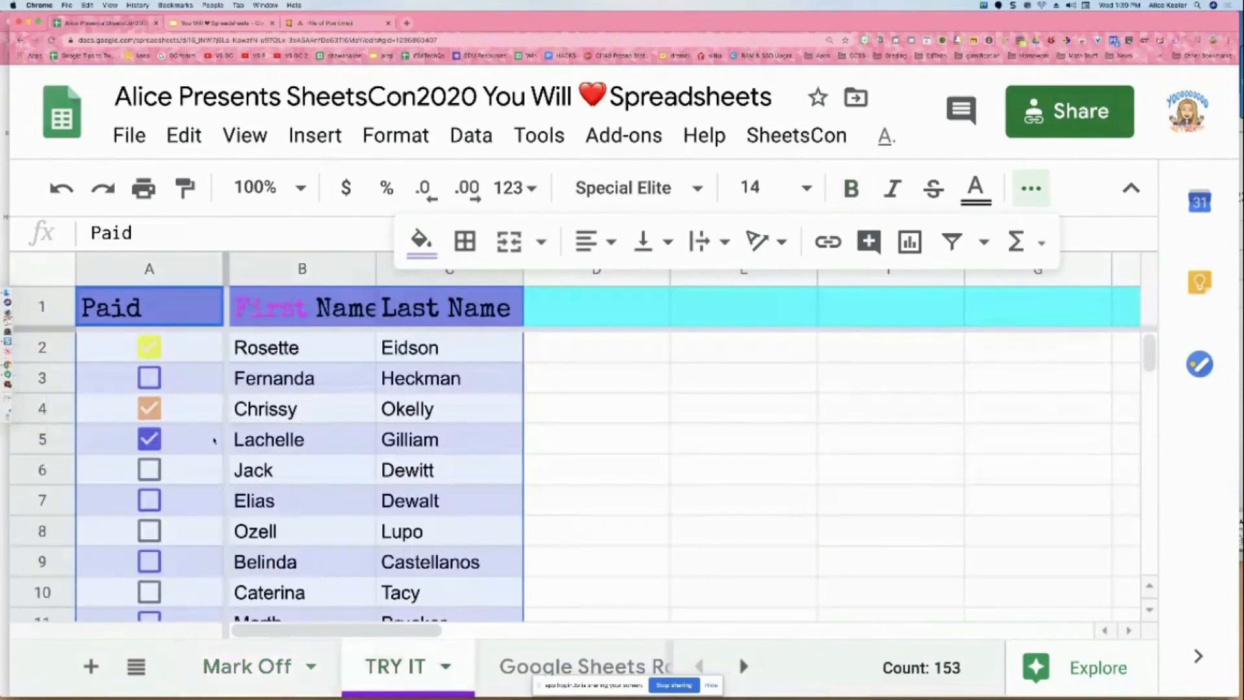
{"action": "left_click", "coordinate": [211, 435]}
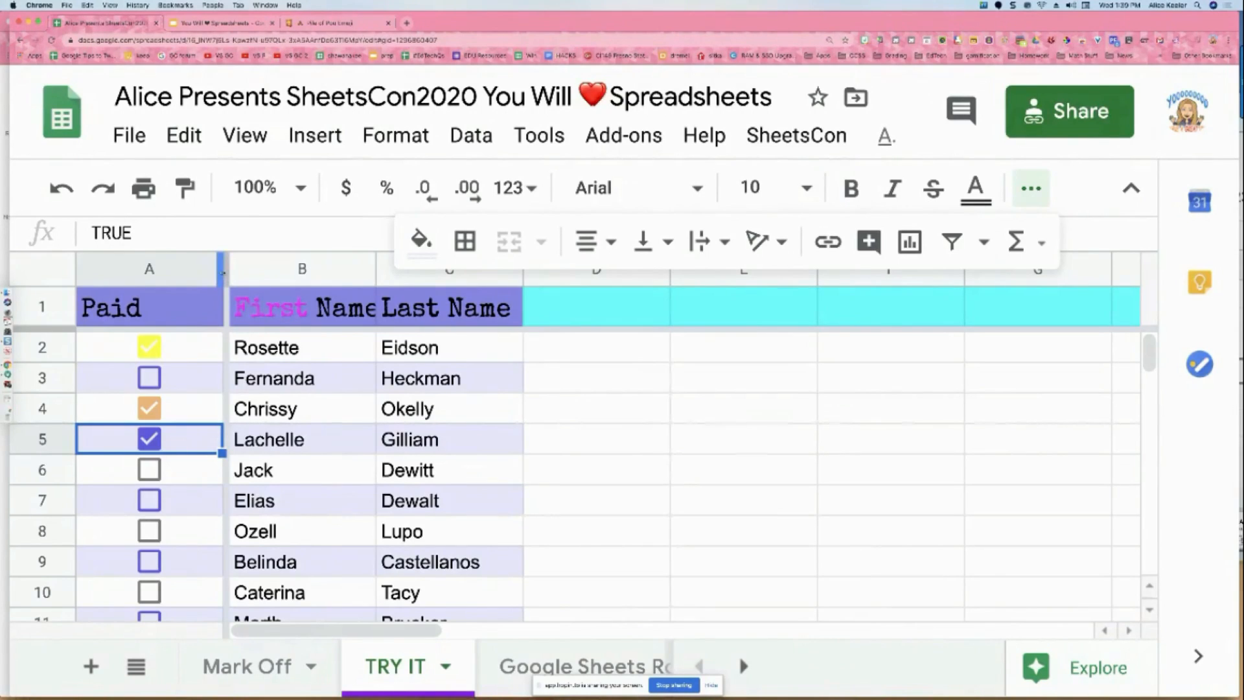
{"action": "left_click_drag", "start_coordinate": [221, 269], "coordinate": [220, 269]}
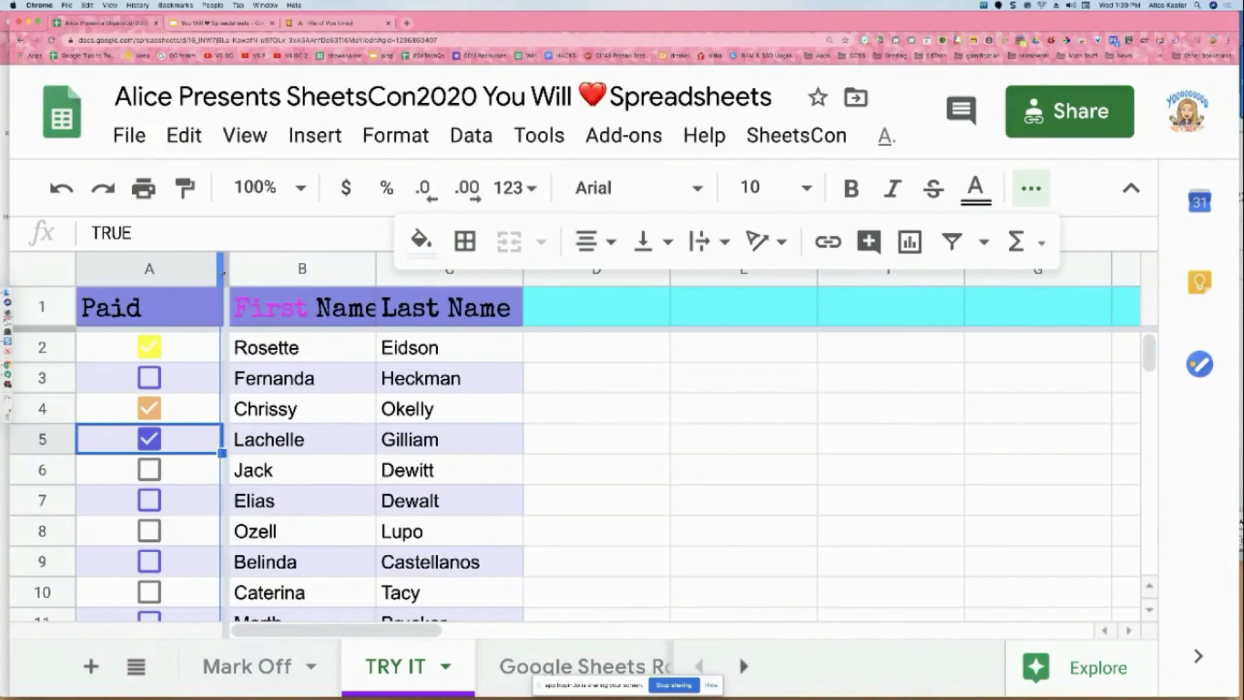
{"action": "left_click_drag", "start_coordinate": [221, 269], "coordinate": [151, 272]}
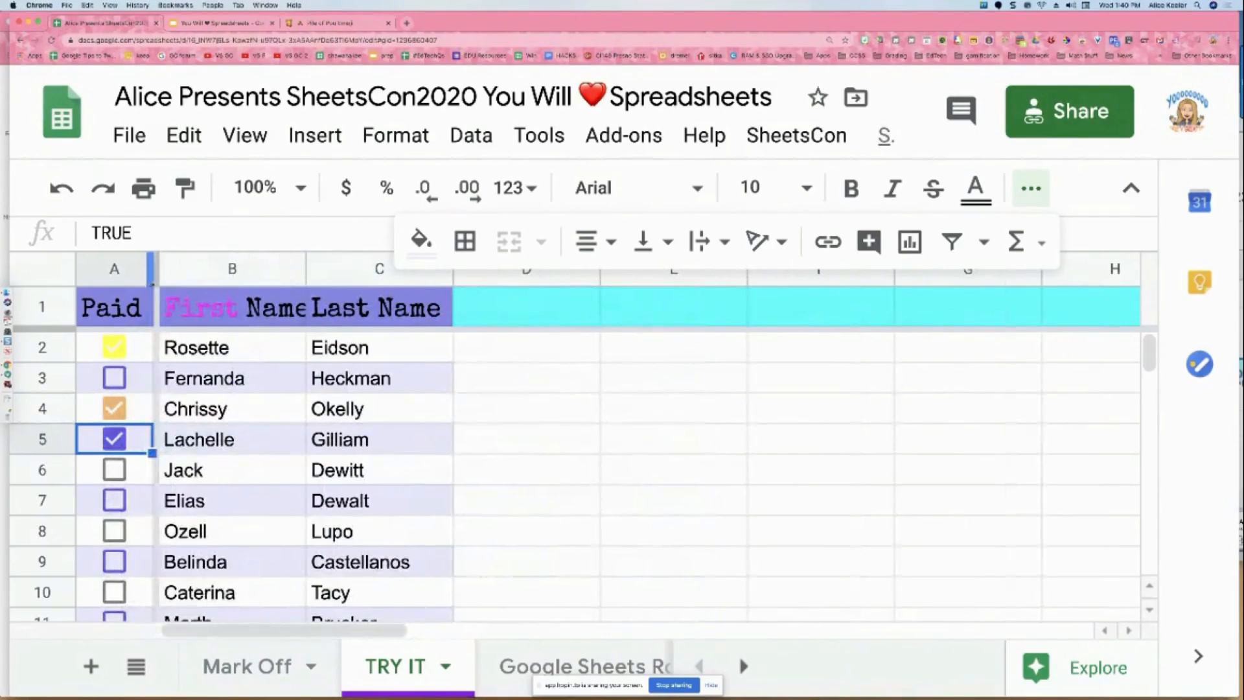
- Fit the First Name column to its contents, shrink it to a few letters wide, and fit it to its contents again
{"action": "left_click", "coordinate": [252, 270]}
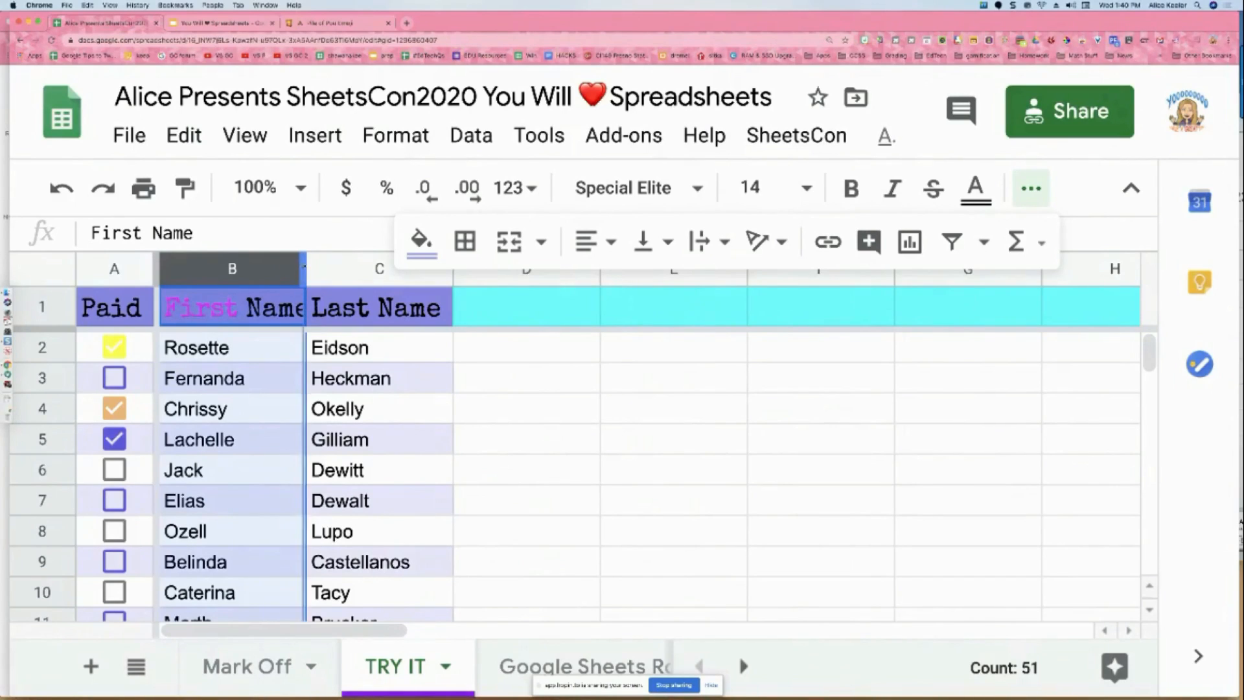
{"action": "double_click", "coordinate": [304, 266]}
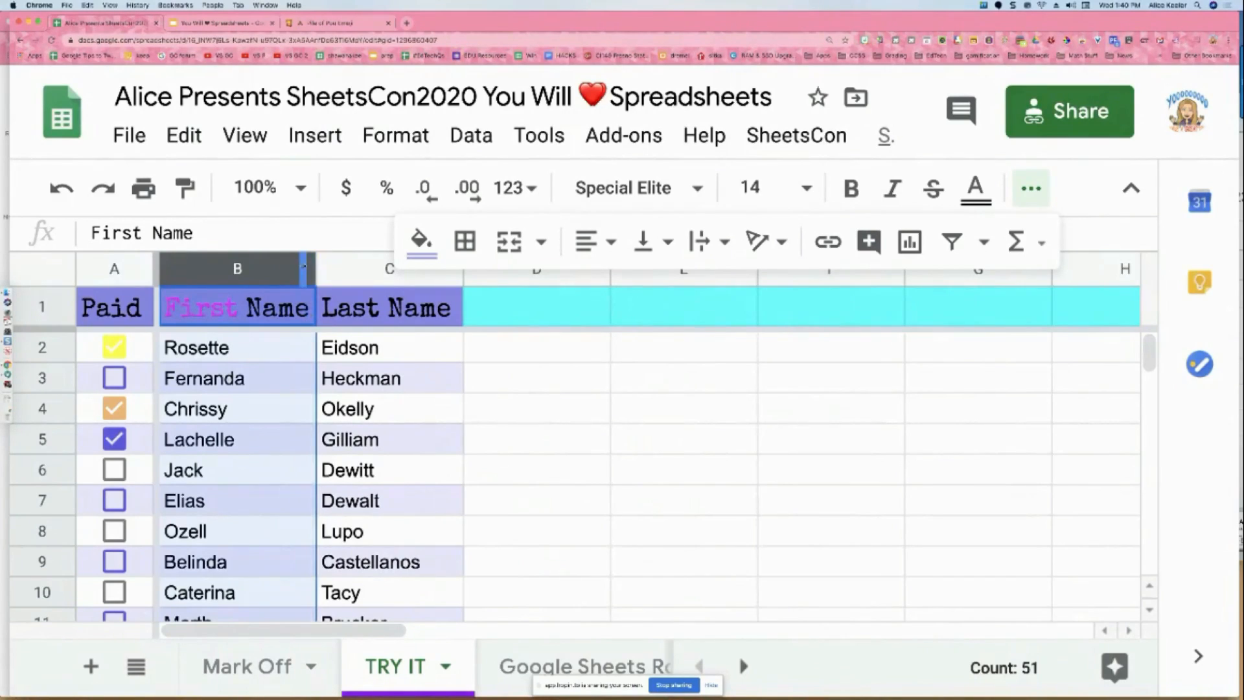
{"action": "left_click_drag", "start_coordinate": [304, 265], "coordinate": [188, 283]}
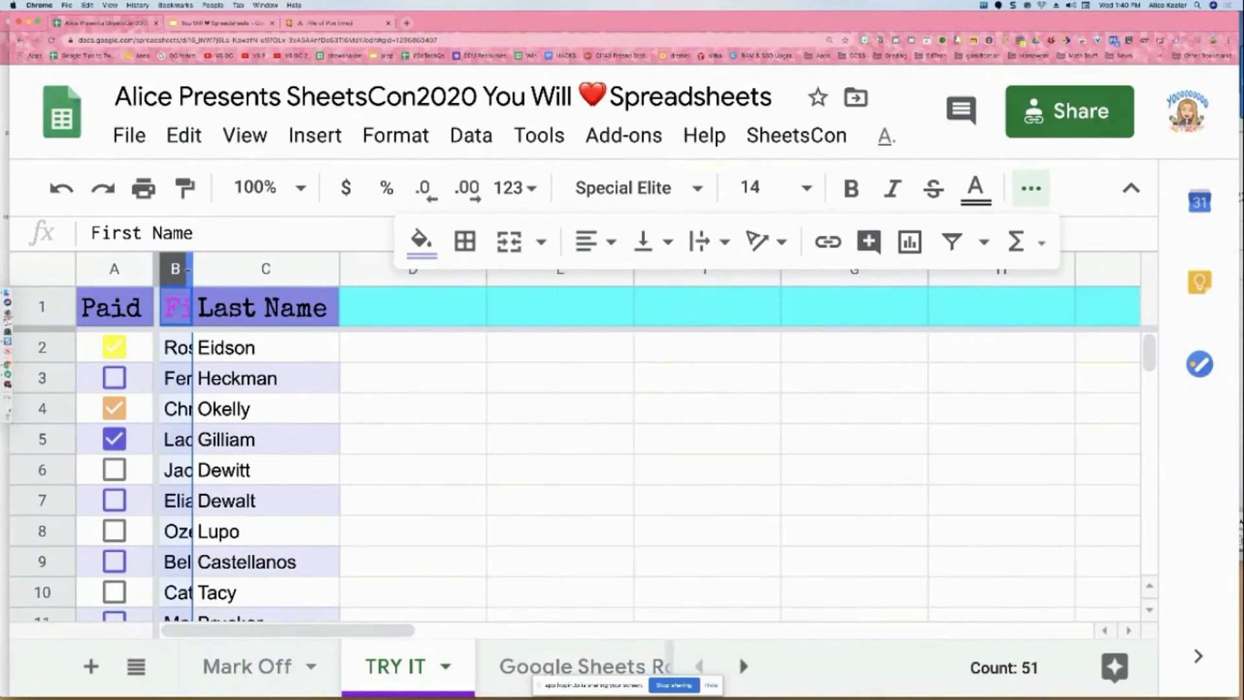
{"action": "double_click", "coordinate": [188, 269]}
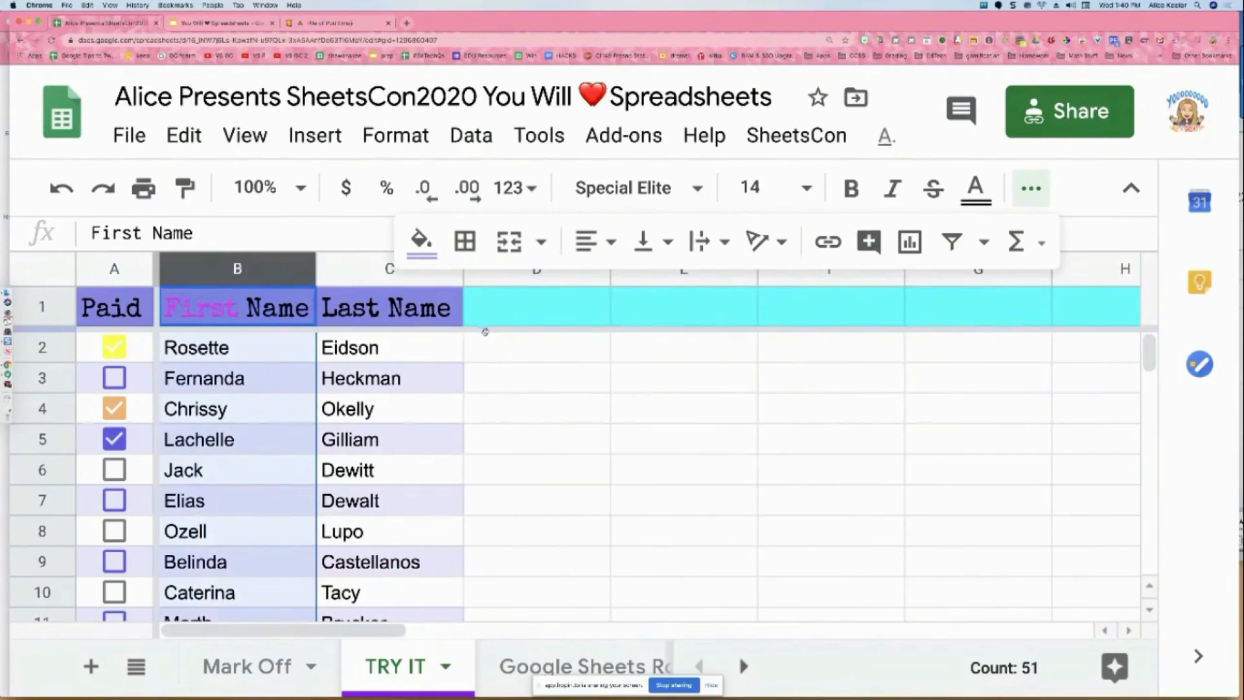
- Widen the Last Name column well beyond its header text and narrow columns E through G together to thin strips
{"action": "left_click_drag", "start_coordinate": [463, 272], "coordinate": [556, 302]}
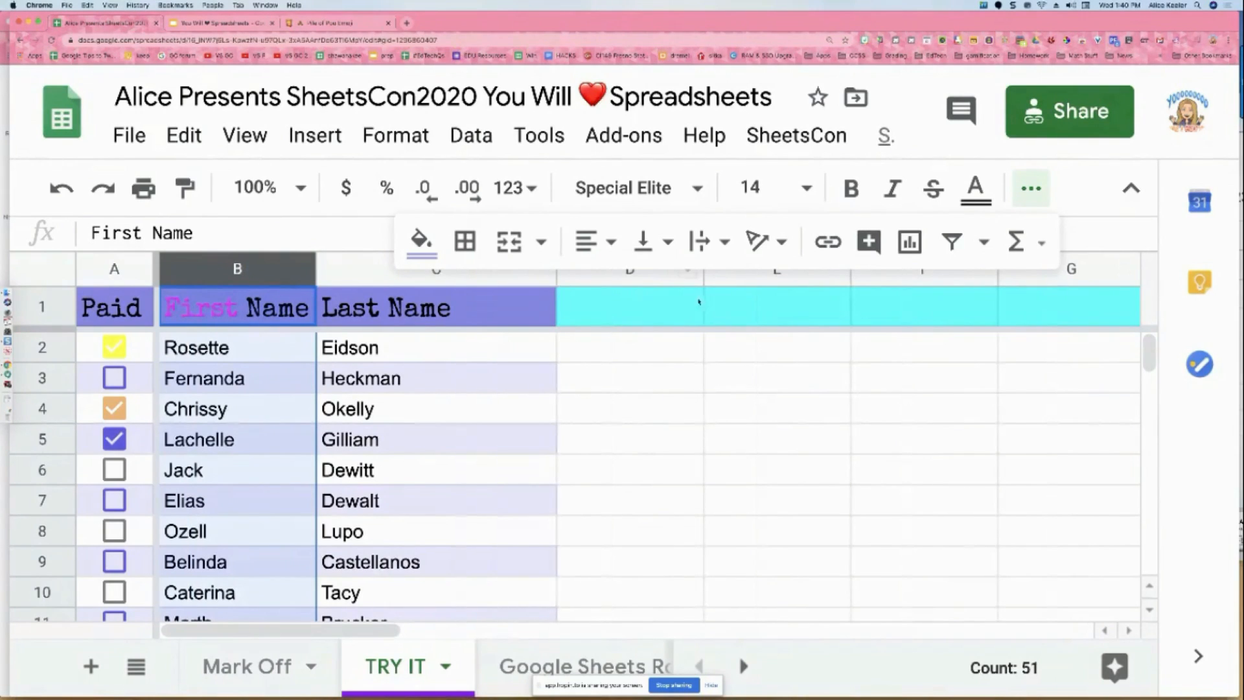
{"action": "left_click_drag", "start_coordinate": [733, 274], "coordinate": [1030, 304]}
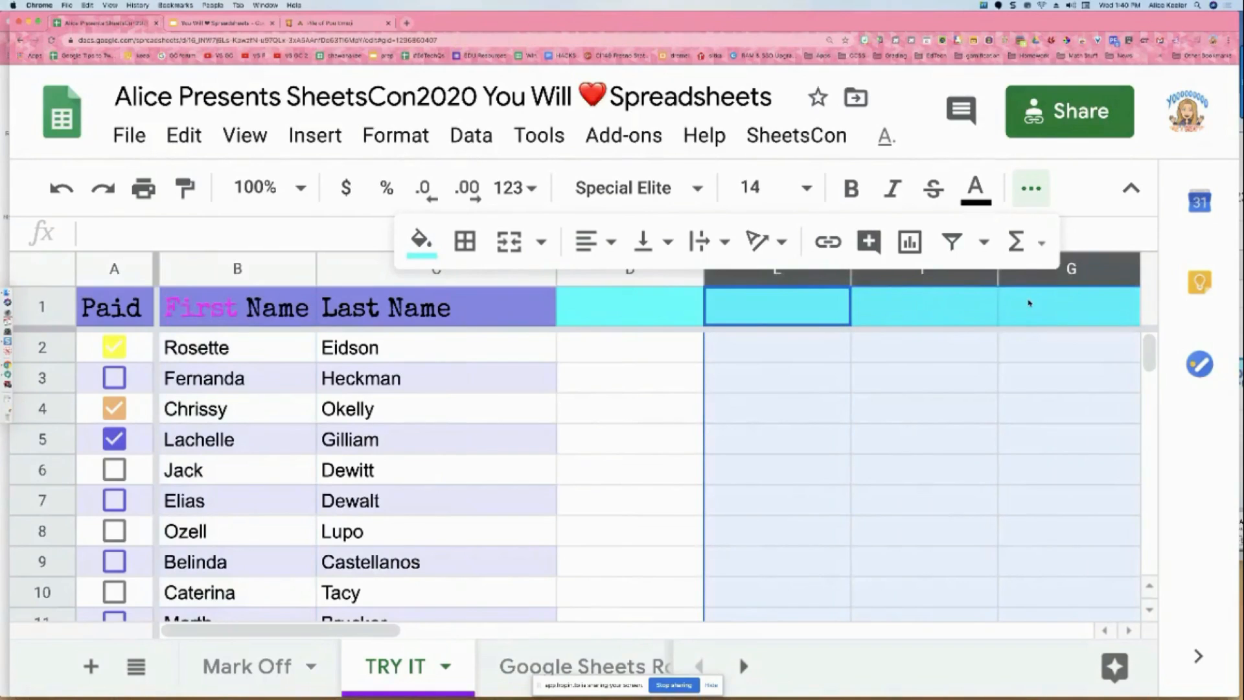
{"action": "left_click_drag", "start_coordinate": [997, 277], "coordinate": [879, 282]}
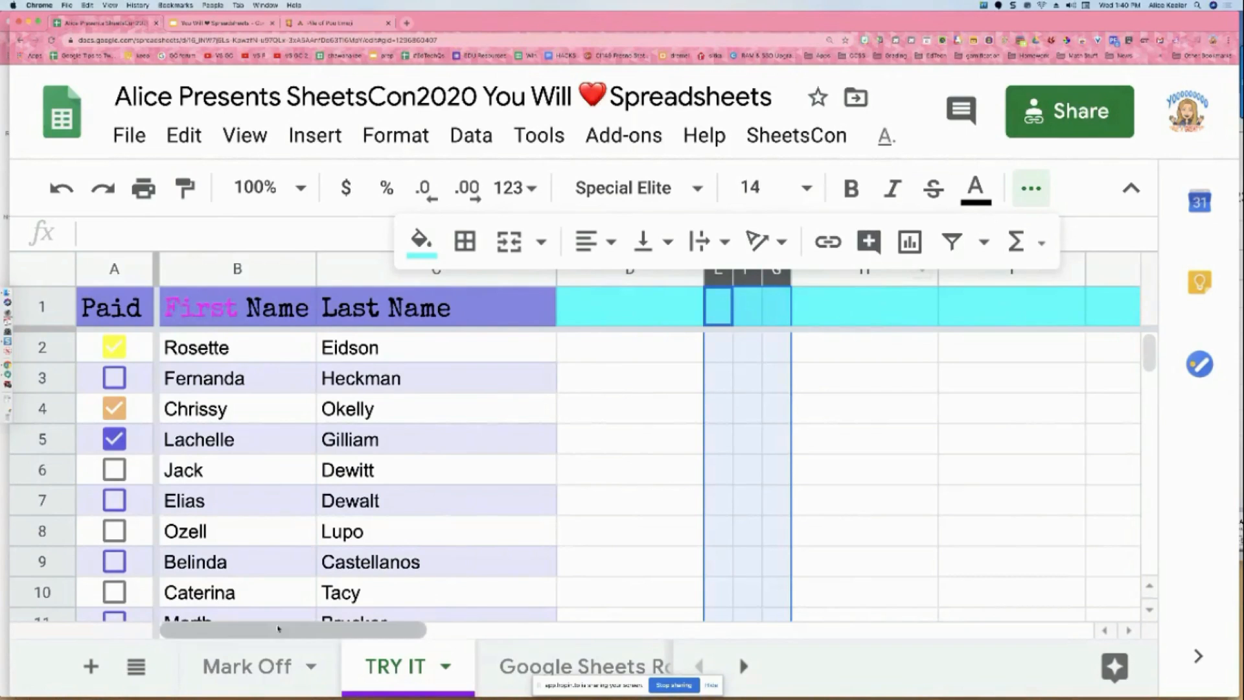
- Add a new blank sheet and resize its whole grid, making all columns about half as wide and all rows about twice as tall
{"action": "left_click", "coordinate": [89, 666]}
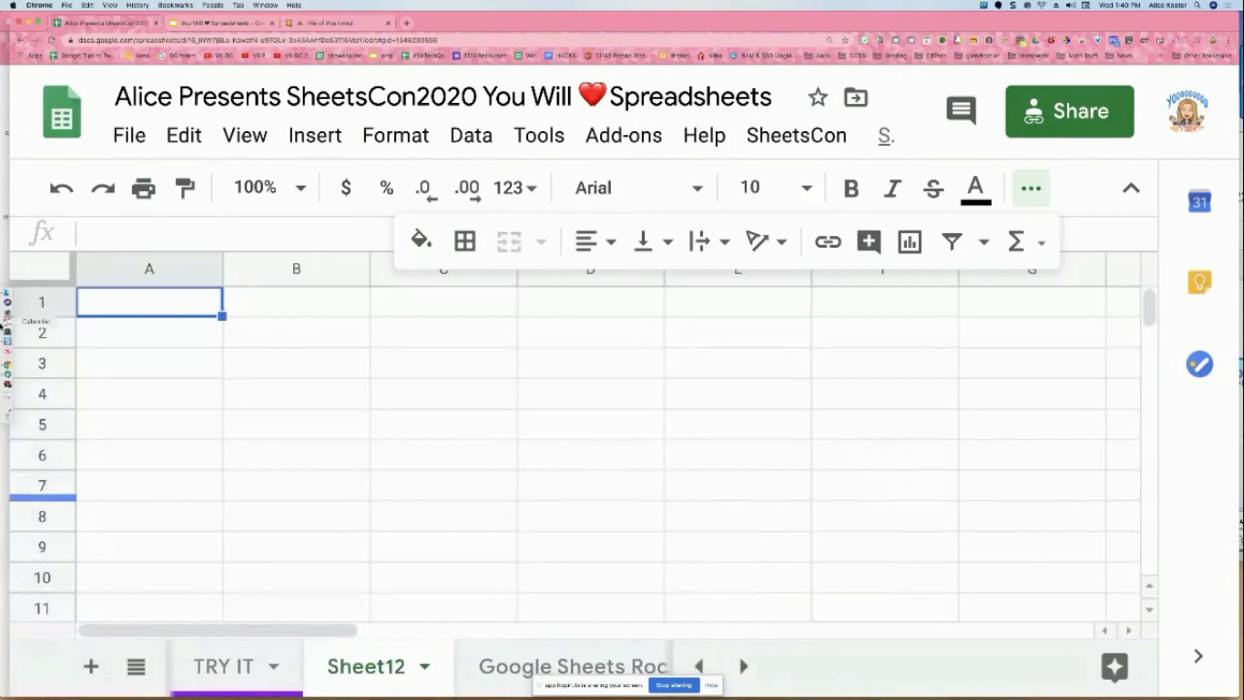
{"action": "left_click", "coordinate": [33, 267]}
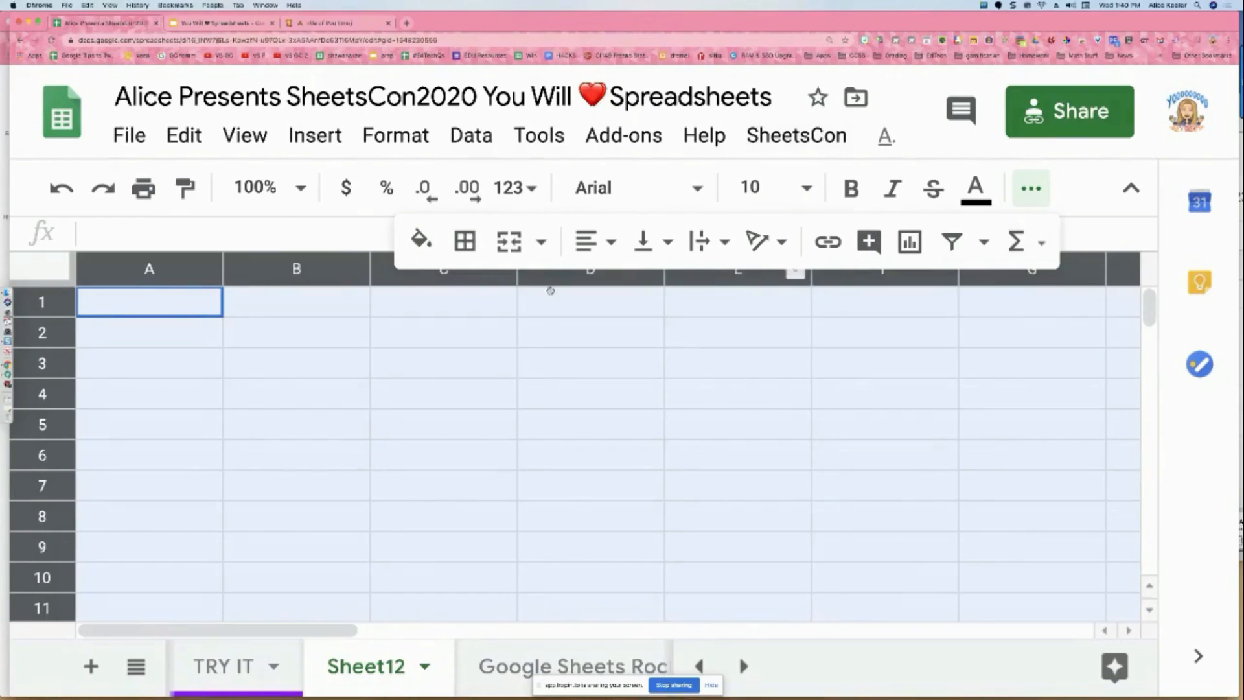
{"action": "left_click_drag", "start_coordinate": [221, 266], "coordinate": [151, 275]}
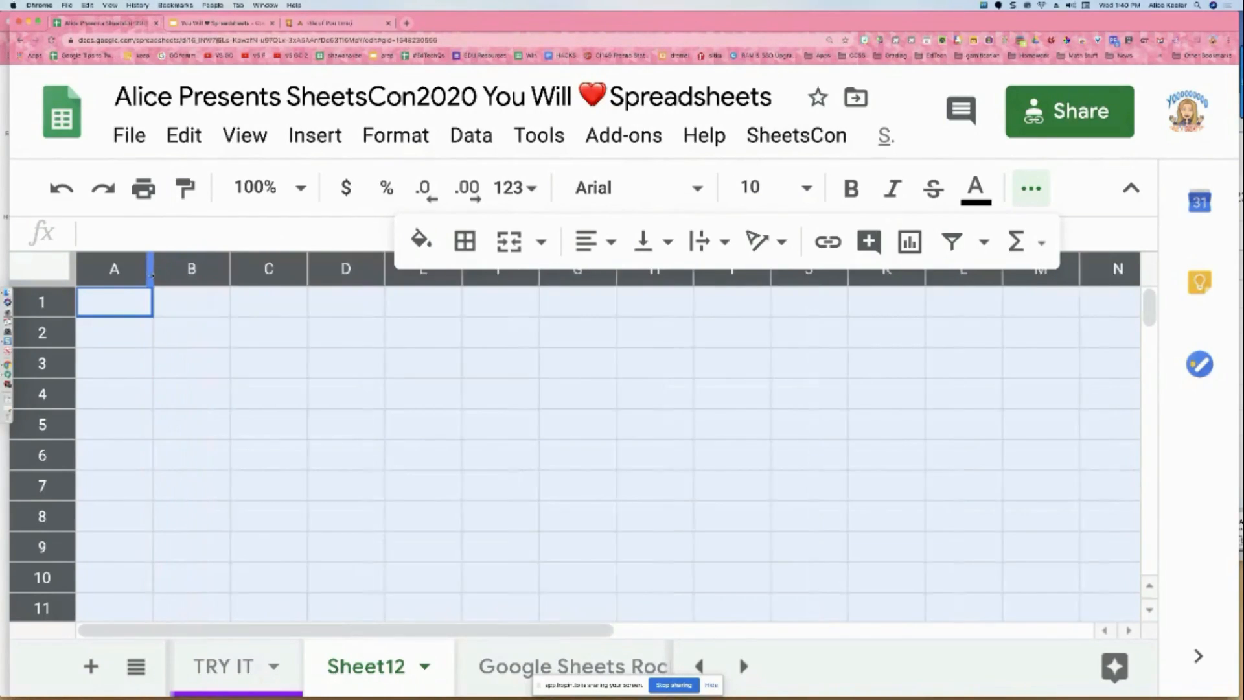
{"action": "left_click_drag", "start_coordinate": [32, 408], "coordinate": [37, 462]}
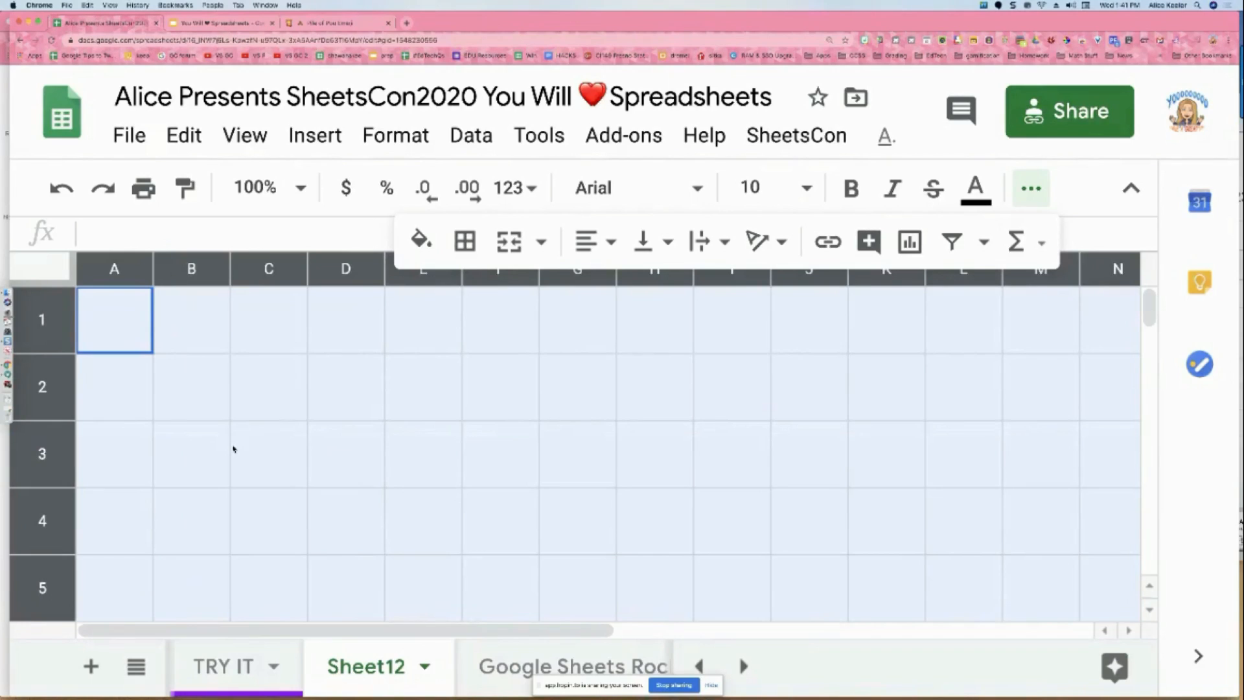
- Go back to the Mark Off sheet and check off quest 10, Have It Your Way
{"action": "scroll", "coordinate": [233, 687], "scroll_direction": "left", "scroll_amount": 3}
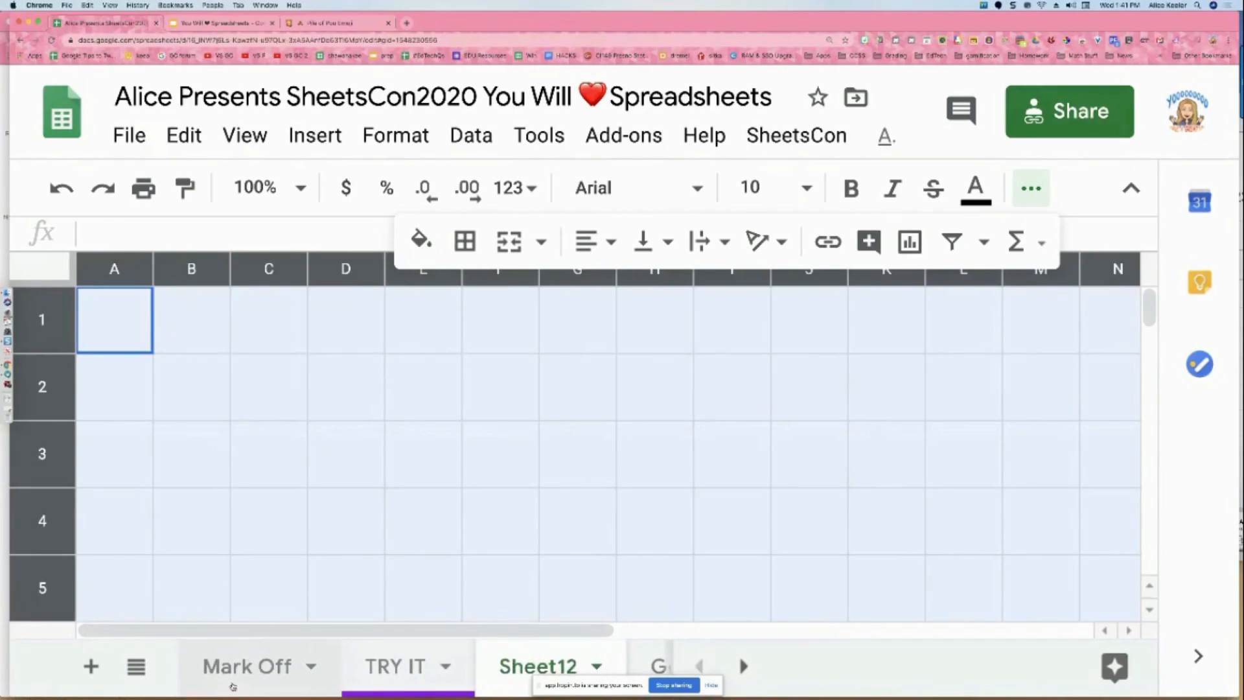
{"action": "left_click", "coordinate": [243, 673]}
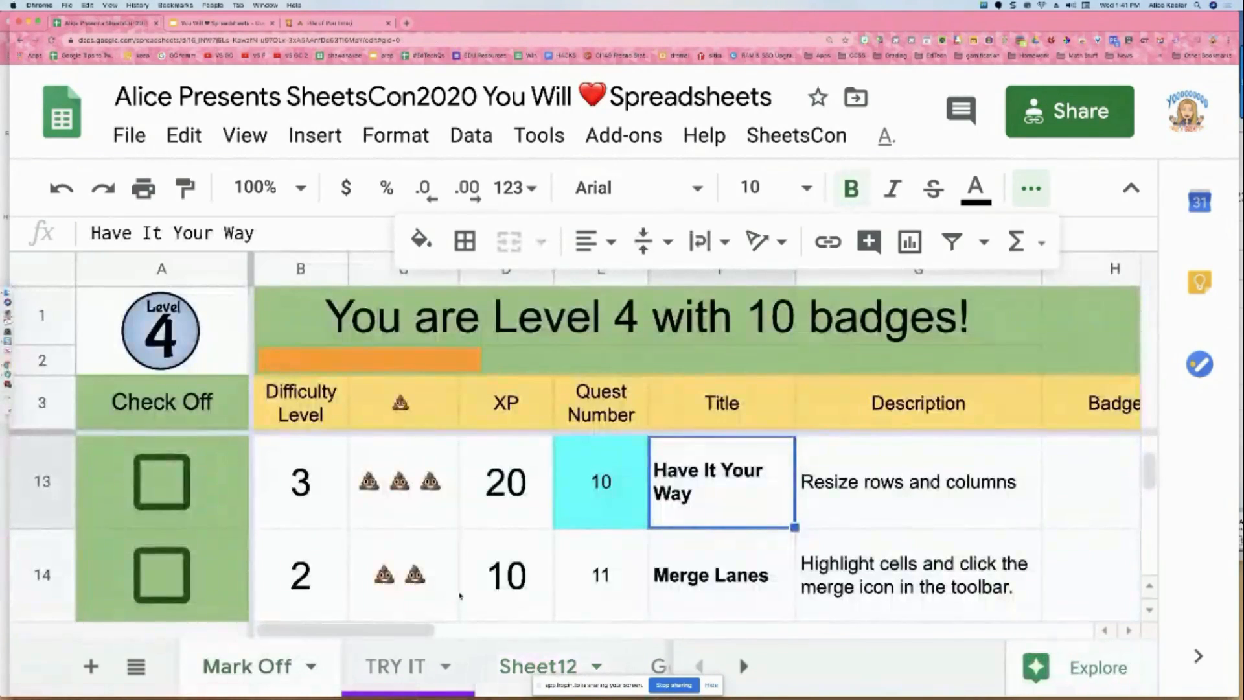
{"action": "left_click", "coordinate": [169, 489]}
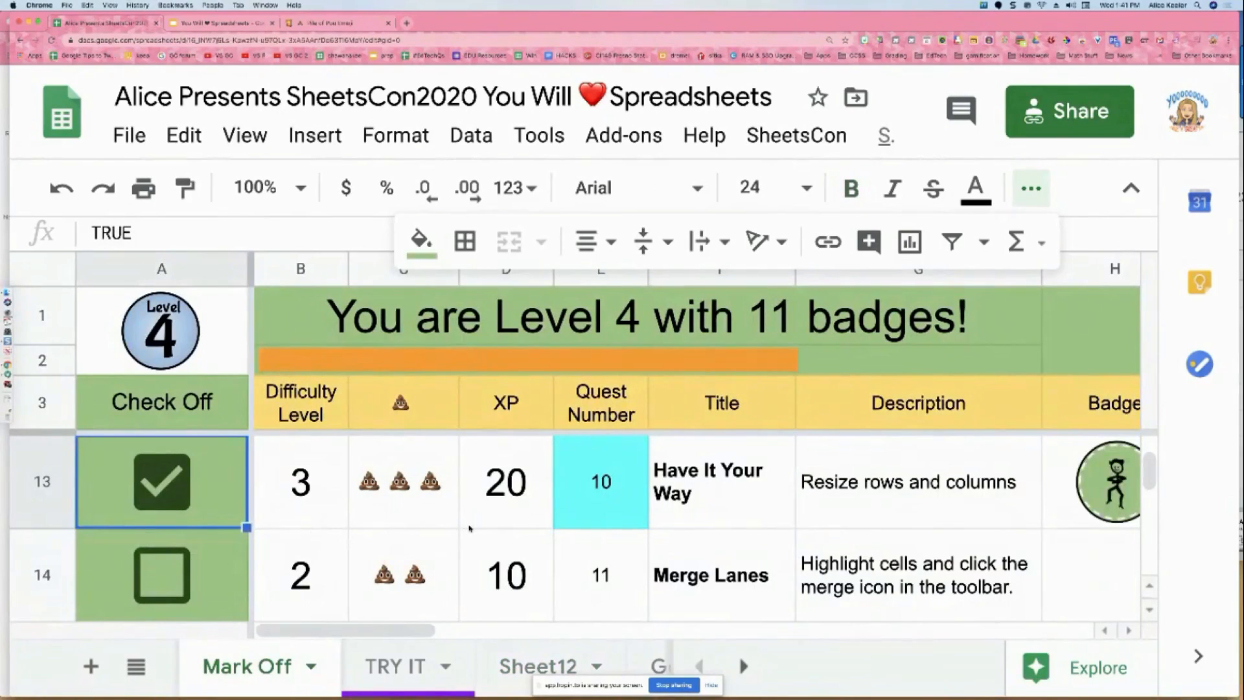
- Enter a question about the presenter's favorite color in the Have It Your Way row's ASK A QUESTION cell and submit it with the cartoon character's script
{"action": "scroll", "coordinate": [470, 528], "scroll_direction": "up", "scroll_amount": 4}
{"action": "scroll", "coordinate": [470, 528], "scroll_direction": "down", "scroll_amount": 2}
{"action": "scroll", "coordinate": [470, 528], "scroll_direction": "down", "scroll_amount": 2}
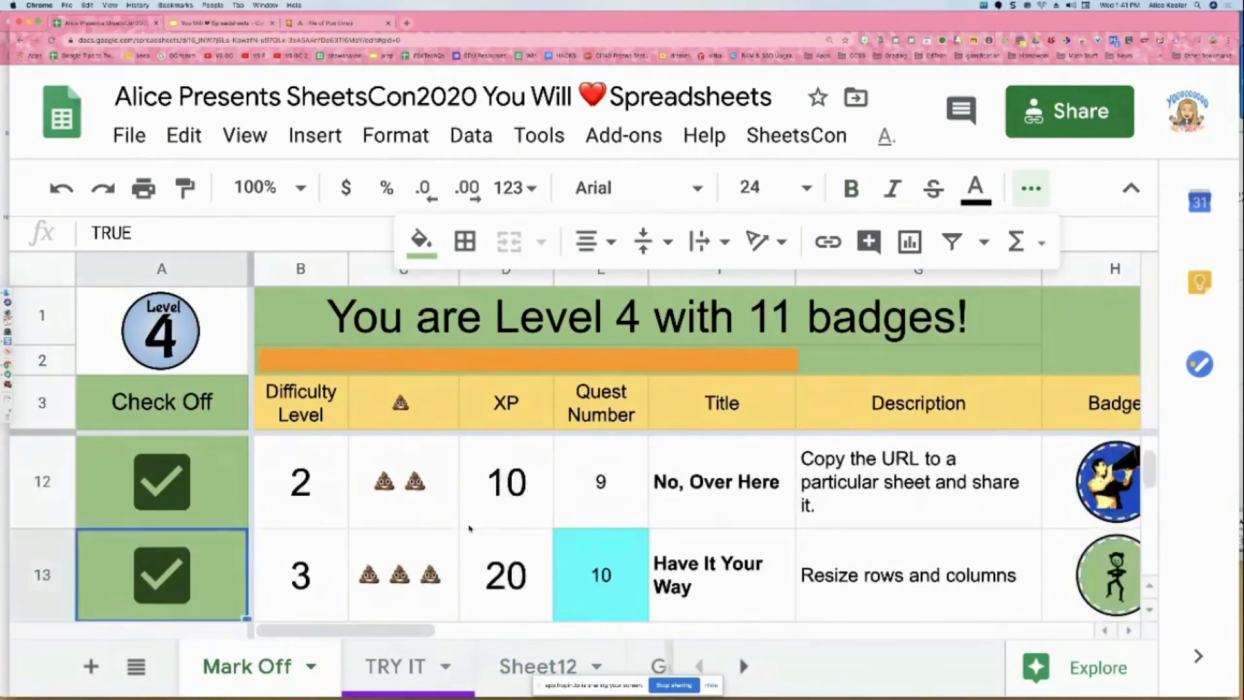
{"action": "left_click", "coordinate": [377, 463]}
{"action": "key", "text": "Right"}
{"action": "key", "text": "Right"}
{"action": "key", "text": "Right"}
{"action": "key", "text": "Right"}
{"action": "key", "text": "Right"}
{"action": "key", "text": "Right"}
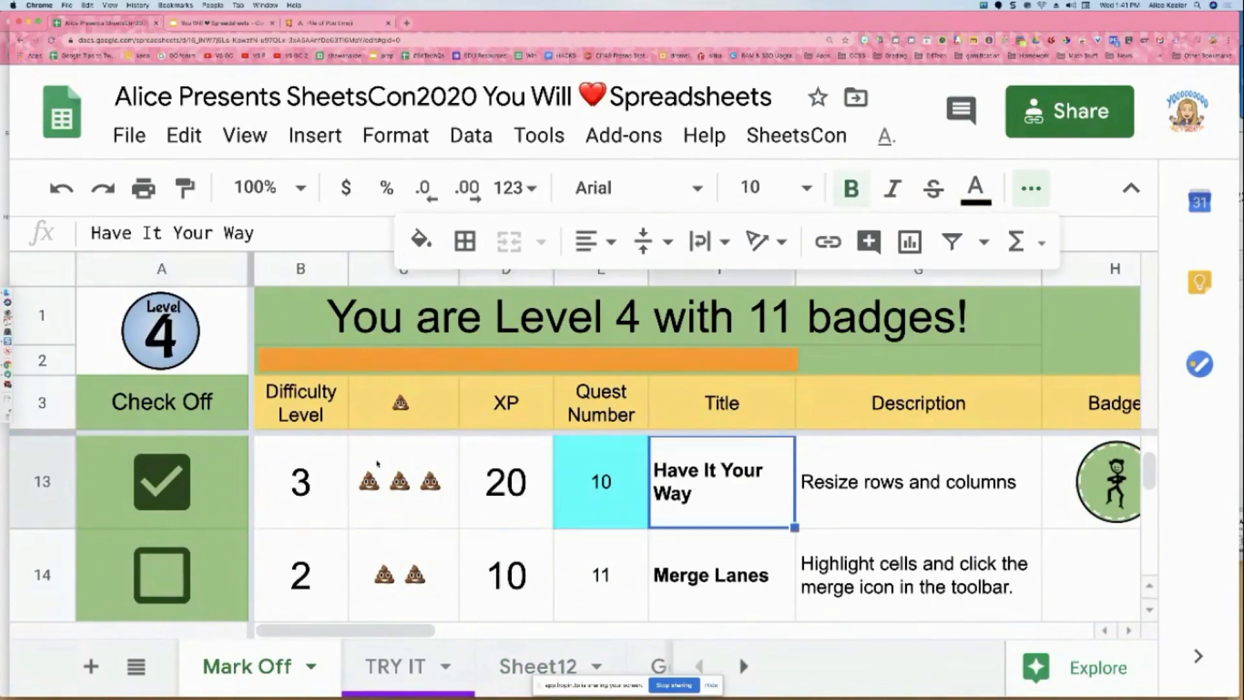
{"action": "key", "text": "Right"}
{"action": "key", "text": "Right"}
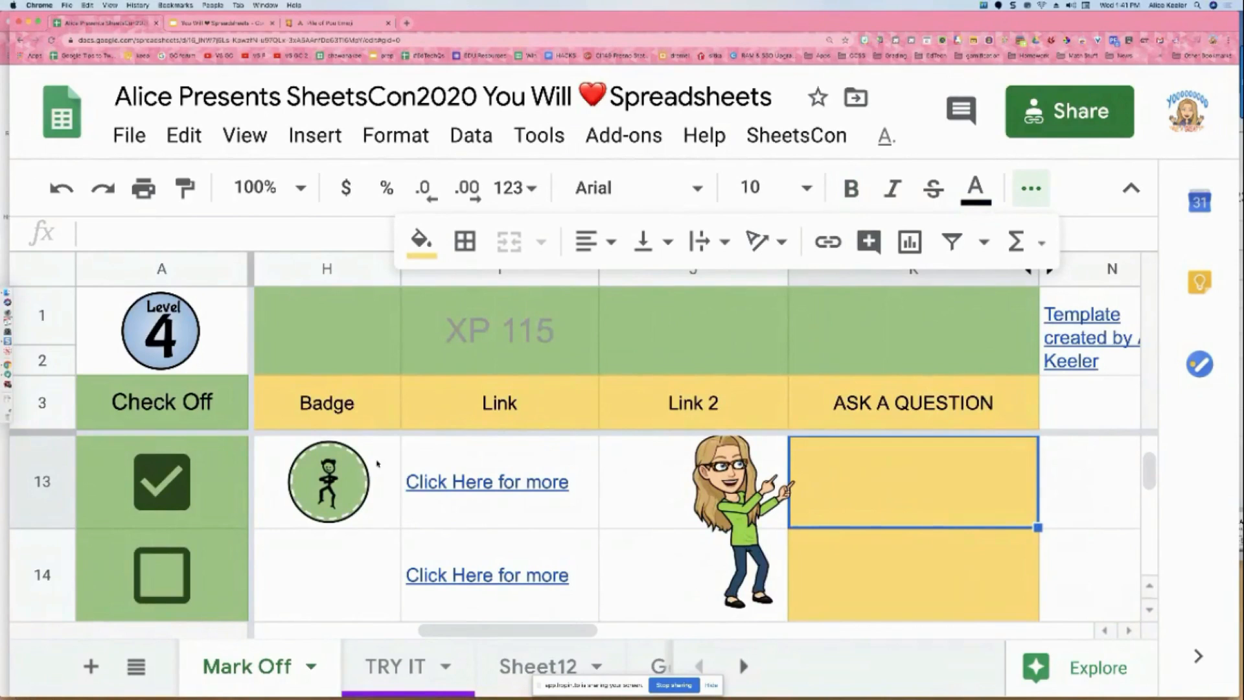
{"action": "type", "text": "What is your favorite color Alice?"}
{"action": "key", "text": "Return"}
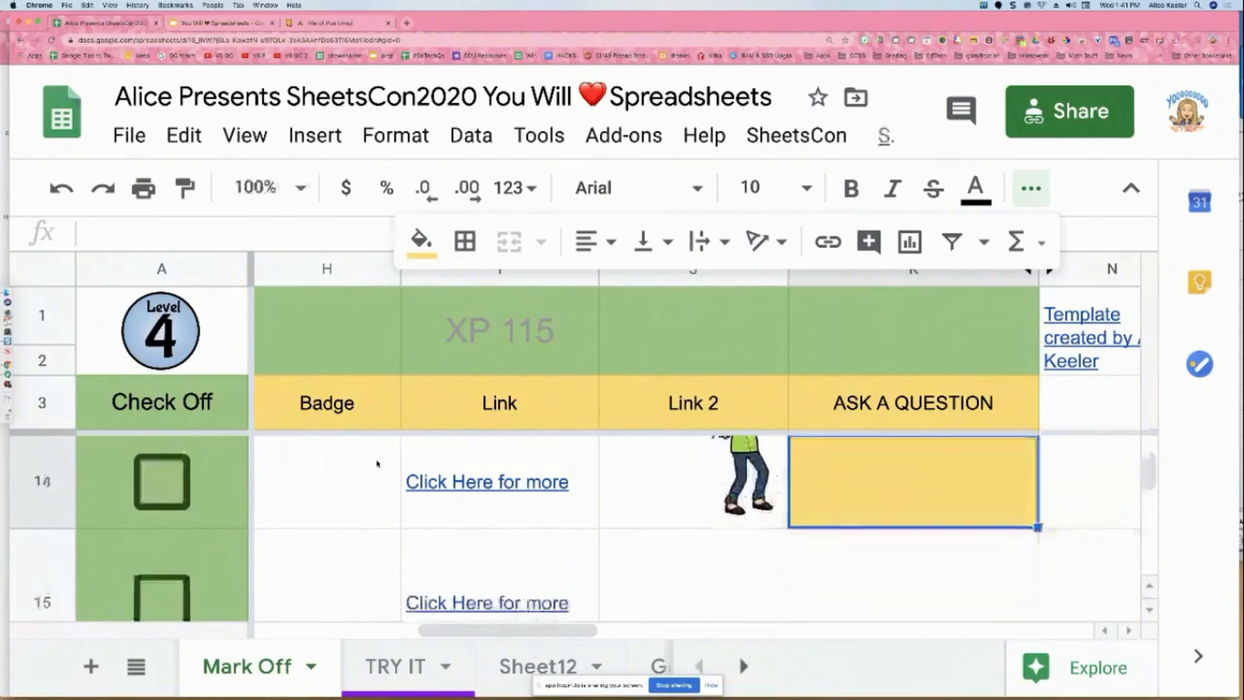
{"action": "key", "text": "Up"}
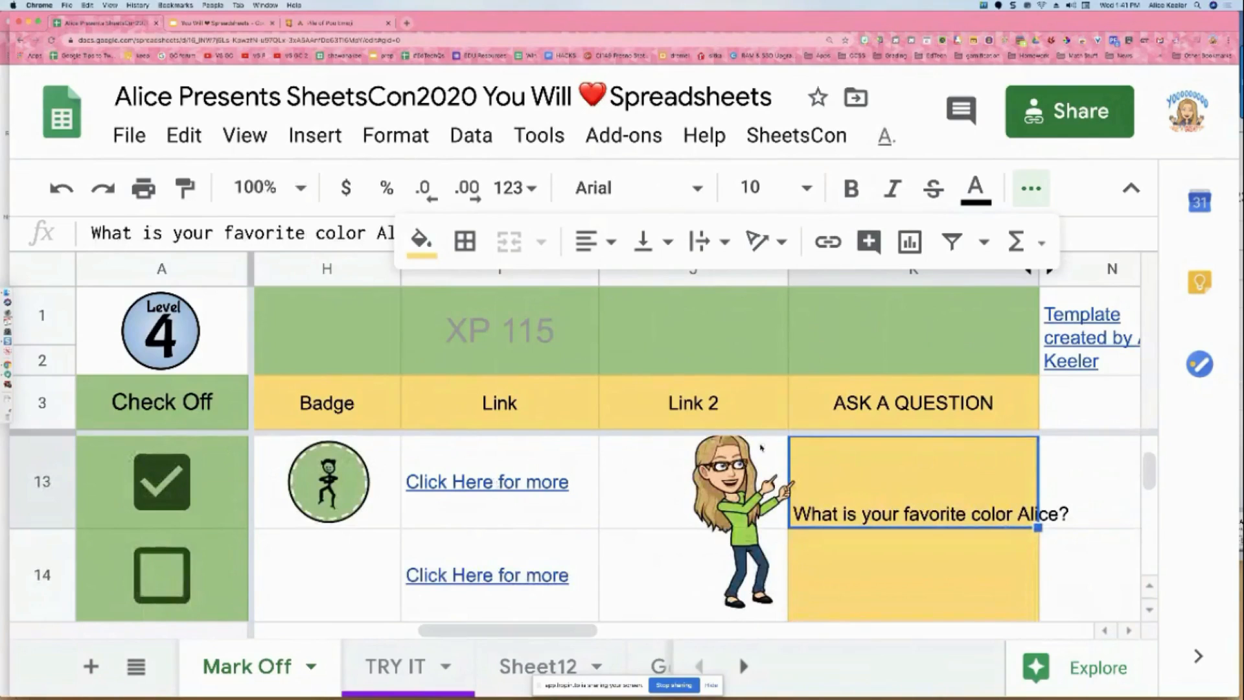
{"action": "left_click", "coordinate": [744, 540]}
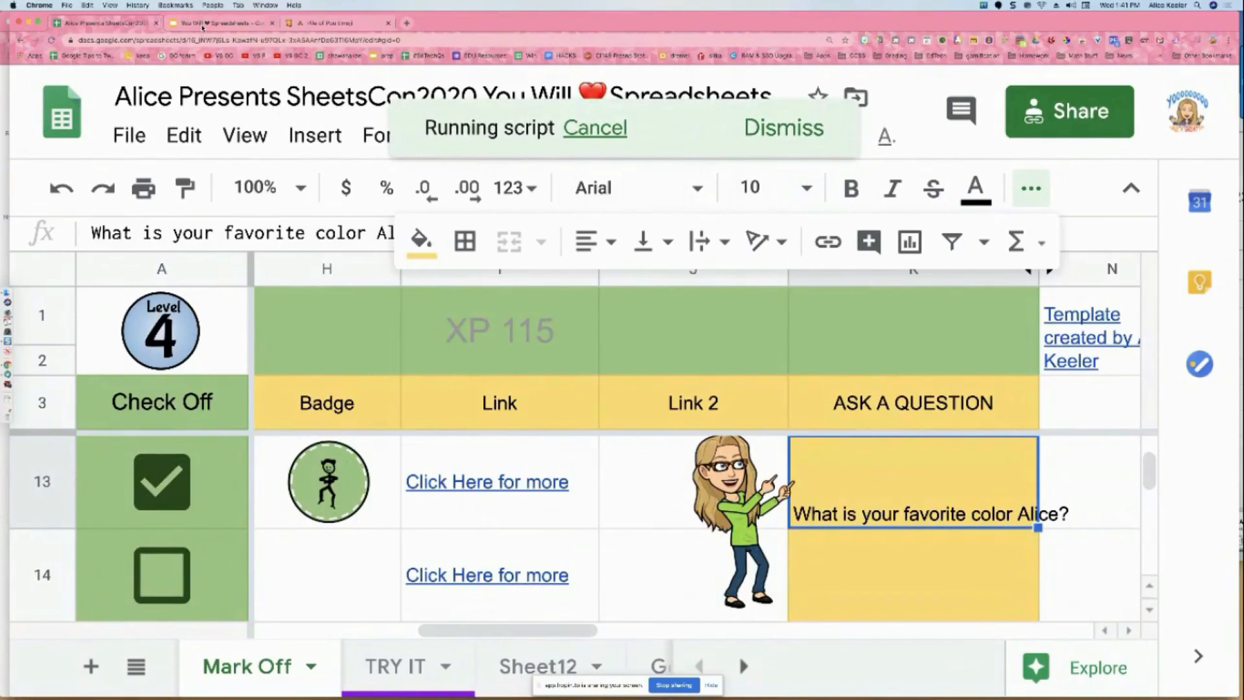
- Switch to the You Will ❤ Spreadsheets presentation and find the slide with the submitted favorite color question after the Questions slide
{"action": "left_click", "coordinate": [202, 25]}
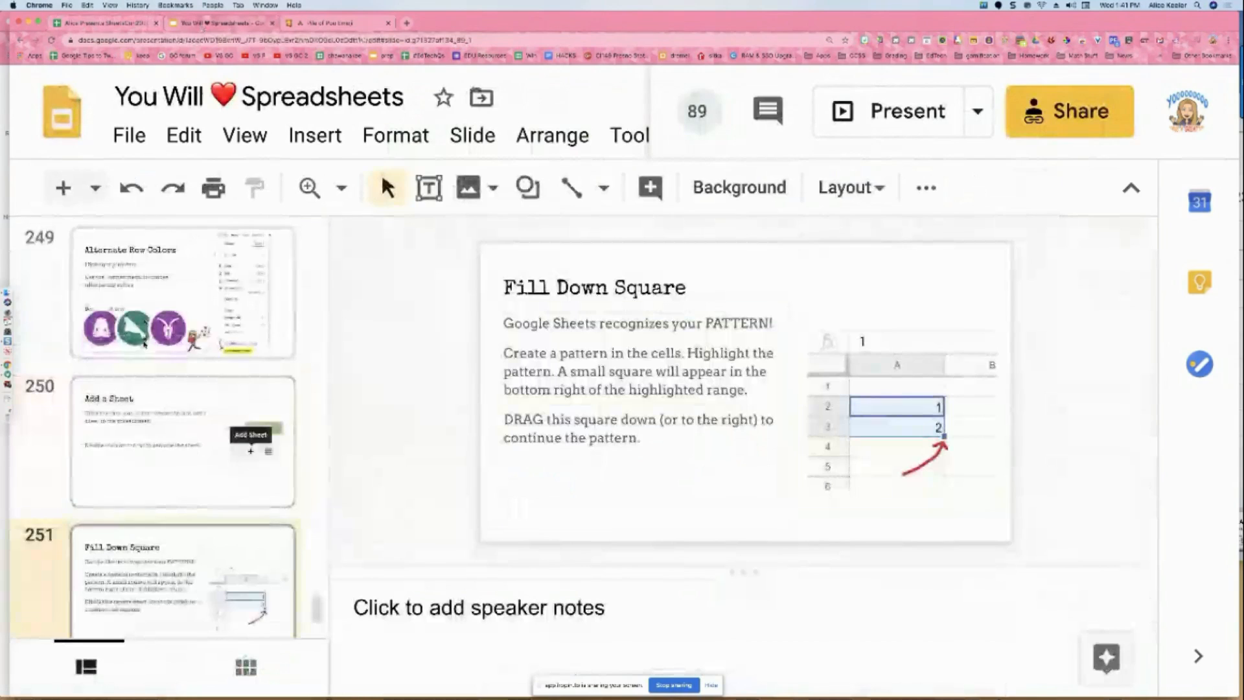
{"action": "scroll", "coordinate": [144, 344], "scroll_direction": "up", "scroll_amount": 20}
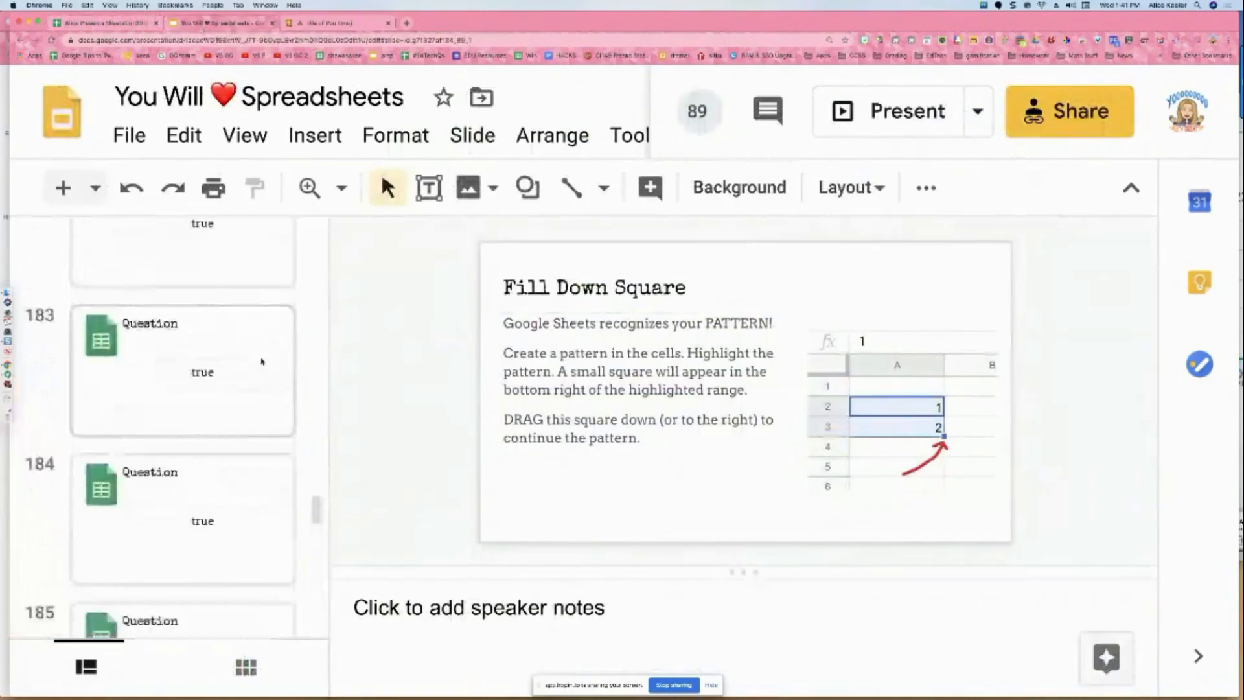
{"action": "left_click_drag", "start_coordinate": [316, 509], "coordinate": [333, 262]}
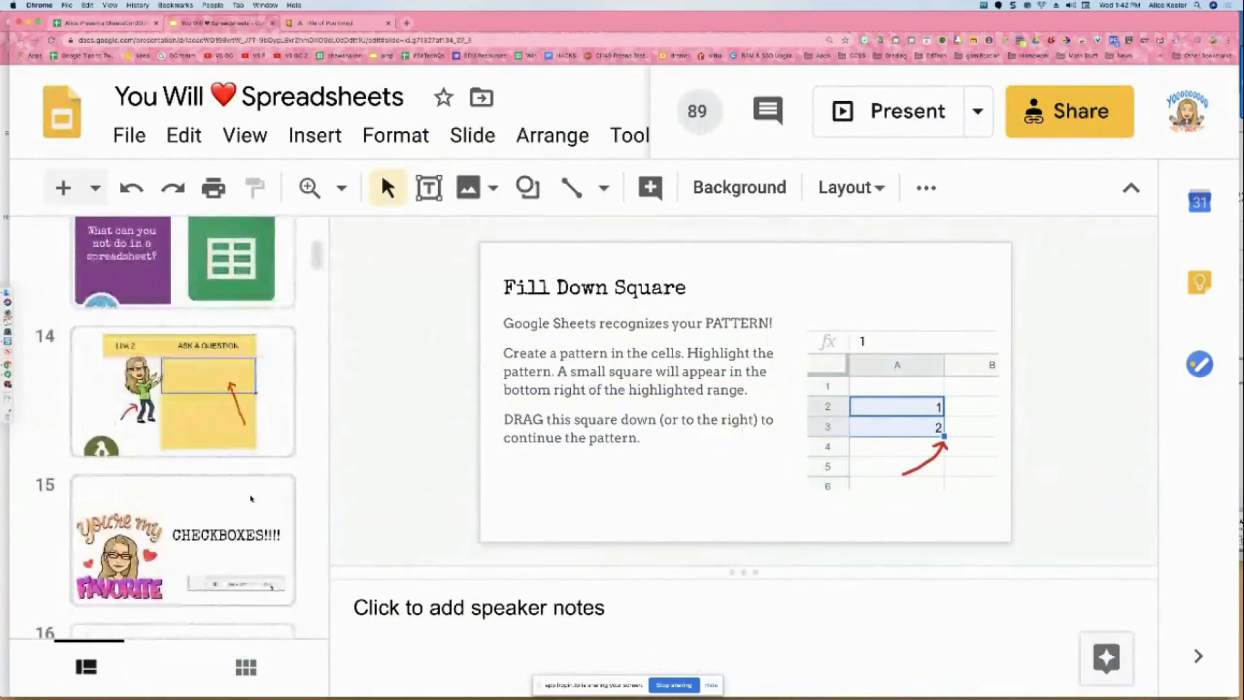
{"action": "left_click", "coordinate": [251, 498]}
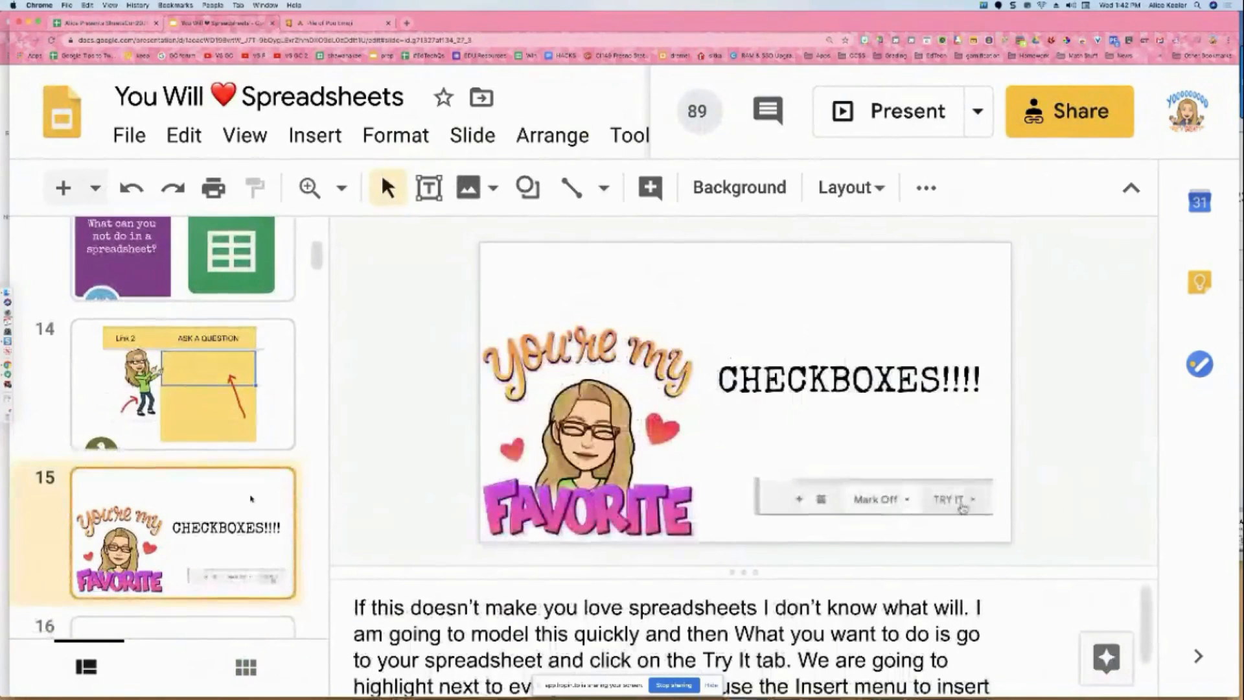
{"action": "key", "text": "Down"}
{"action": "key", "text": "Down"}
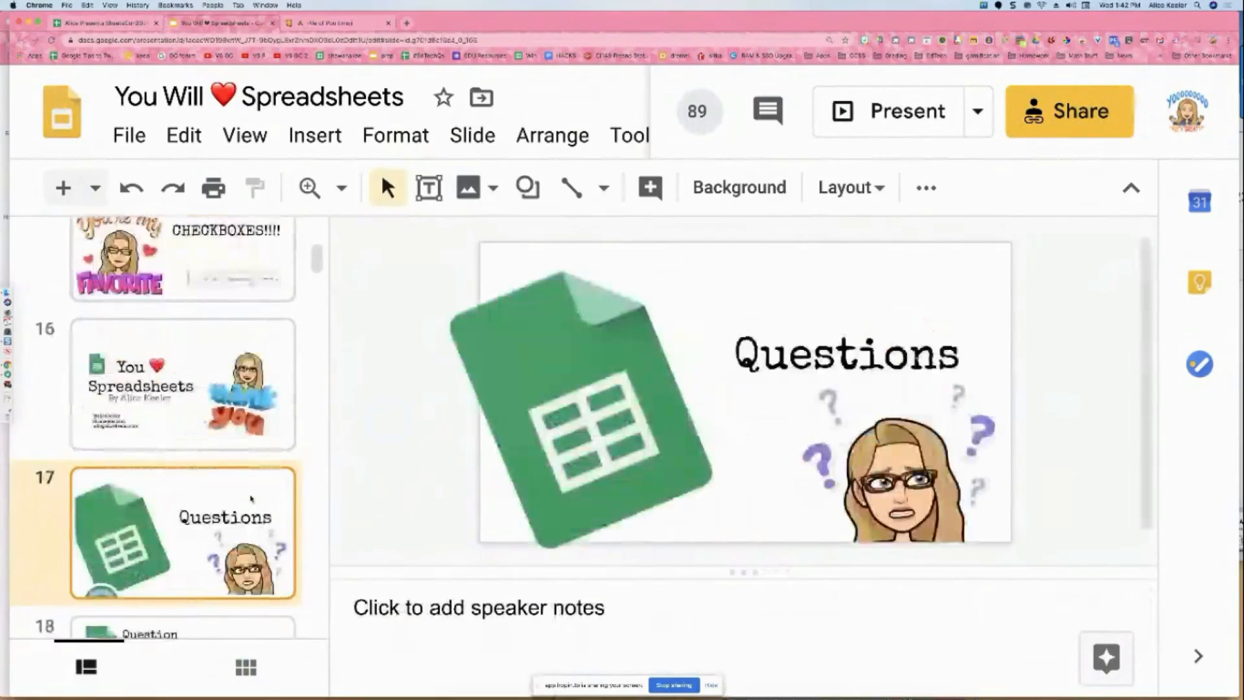
{"action": "key", "text": "Down"}
{"action": "key", "text": "Down"}
{"action": "key", "text": "Down"}
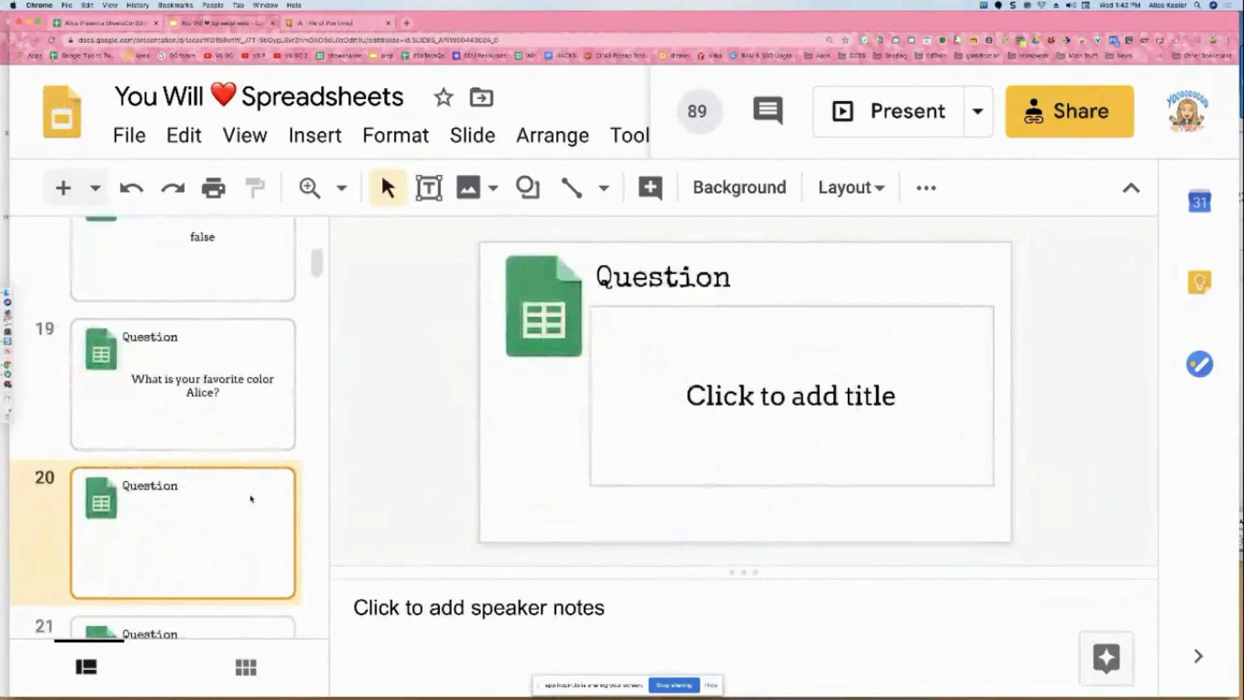
{"action": "key", "text": "Up"}
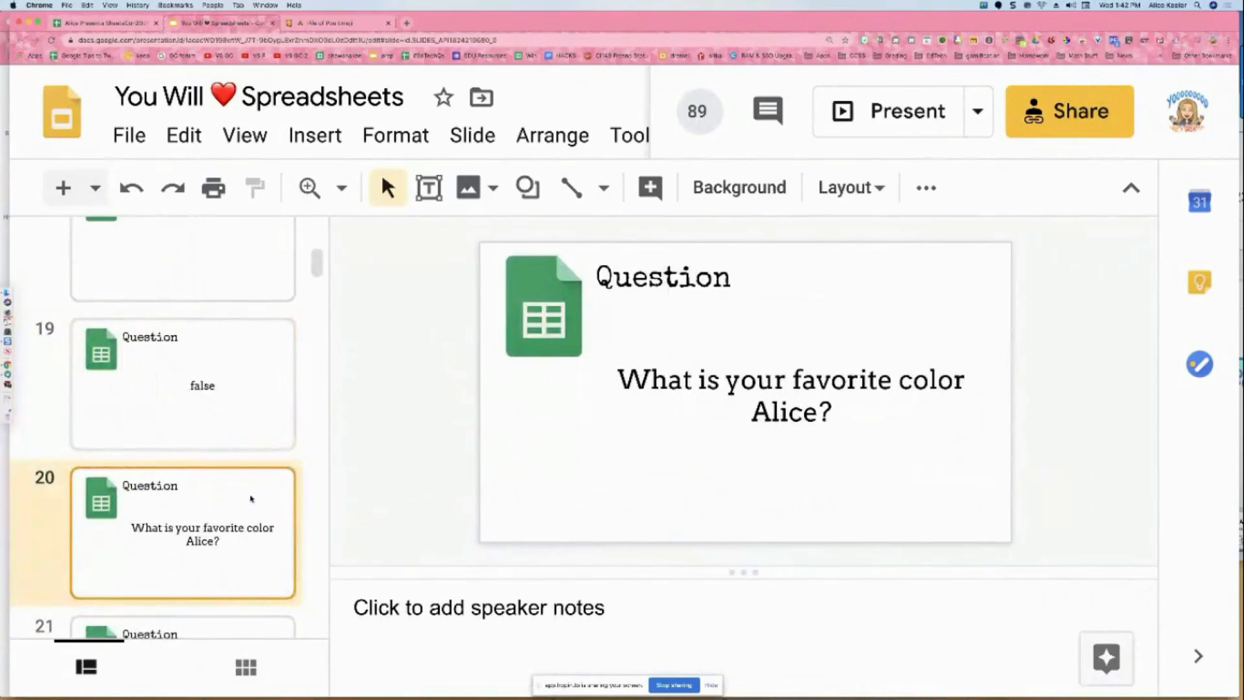
- Look through the incoming question slides after the Questions slide and open the one asking how to turn off "Alternating Colors"
{"action": "key", "text": "Up"}
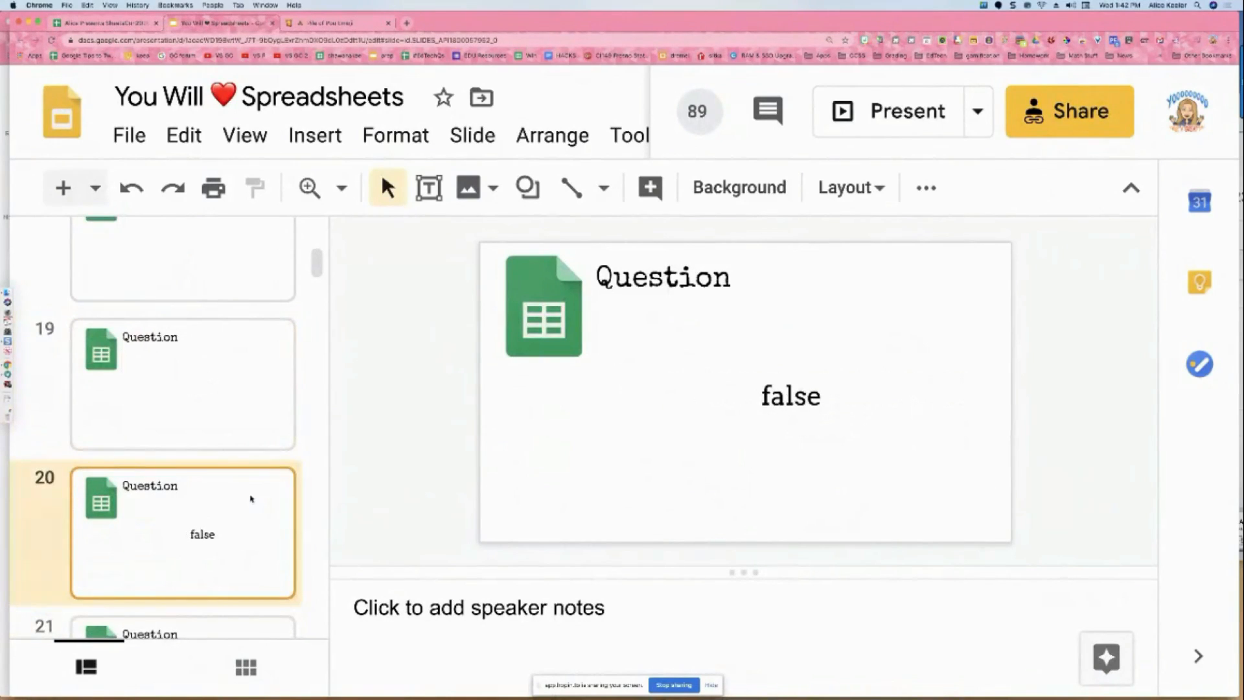
{"action": "key", "text": "Up"}
{"action": "key", "text": "Up"}
{"action": "key", "text": "Up"}
{"action": "key", "text": "Down"}
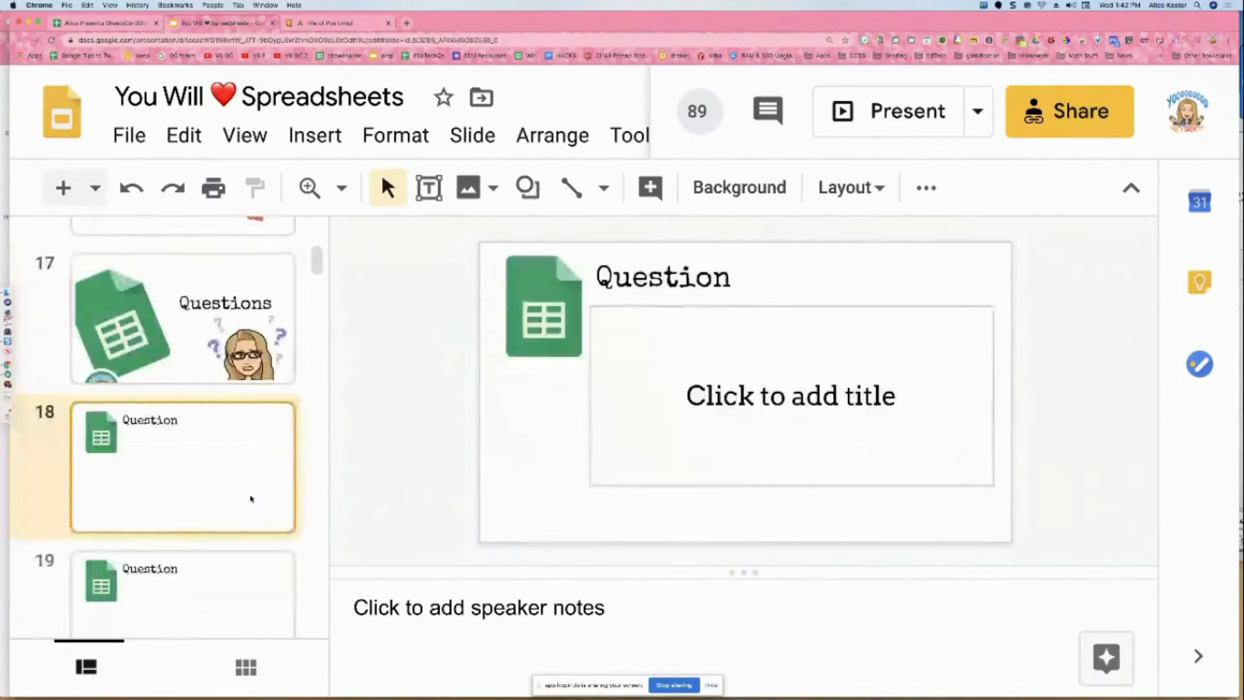
{"action": "key", "text": "Down"}
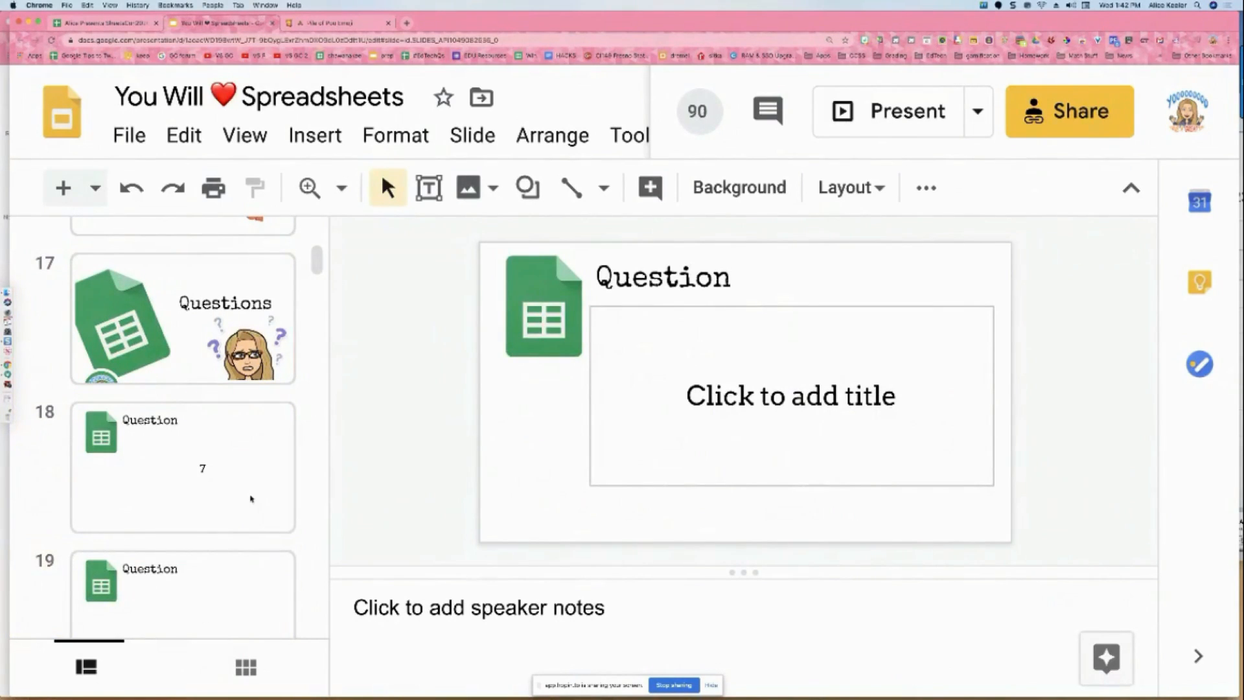
{"action": "key", "text": "Down"}
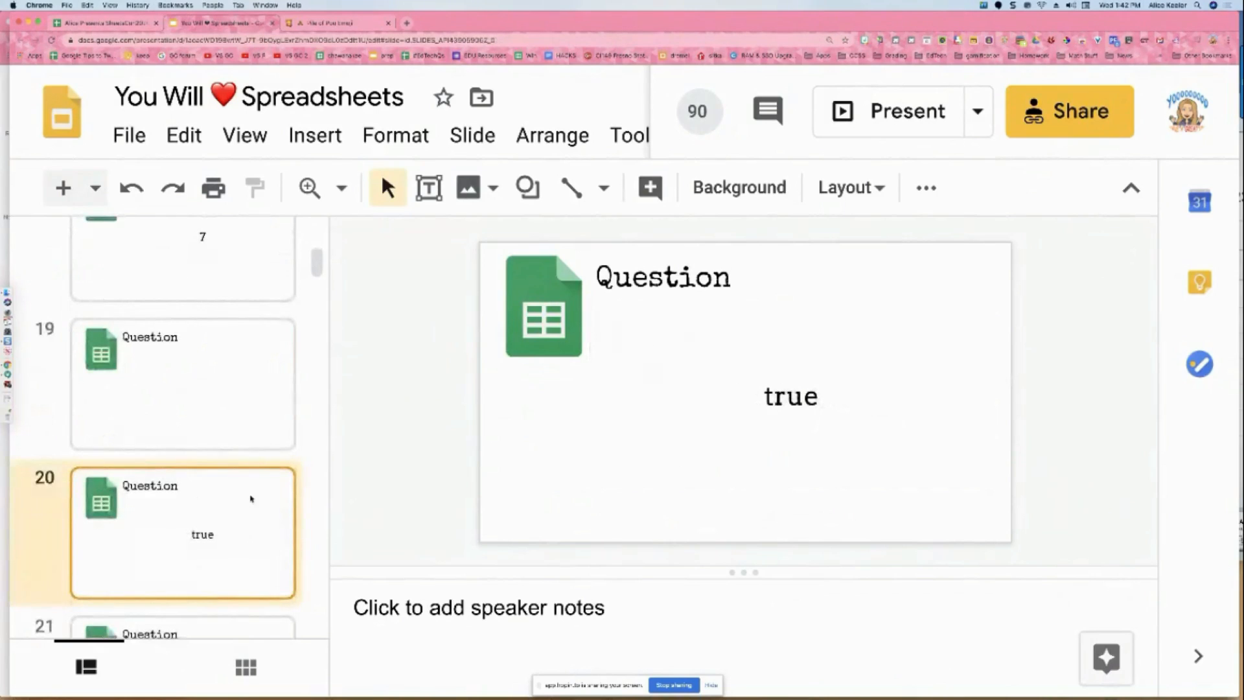
{"action": "key", "text": "Up"}
{"action": "key", "text": "Up"}
{"action": "key", "text": "Up"}
{"action": "key", "text": "Down"}
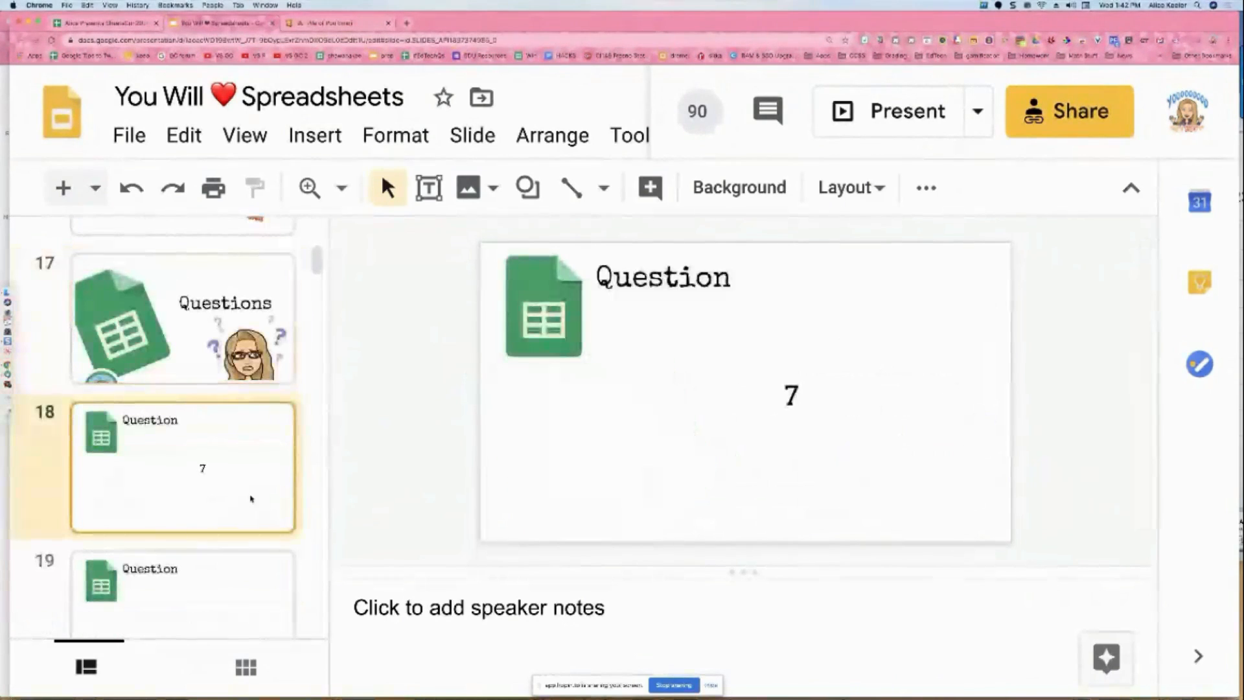
{"action": "key", "text": "Down"}
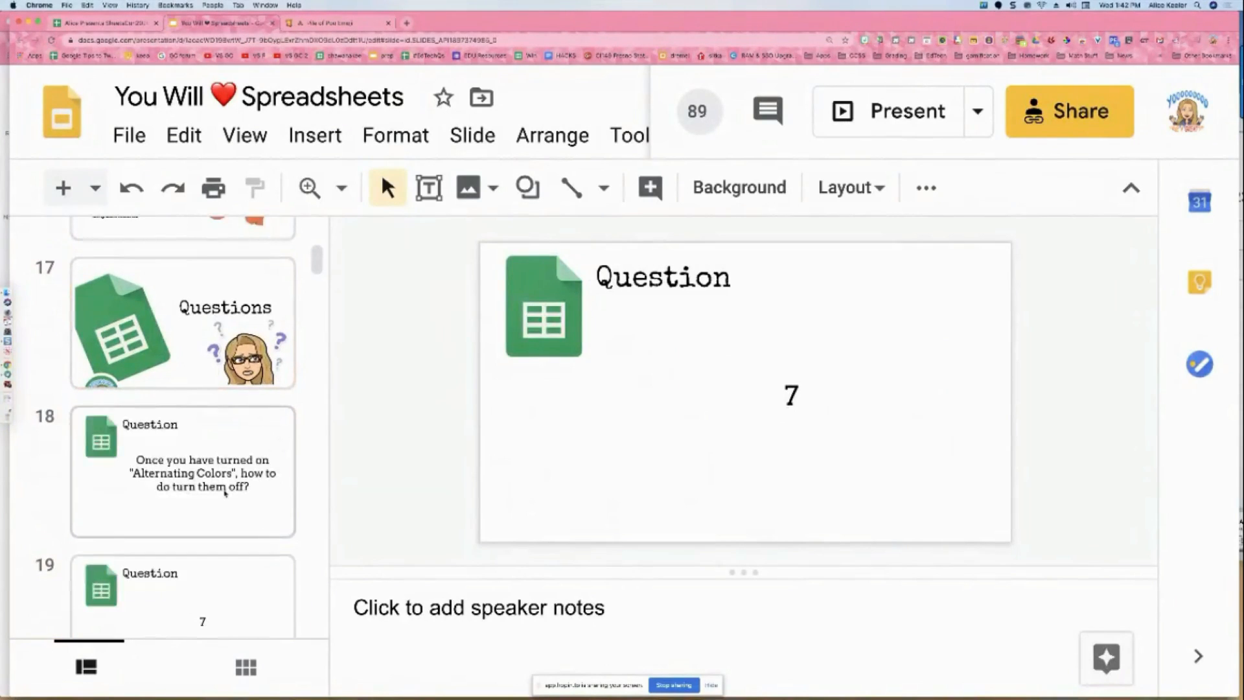
{"action": "left_click", "coordinate": [225, 493]}
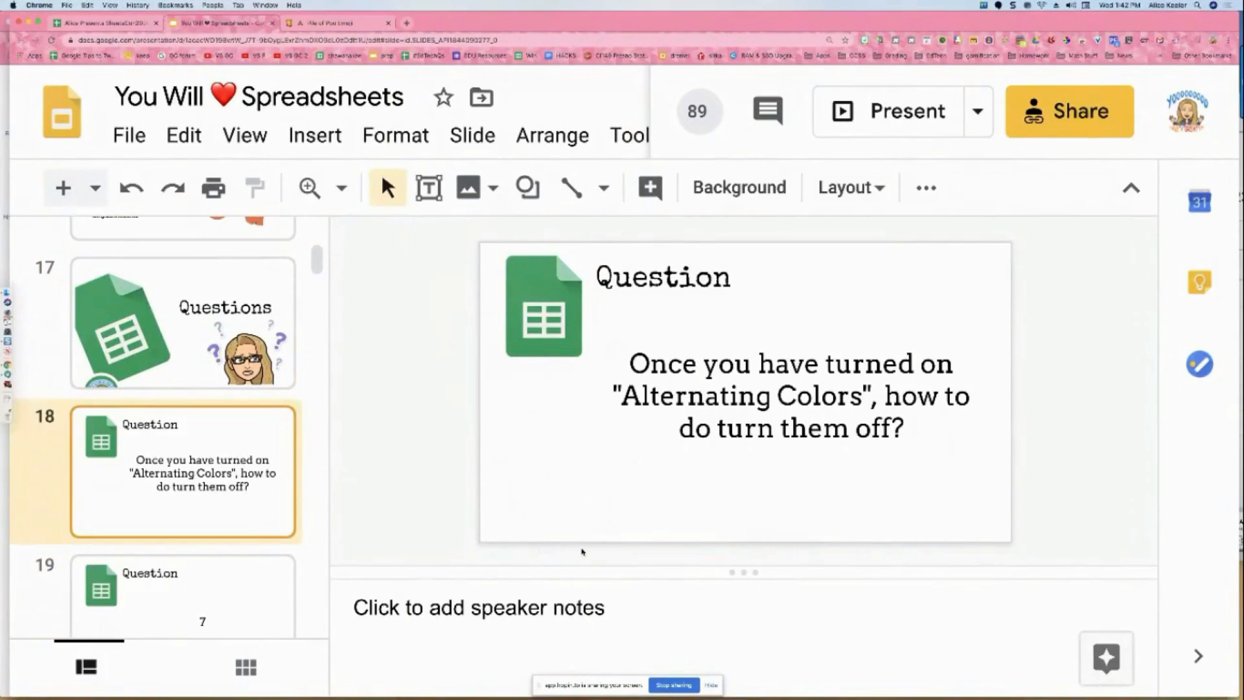
- Switch back to the SheetsCon2020 spreadsheet and open the TRY IT sheet
{"action": "left_click", "coordinate": [150, 26]}
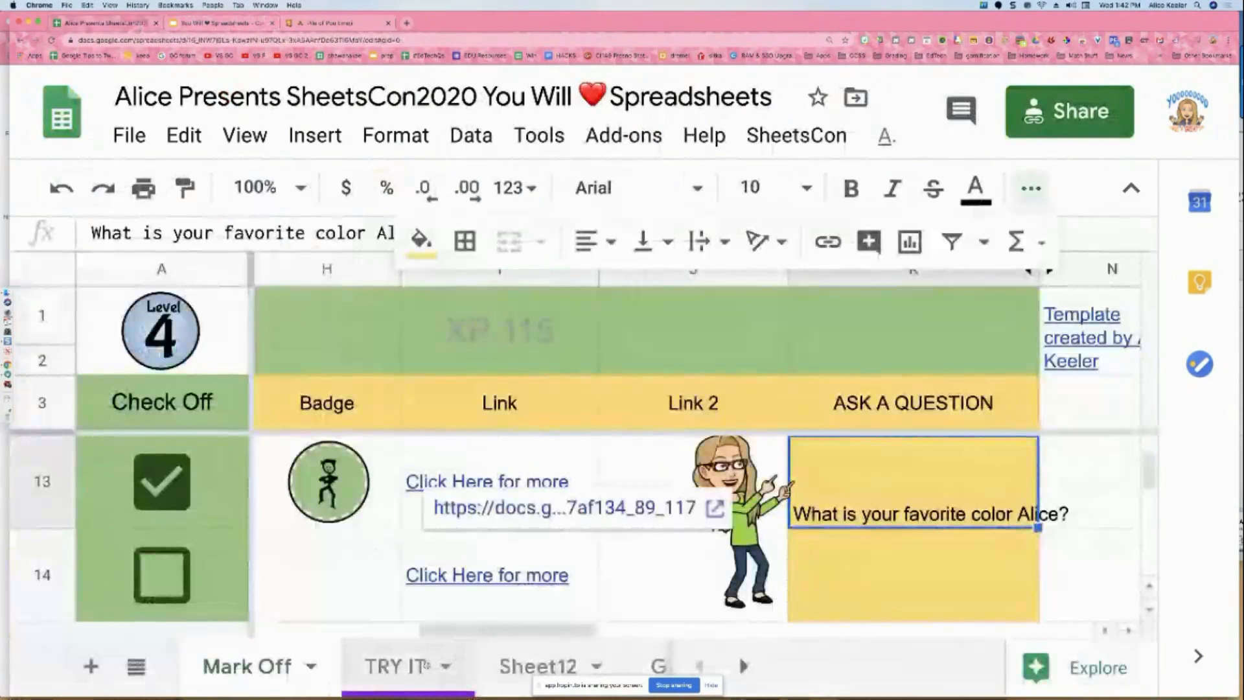
{"action": "left_click", "coordinate": [402, 666]}
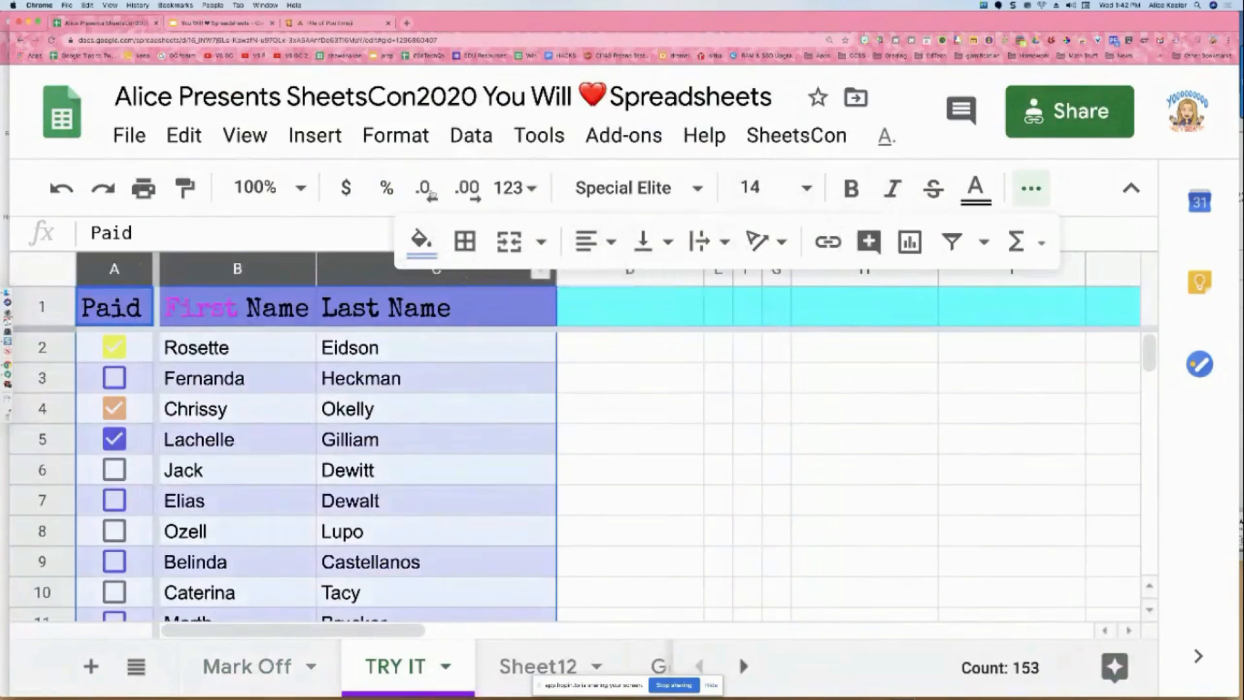
- Try clearing all formatting from columns A to C of the TRY IT sheet and undo it
{"action": "left_click", "coordinate": [396, 135]}
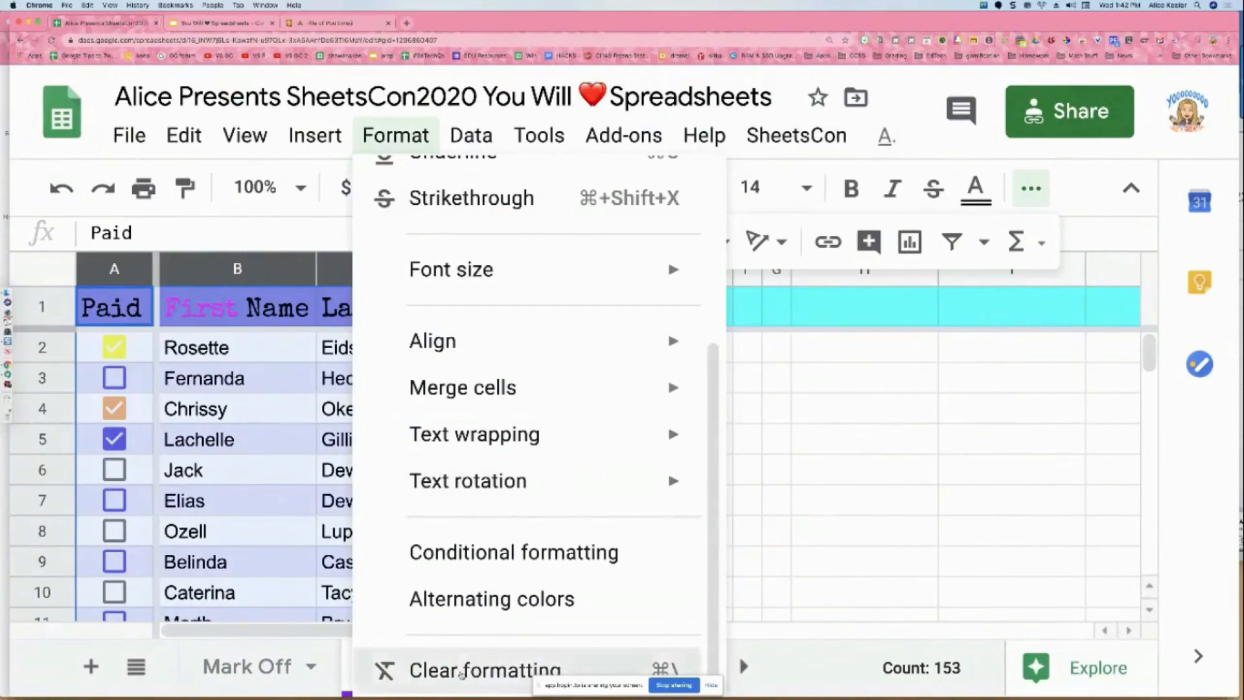
{"action": "left_click", "coordinate": [462, 671]}
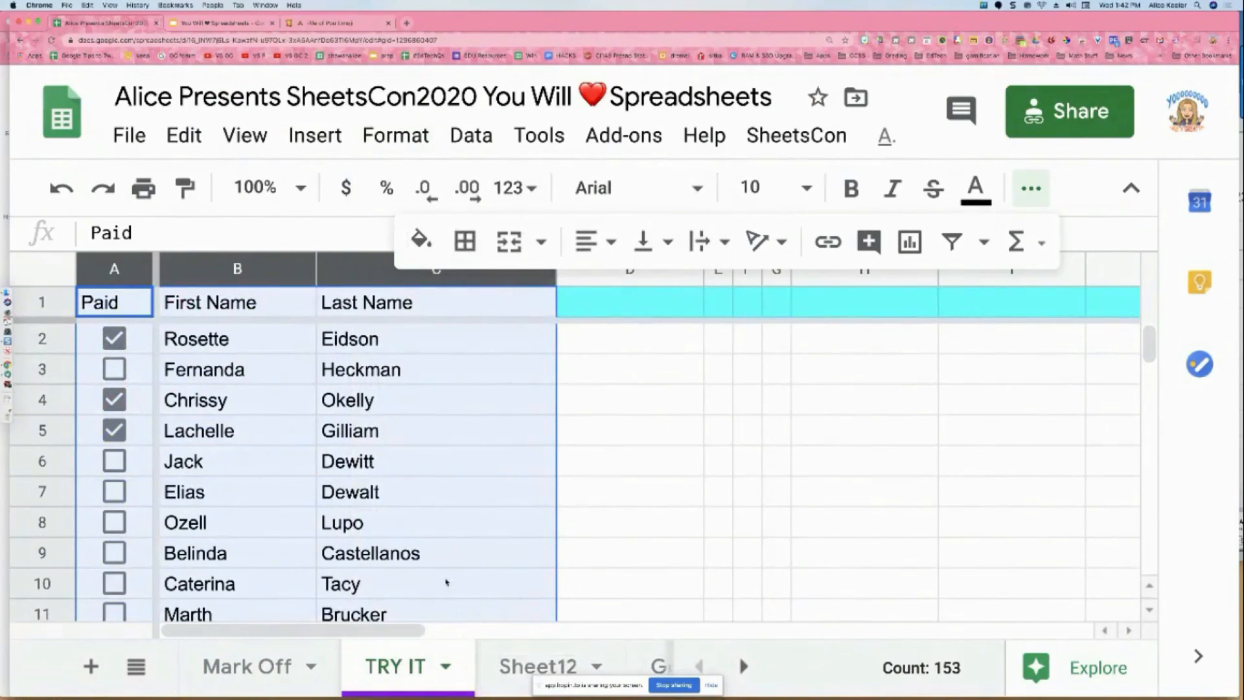
{"action": "key", "text": "ctrl+z"}
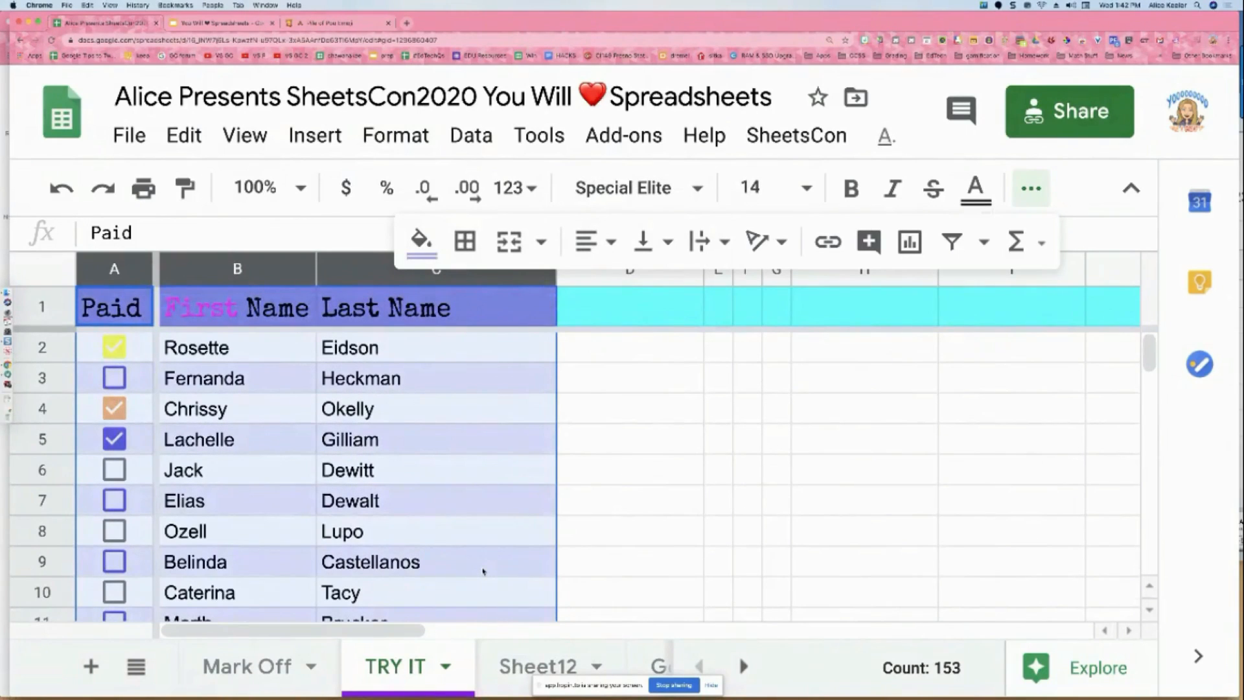
- Overwrite the last names in cell C8 with "gfdf" and in cell C5 with "ghghgh"
{"action": "left_click", "coordinate": [405, 521]}
{"action": "type", "text": "gfdf"}
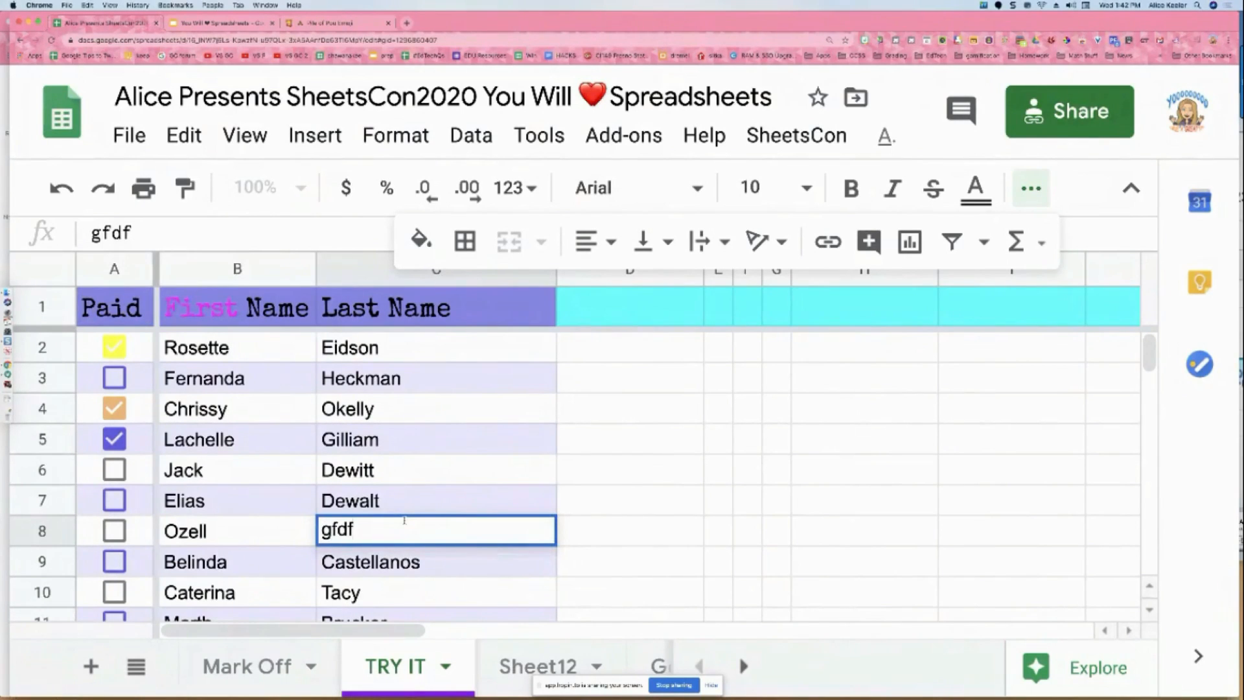
{"action": "left_click", "coordinate": [384, 440]}
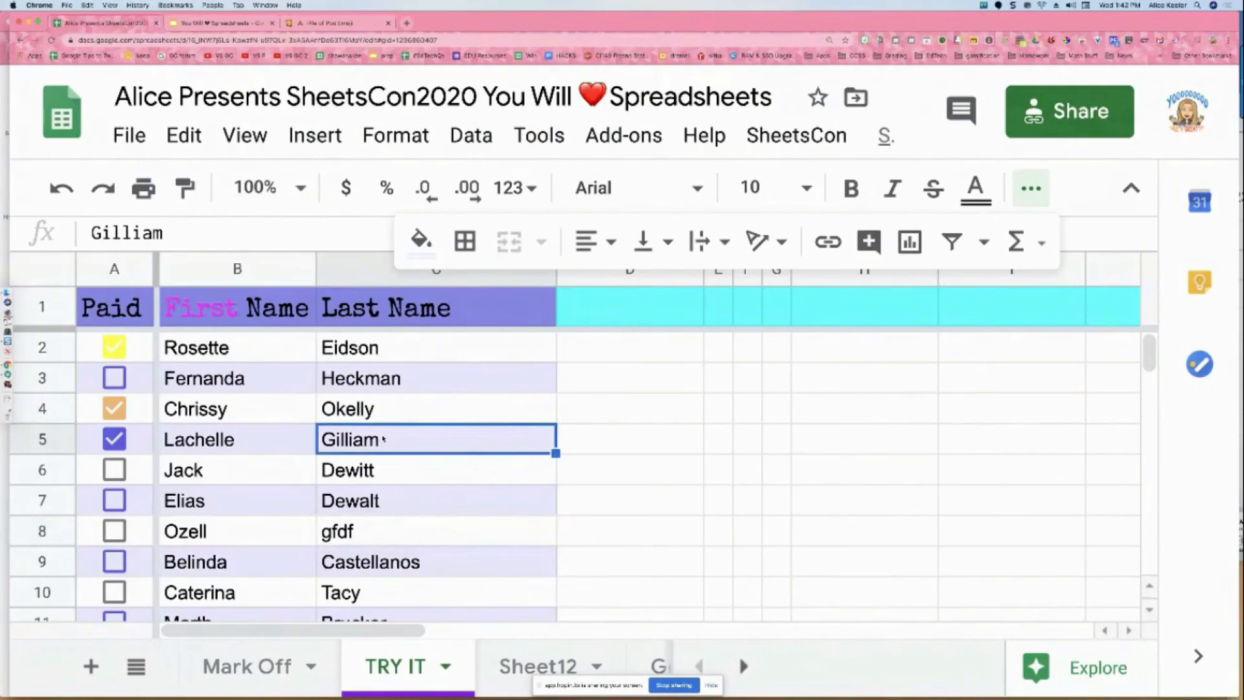
{"action": "type", "text": "ghghgh"}
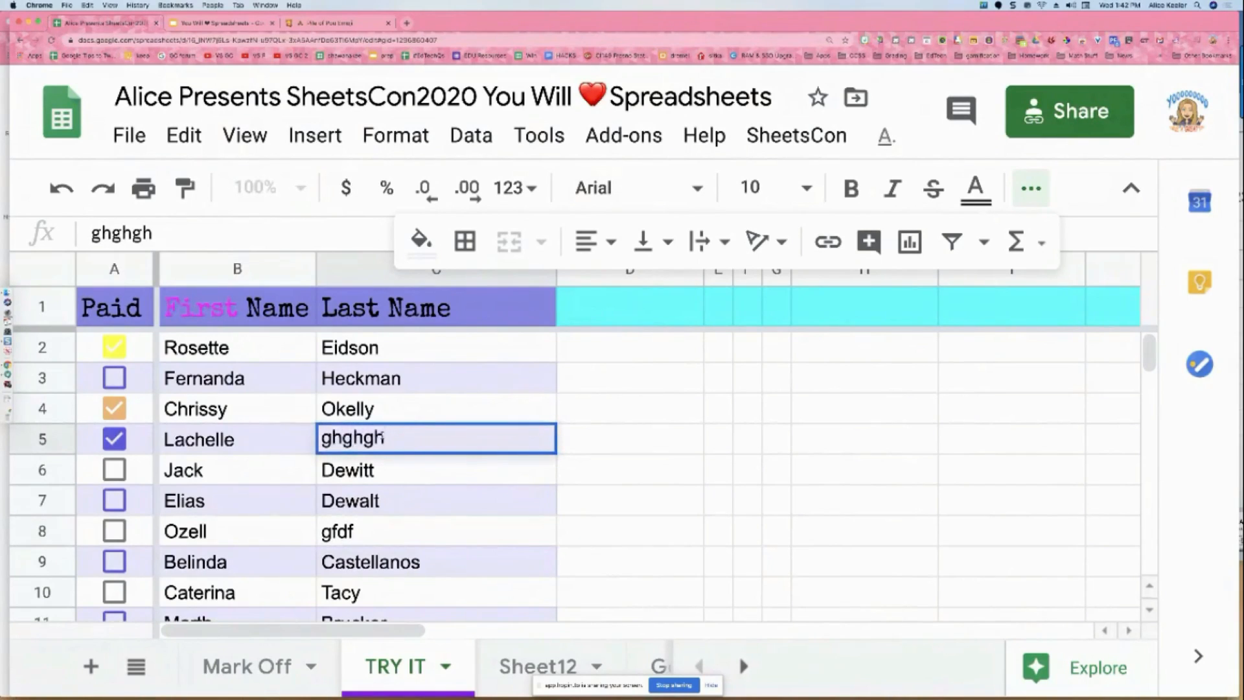
- Shorten the last name in cell C6 to "De" and replace the one in cell C4 with "sdknlfgklfdgskl"
{"action": "left_click", "coordinate": [348, 476]}
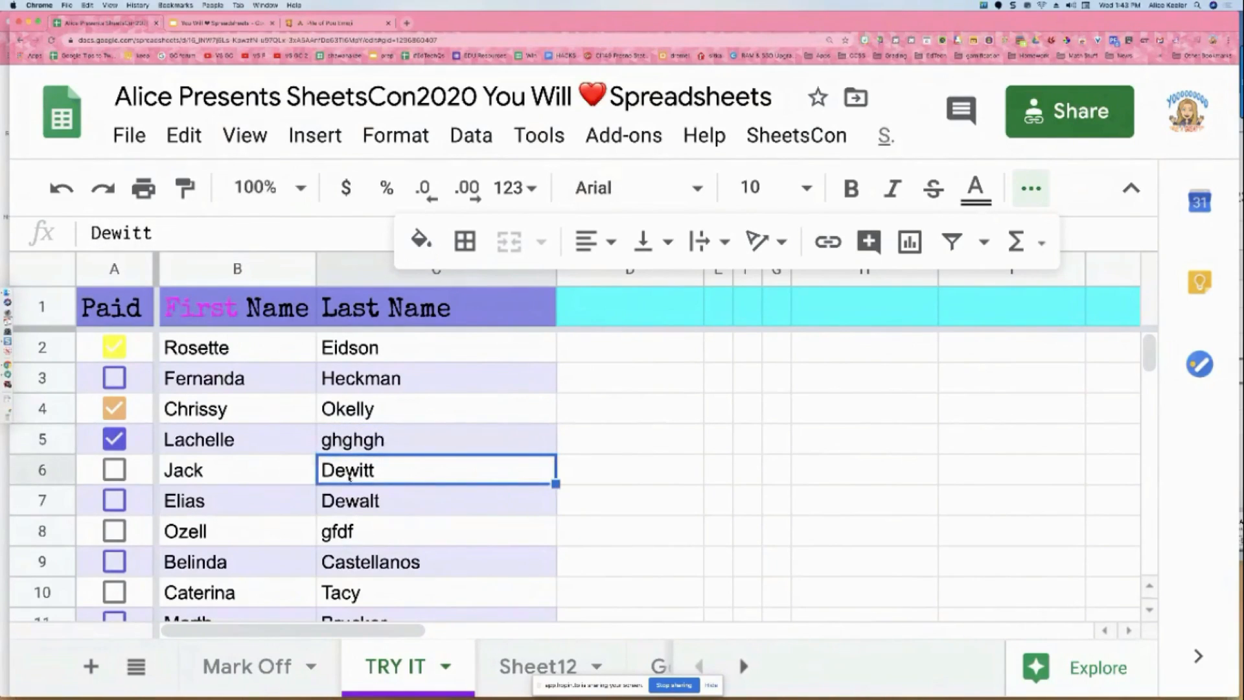
{"action": "double_click", "coordinate": [349, 477]}
{"action": "key", "text": "BackSpace"}
{"action": "key", "text": "BackSpace"}
{"action": "key", "text": "BackSpace"}
{"action": "key", "text": "BackSpace"}
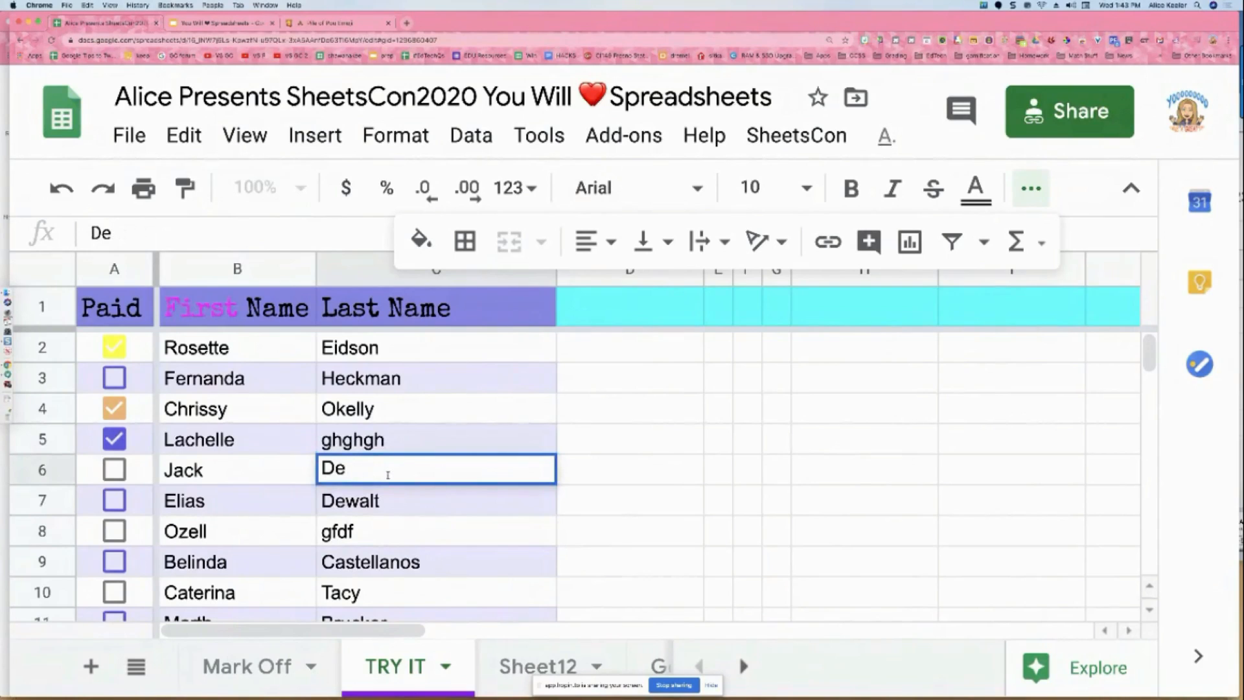
{"action": "left_click", "coordinate": [409, 421]}
{"action": "type", "text": "sdknlfgklfdgskl"}
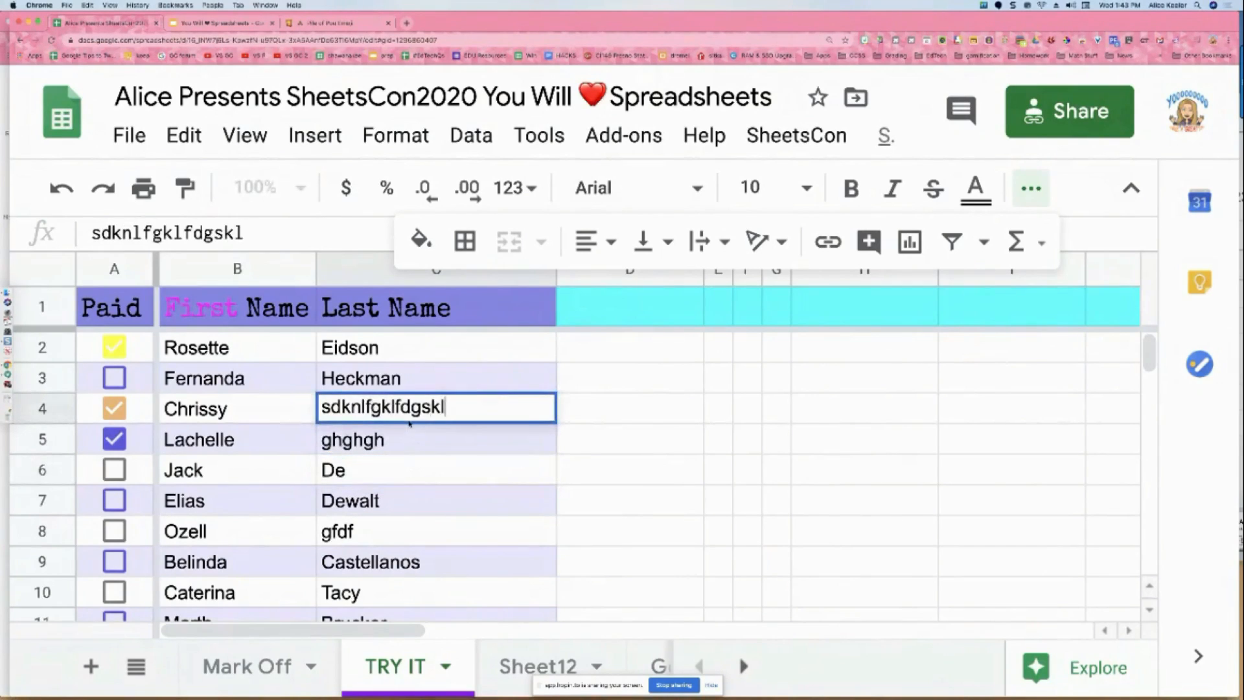
{"action": "left_click", "coordinate": [402, 471]}
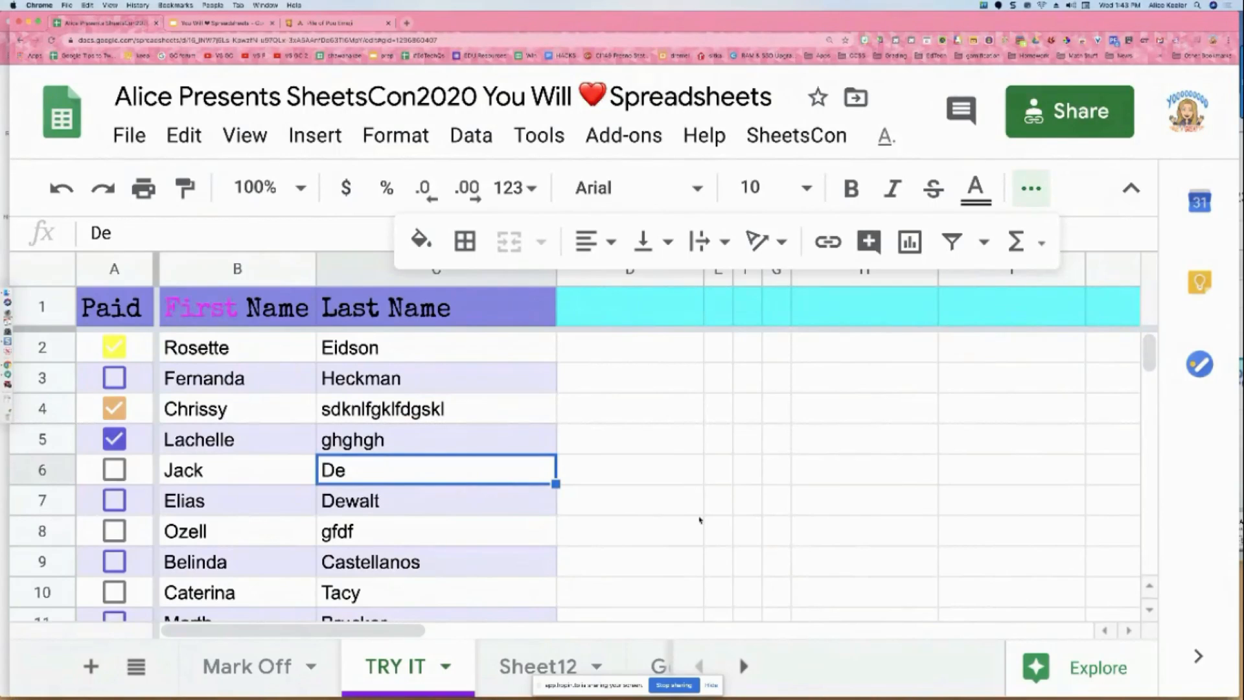
- Undo all the test edits made to the Last Name column
{"action": "key", "text": "super+z"}
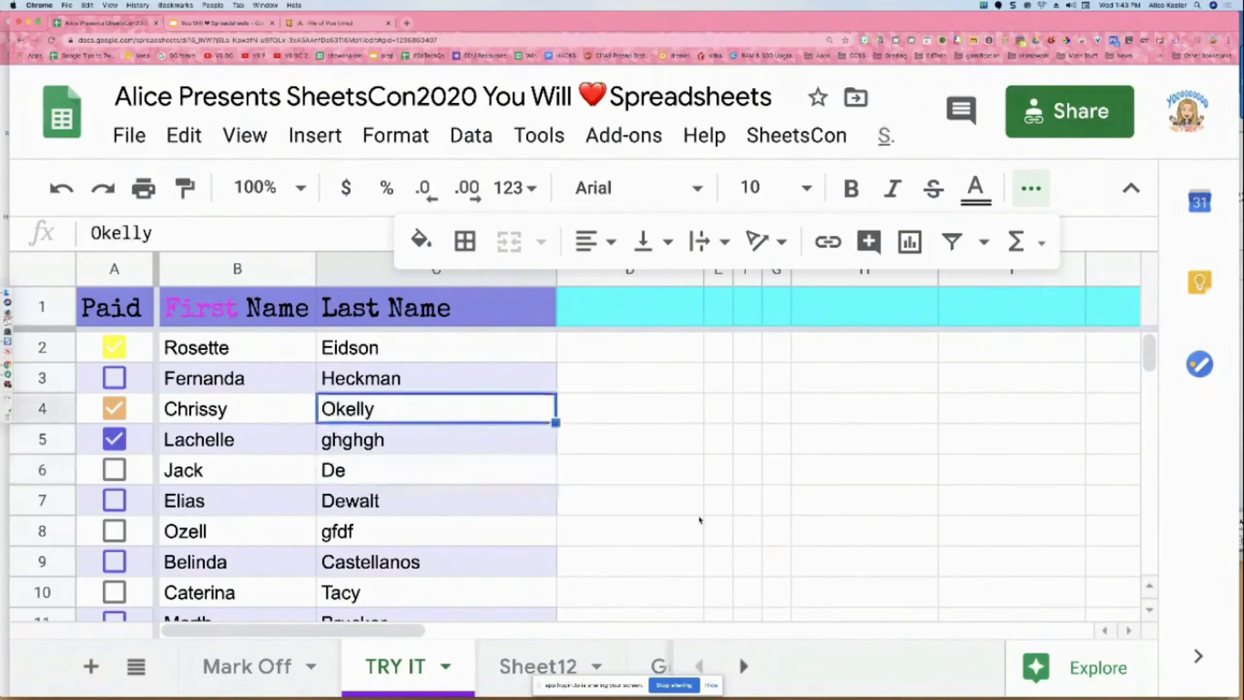
{"action": "key", "text": "super+z"}
{"action": "key", "text": "super+z"}
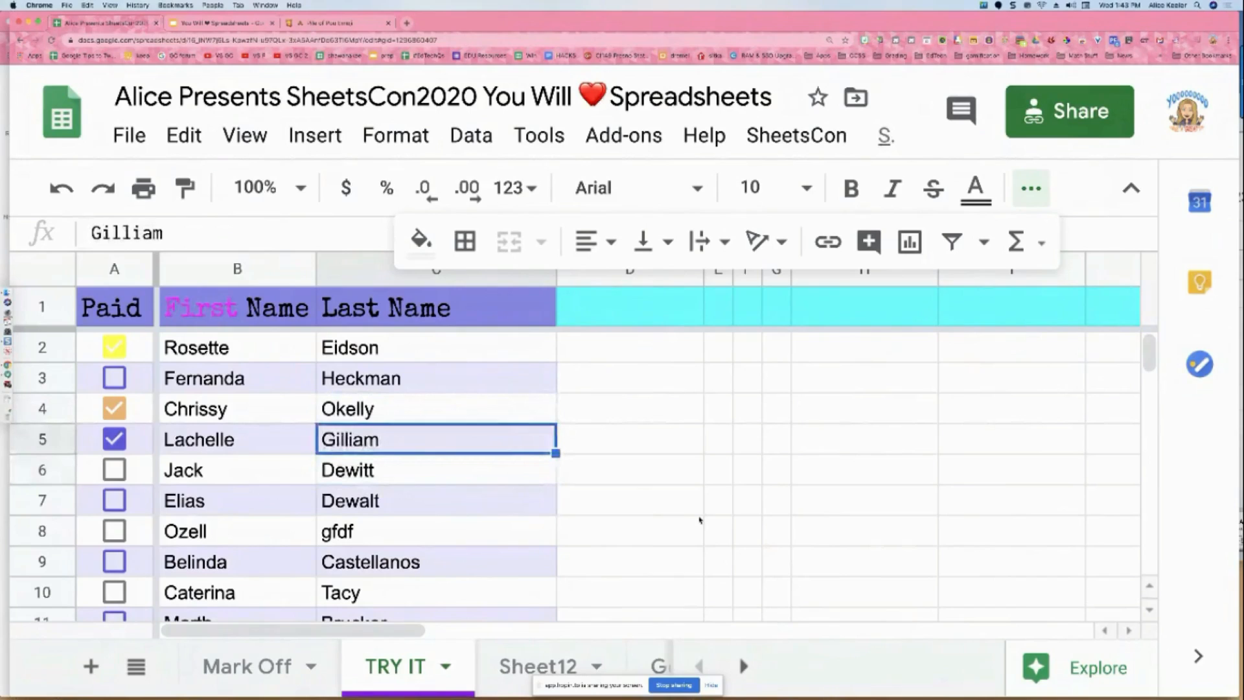
{"action": "key", "text": "super+z"}
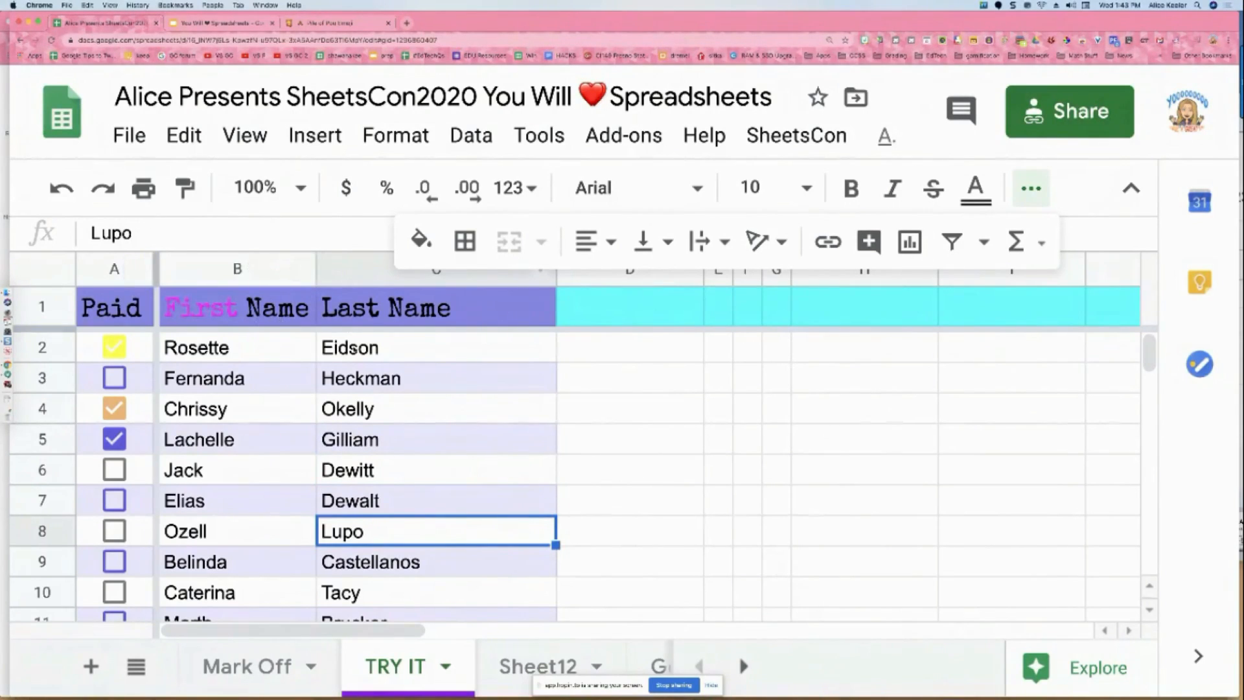
{"action": "left_click", "coordinate": [353, 348]}
{"action": "left_click_drag", "start_coordinate": [118, 266], "coordinate": [332, 271]}
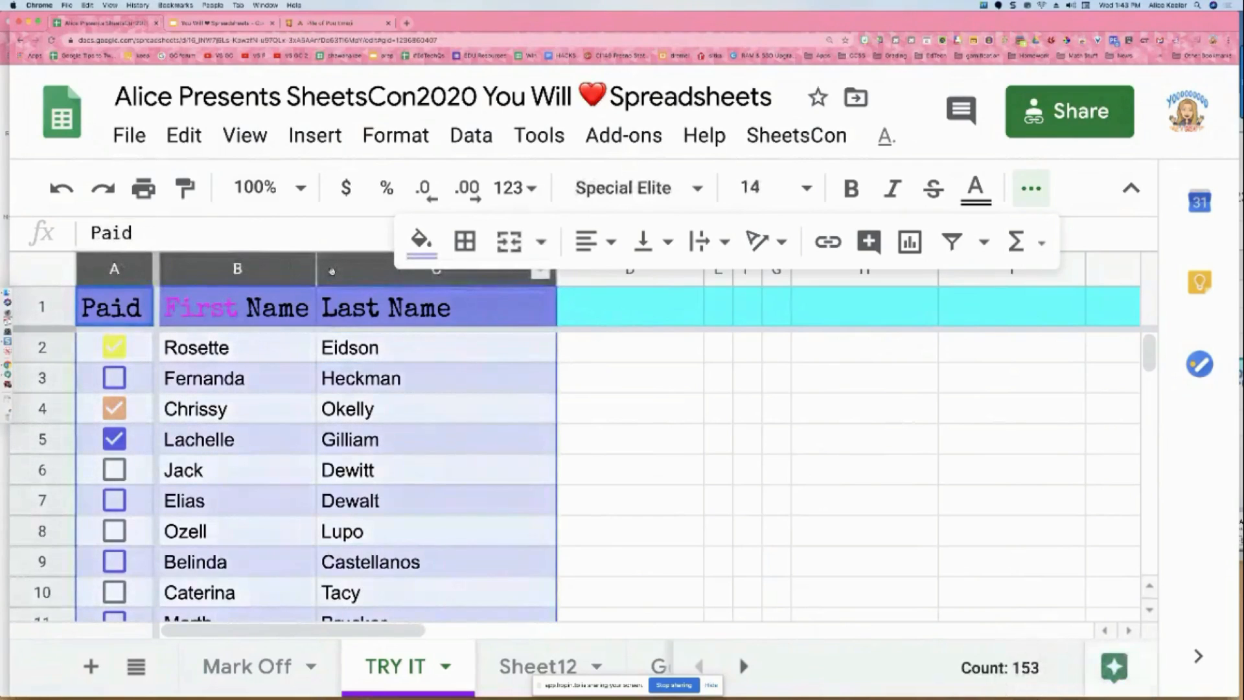
{"action": "right_click", "coordinate": [332, 271]}
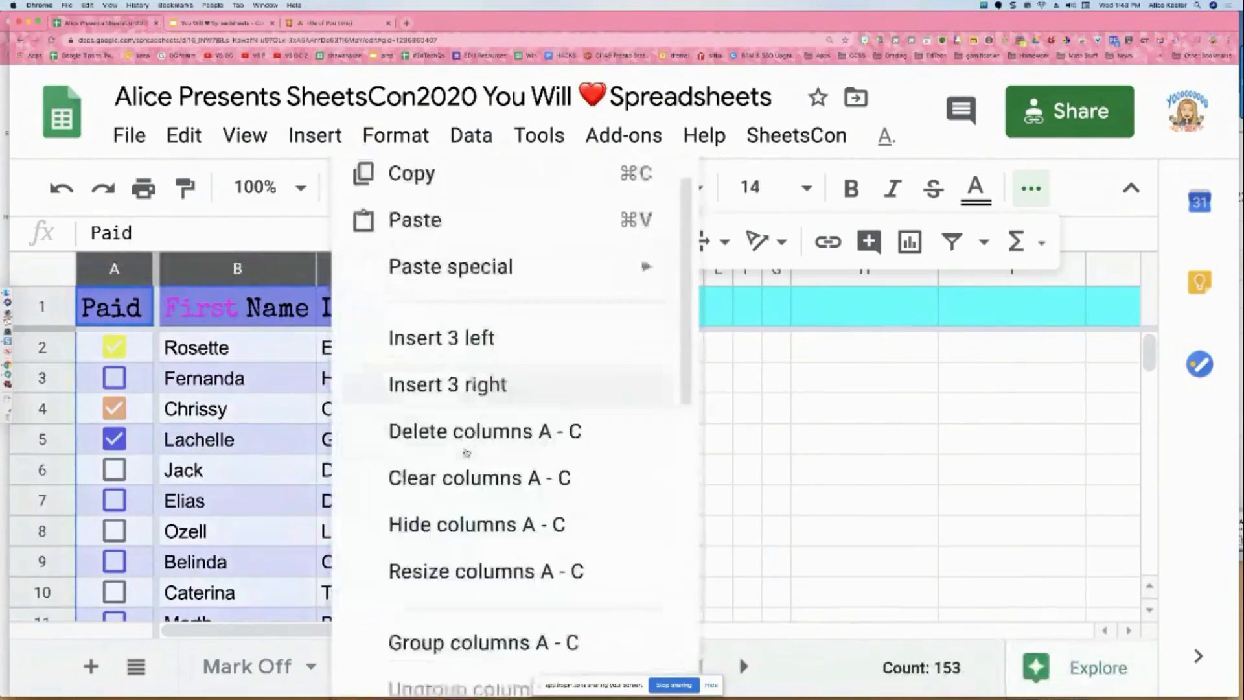
{"action": "scroll", "coordinate": [465, 452], "scroll_direction": "down", "scroll_amount": 10}
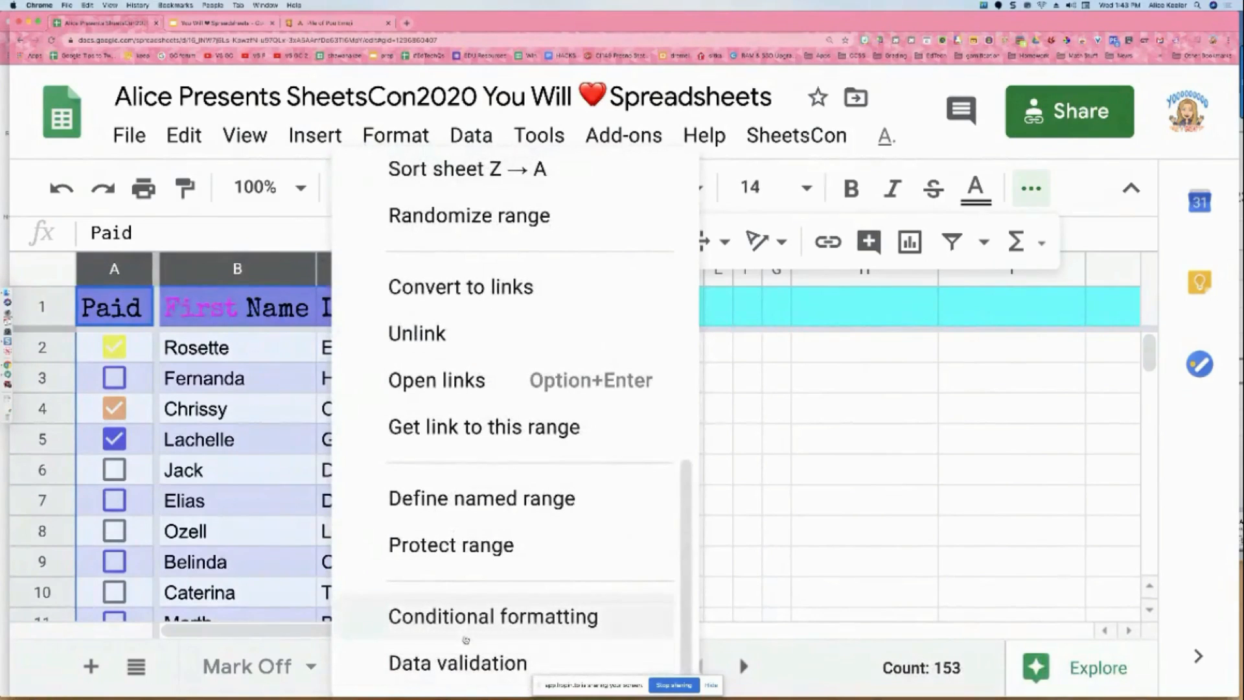
{"action": "left_click", "coordinate": [248, 510]}
- Open the Alternating colors settings for columns A to C and apply the gray default style
{"action": "left_click_drag", "start_coordinate": [114, 269], "coordinate": [436, 269]}
{"action": "left_click", "coordinate": [395, 135]}
{"action": "scroll", "coordinate": [483, 386], "scroll_direction": "down", "scroll_amount": 3}
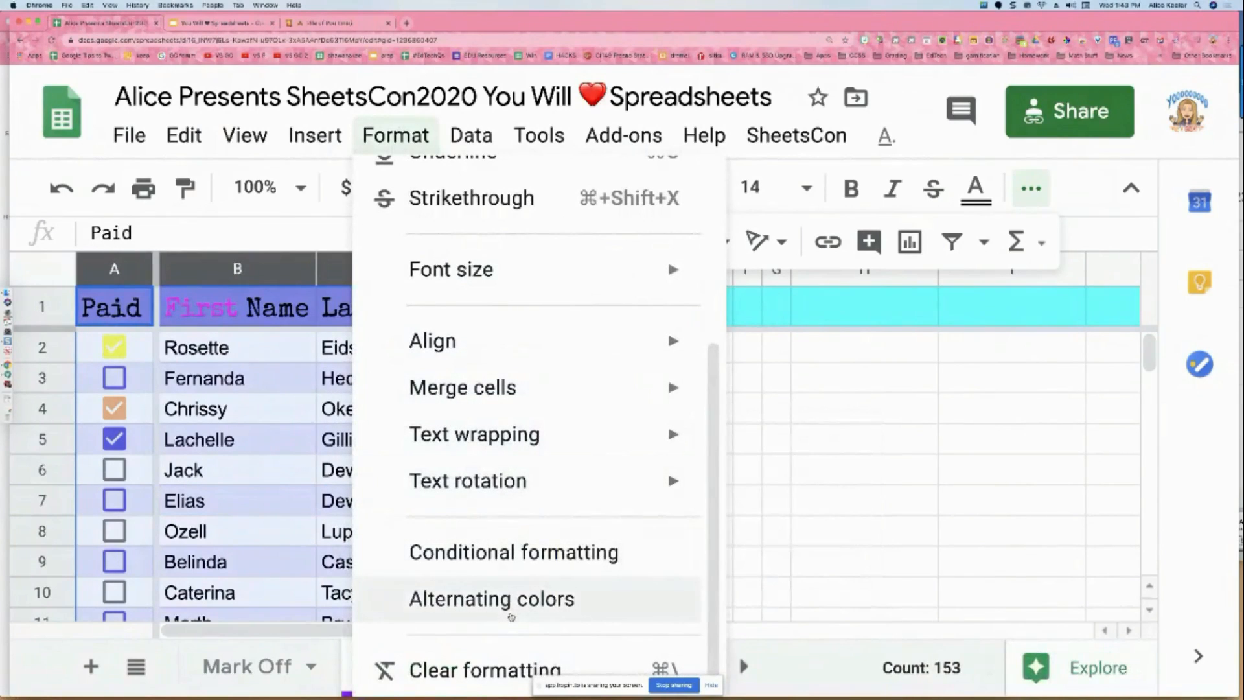
{"action": "left_click", "coordinate": [511, 615]}
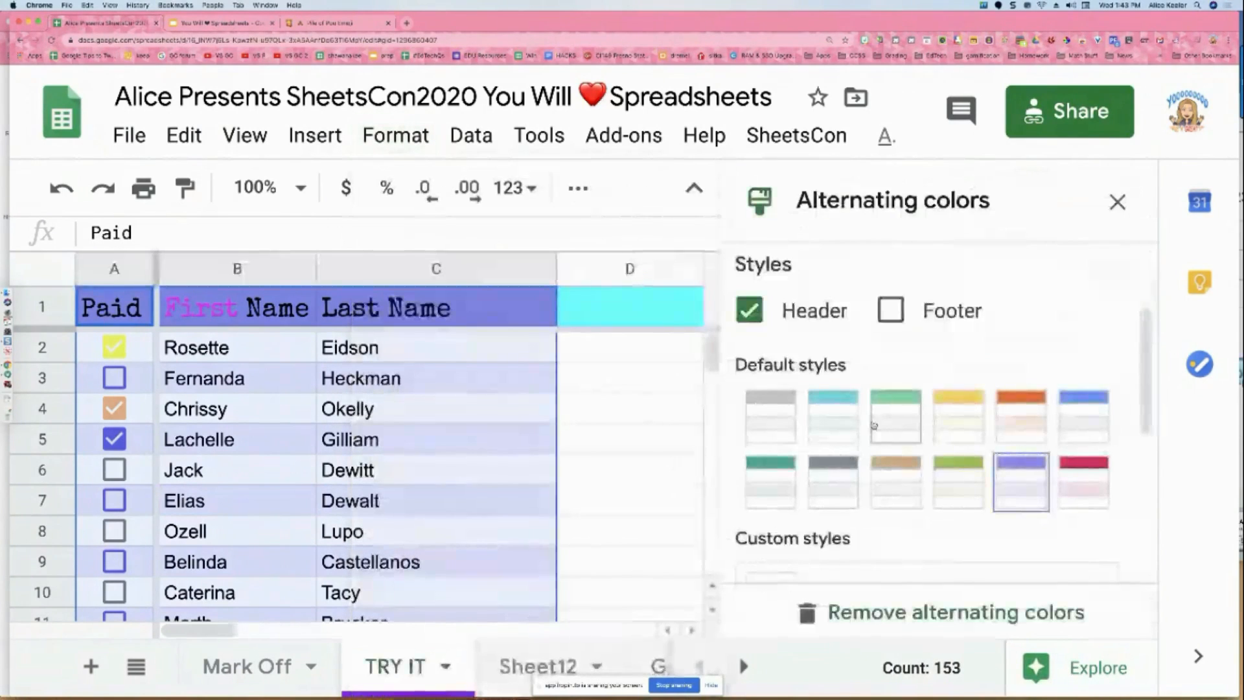
{"action": "scroll", "coordinate": [874, 425], "scroll_direction": "down", "scroll_amount": 1}
{"action": "scroll", "coordinate": [873, 425], "scroll_direction": "down", "scroll_amount": 5}
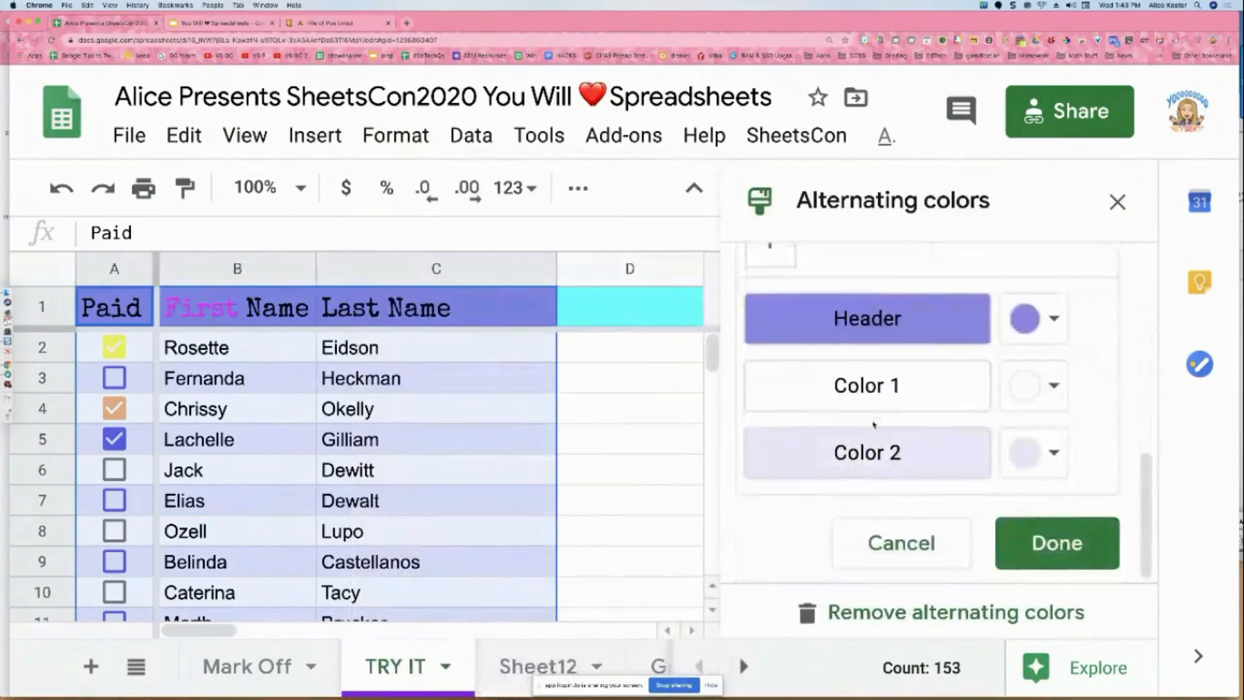
{"action": "scroll", "coordinate": [873, 425], "scroll_direction": "up", "scroll_amount": 5}
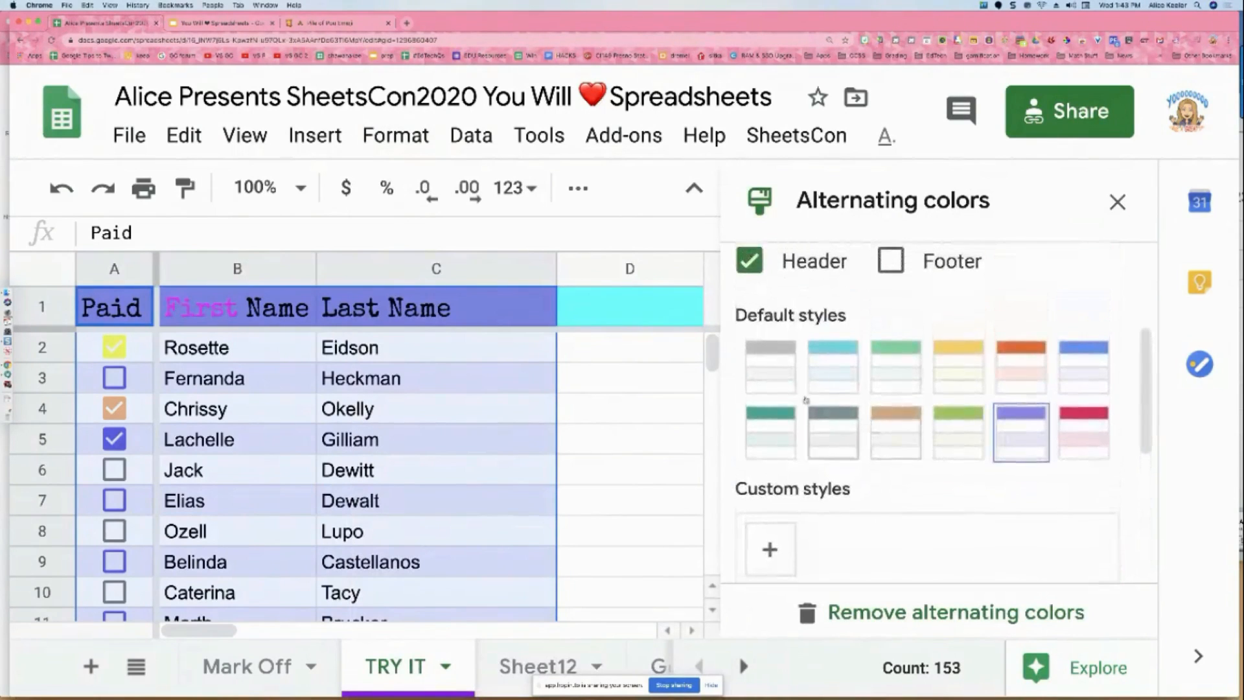
{"action": "left_click", "coordinate": [782, 381]}
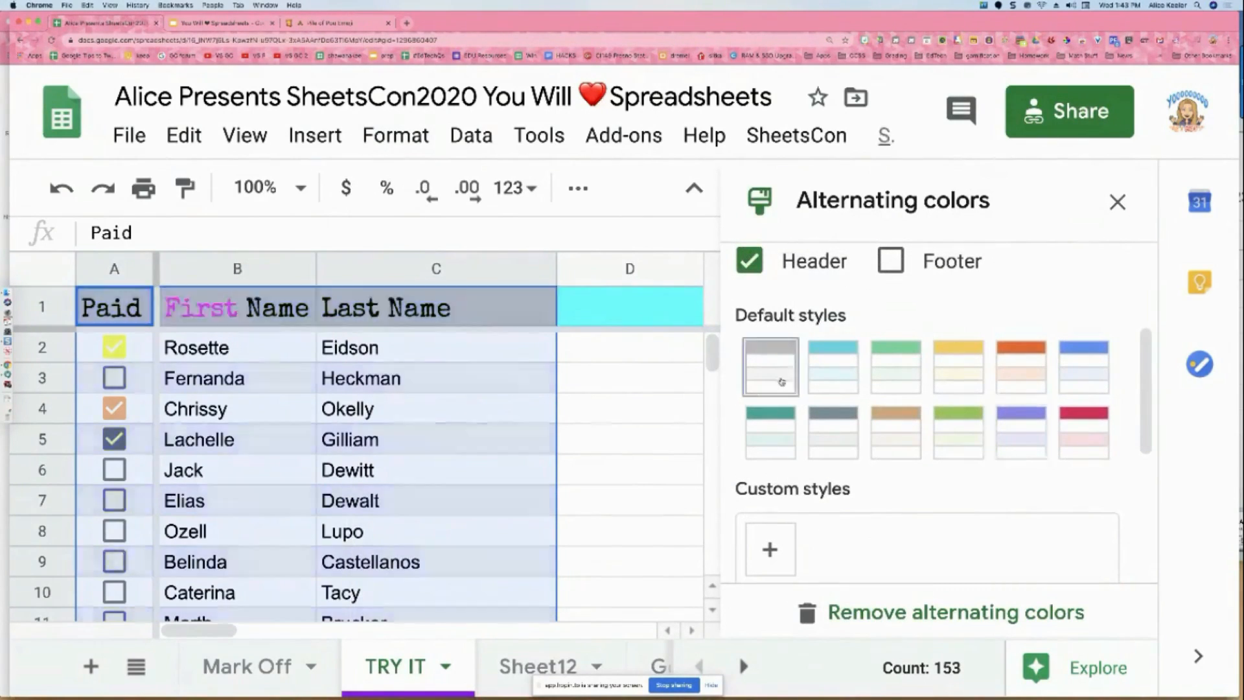
- Remove the alternating colors from columns A to C
{"action": "scroll", "coordinate": [781, 381], "scroll_direction": "down", "scroll_amount": 6}
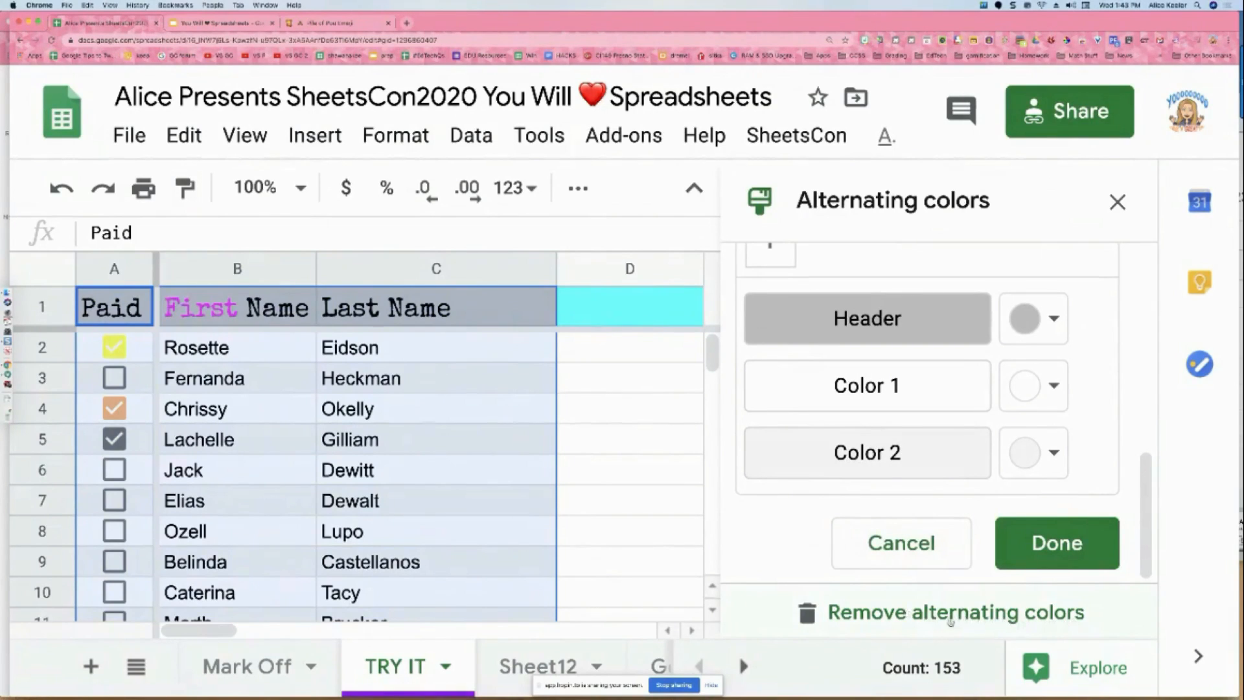
{"action": "left_click", "coordinate": [924, 613]}
{"action": "left_click", "coordinate": [572, 527]}
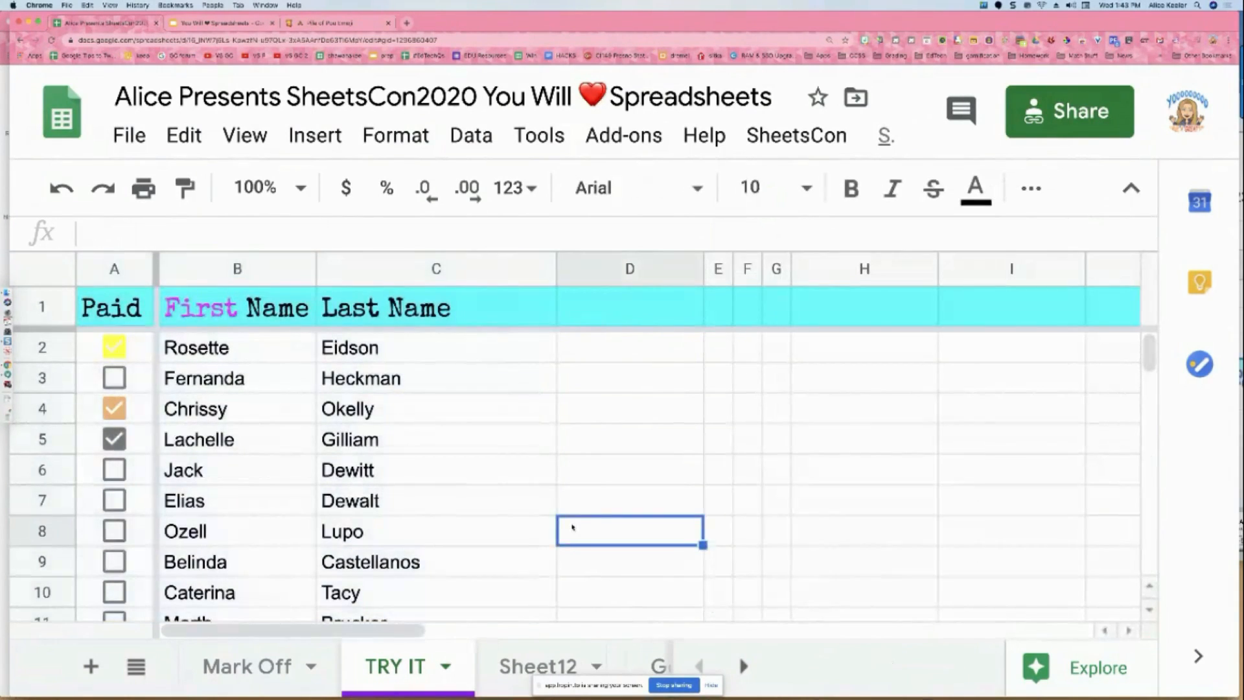
- Return to the Mark Off sheet, then in the presentation browse the new question slides and open the one about favorite Sheets Easter Eggs
{"action": "left_click", "coordinate": [275, 680]}
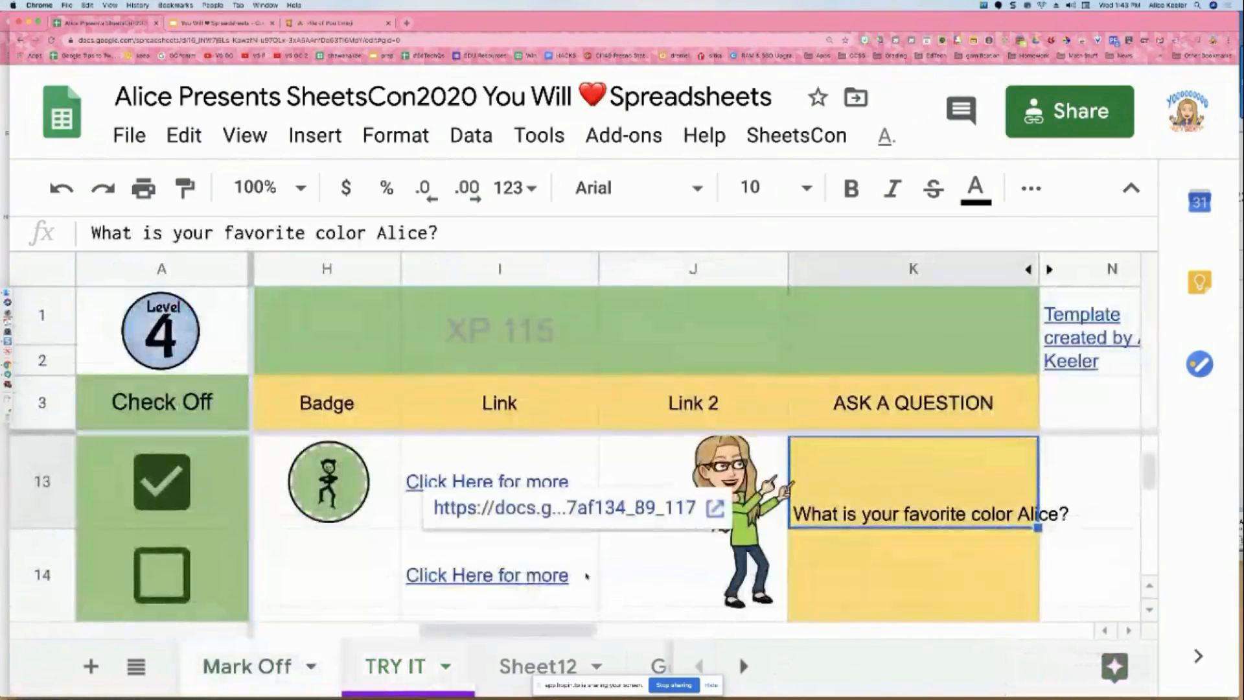
{"action": "left_click", "coordinate": [221, 22]}
{"action": "scroll", "coordinate": [203, 542], "scroll_direction": "down", "scroll_amount": 3}
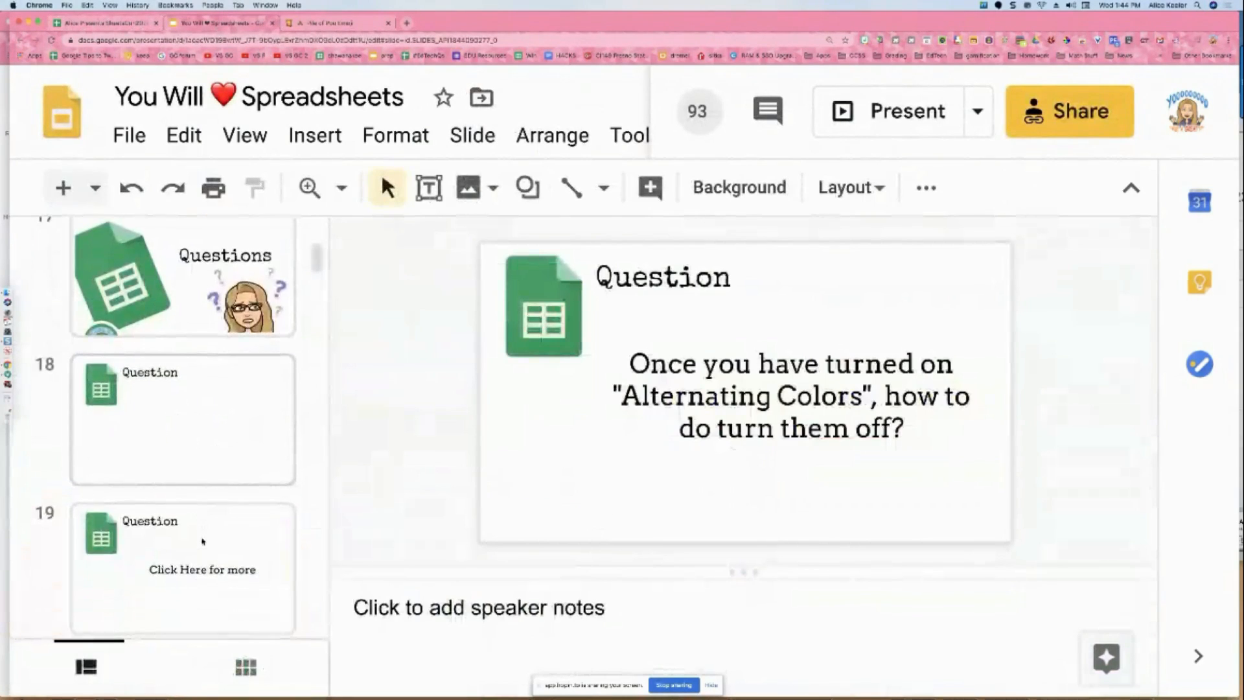
{"action": "left_click", "coordinate": [202, 542]}
{"action": "key", "text": "Down"}
{"action": "key", "text": "Down"}
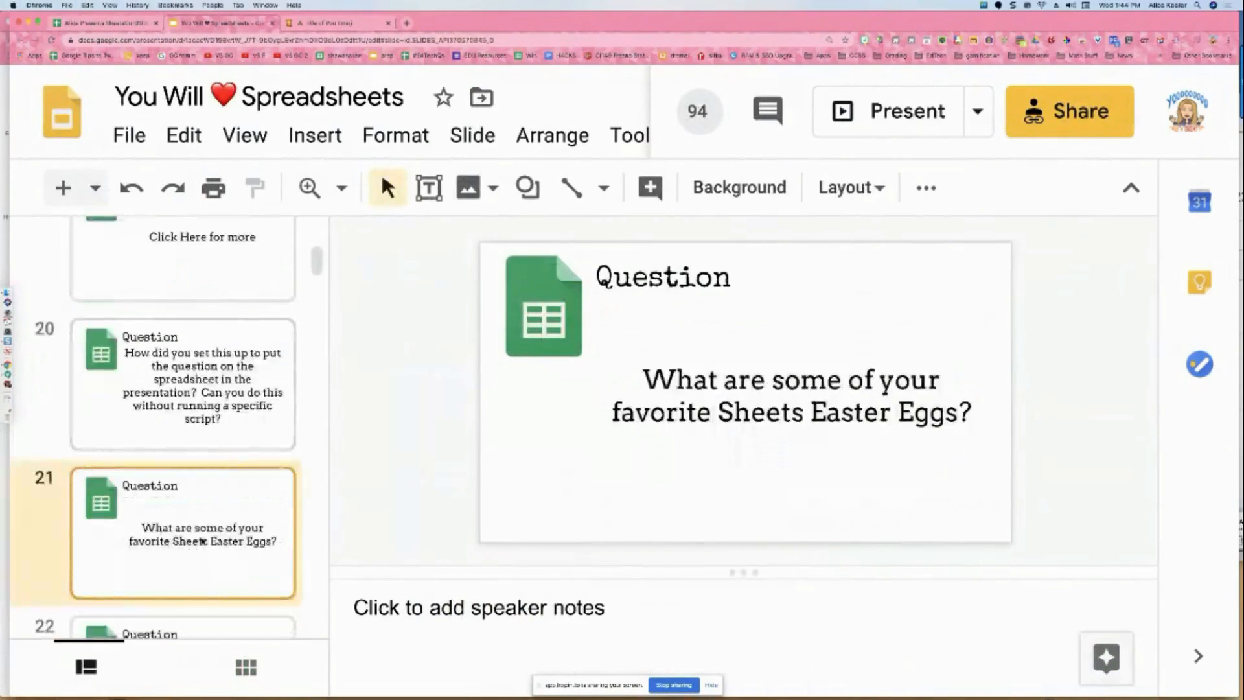
{"action": "key", "text": "Up"}
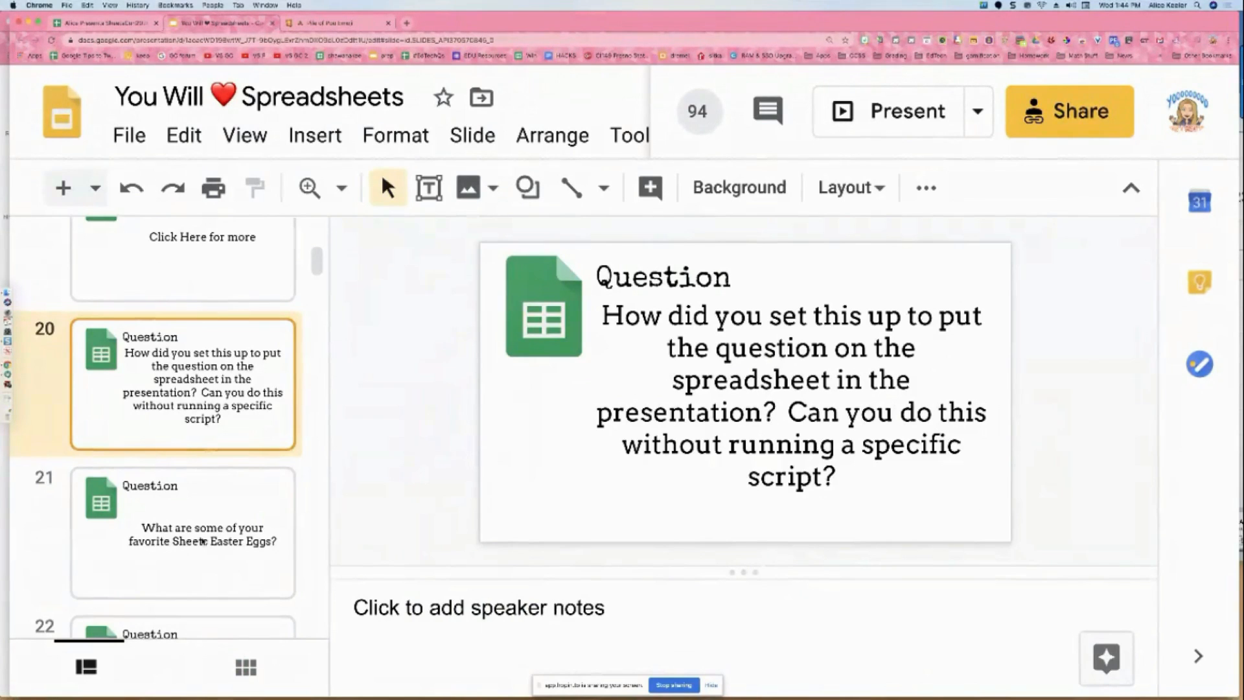
{"action": "left_click", "coordinate": [201, 563]}
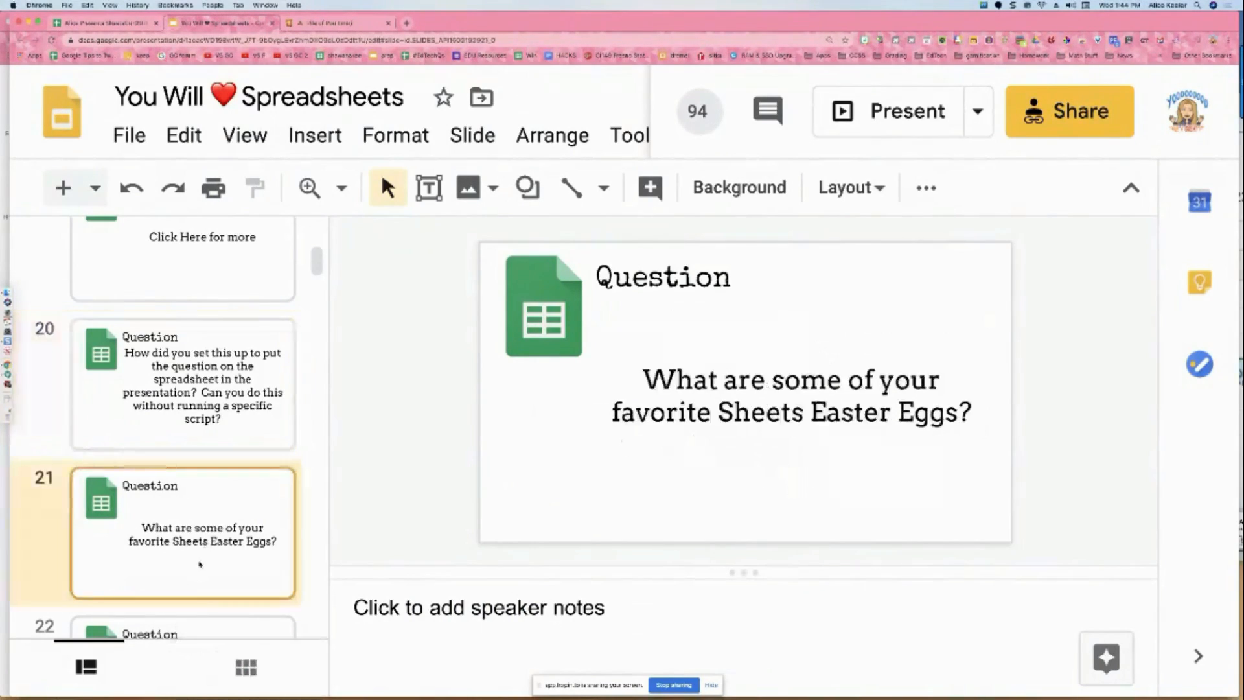
- Switch back to the SheetsCon2020 spreadsheet and add a new blank sheet after Mark Off
{"action": "left_click", "coordinate": [329, 23]}
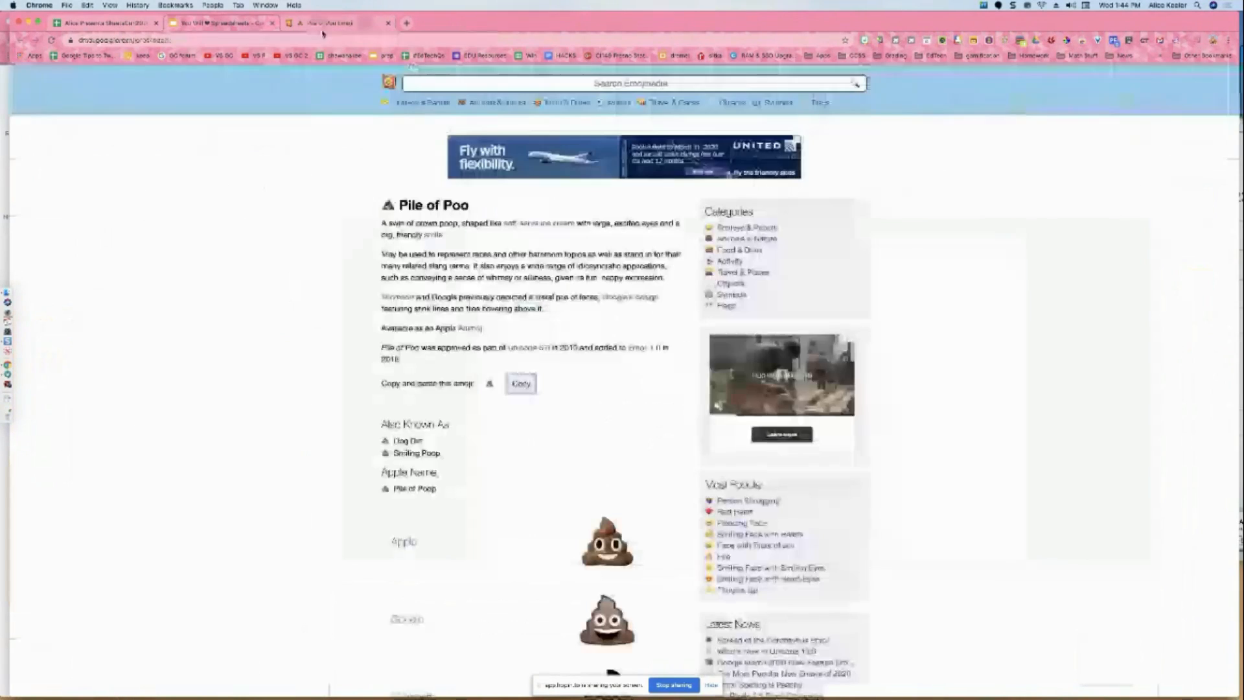
{"action": "left_click", "coordinate": [110, 24]}
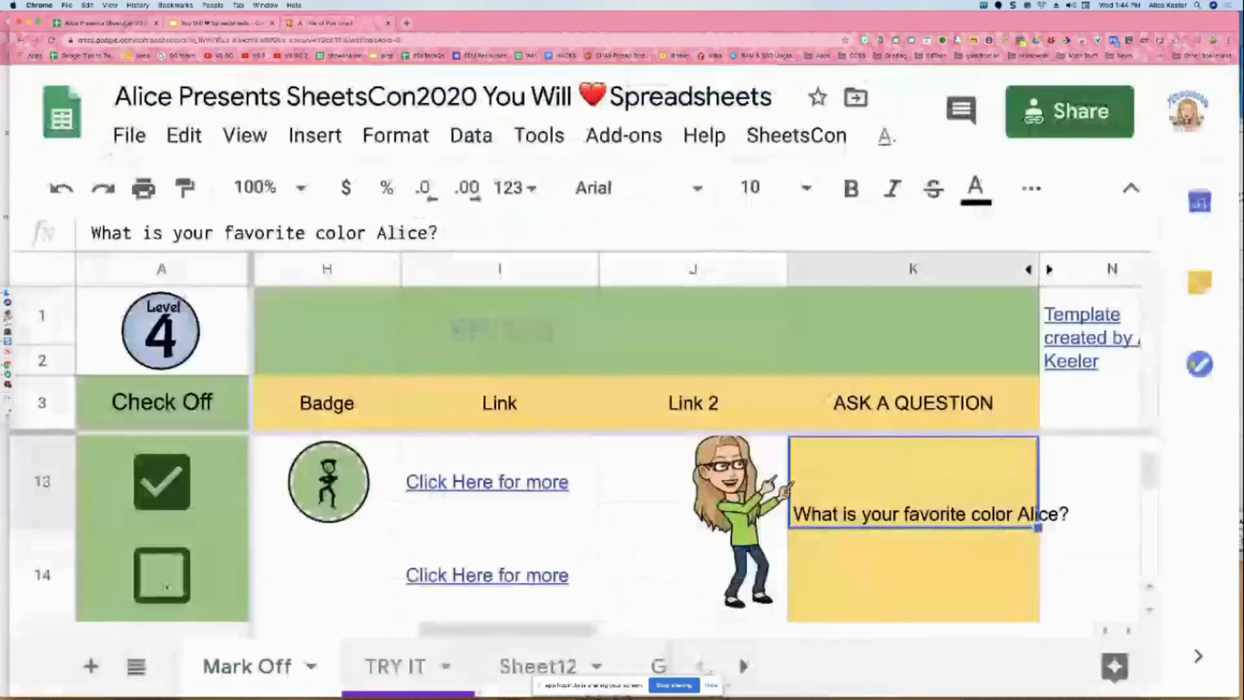
{"action": "left_click", "coordinate": [91, 666]}
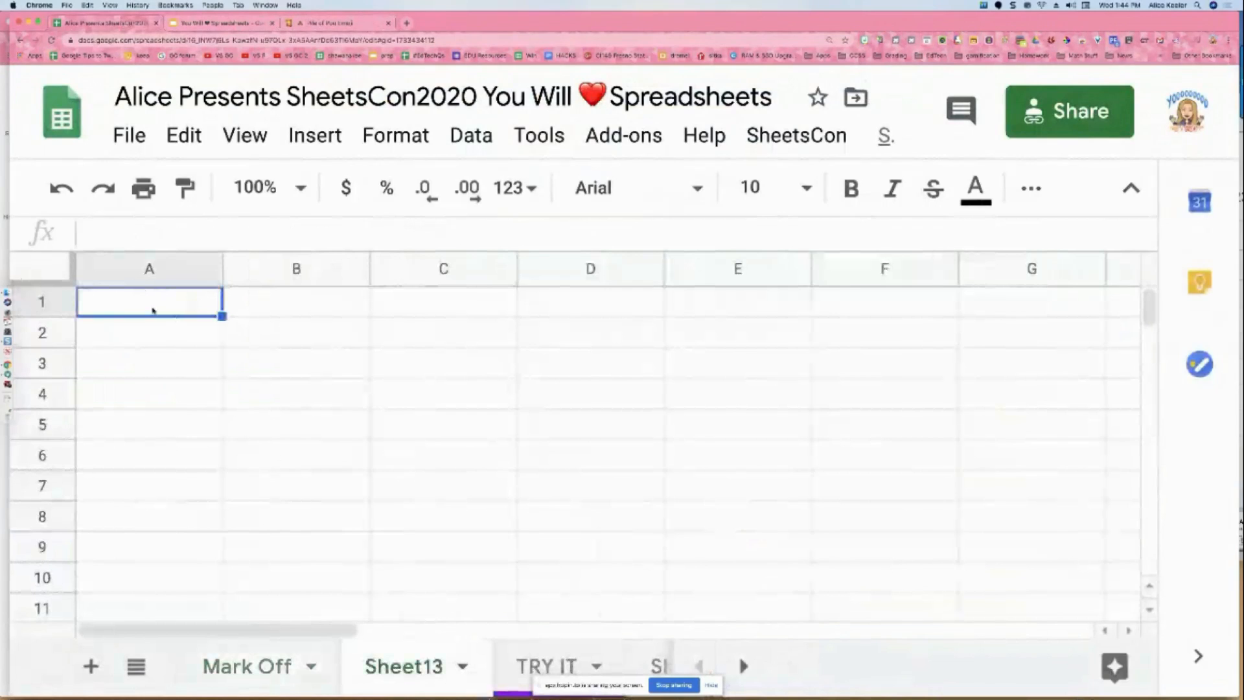
- Spell PRIDE across cells A1 to E1 of the new sheet, one capital letter per cell, to trigger the Easter egg
{"action": "type", "text": "P"}
{"action": "key", "text": "Tab"}
{"action": "type", "text": "R"}
{"action": "key", "text": "Tab"}
{"action": "type", "text": "I"}
{"action": "key", "text": "Tab"}
{"action": "type", "text": "D"}
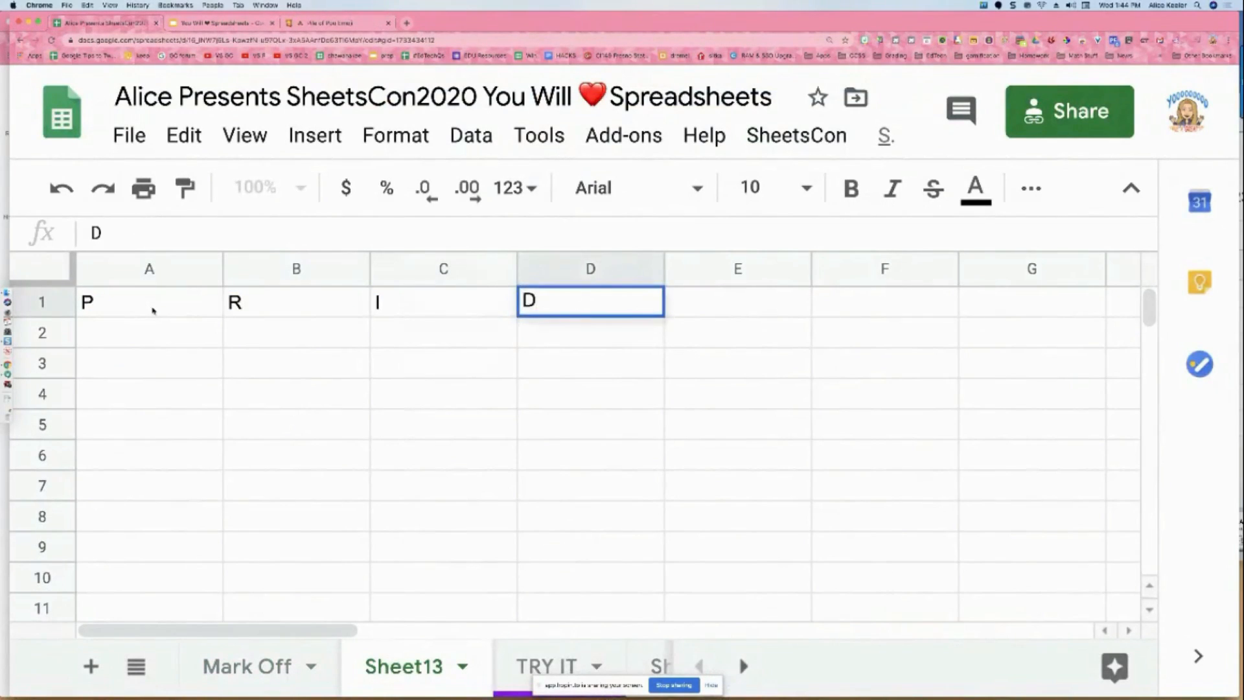
{"action": "key", "text": "Tab"}
{"action": "type", "text": "E"}
{"action": "key", "text": "Return"}
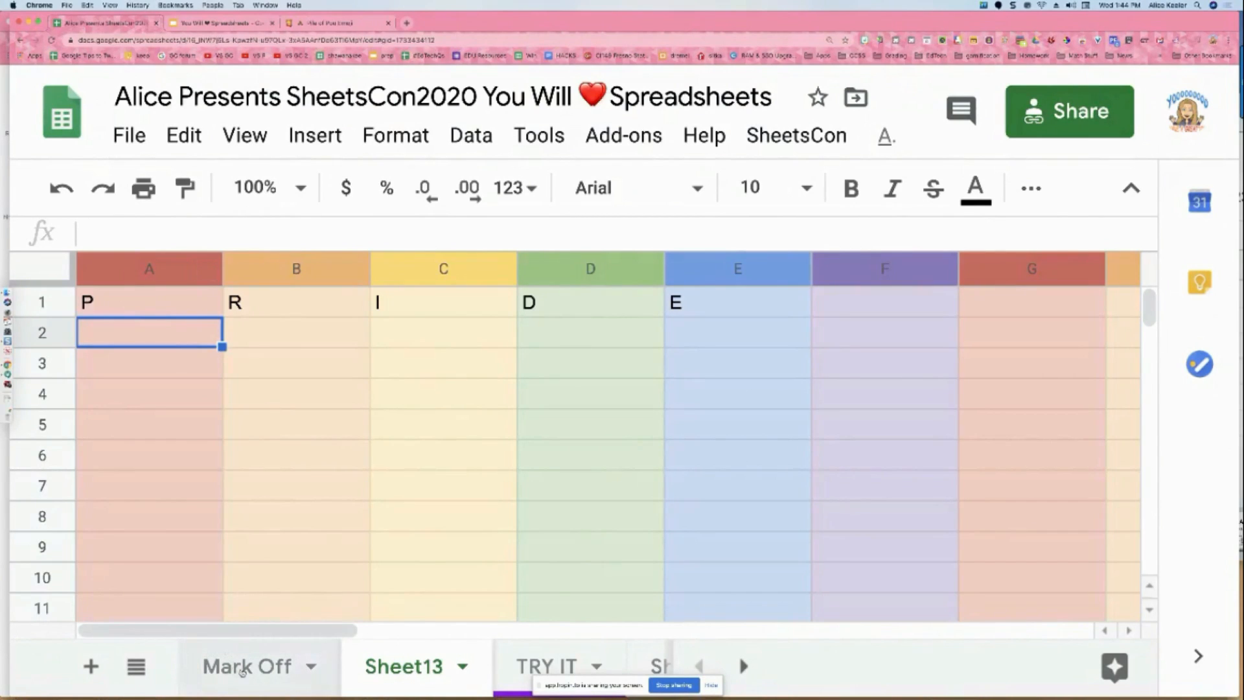
- Switch to the presentation, browse the new question slides and open the one about linking a Bitmoji to the custom "ask alice" script
{"action": "left_click", "coordinate": [218, 25]}
{"action": "scroll", "coordinate": [191, 433], "scroll_direction": "up", "scroll_amount": 5}
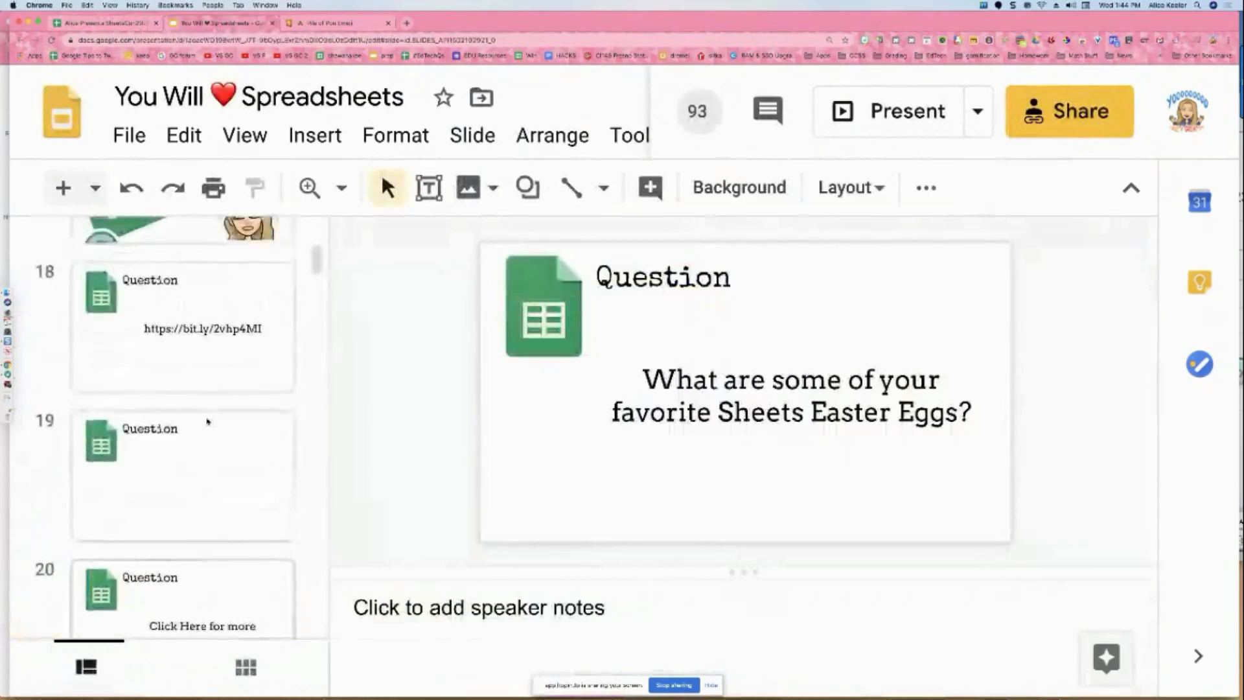
{"action": "scroll", "coordinate": [208, 421], "scroll_direction": "down", "scroll_amount": 5}
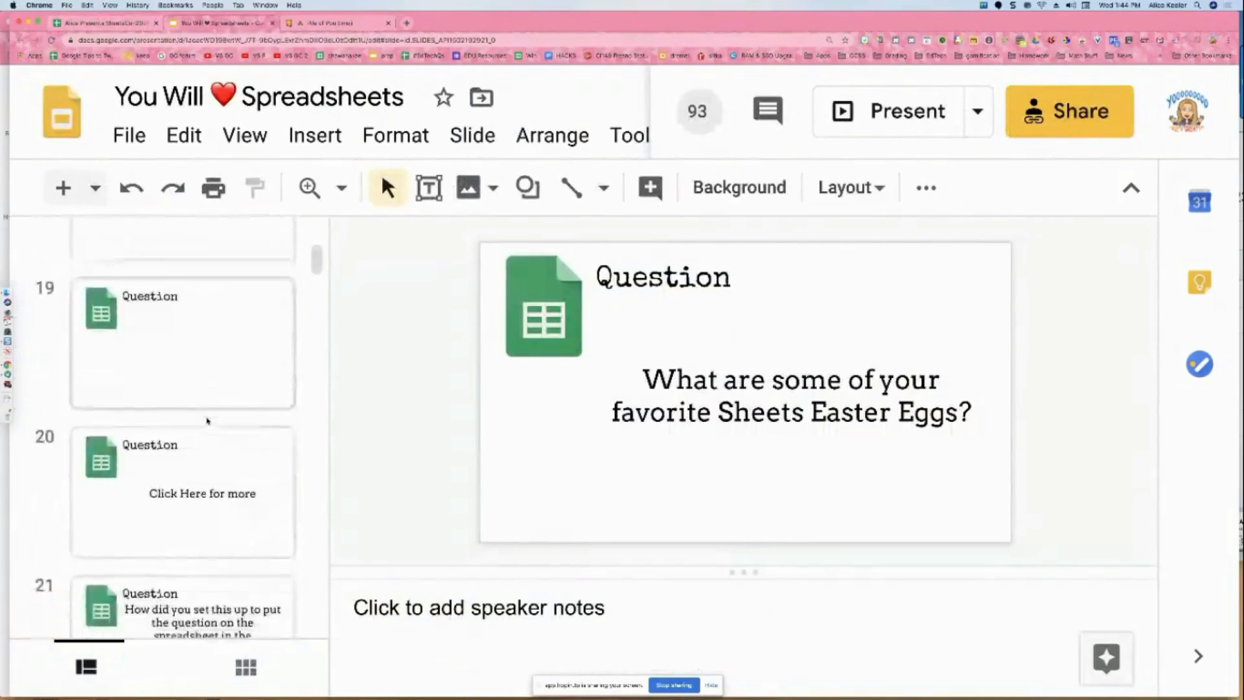
{"action": "scroll", "coordinate": [208, 421], "scroll_direction": "down", "scroll_amount": 5}
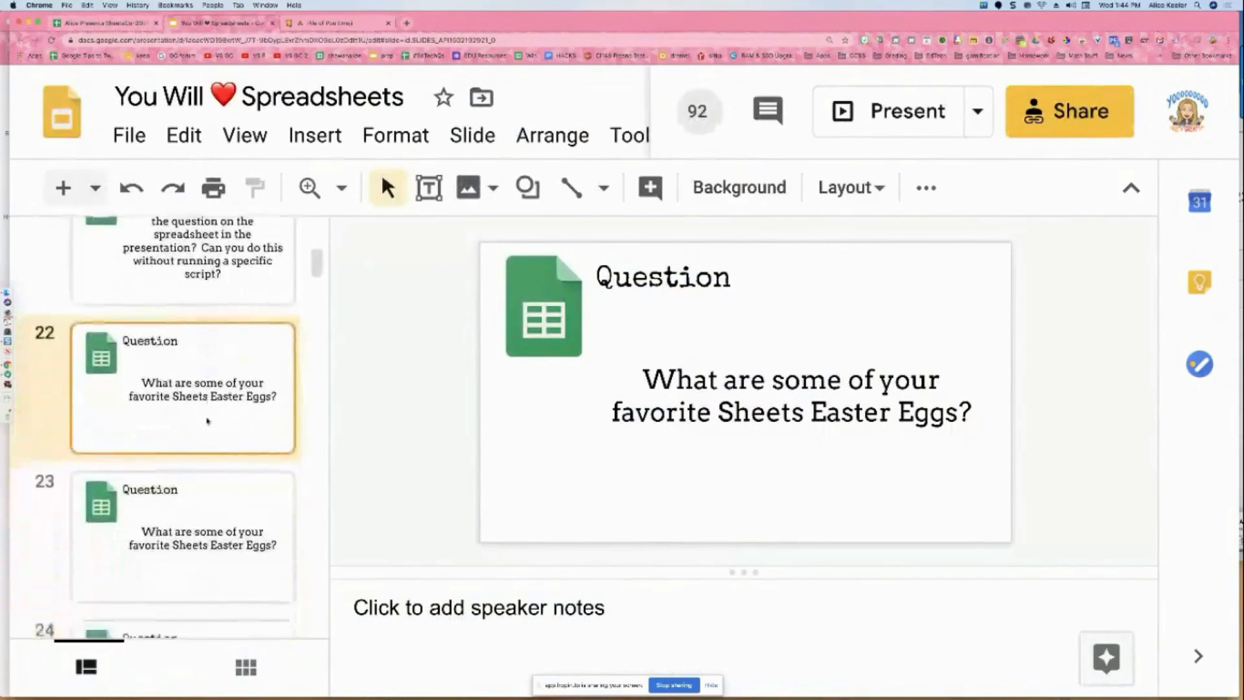
{"action": "scroll", "coordinate": [208, 420], "scroll_direction": "down", "scroll_amount": 2}
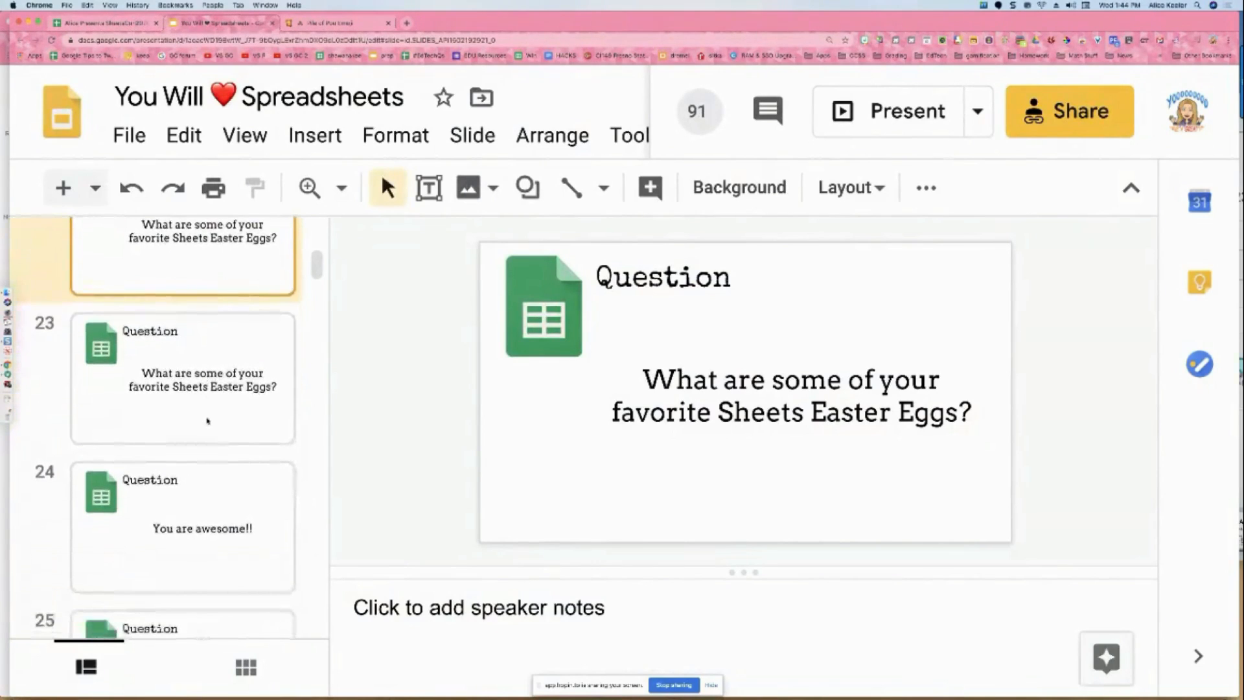
{"action": "left_click", "coordinate": [219, 531]}
{"action": "scroll", "coordinate": [217, 502], "scroll_direction": "down", "scroll_amount": 3}
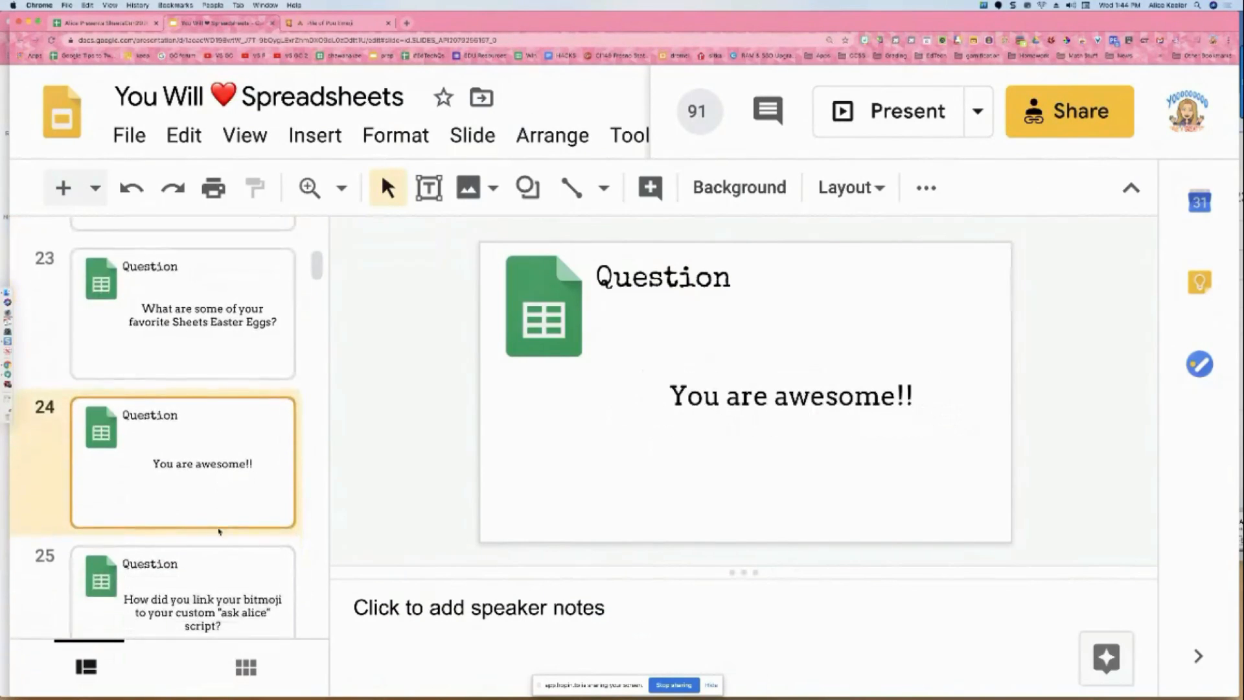
{"action": "left_click", "coordinate": [216, 500]}
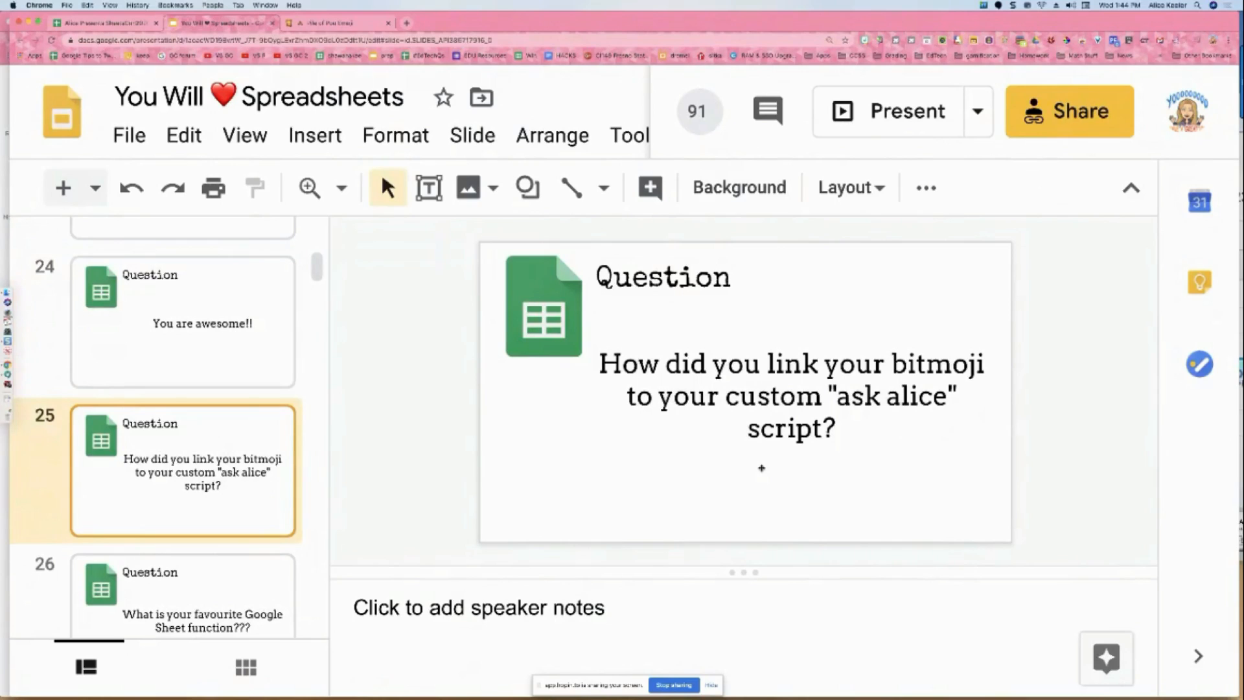
- Return to the SheetsCon2020 spreadsheet and save the "hieee!" image from the Bitmoji extension to the computer
{"action": "left_click", "coordinate": [78, 23]}
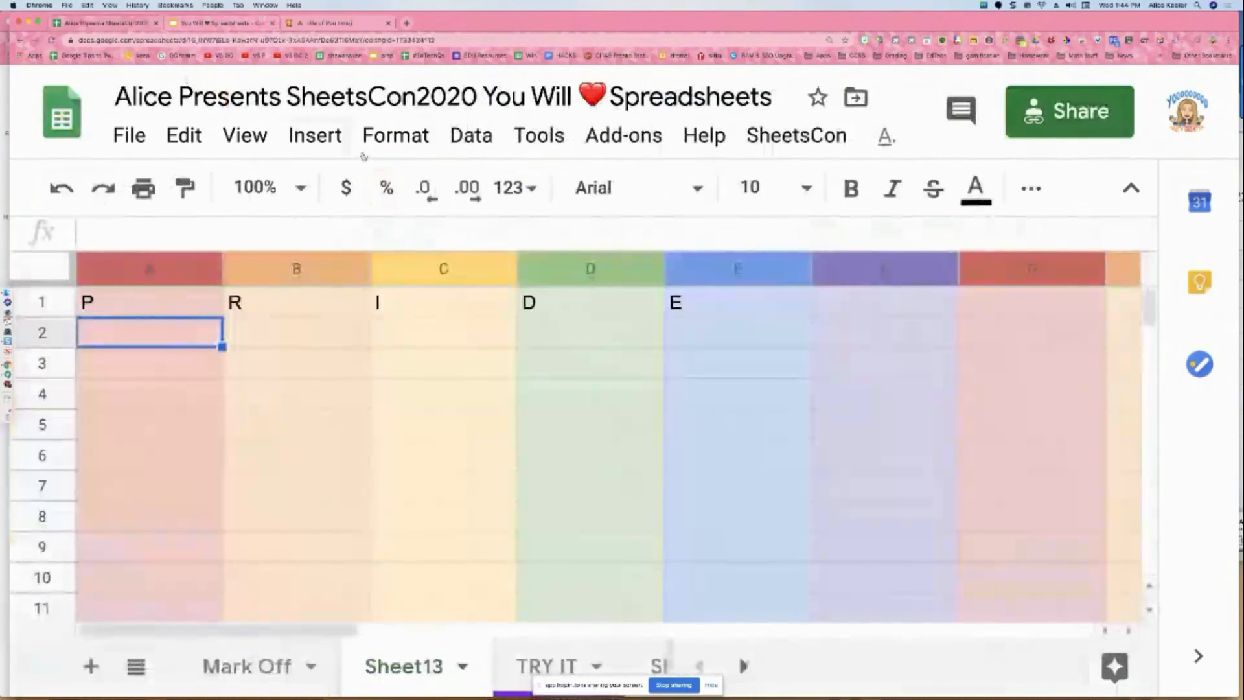
{"action": "left_click", "coordinate": [866, 41]}
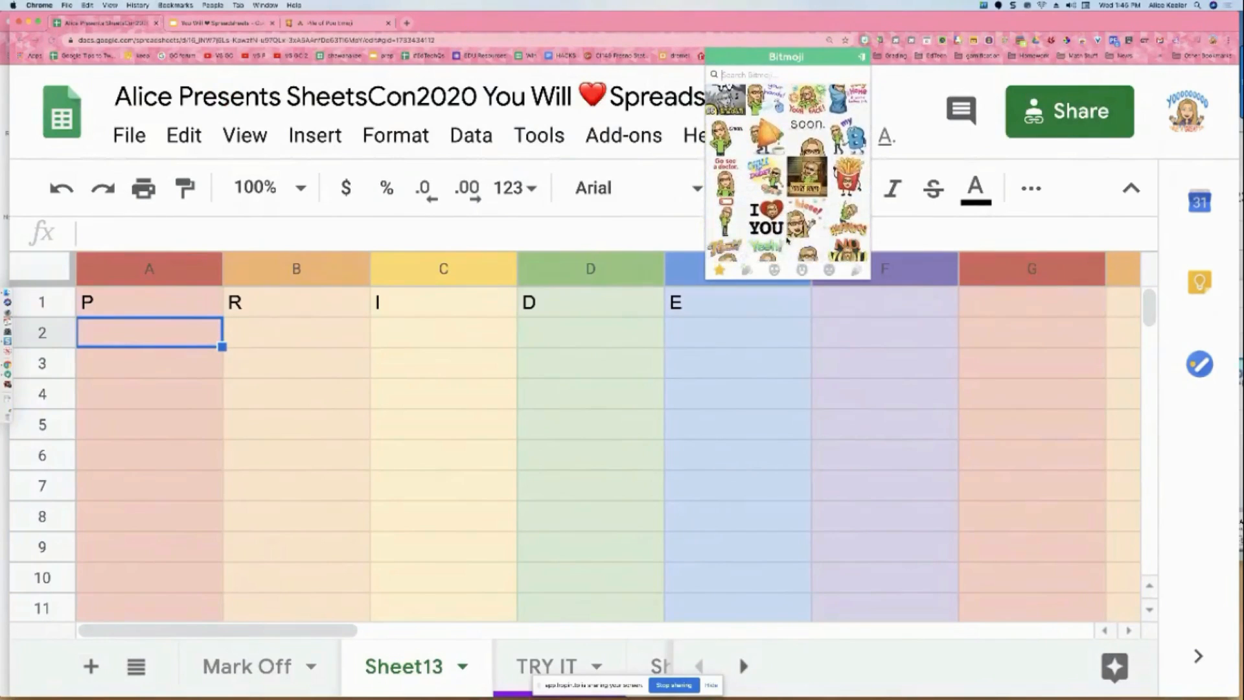
{"action": "right_click", "coordinate": [809, 222]}
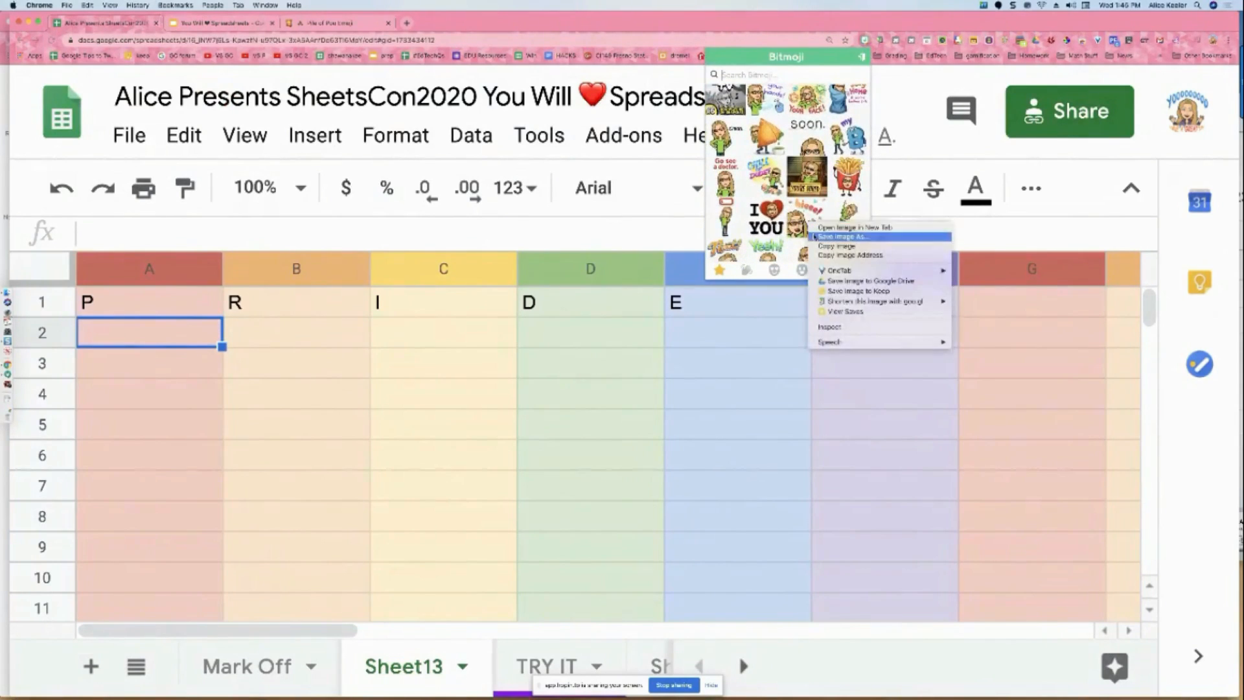
{"action": "left_click", "coordinate": [816, 237]}
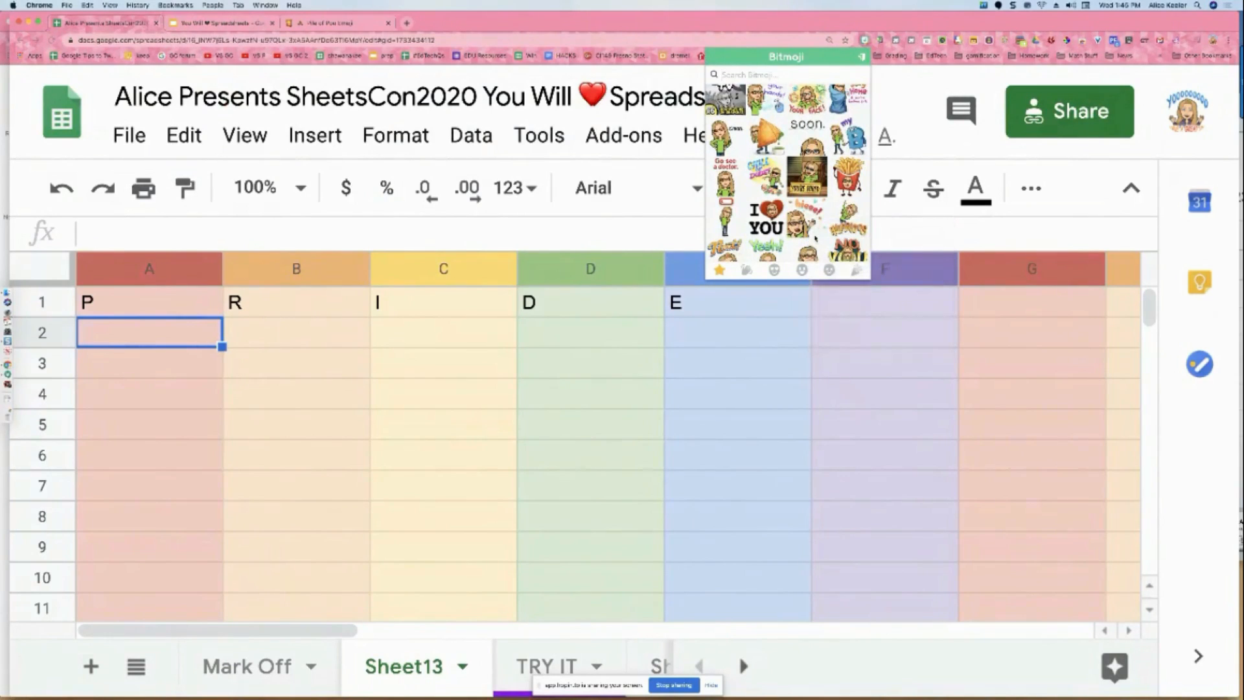
{"action": "type", "text": "alkj"}
{"action": "key", "text": "Return"}
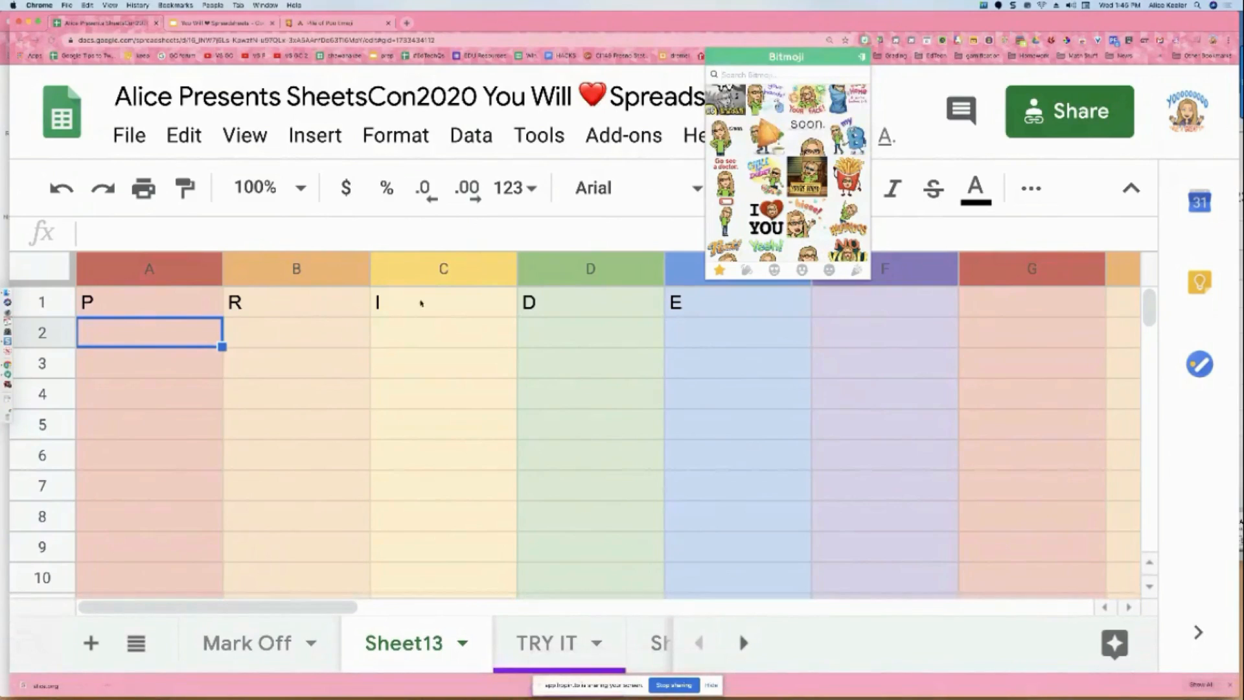
- Insert the downloaded Bitmoji as an image over cells and move it over columns B and C below row 1
{"action": "left_click", "coordinate": [537, 248]}
{"action": "left_click", "coordinate": [315, 135]}
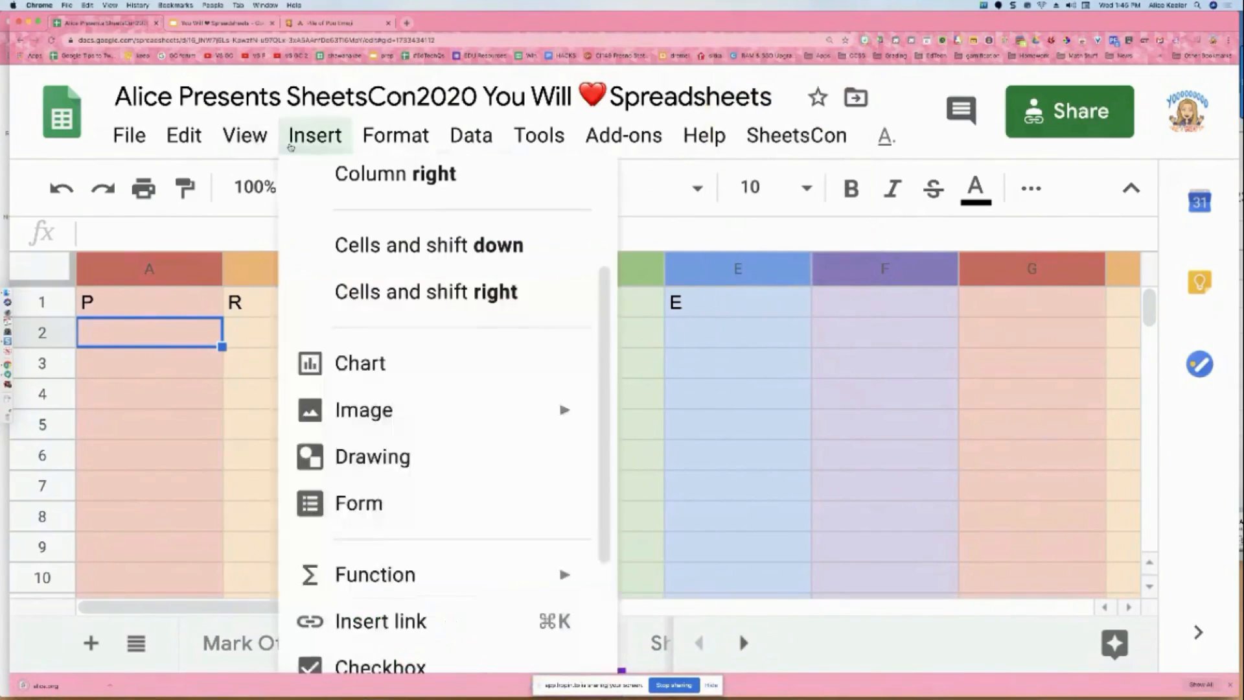
{"action": "mouse_move", "coordinate": [454, 410]}
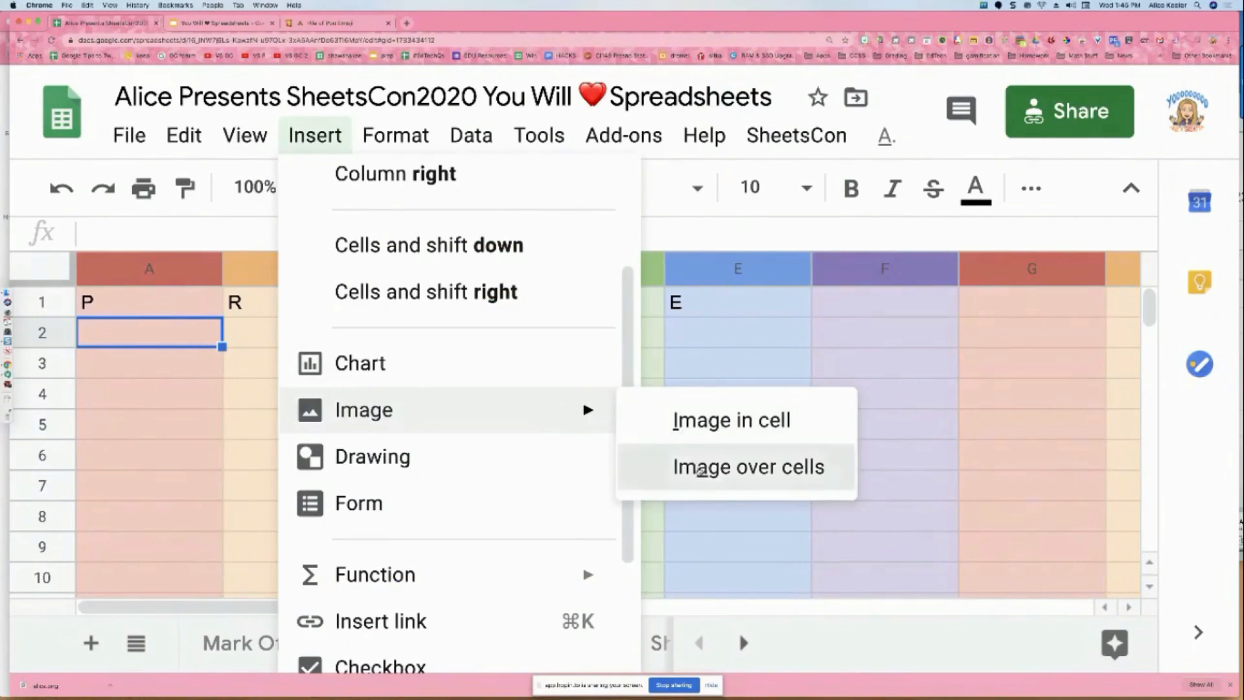
{"action": "left_click", "coordinate": [701, 468]}
{"action": "mouse_move", "coordinate": [50, 686]}
{"action": "left_mouse_down"}
{"action": "mouse_move", "coordinate": [101, 677]}
{"action": "mouse_move", "coordinate": [326, 518]}
{"action": "mouse_move", "coordinate": [43, 696]}
{"action": "left_mouse_up"}
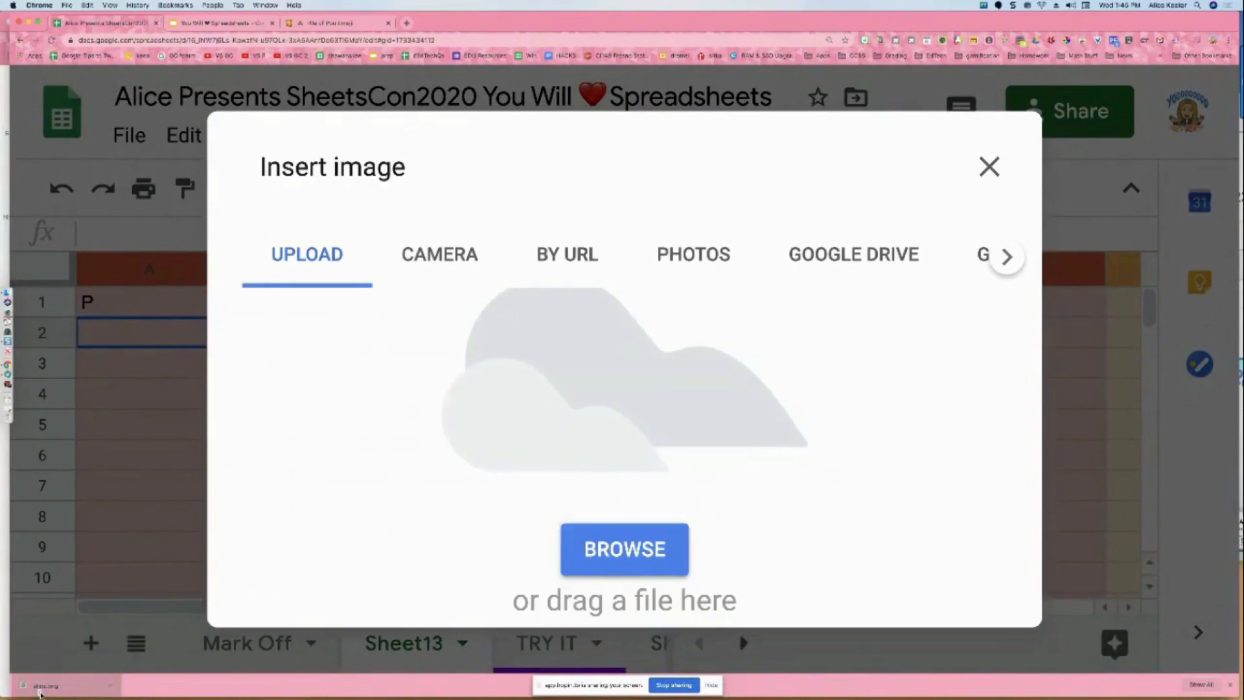
{"action": "left_click_drag", "start_coordinate": [39, 694], "coordinate": [298, 537]}
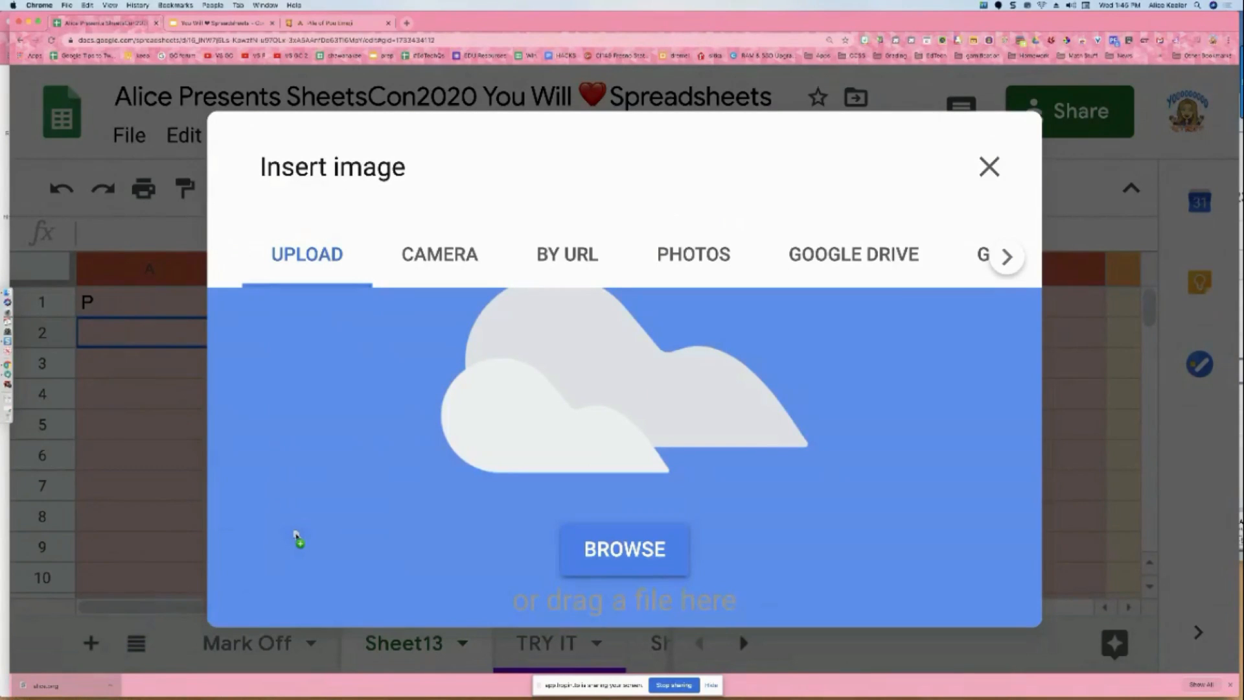
{"action": "left_click_drag", "start_coordinate": [295, 536], "coordinate": [297, 536]}
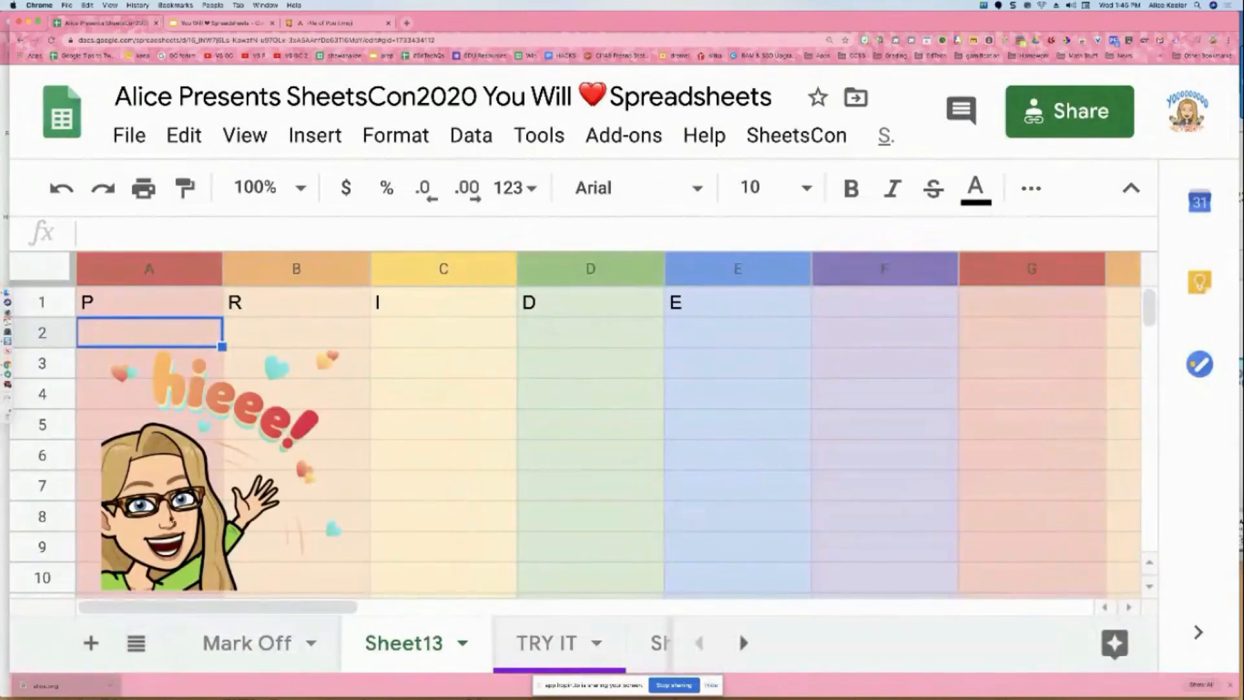
{"action": "left_click_drag", "start_coordinate": [214, 453], "coordinate": [359, 470]}
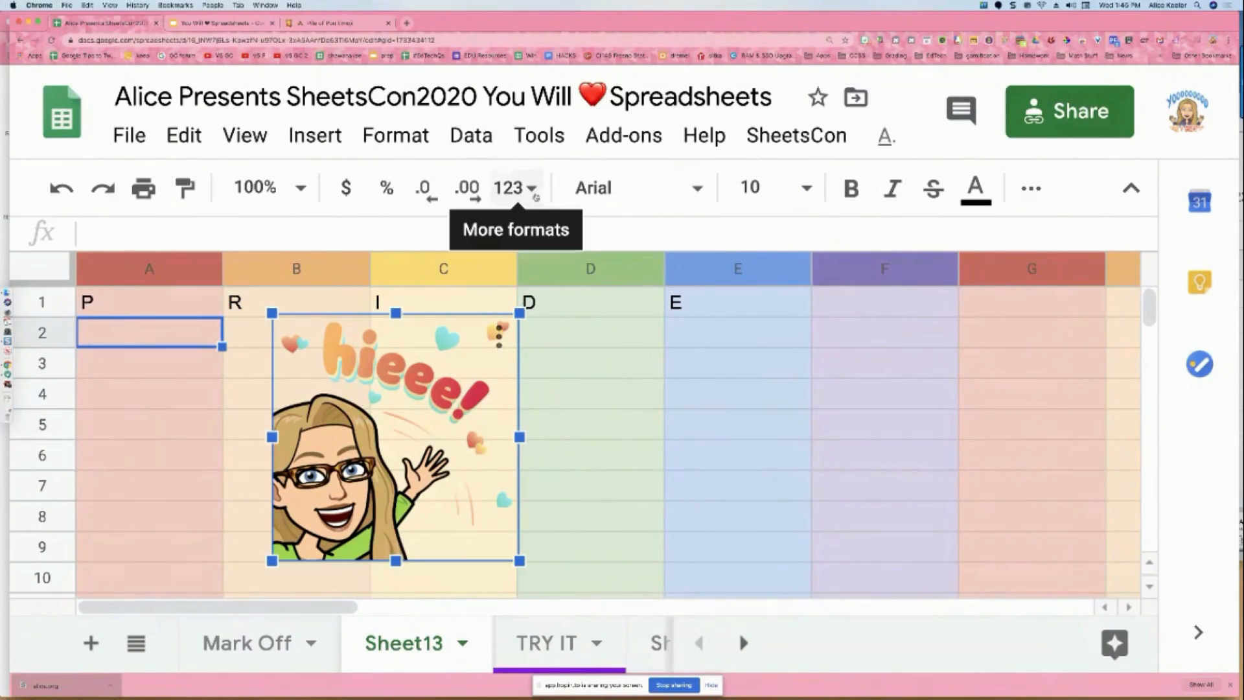
{"action": "left_click", "coordinate": [534, 194]}
{"action": "left_click", "coordinate": [456, 329]}
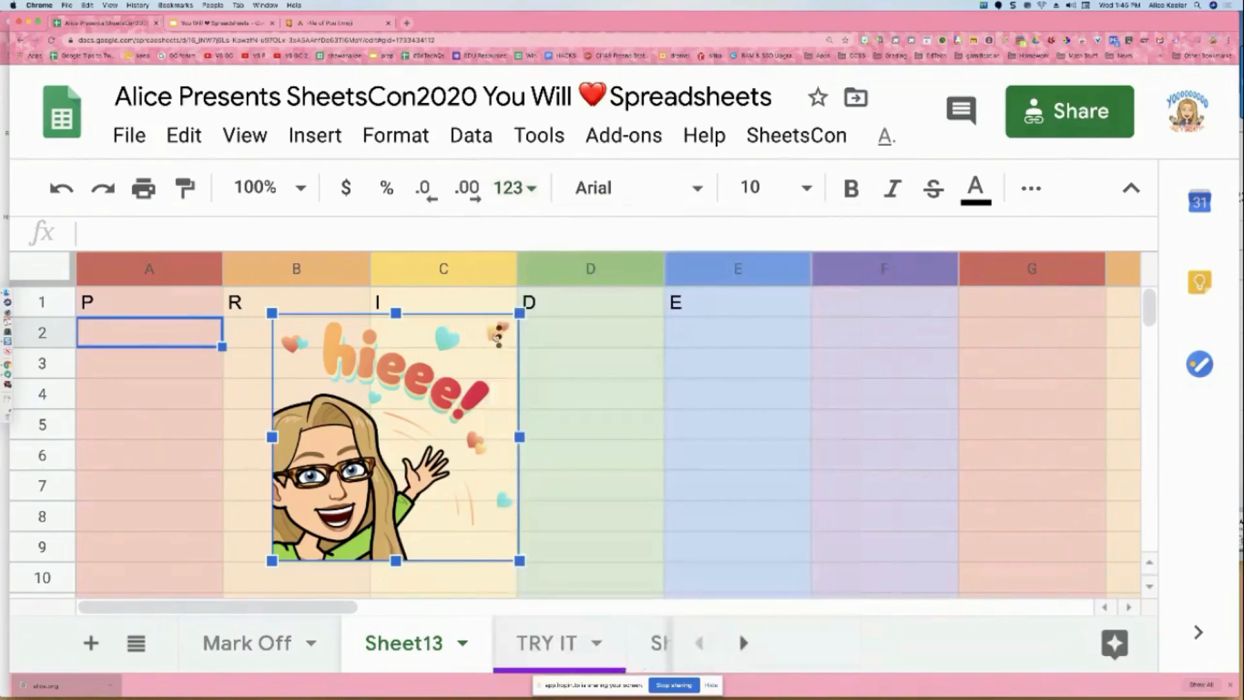
- Assign the script askAlice to the Bitmoji image
{"action": "left_click", "coordinate": [498, 335]}
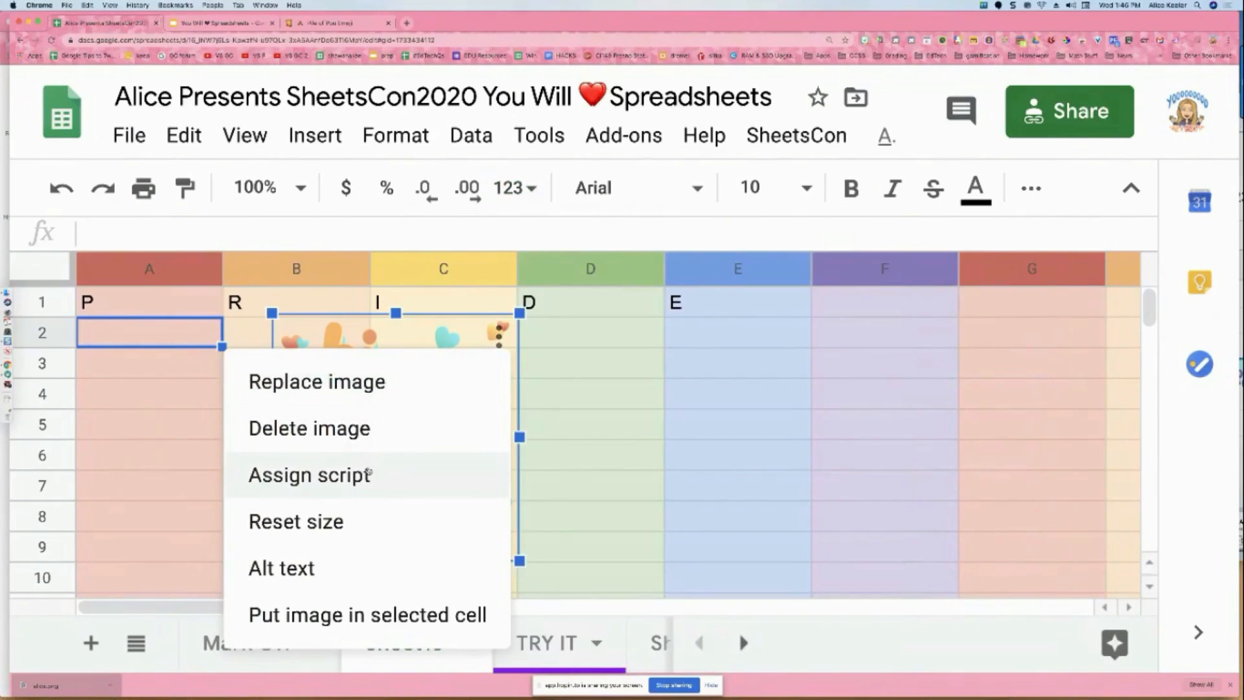
{"action": "left_click", "coordinate": [376, 477]}
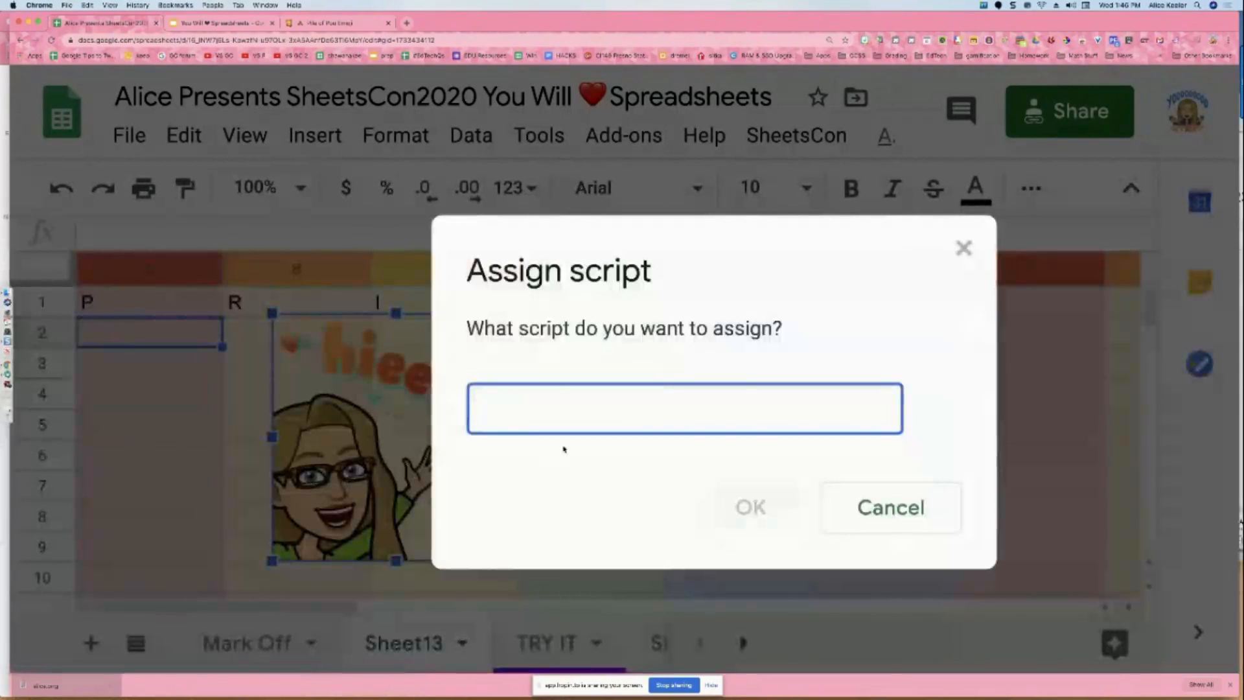
{"action": "type", "text": "askAlice"}
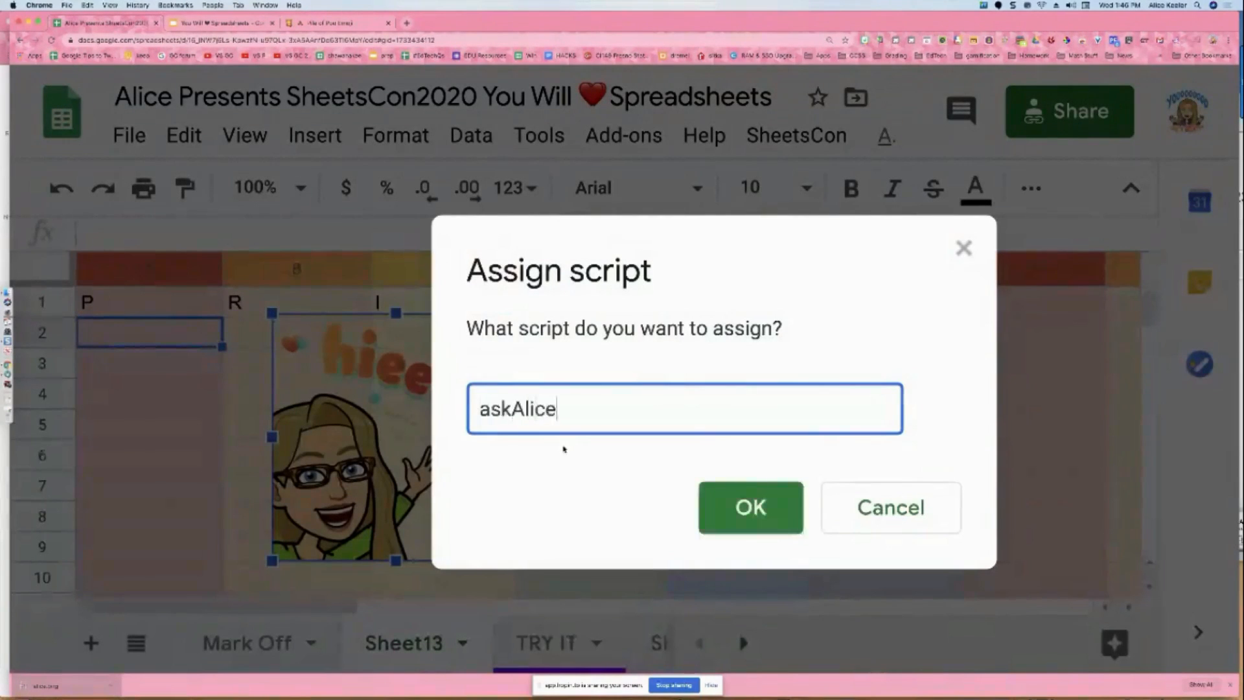
{"action": "left_click", "coordinate": [727, 504]}
{"action": "left_click", "coordinate": [648, 488]}
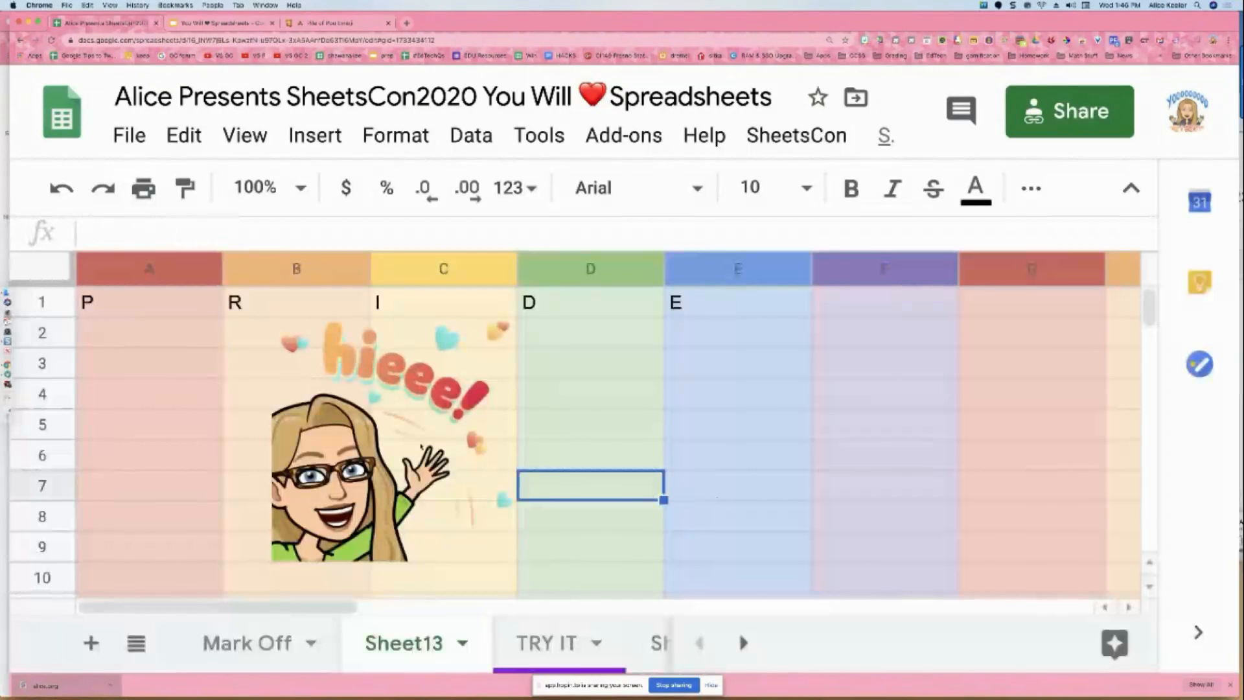
- Enter "Alice coded this" in cell D4, select that cell and run the script assigned to the Bitmoji image
{"action": "left_click", "coordinate": [612, 403]}
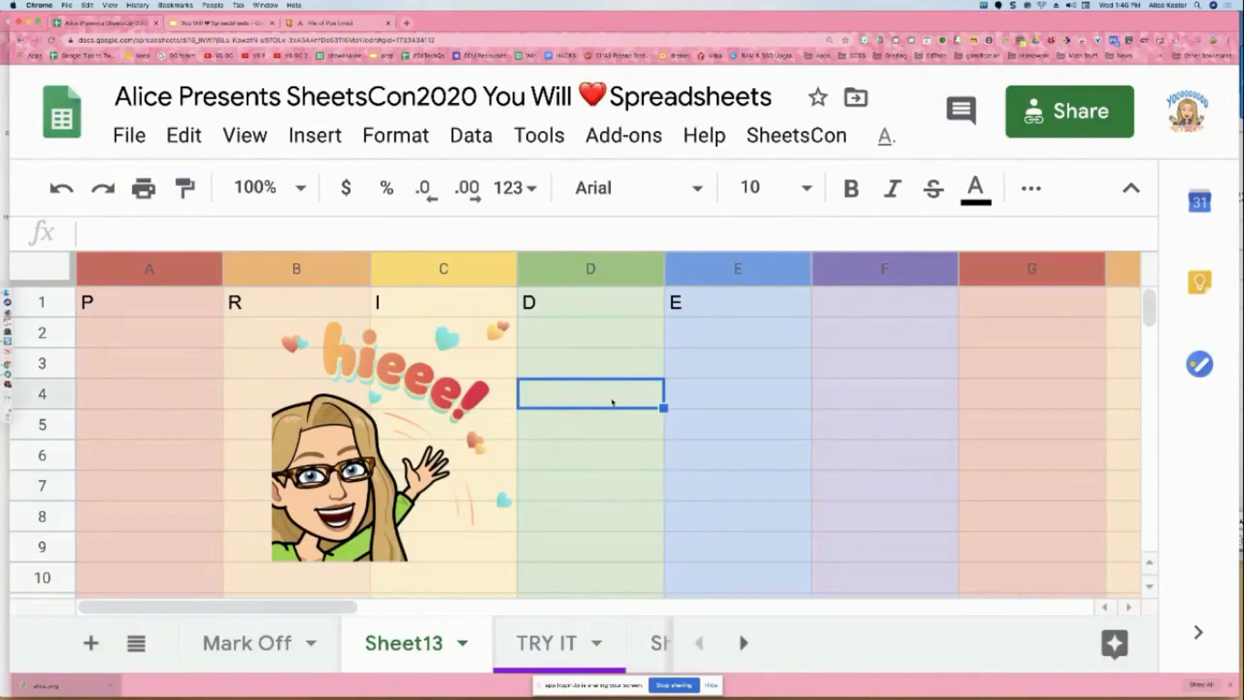
{"action": "type", "text": "Alice coded this"}
{"action": "key", "text": "Return"}
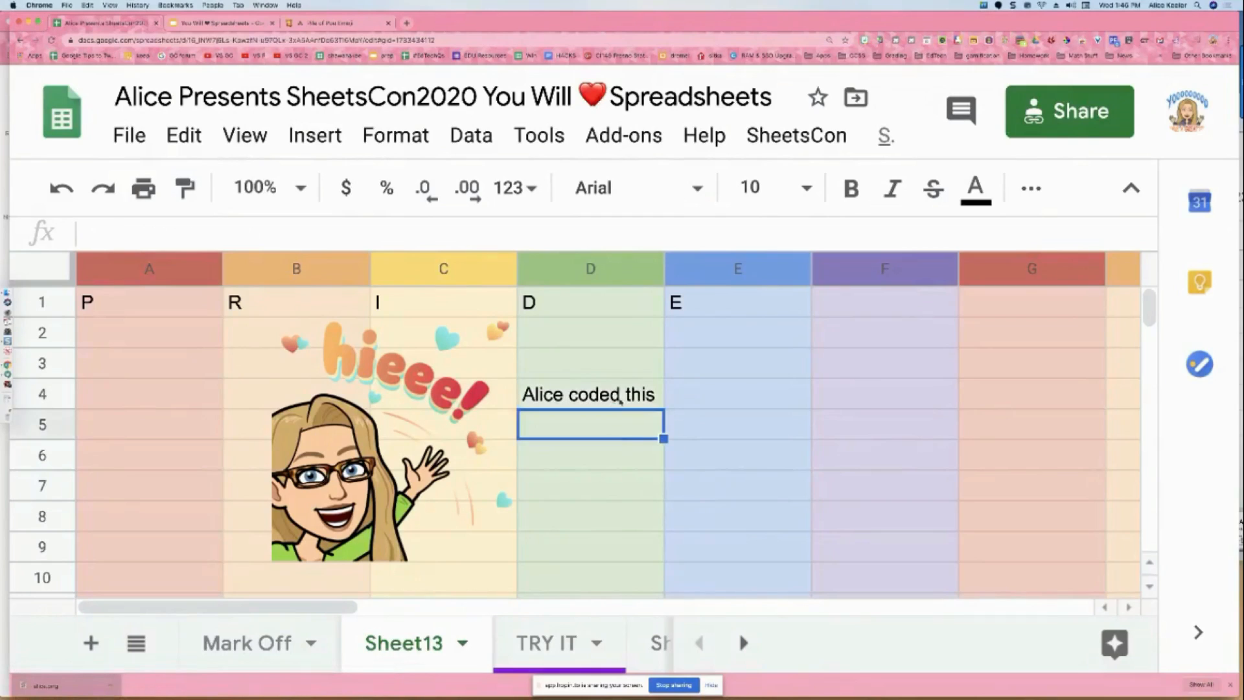
{"action": "left_click", "coordinate": [614, 396]}
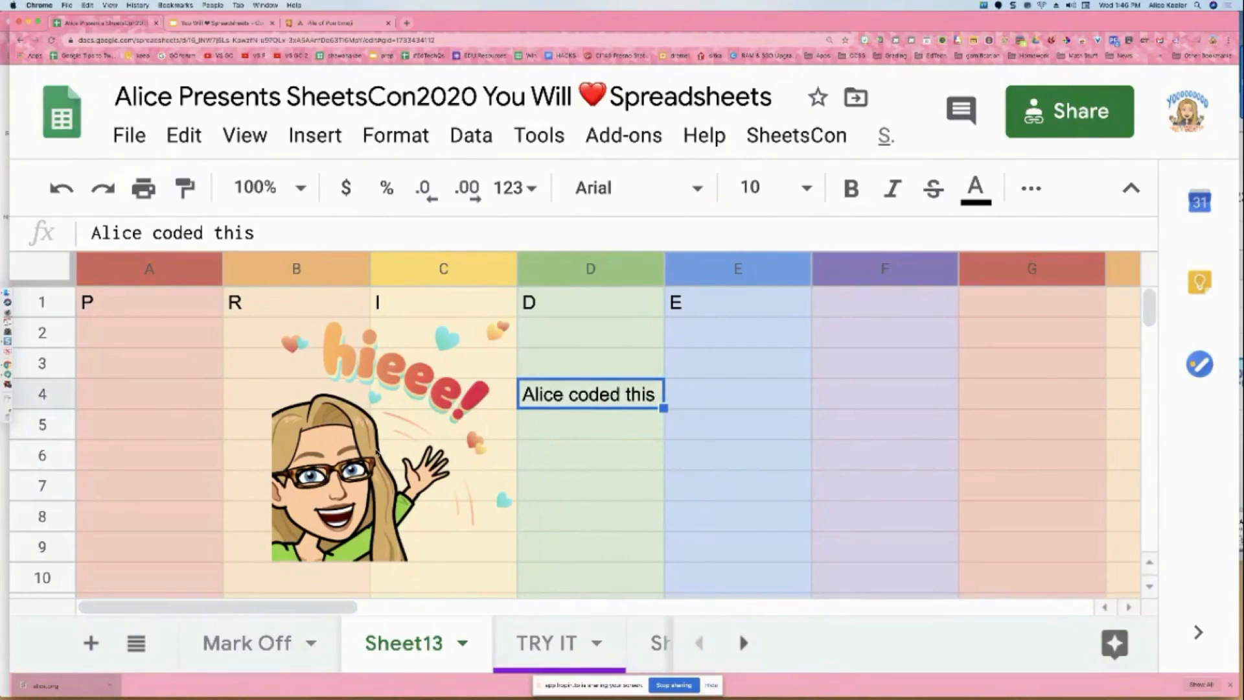
{"action": "left_click", "coordinate": [377, 452]}
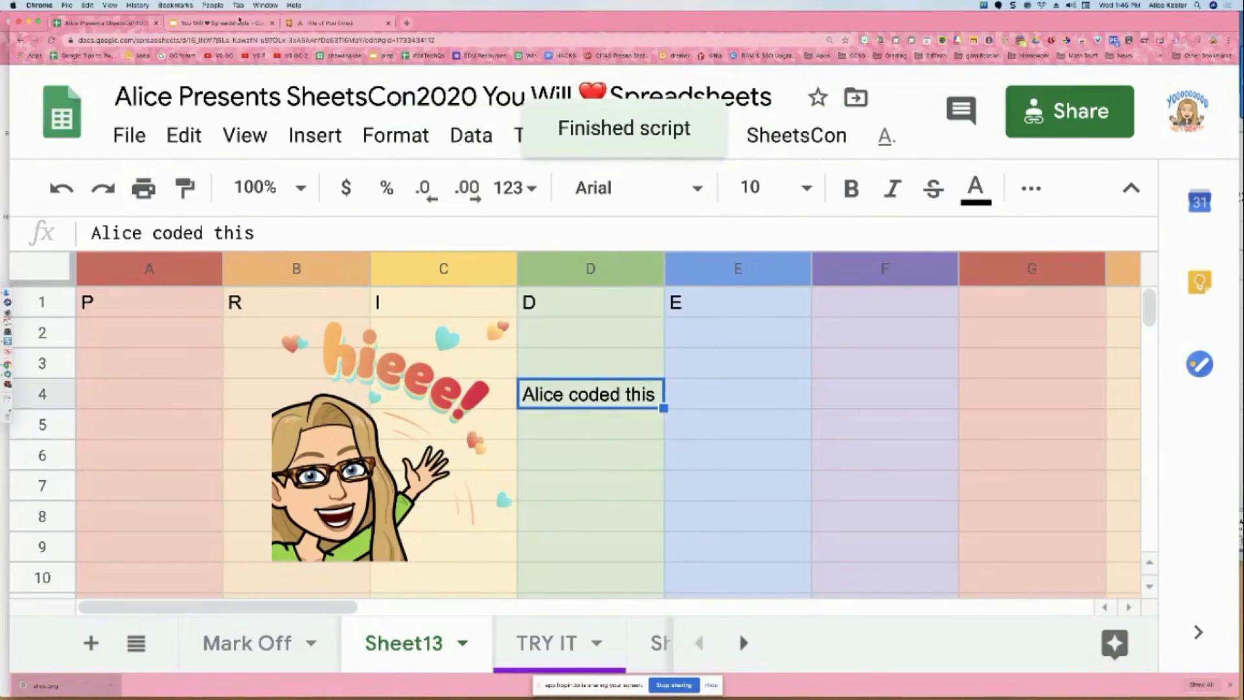
- Switch to the presentation and open the new "Alice coded this" question slide after the Questions title slide
{"action": "left_click", "coordinate": [236, 24]}
{"action": "scroll", "coordinate": [172, 344], "scroll_direction": "up", "scroll_amount": 5}
{"action": "scroll", "coordinate": [173, 345], "scroll_direction": "up", "scroll_amount": 10}
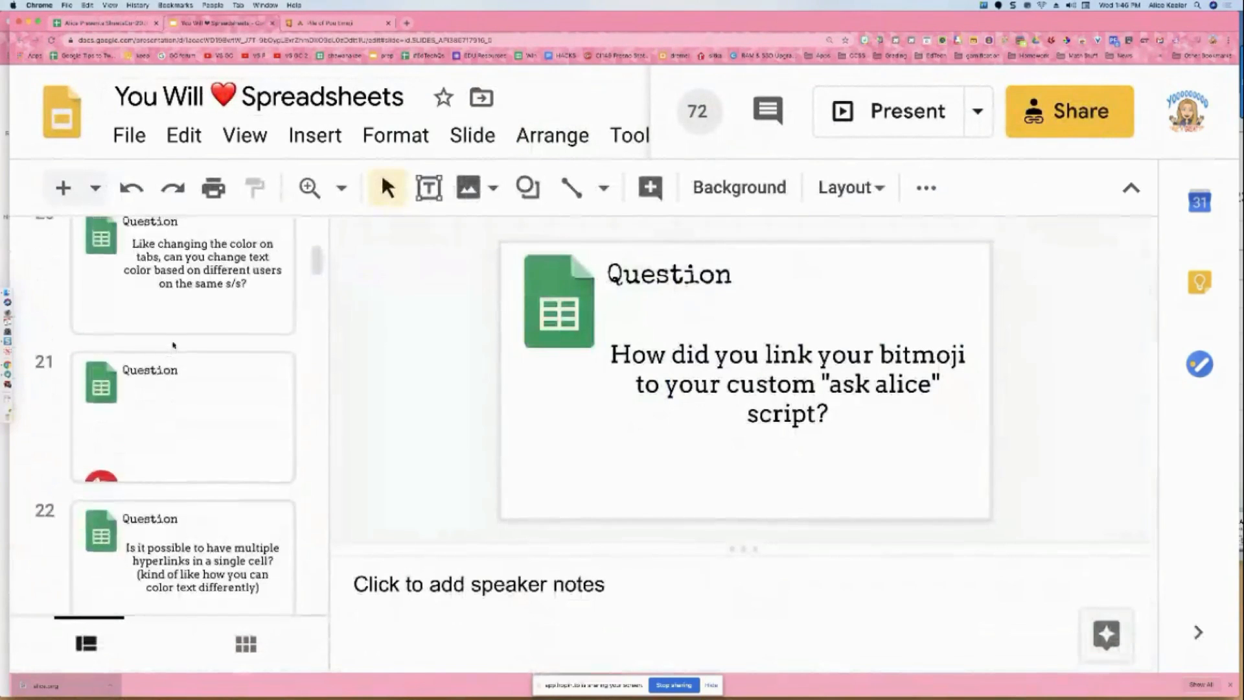
{"action": "scroll", "coordinate": [173, 345], "scroll_direction": "down", "scroll_amount": 2}
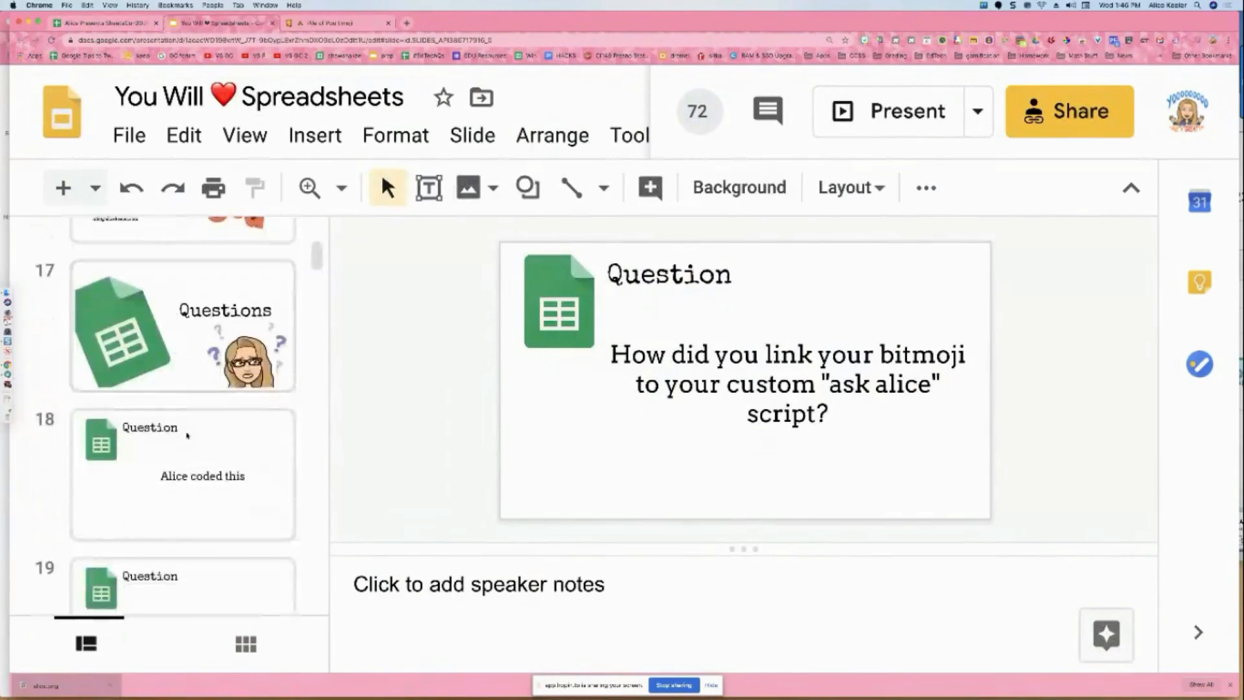
{"action": "left_click", "coordinate": [267, 479]}
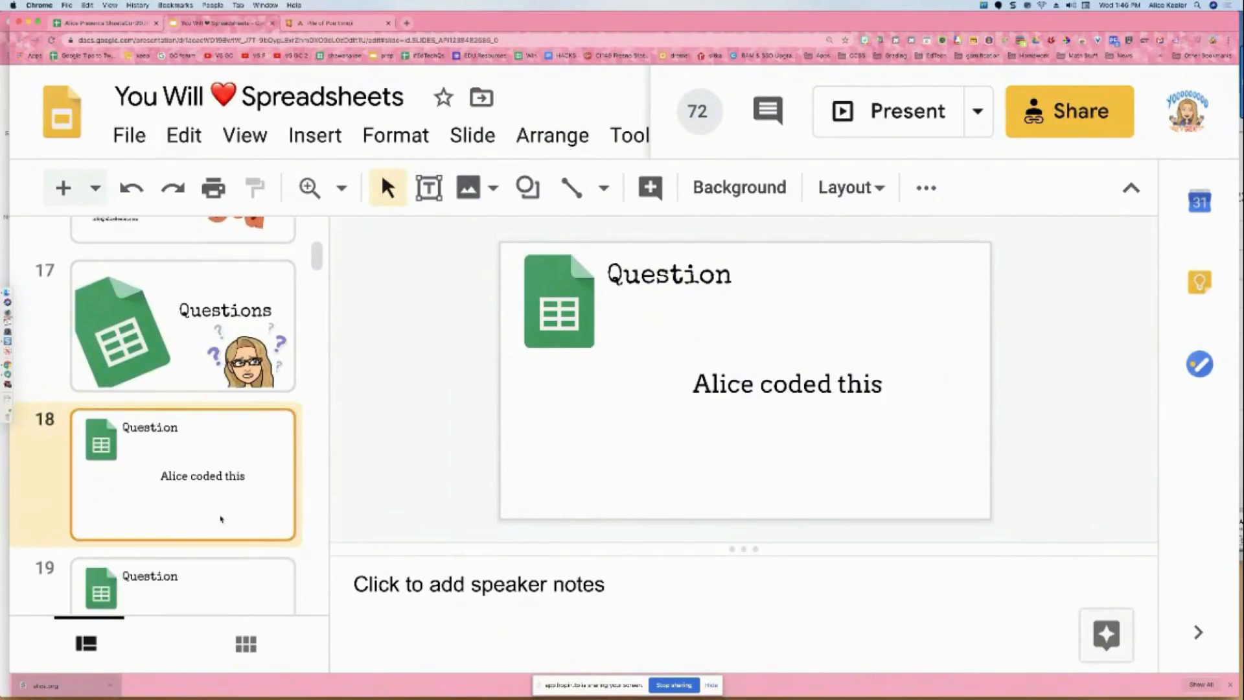
- Open the question slide on text color by user, followed by the one on multiple hyperlinks in a single cell
{"action": "scroll", "coordinate": [221, 518], "scroll_direction": "down", "scroll_amount": 4}
{"action": "left_click", "coordinate": [219, 507]}
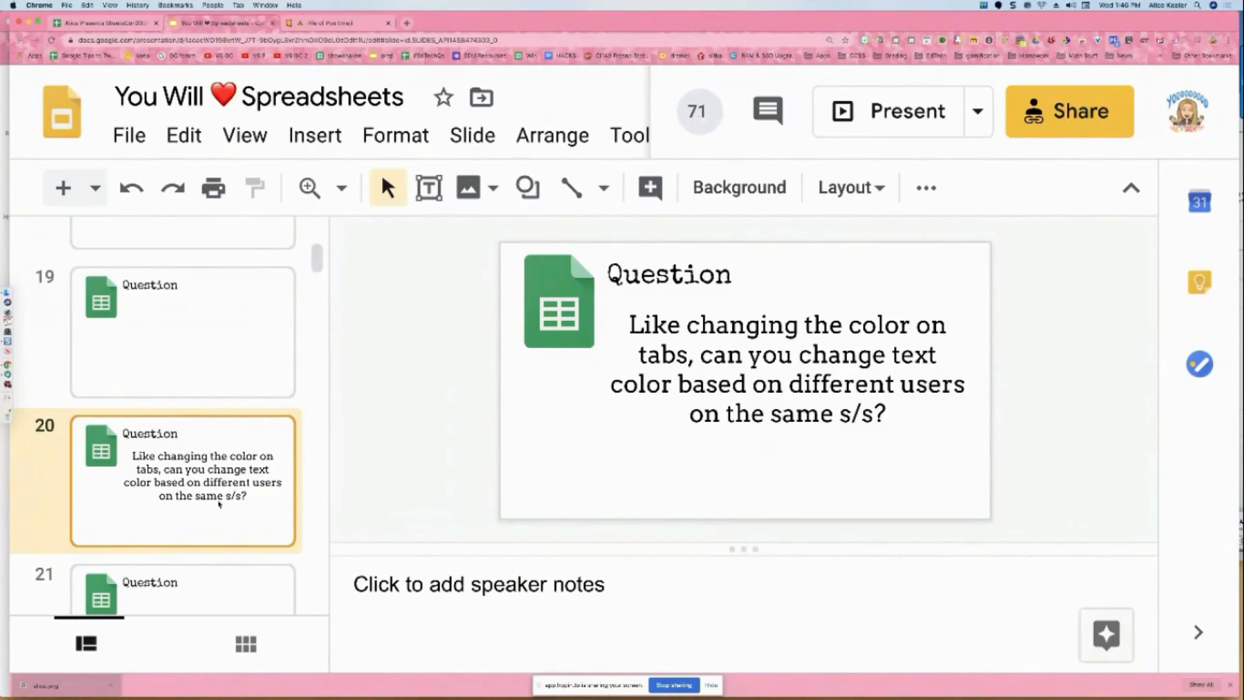
{"action": "scroll", "coordinate": [219, 504], "scroll_direction": "down", "scroll_amount": 4}
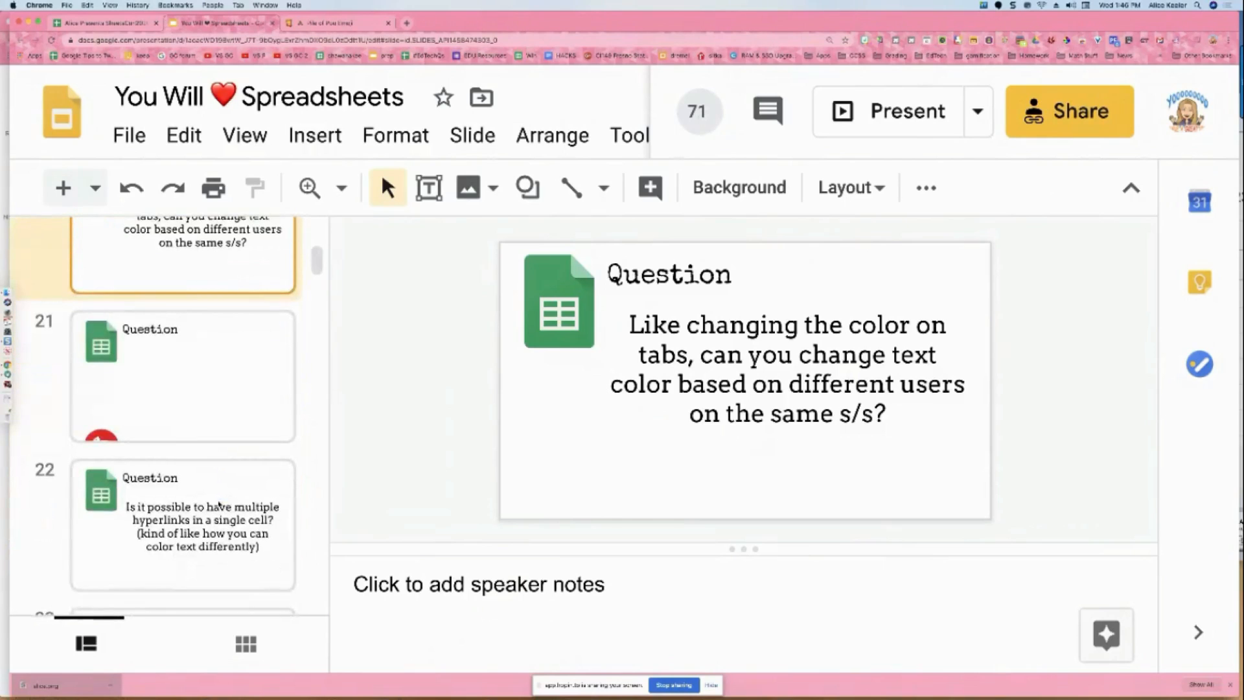
{"action": "scroll", "coordinate": [219, 504], "scroll_direction": "down", "scroll_amount": 1}
{"action": "left_click", "coordinate": [224, 493]}
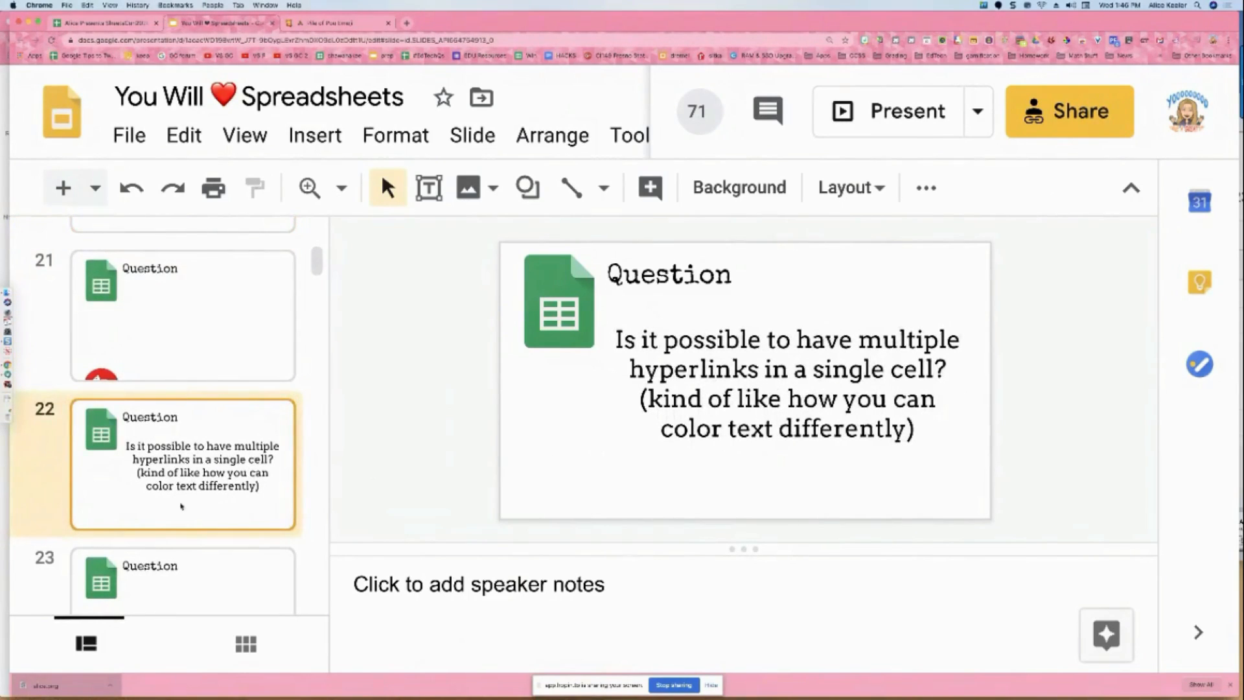
- Look through the remaining question slides in the presentation and return to the SheetsCon2020 spreadsheet
{"action": "scroll", "coordinate": [181, 506], "scroll_direction": "down", "scroll_amount": 10}
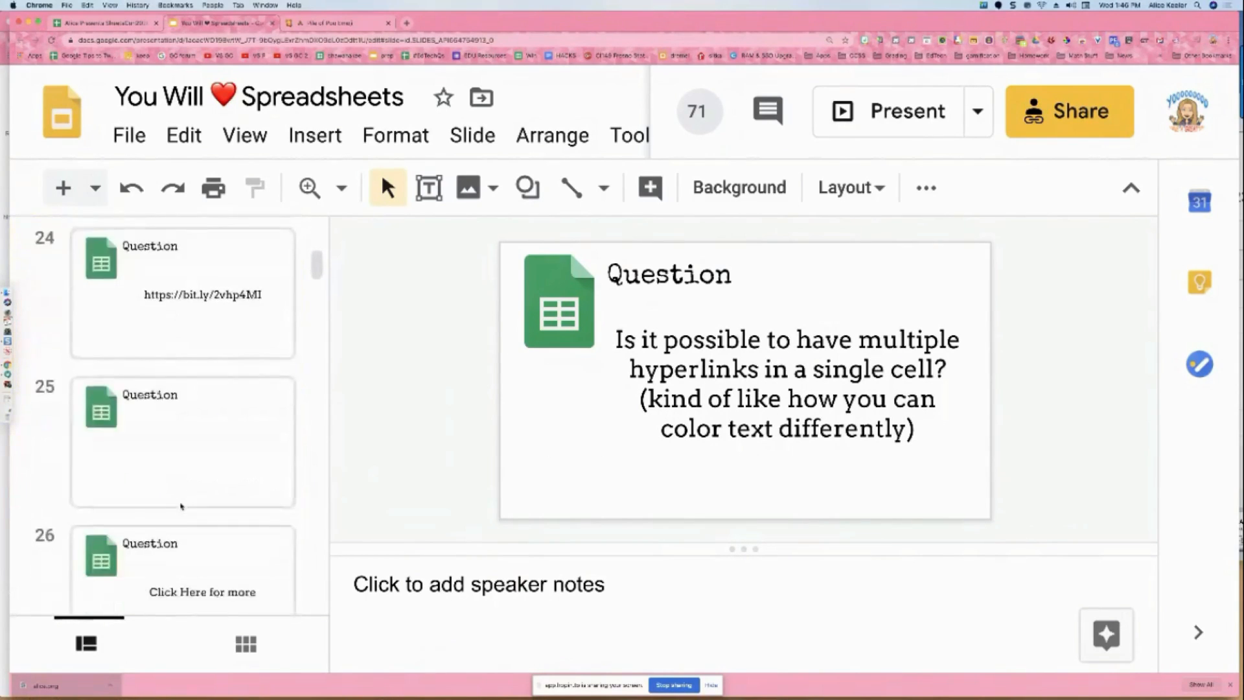
{"action": "scroll", "coordinate": [185, 472], "scroll_direction": "down", "scroll_amount": 15}
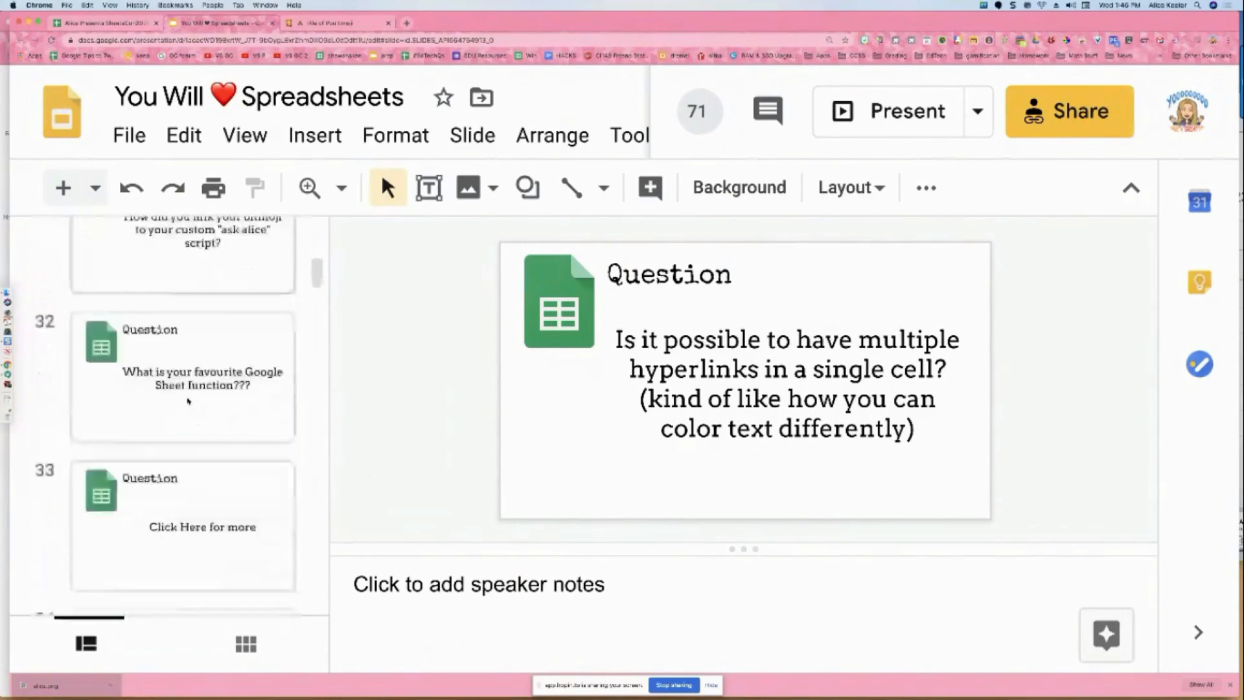
{"action": "scroll", "coordinate": [194, 363], "scroll_direction": "down", "scroll_amount": 6}
{"action": "scroll", "coordinate": [201, 340], "scroll_direction": "up", "scroll_amount": 4}
{"action": "scroll", "coordinate": [201, 338], "scroll_direction": "up", "scroll_amount": 1}
{"action": "left_click", "coordinate": [118, 25]}
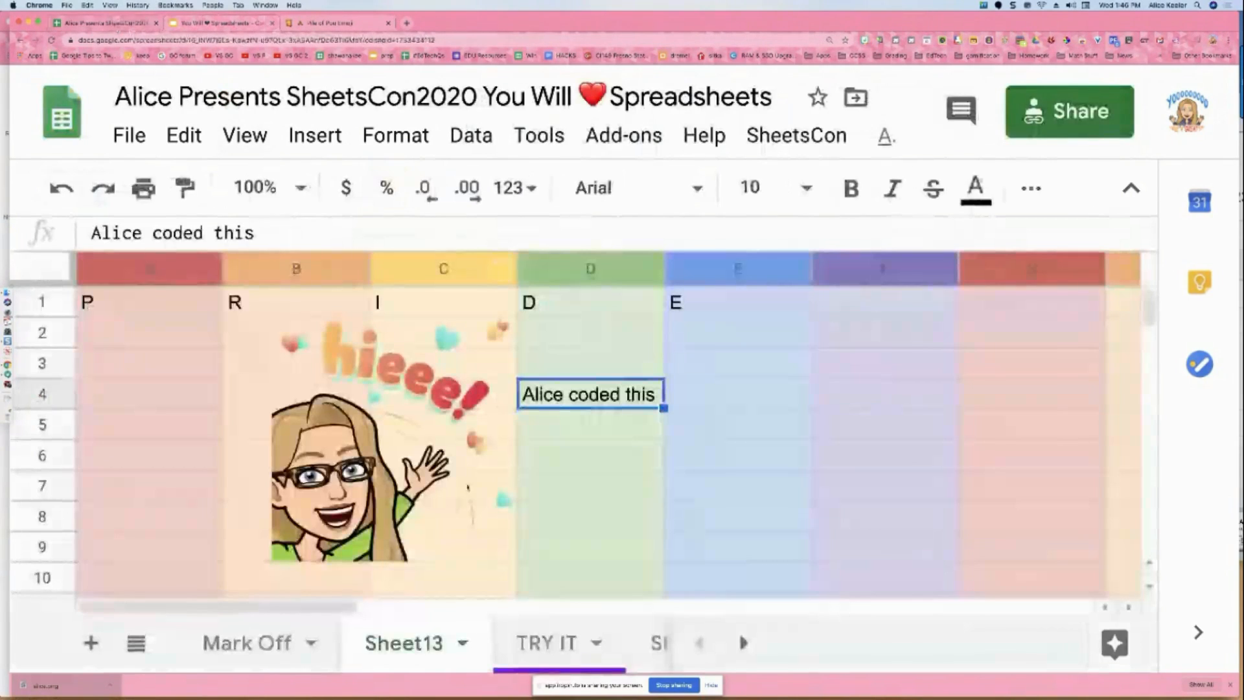
{"action": "left_click", "coordinate": [91, 643]}
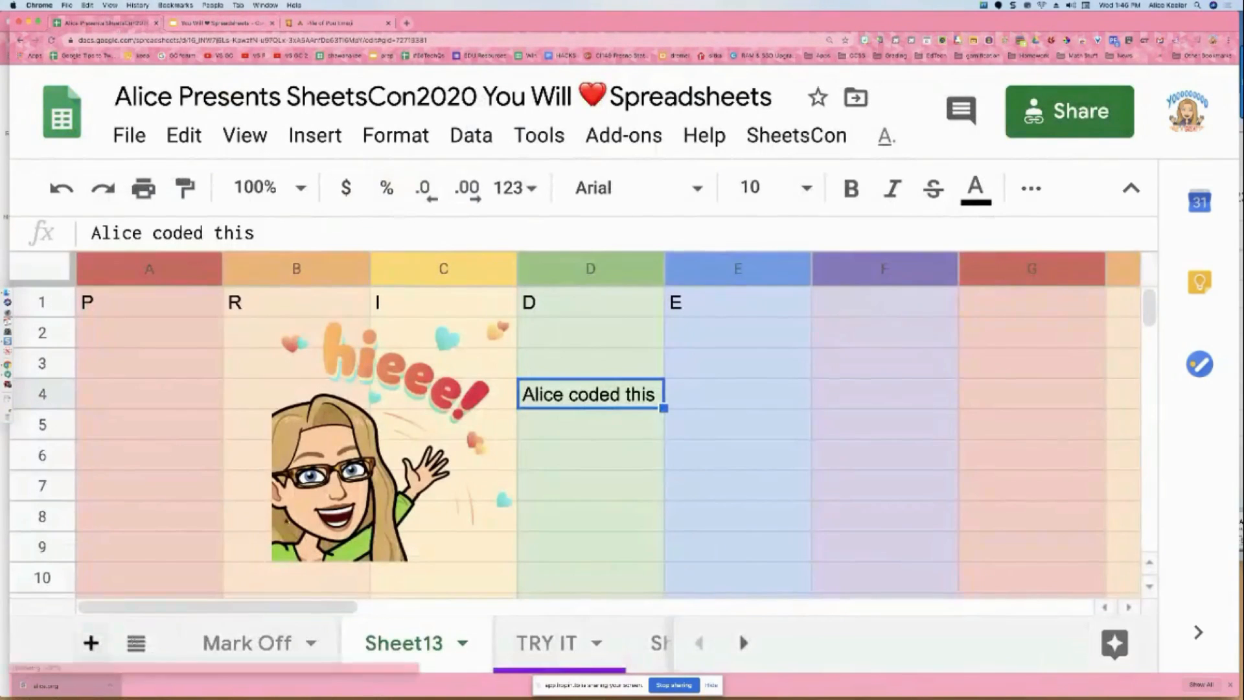
{"action": "left_click", "coordinate": [410, 386]}
{"action": "type", "text": "http:"}
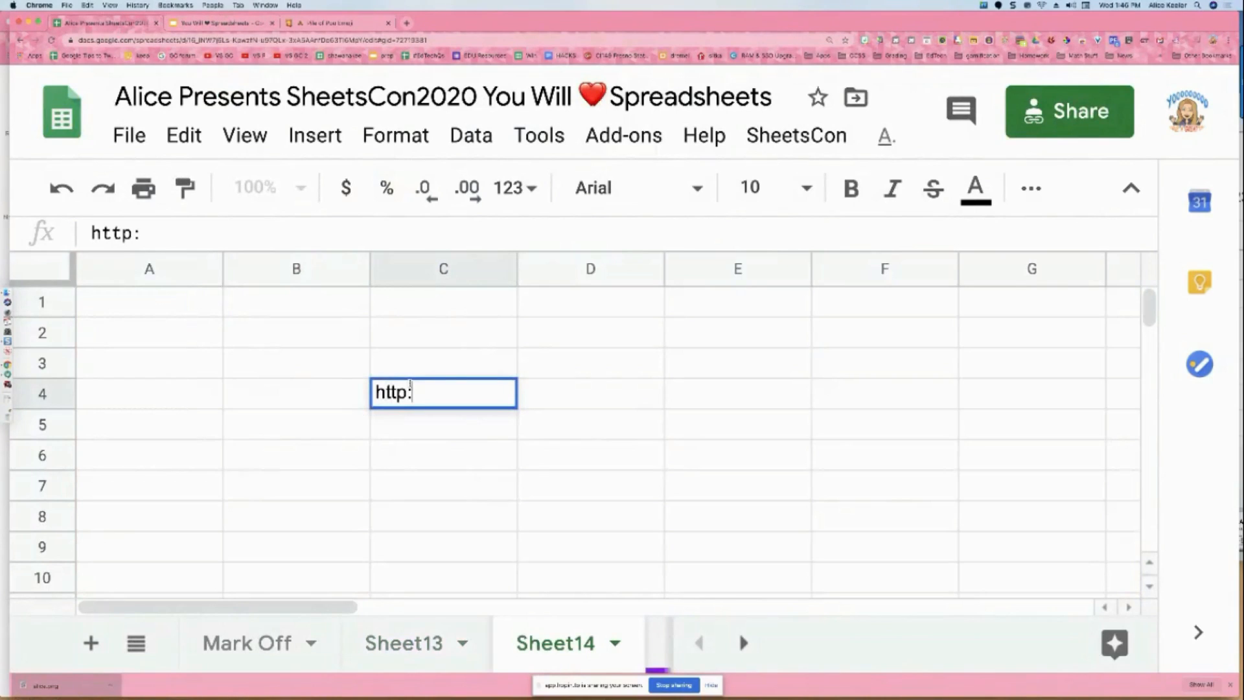
{"action": "type", "text": "//alicekeeler.com"}
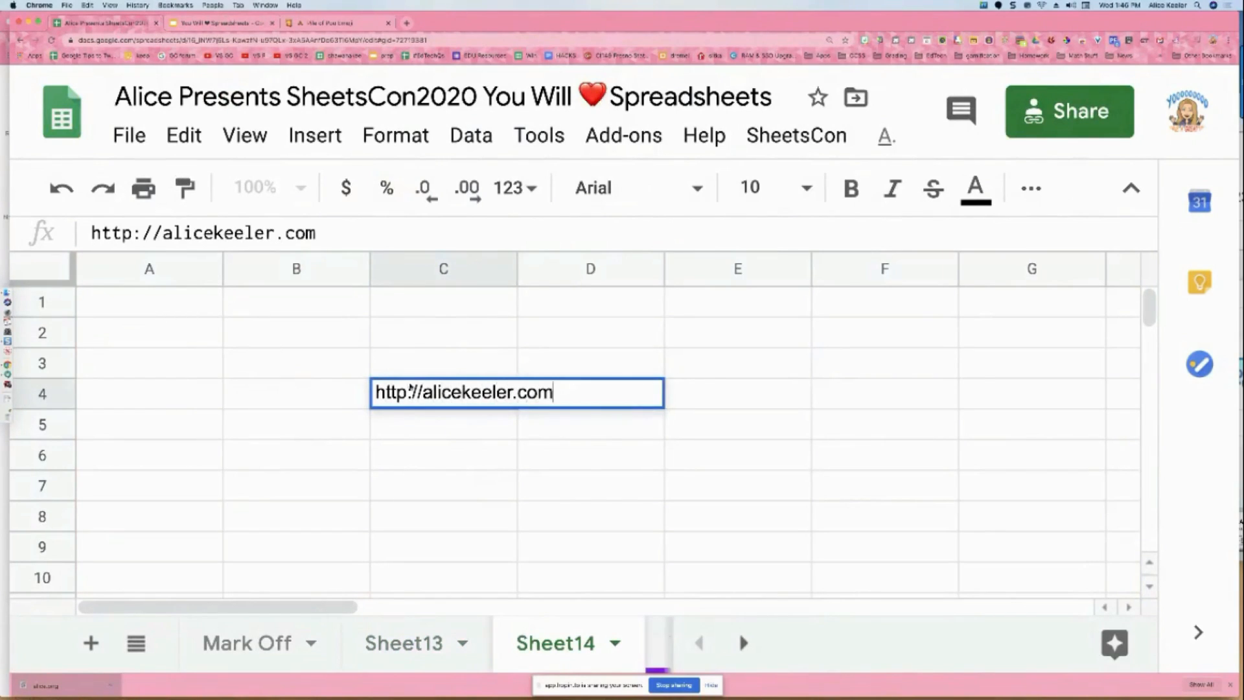
{"action": "key", "text": "Return"}
{"action": "type", "text": "http://desmosc"}
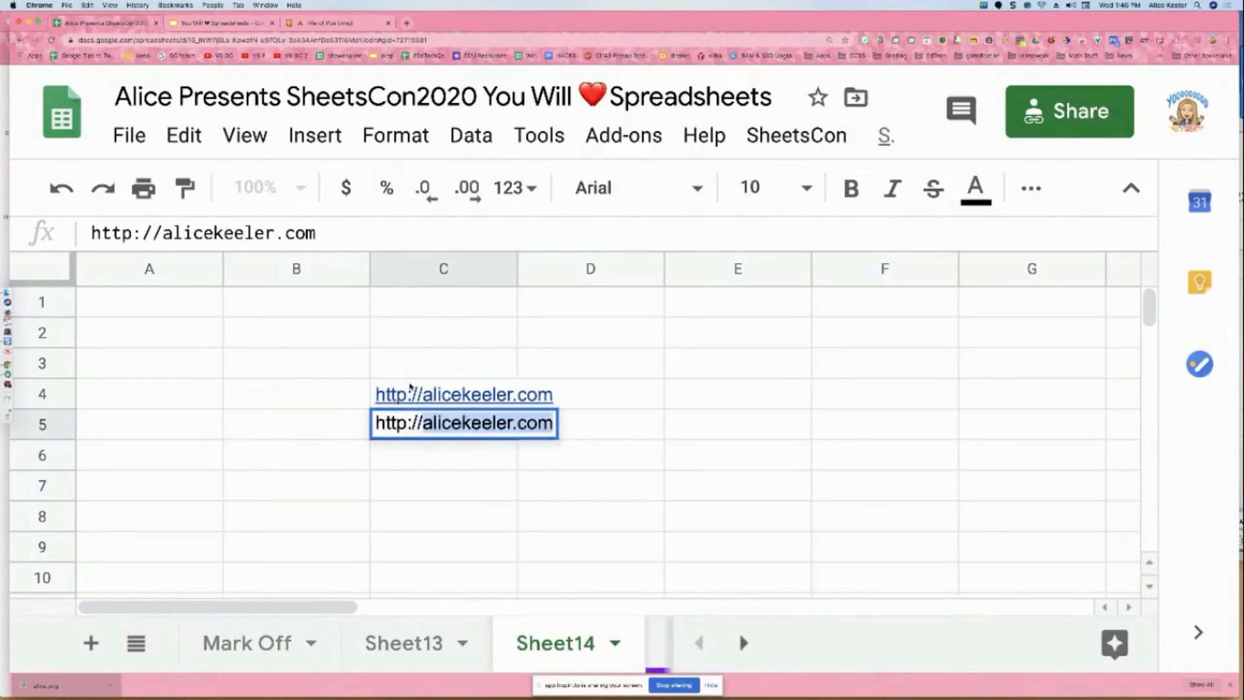
{"action": "key", "text": "BackSpace"}
{"action": "type", "text": ".com"}
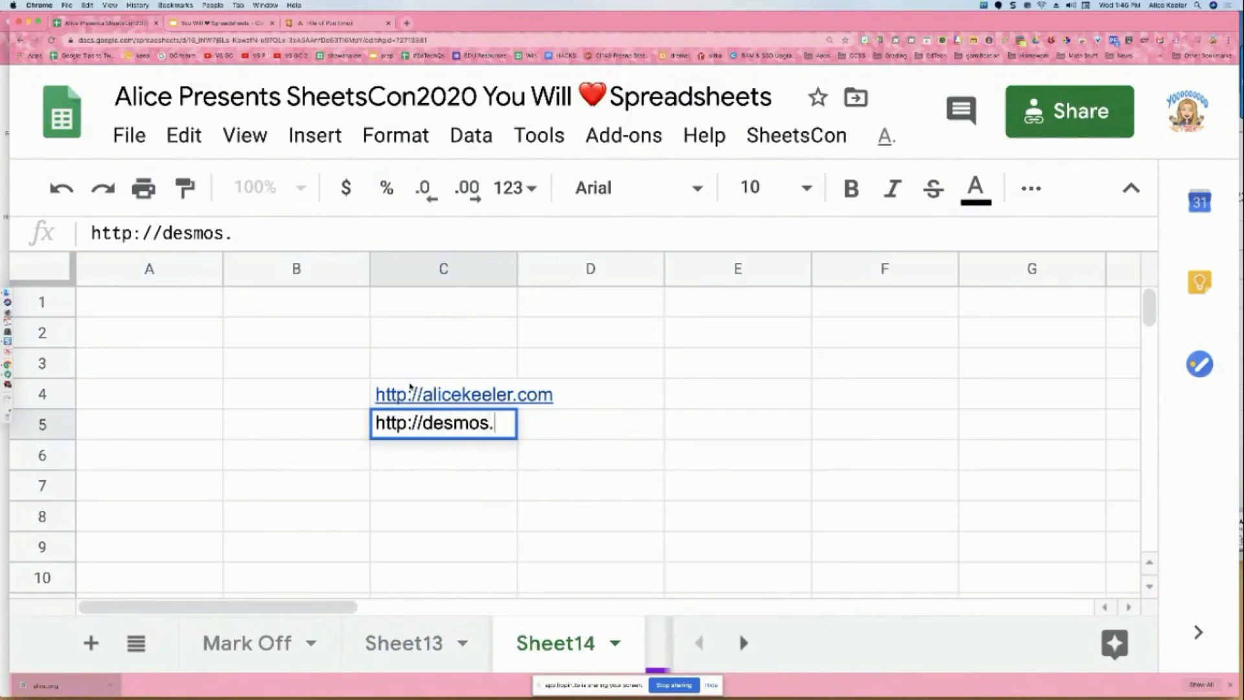
{"action": "key", "text": "Return"}
{"action": "left_click_drag", "start_coordinate": [515, 268], "coordinate": [586, 268]}
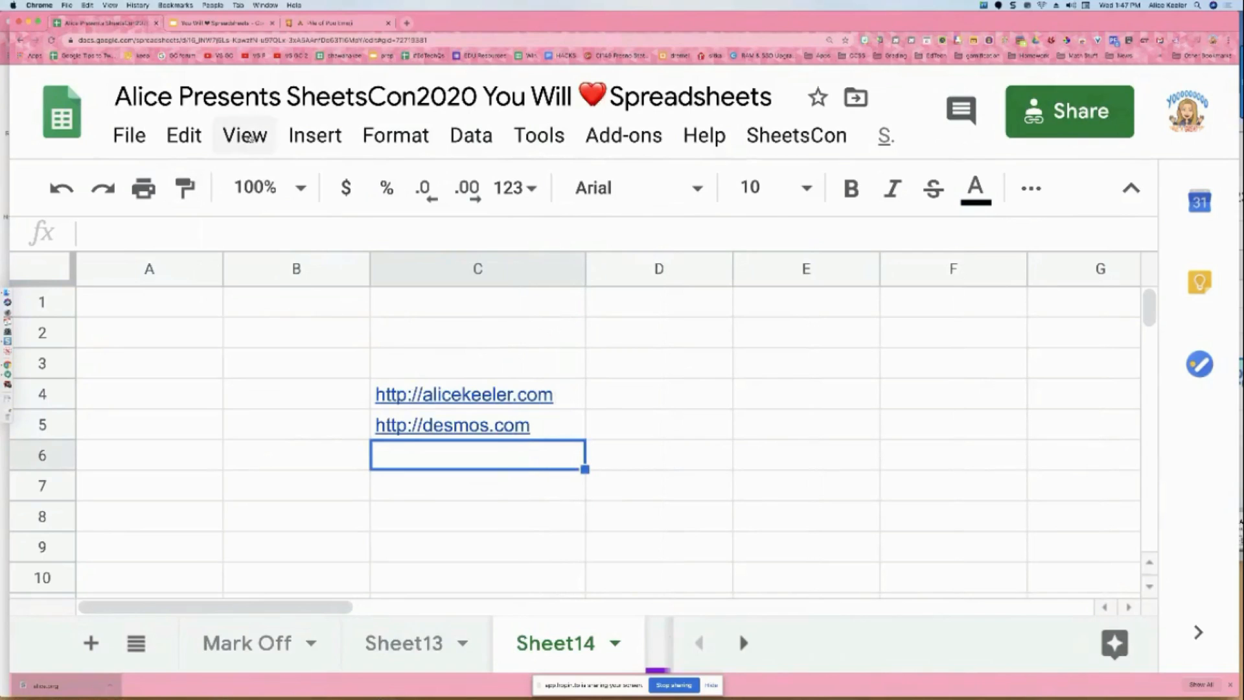
- Hide the sheet's gridlines and put an outer border around C4:C5 so the two links look like one cell
{"action": "left_click", "coordinate": [245, 135]}
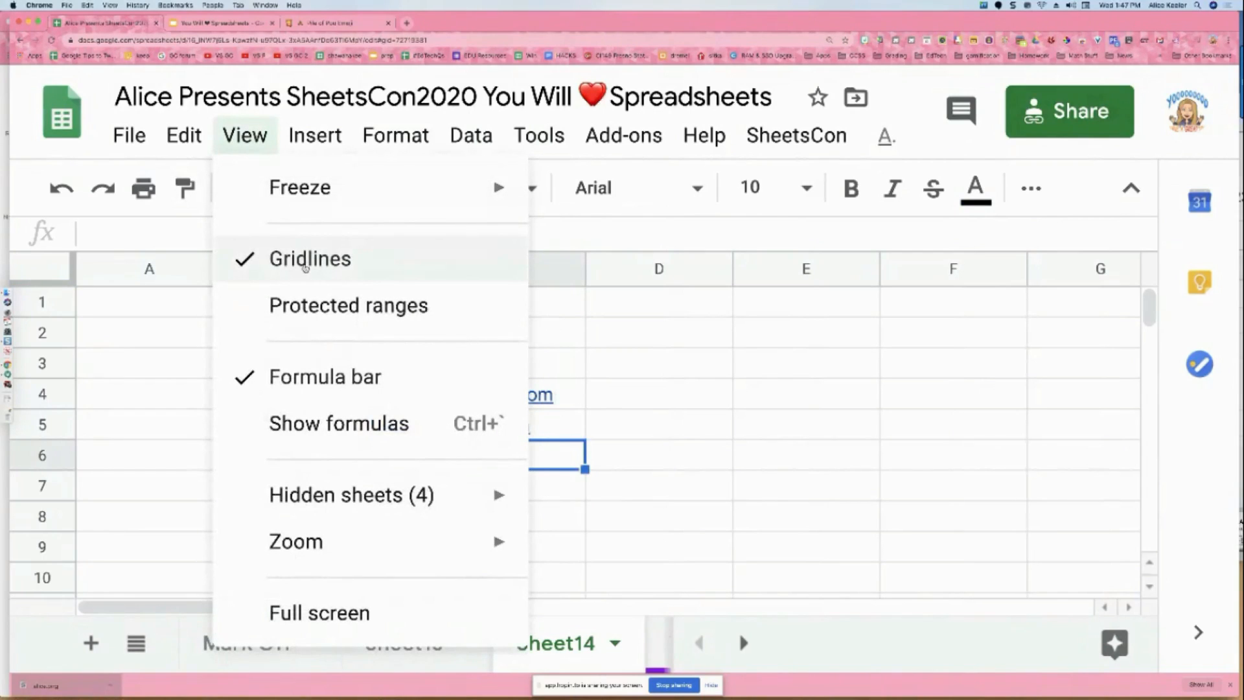
{"action": "left_click", "coordinate": [305, 262]}
{"action": "left_click", "coordinate": [561, 407]}
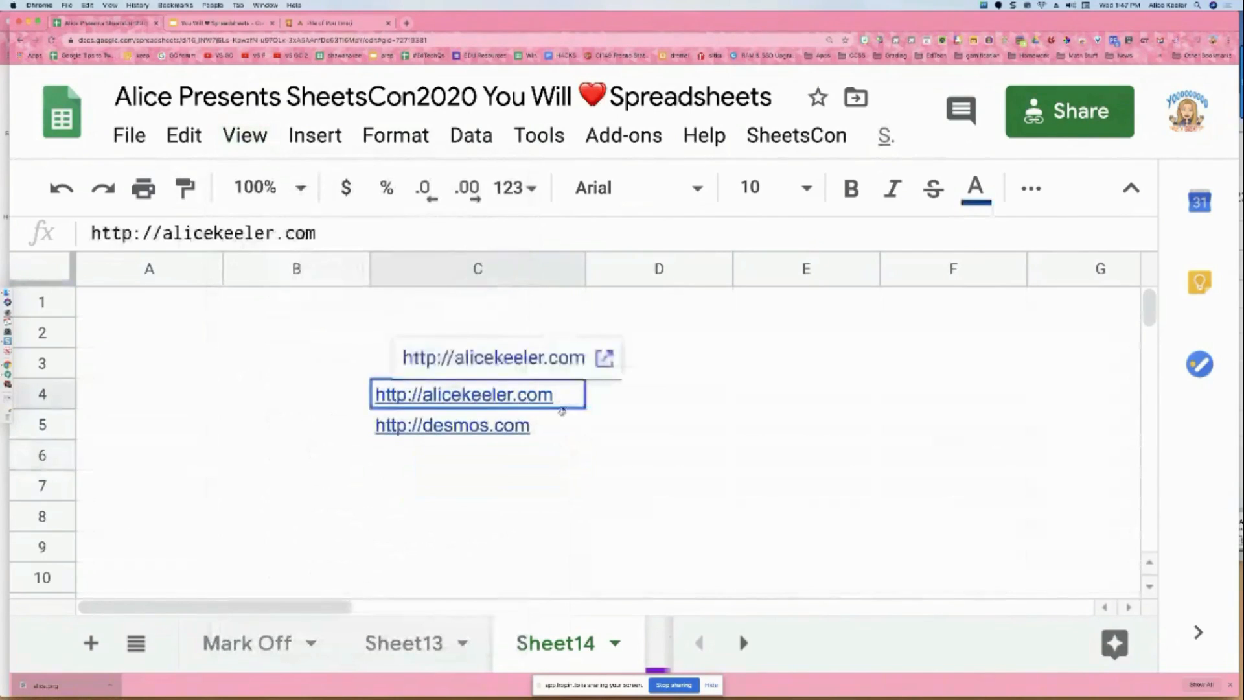
{"action": "left_click_drag", "start_coordinate": [562, 411], "coordinate": [564, 426]}
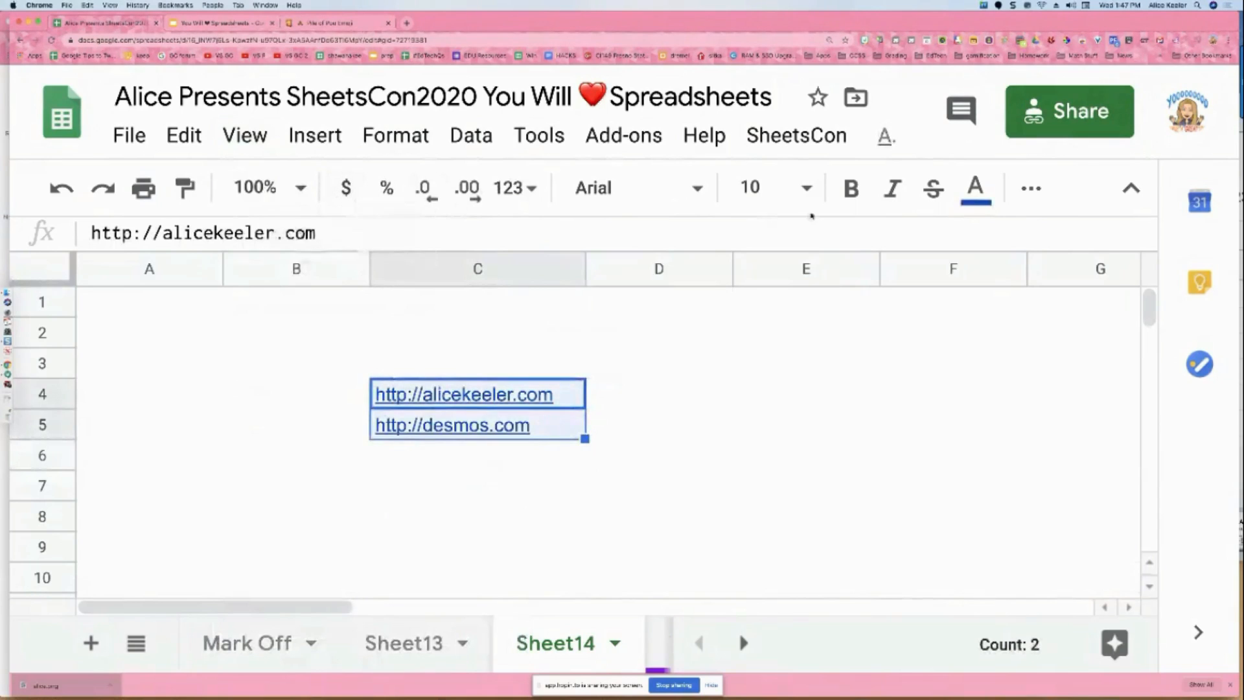
{"action": "left_click", "coordinate": [1030, 189]}
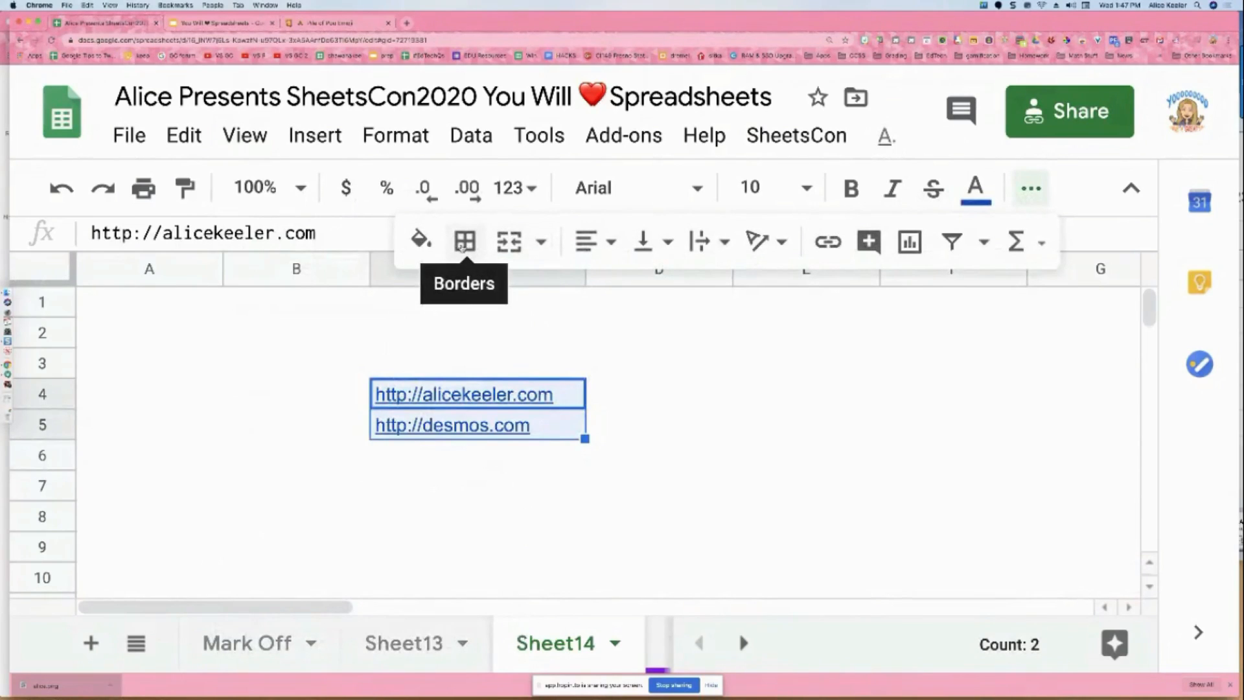
{"action": "left_click", "coordinate": [464, 243]}
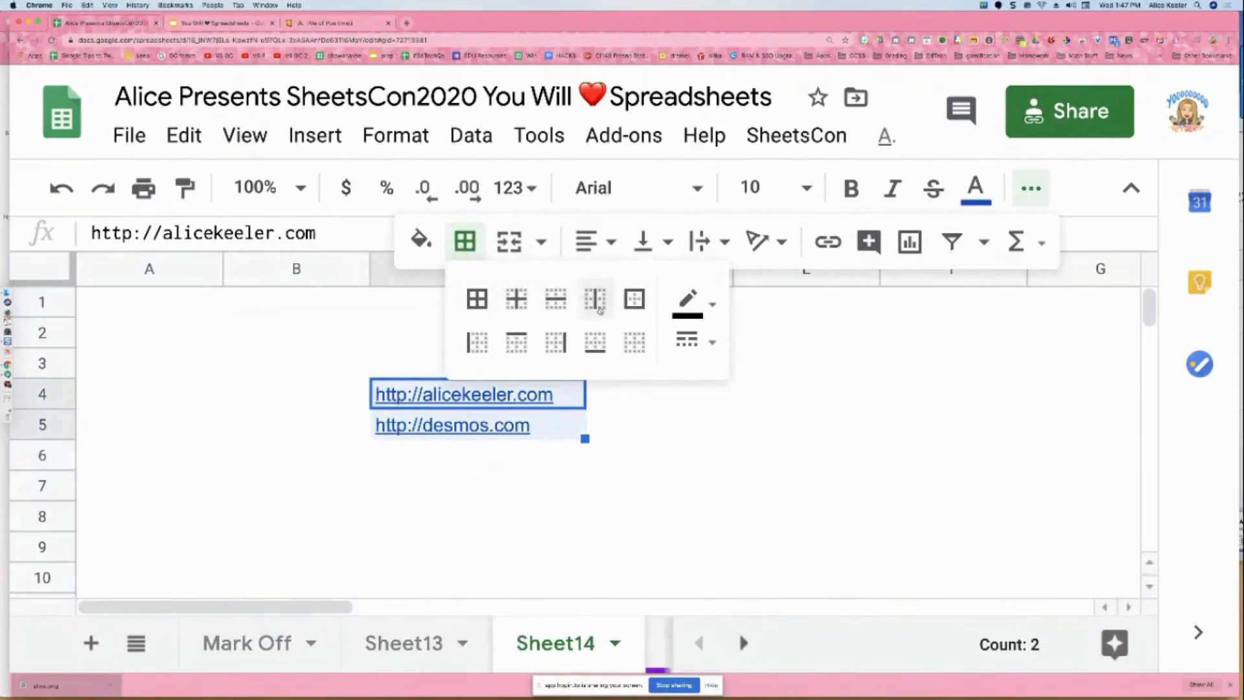
{"action": "left_click", "coordinate": [633, 301]}
{"action": "left_click", "coordinate": [569, 498]}
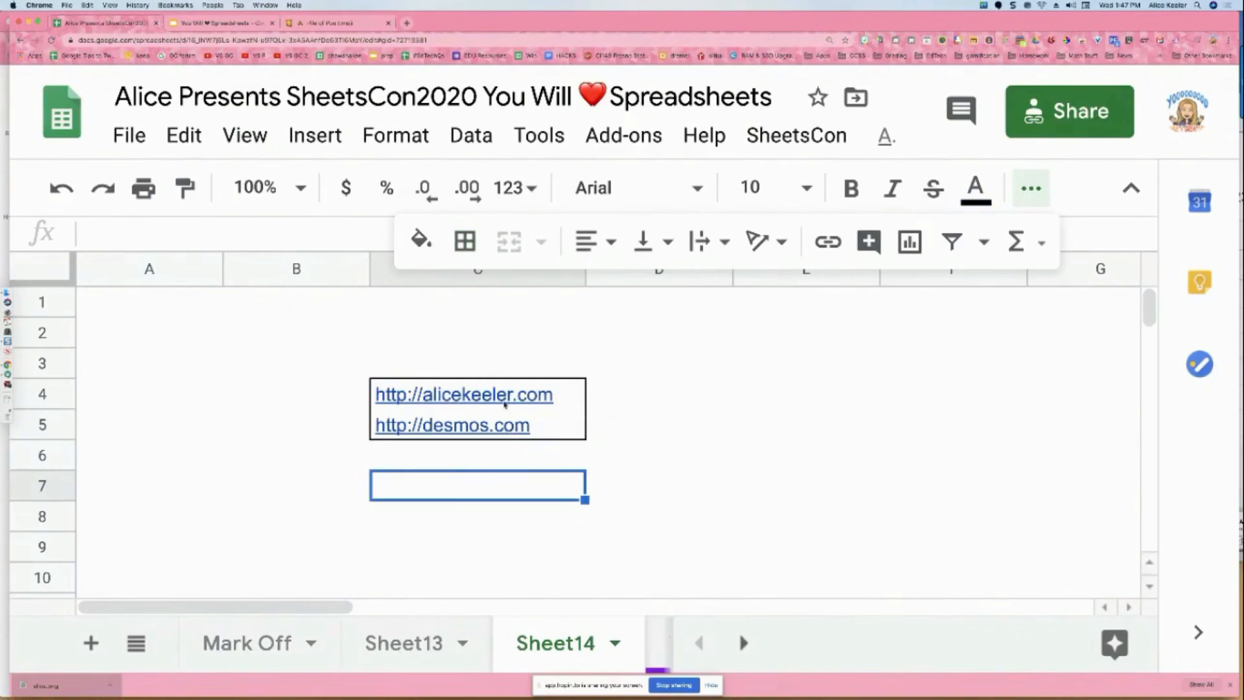
{"action": "mouse_move", "coordinate": [504, 431]}
{"action": "left_click", "coordinate": [567, 431]}
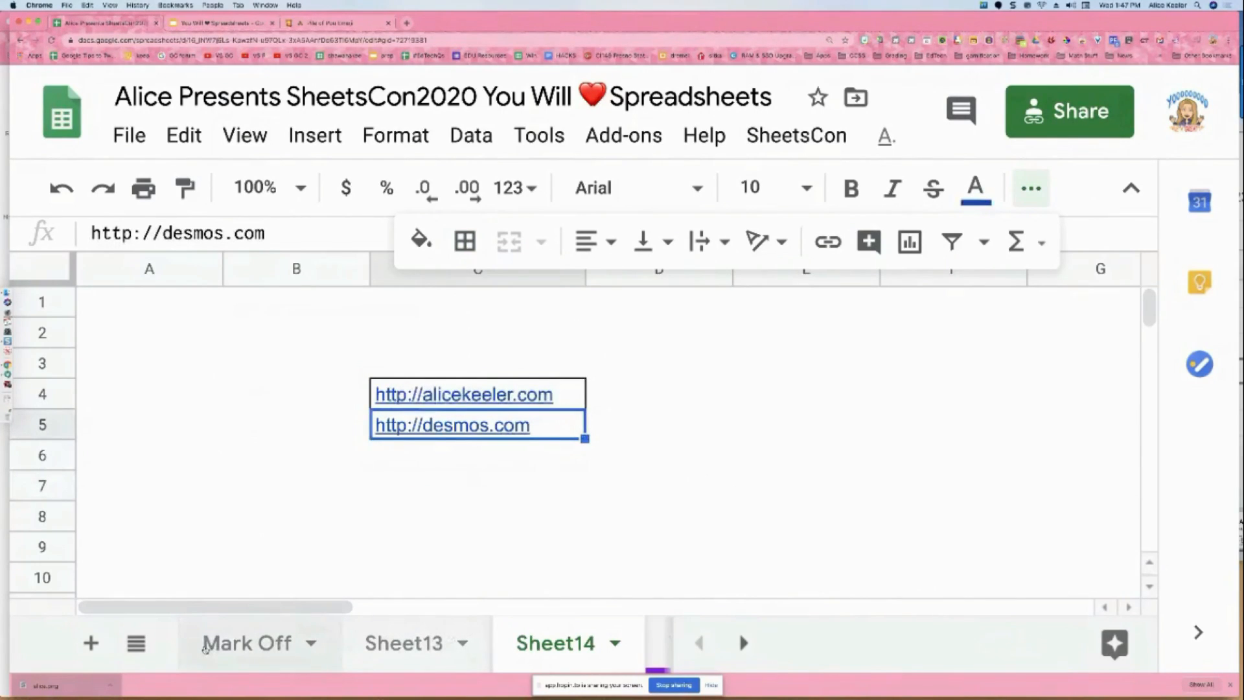
- View the Merge Lanes quest on the Mark Off sheet, and merge cells B2:D7 on a new sheet
{"action": "left_click", "coordinate": [205, 648]}
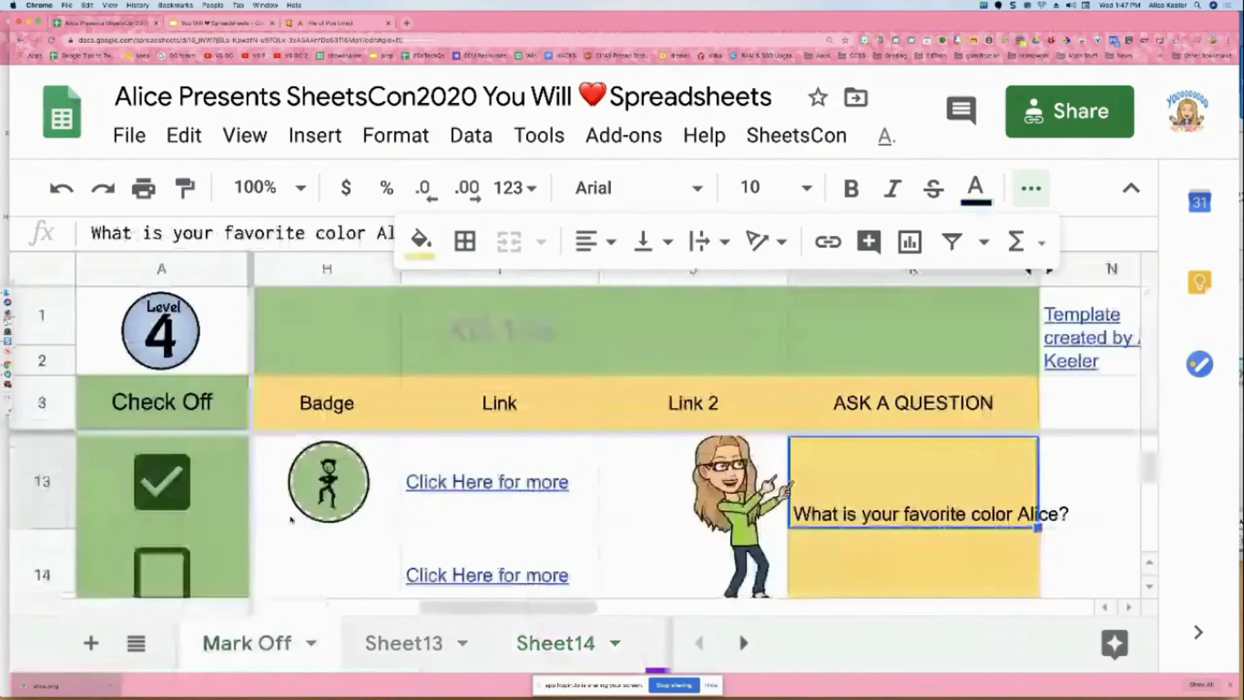
{"action": "key", "text": "Down"}
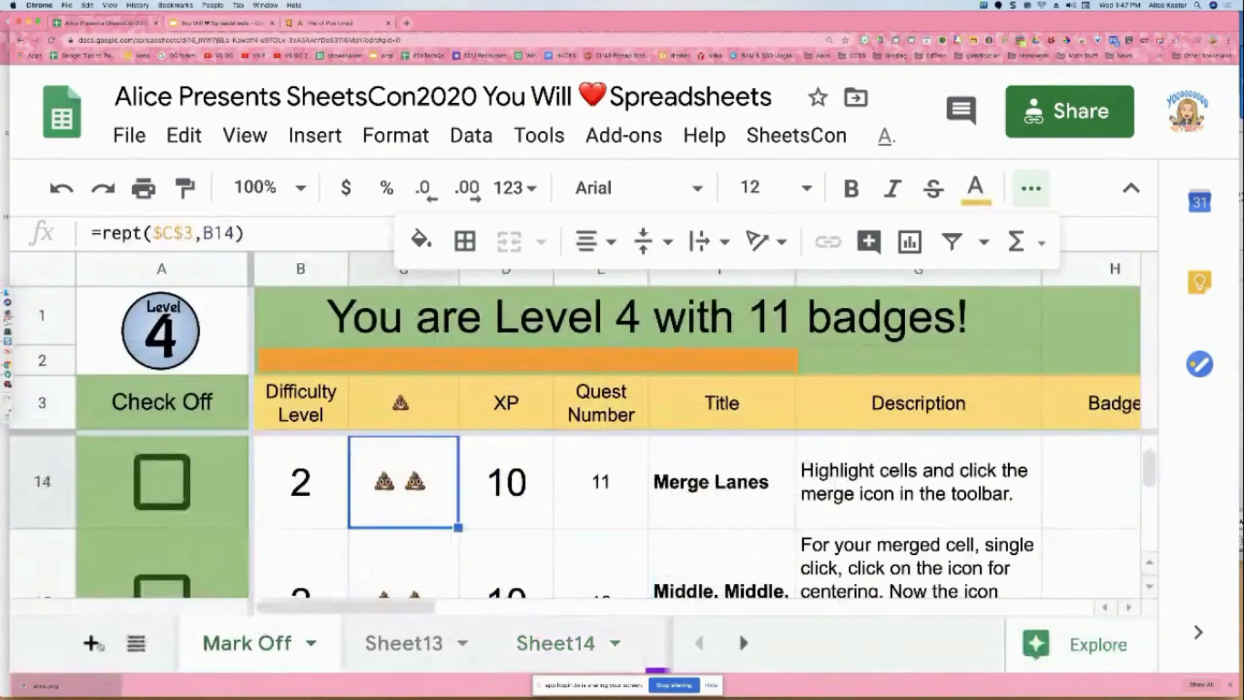
{"action": "left_click", "coordinate": [91, 643]}
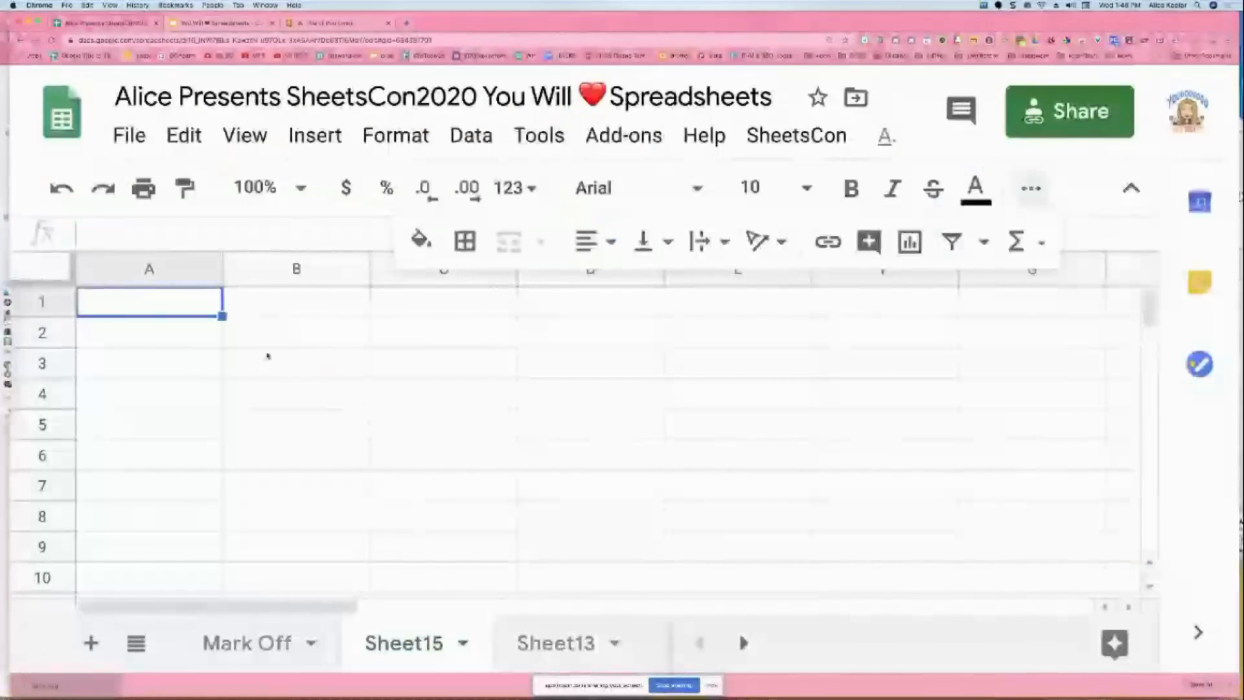
{"action": "mouse_move", "coordinate": [279, 334]}
{"action": "left_mouse_down"}
{"action": "mouse_move", "coordinate": [300, 378]}
{"action": "mouse_move", "coordinate": [567, 492]}
{"action": "left_mouse_up"}
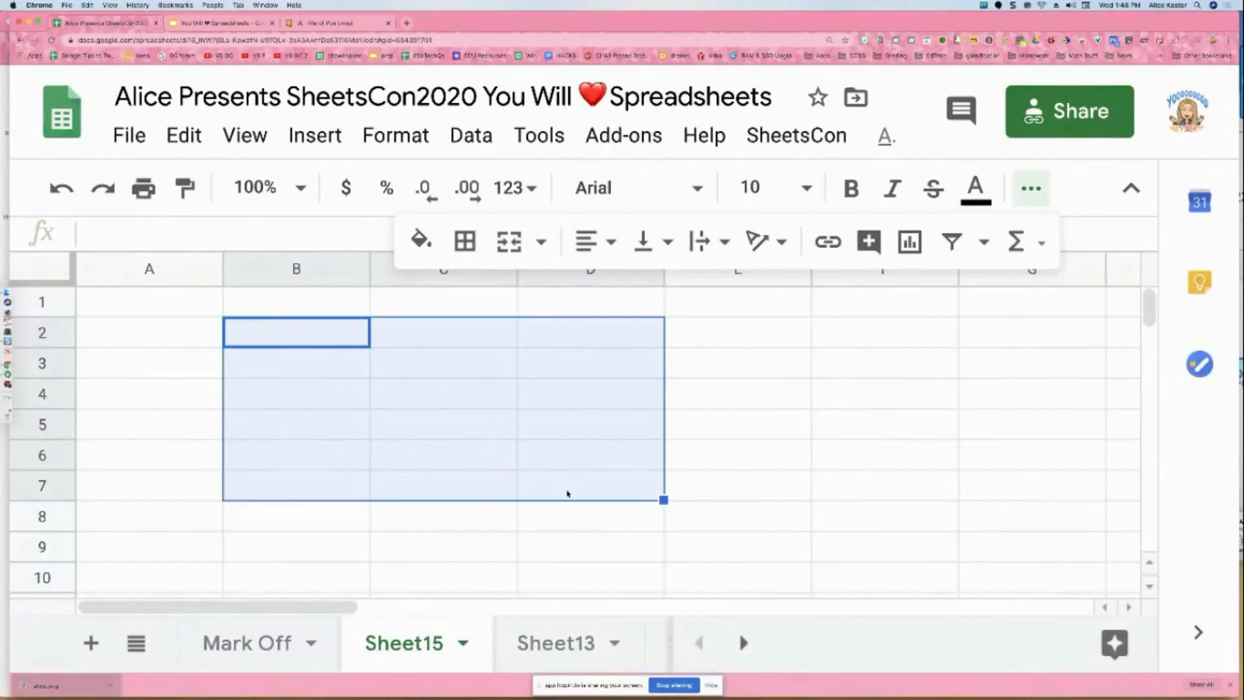
{"action": "left_click", "coordinate": [510, 242]}
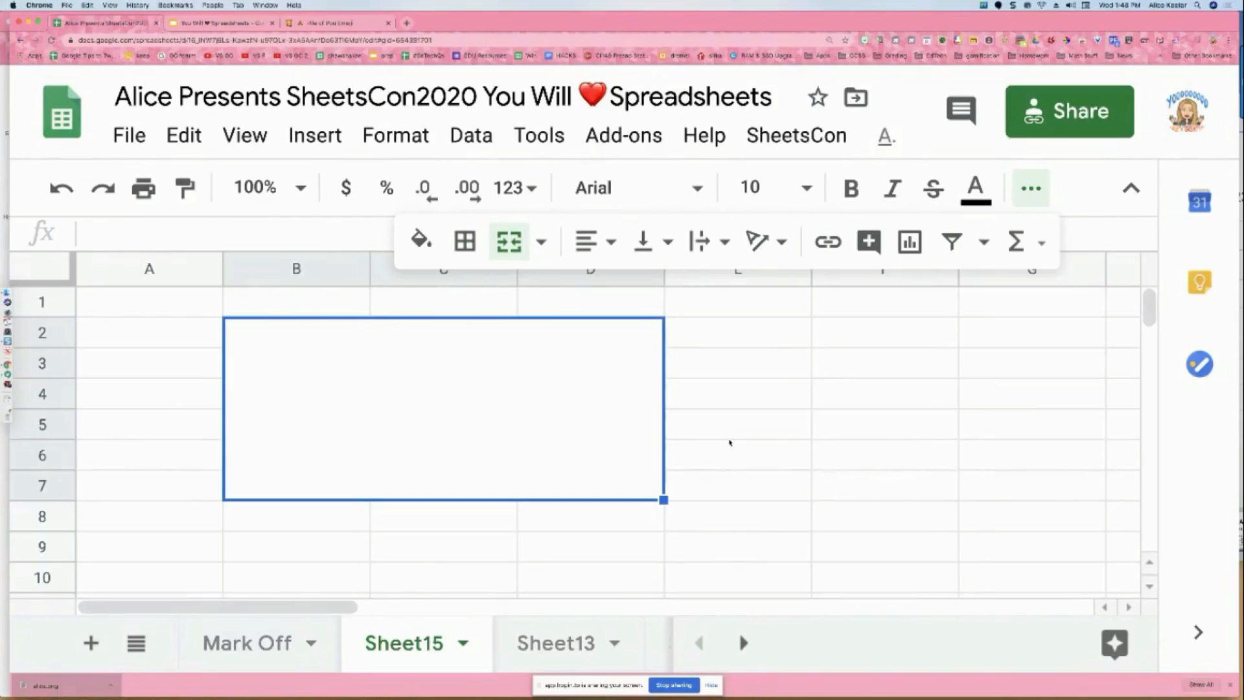
- Fill the merged cell with light yellow and enter "The quick brown fox jumped over the lazy dog" in it
{"action": "left_click", "coordinate": [422, 244]}
{"action": "left_click", "coordinate": [529, 446]}
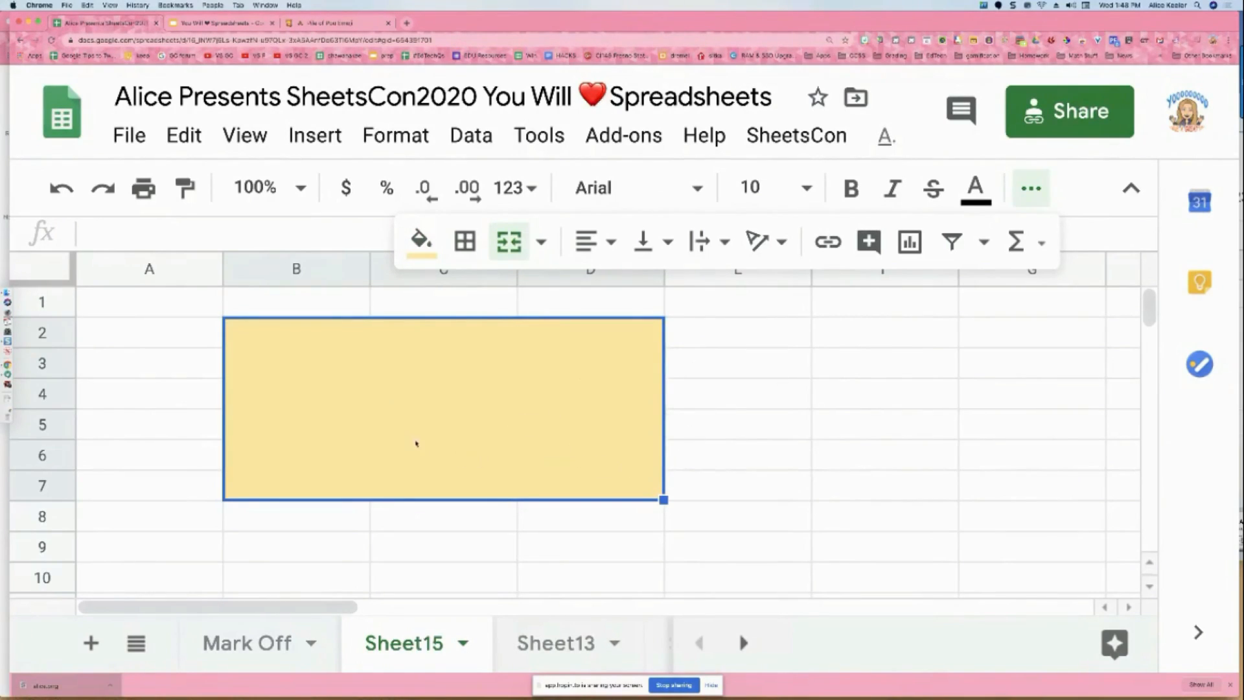
{"action": "type", "text": "The qu"}
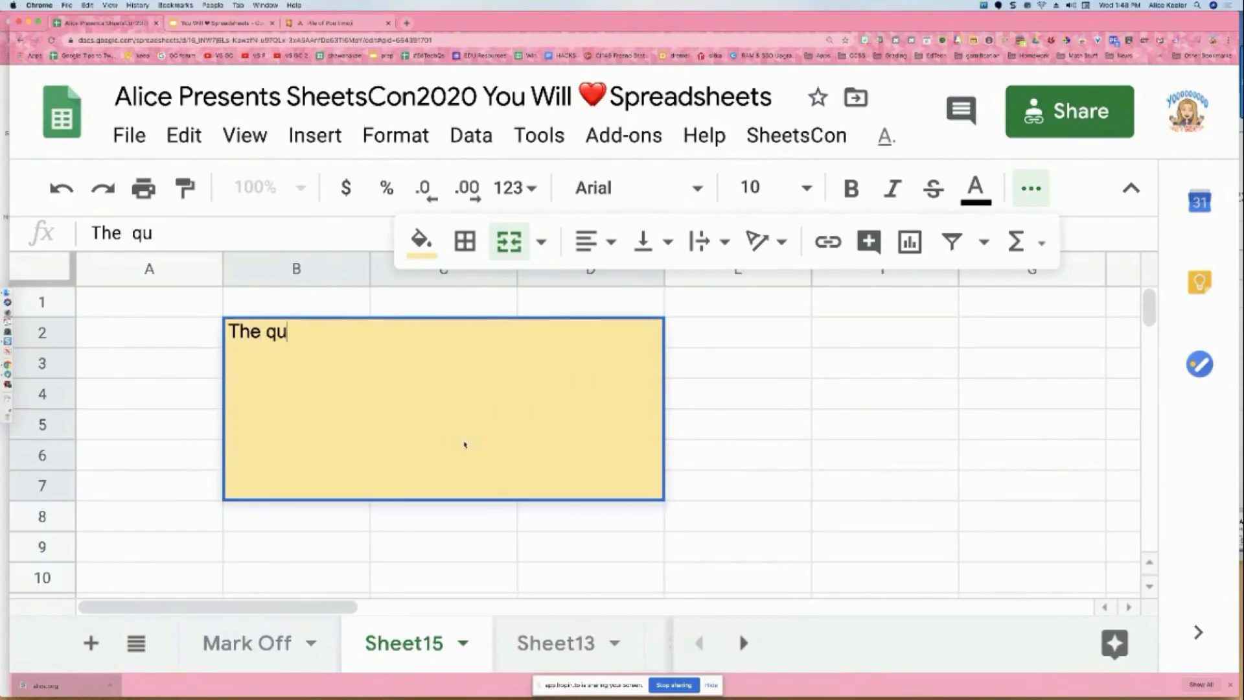
{"action": "type", "text": "ick brown fox jumped over th"}
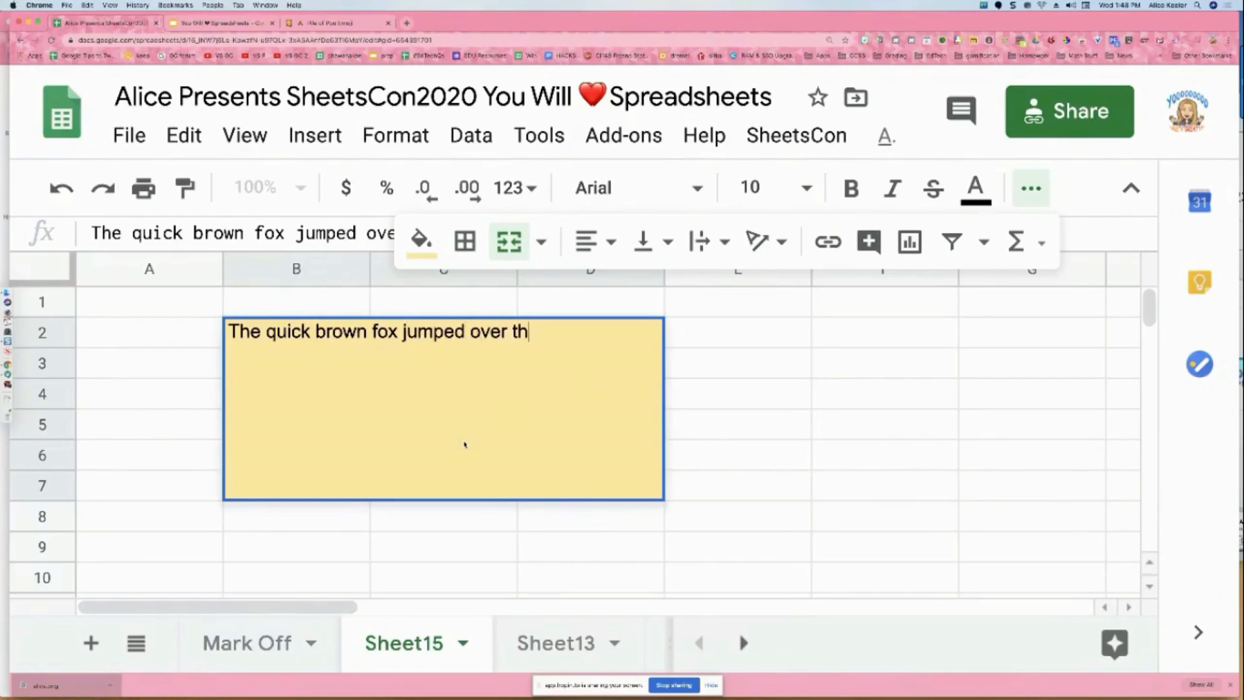
{"action": "type", "text": "e lazy dog"}
{"action": "key", "text": "Return"}
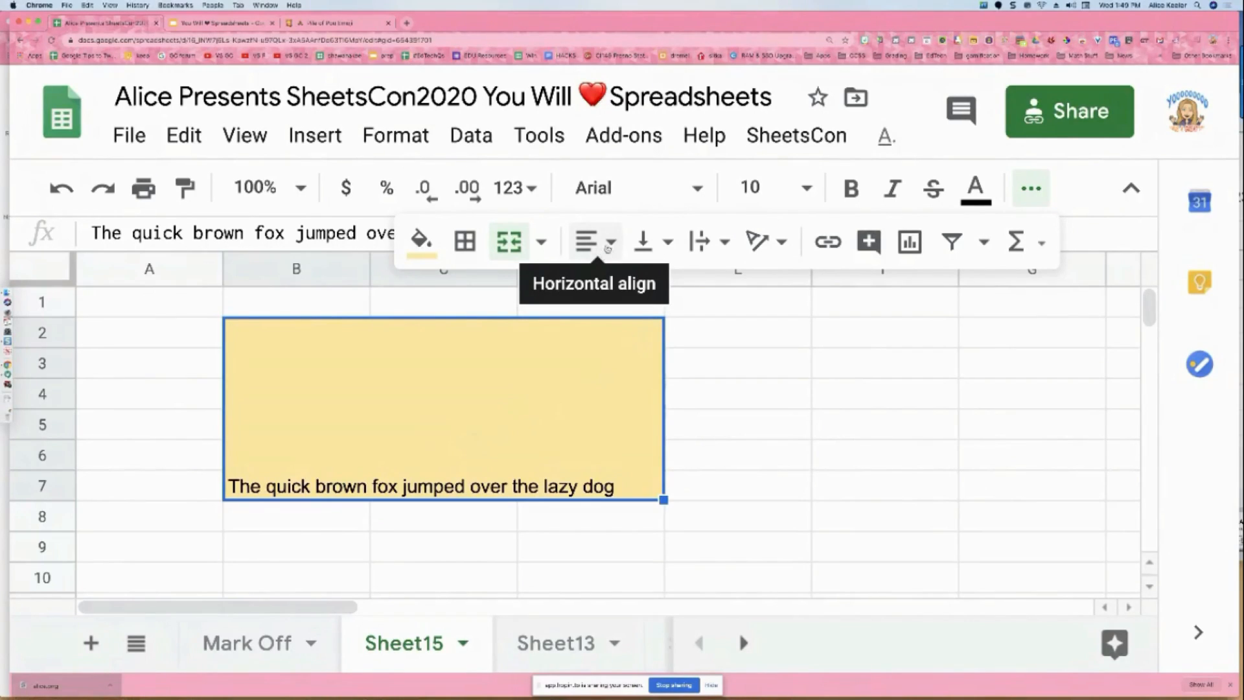
- Center the merged cell's text horizontally and align it vertically to the middle
{"action": "left_click", "coordinate": [612, 250]}
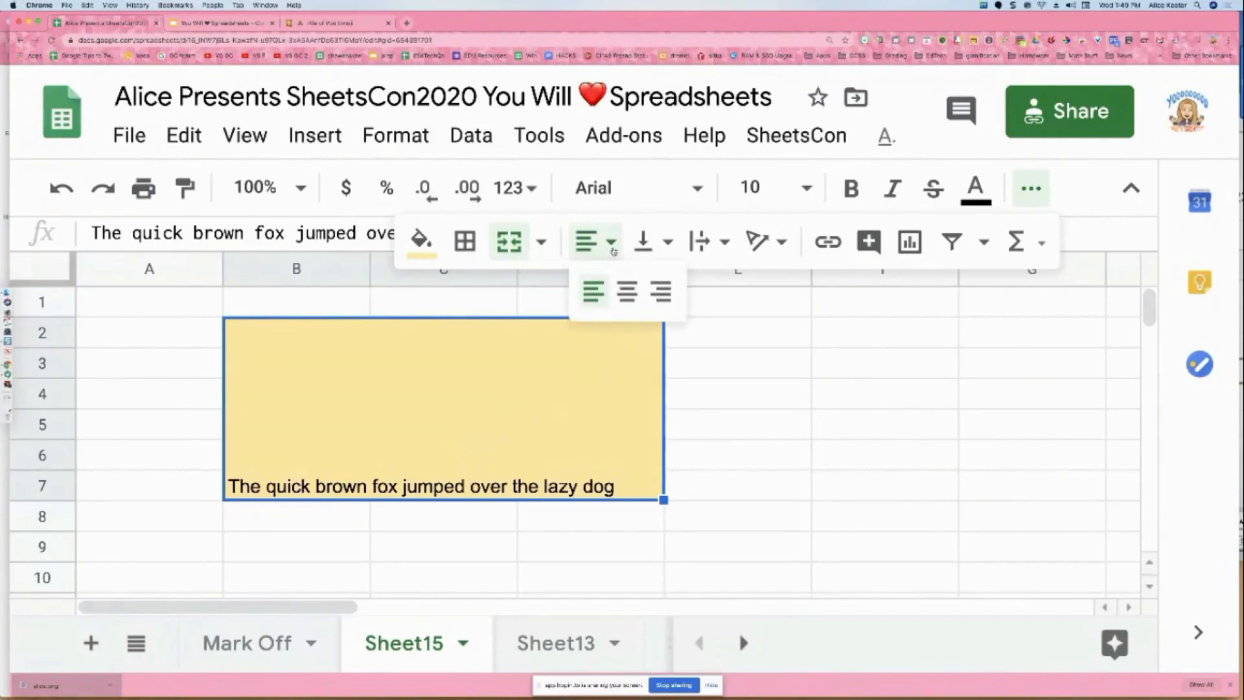
{"action": "left_click", "coordinate": [627, 291]}
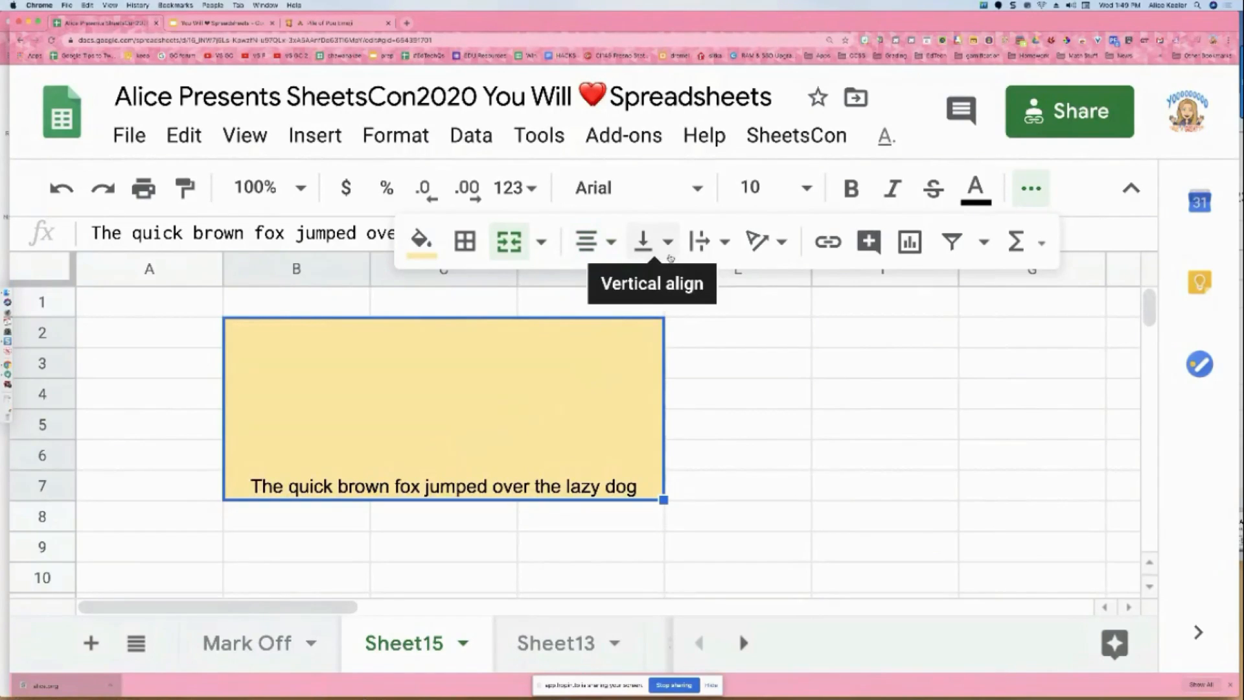
{"action": "left_click", "coordinate": [669, 255]}
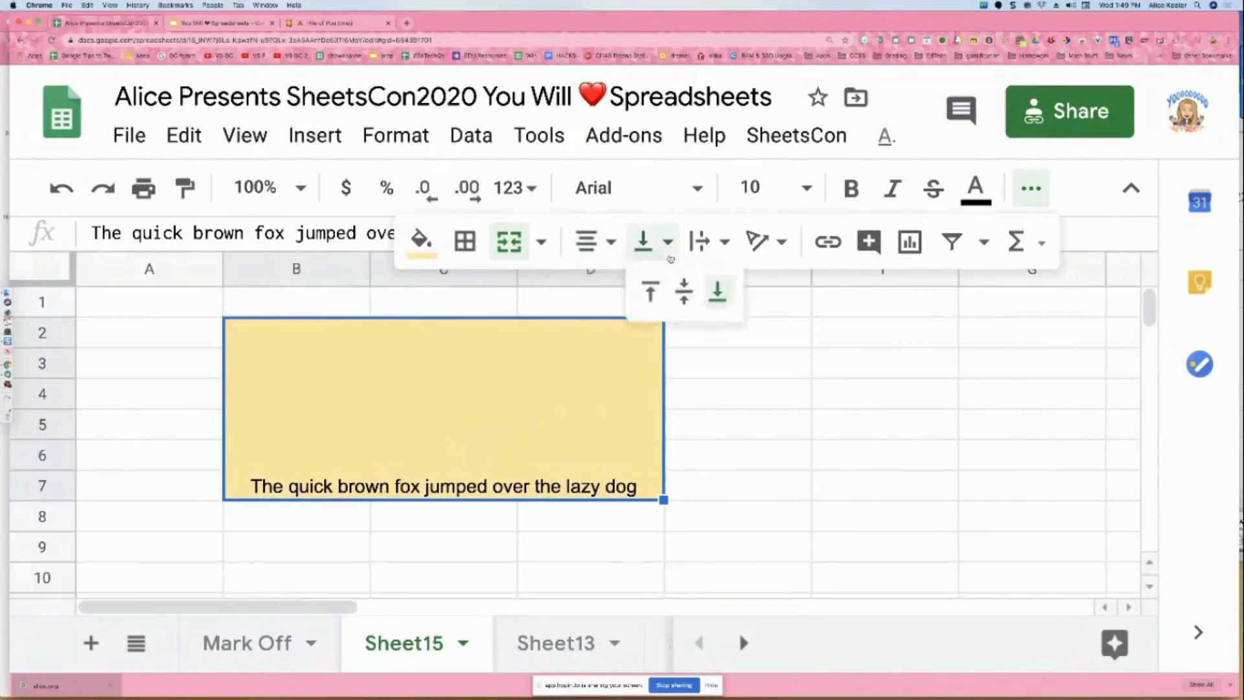
{"action": "left_click", "coordinate": [685, 292]}
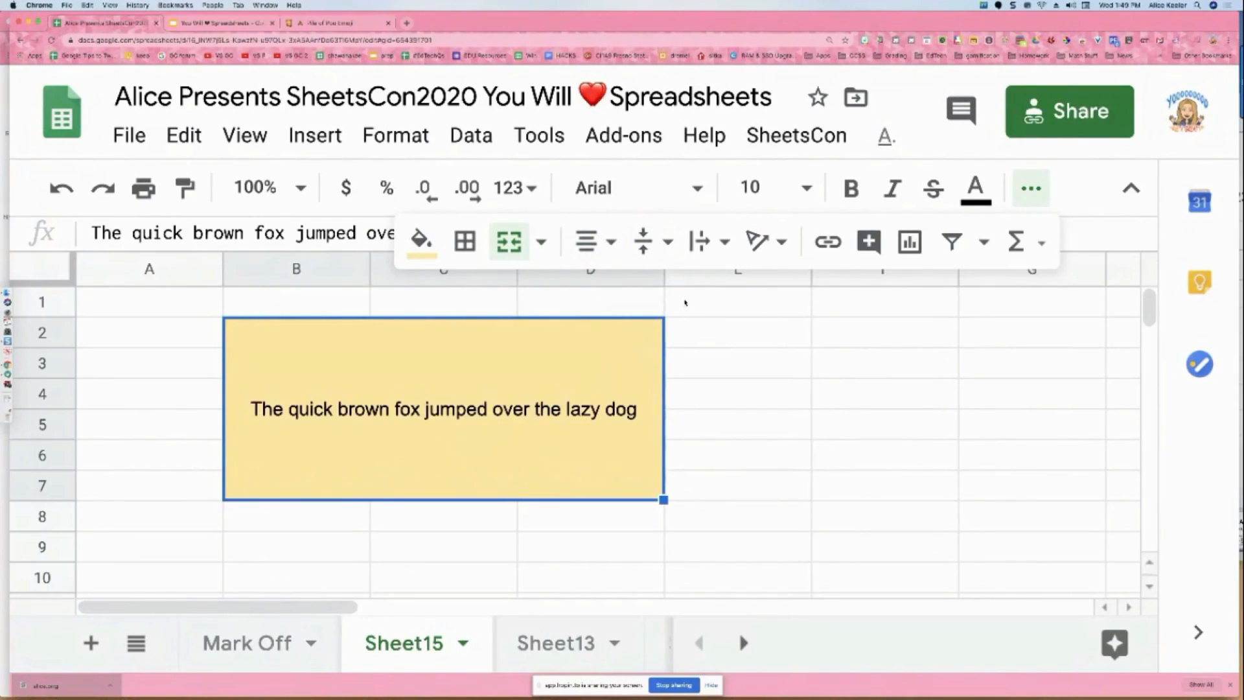
- Turn on text wrapping for the merged cell and narrow columns B through D equally
{"action": "left_click", "coordinate": [722, 245]}
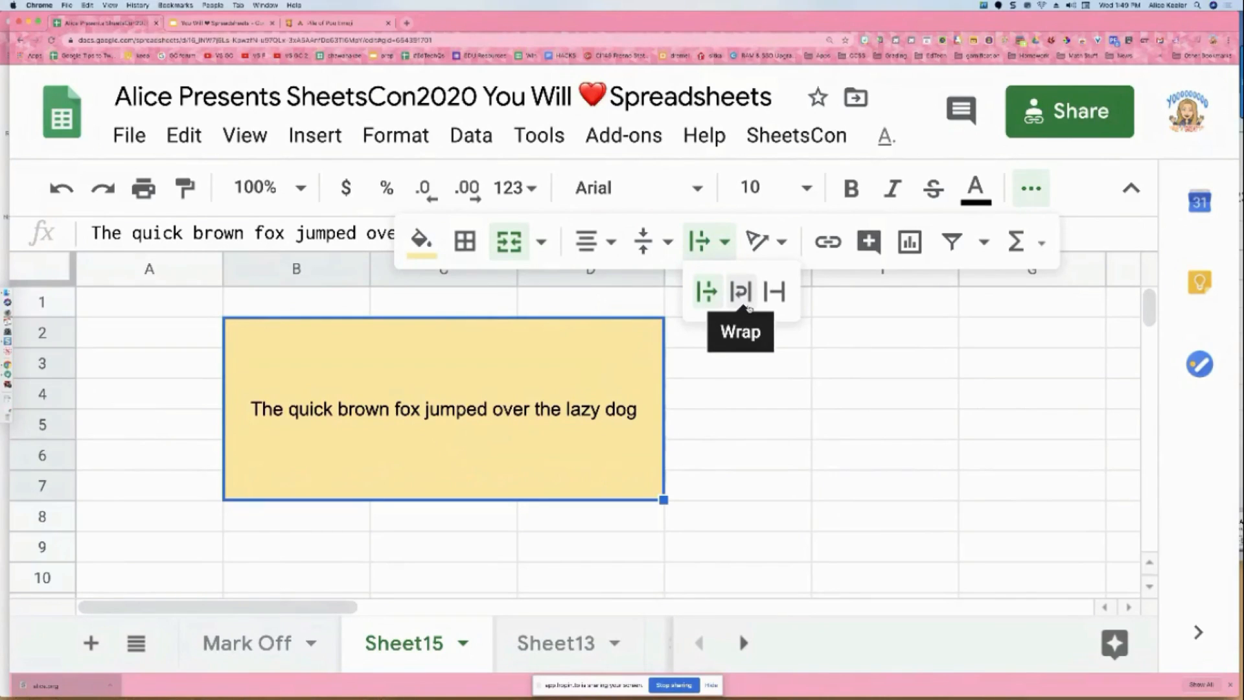
{"action": "left_click", "coordinate": [749, 306]}
{"action": "left_click_drag", "start_coordinate": [337, 281], "coordinate": [533, 281]}
{"action": "left_click_drag", "start_coordinate": [371, 275], "coordinate": [308, 275]}
{"action": "left_click", "coordinate": [552, 480]}
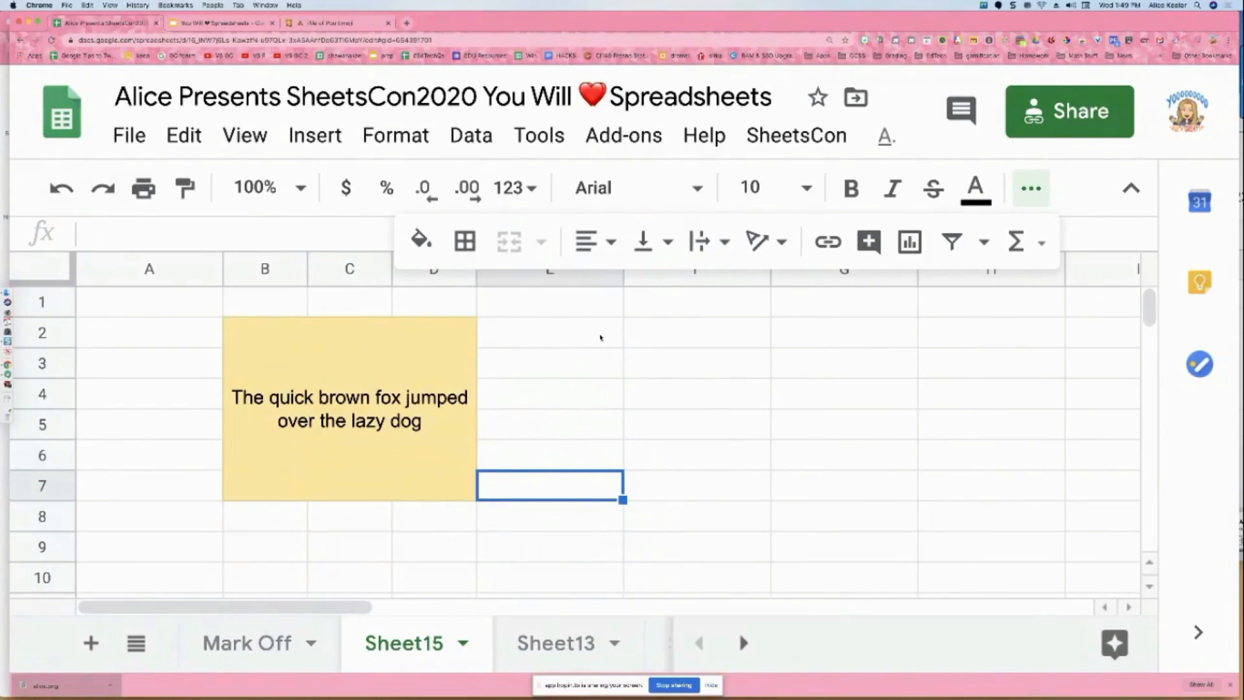
- Narrow column E, widen column F to about twice its width, and enter the heading "Teacher Feedback" in F1
{"action": "left_click_drag", "start_coordinate": [621, 278], "coordinate": [536, 278]}
{"action": "left_click_drag", "start_coordinate": [681, 277], "coordinate": [831, 277]}
{"action": "left_click", "coordinate": [650, 309]}
{"action": "type", "text": "Teacher Feedback"}
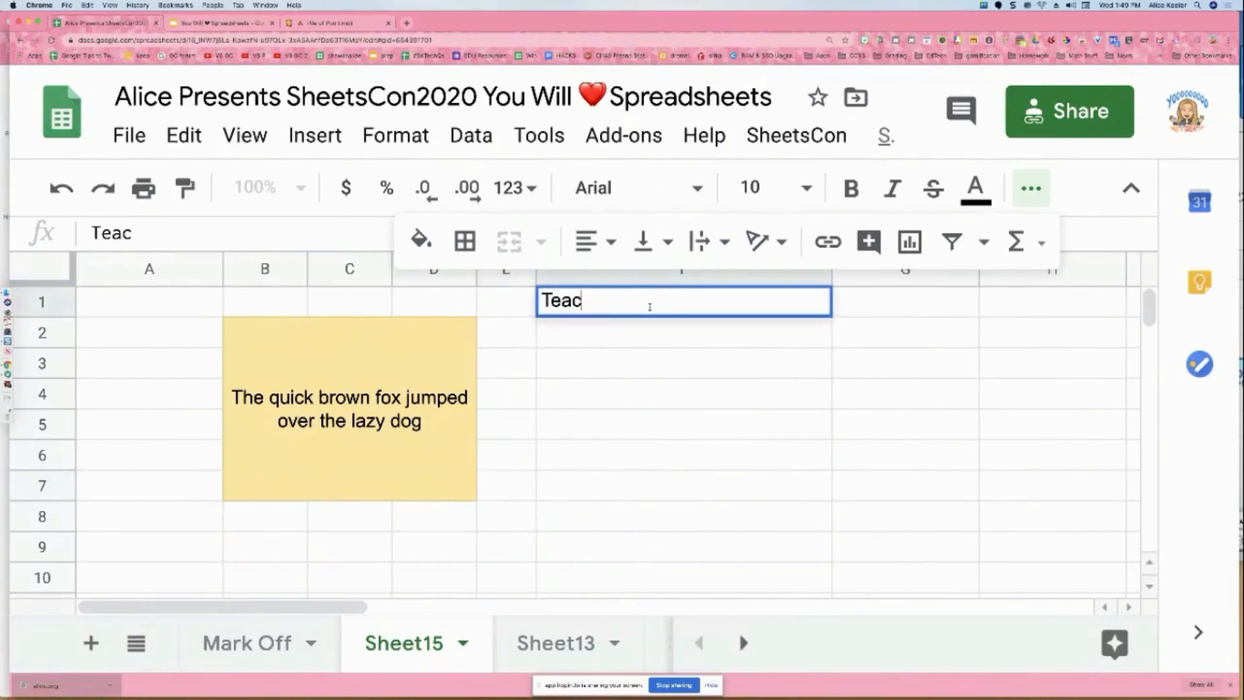
{"action": "key", "text": "Return"}
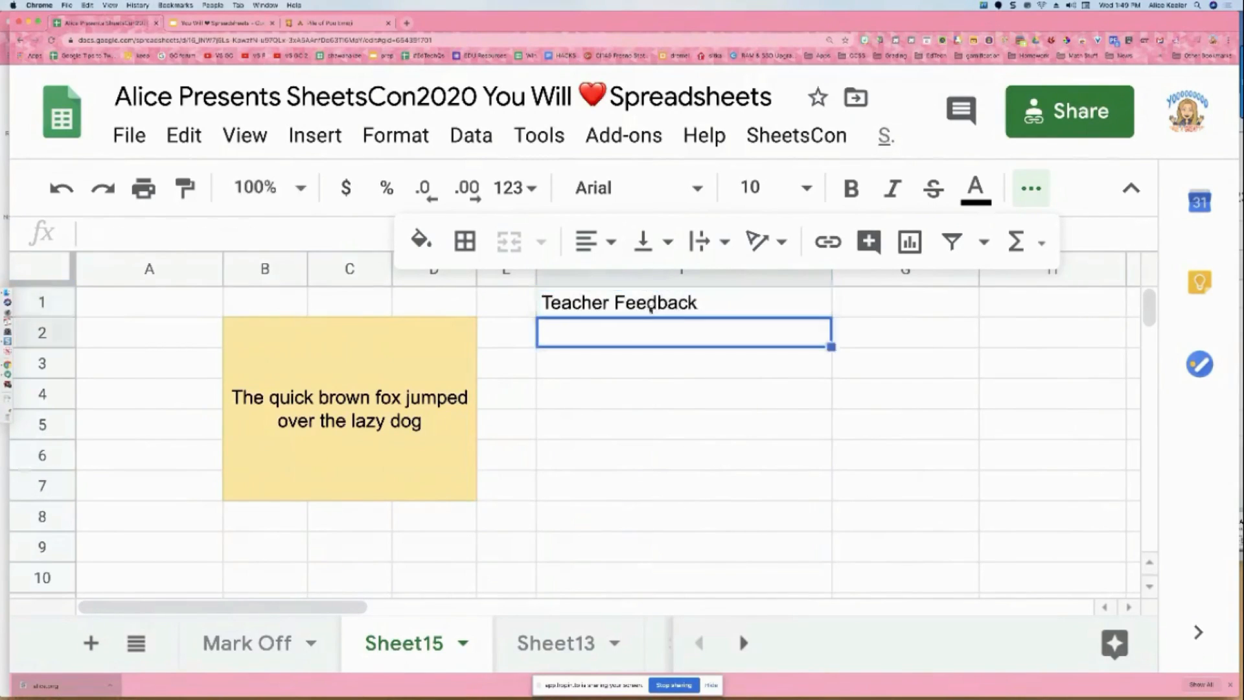
{"action": "left_click", "coordinate": [630, 341]}
{"action": "left_click", "coordinate": [632, 368]}
{"action": "left_click", "coordinate": [633, 398]}
{"action": "left_click", "coordinate": [633, 435]}
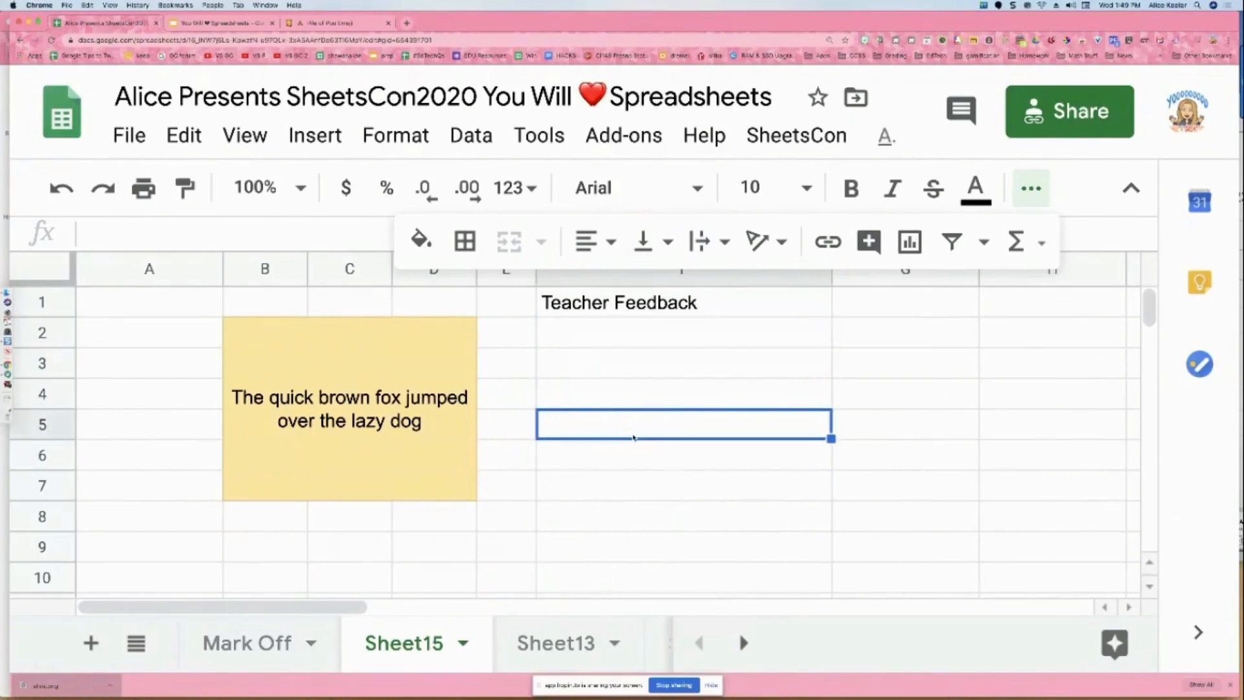
- Enter the heading "Resource/Research Links" in cell G1
{"action": "left_click", "coordinate": [913, 304]}
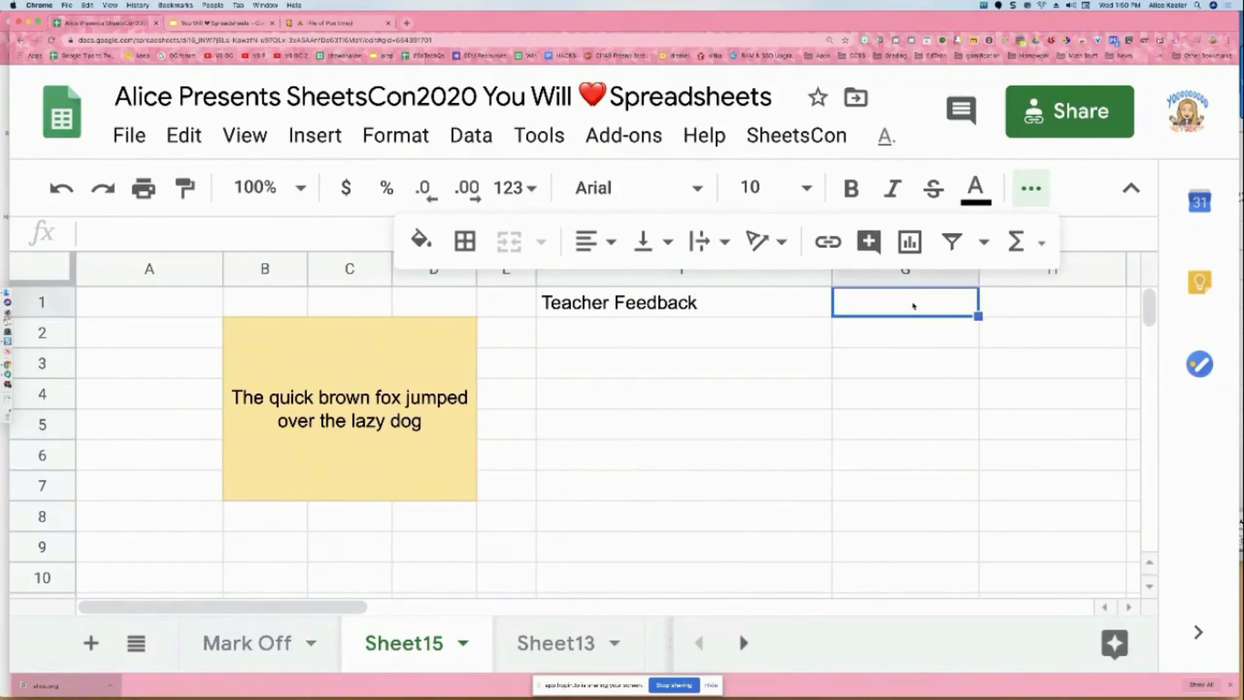
{"action": "type", "text": "Resou"}
{"action": "key", "text": "BackSpace"}
{"action": "key", "text": "BackSpace"}
{"action": "type", "text": "ou"}
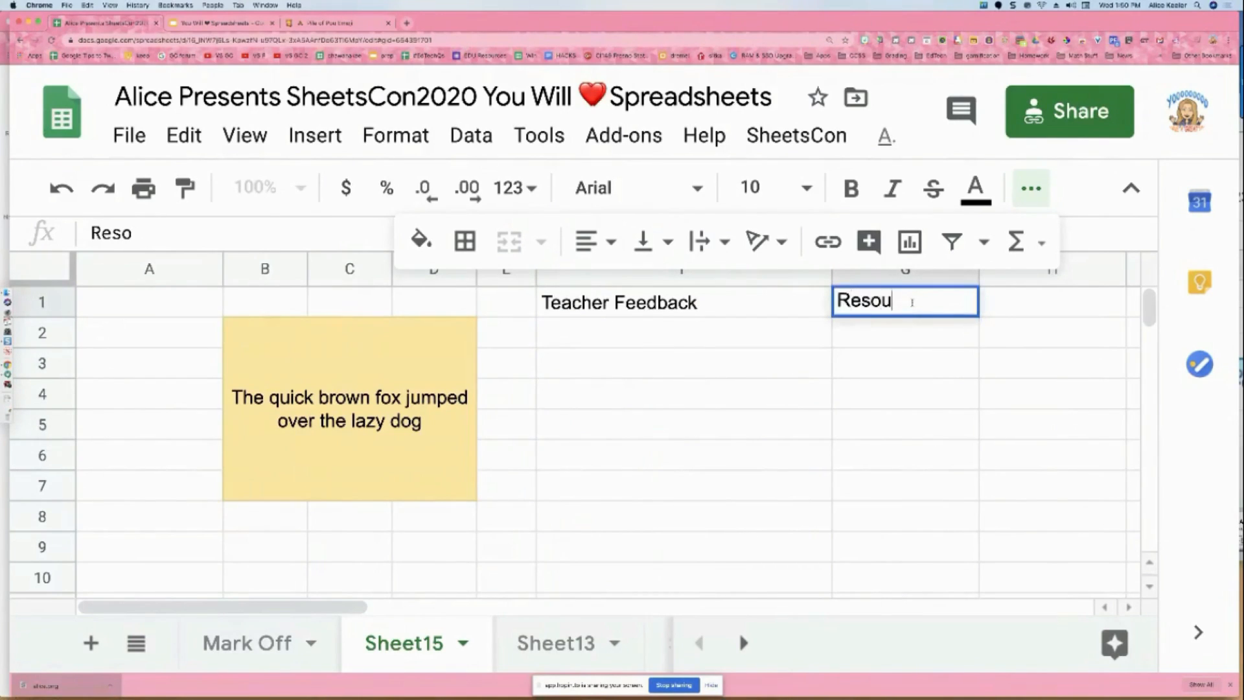
{"action": "type", "text": "rce/Research Links"}
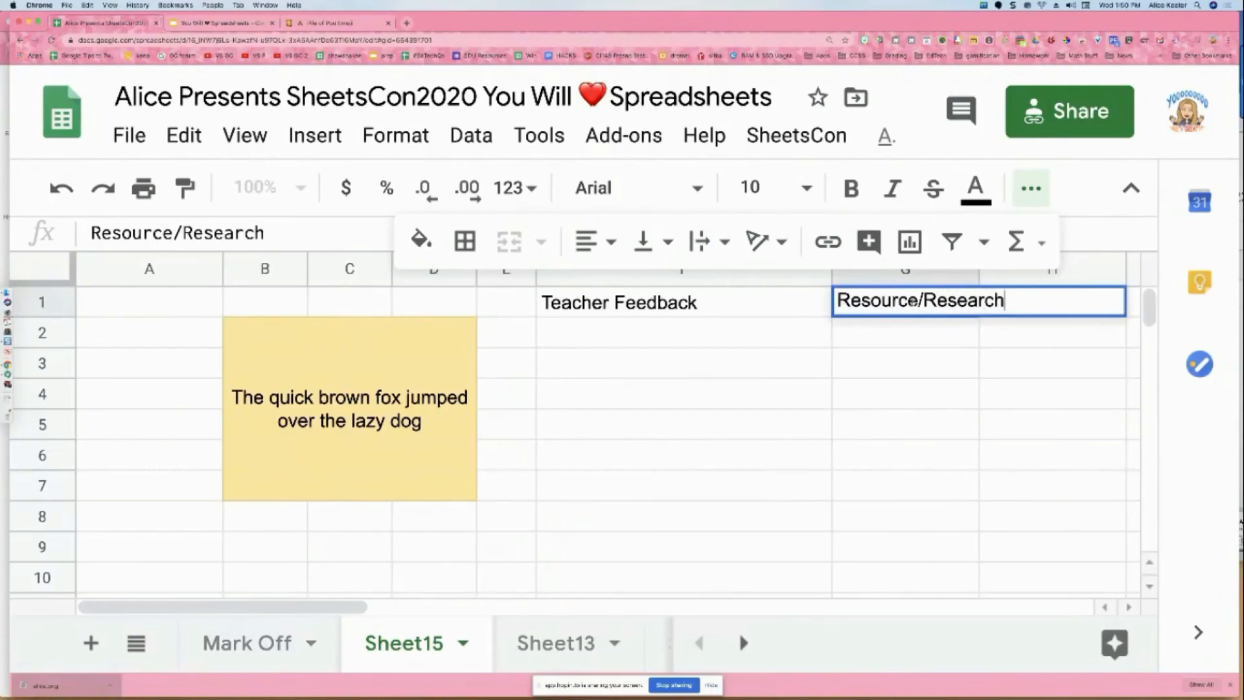
{"action": "key", "text": "Return"}
- Fill cells G2 through G8 under the resource links heading with a pale yellow background colour
{"action": "left_click_drag", "start_coordinate": [916, 324], "coordinate": [926, 512]}
{"action": "left_click", "coordinate": [421, 241]}
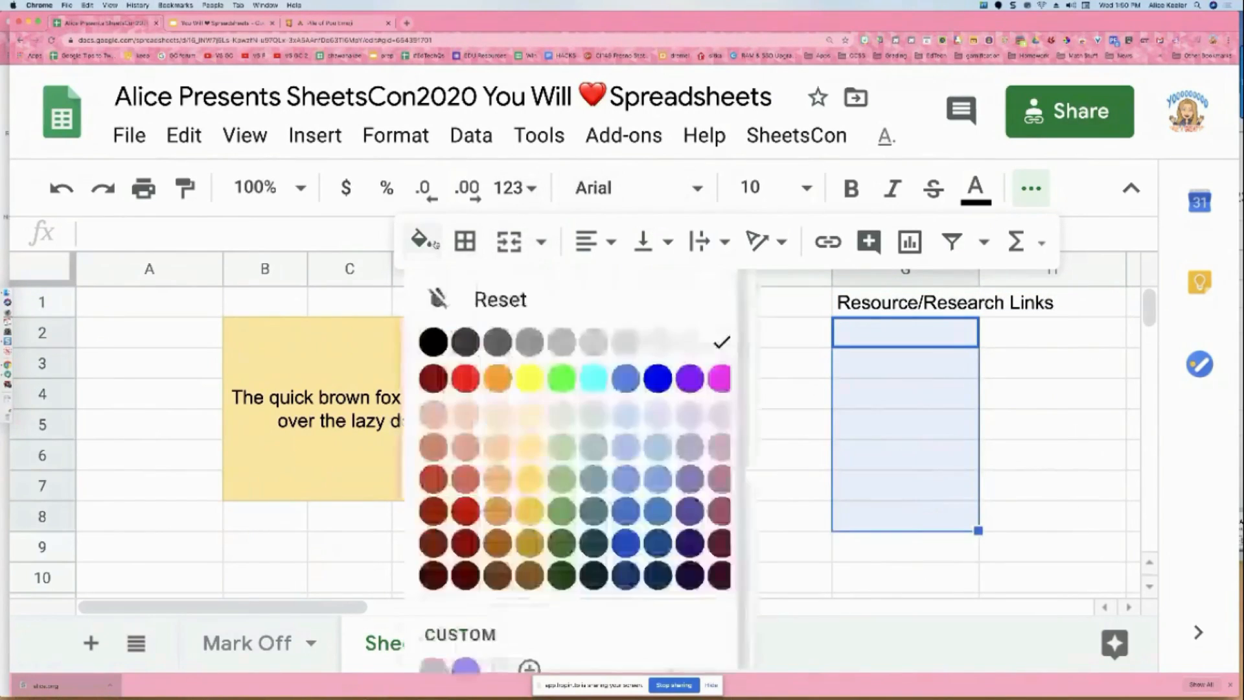
{"action": "left_click", "coordinate": [535, 415]}
{"action": "left_click", "coordinate": [638, 494]}
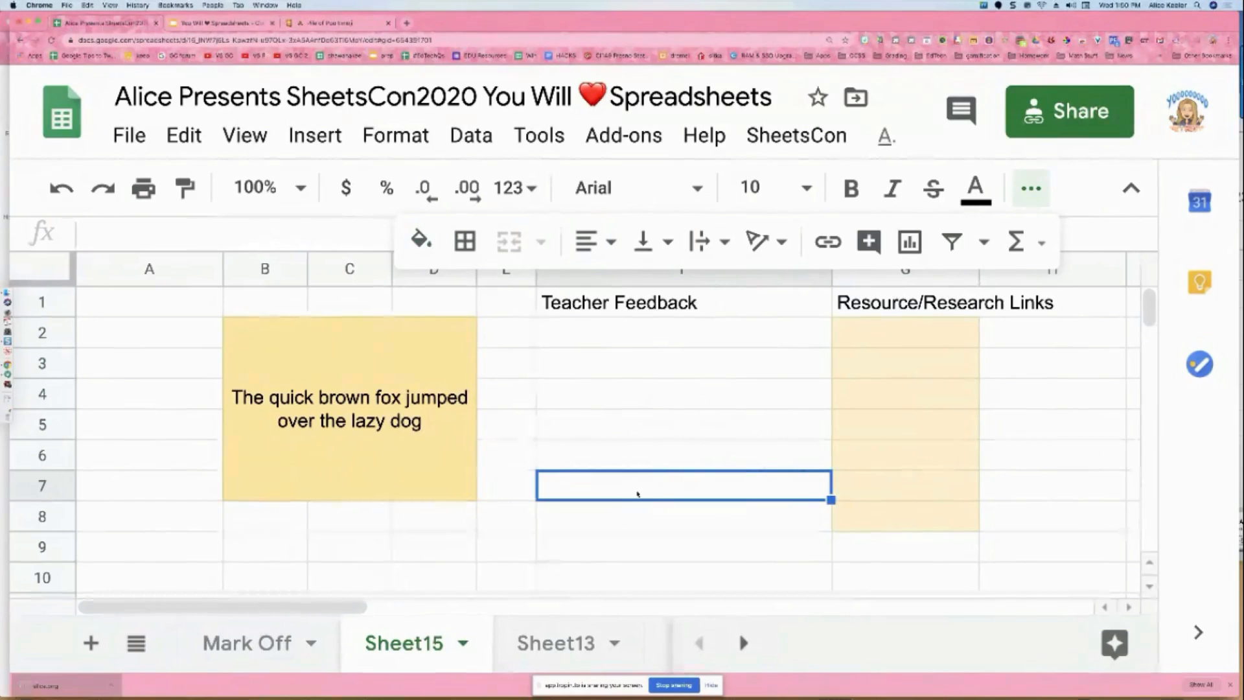
- Move the current sheet to follow Sheet13 and rename it "Put your answer in here"
{"action": "left_click", "coordinate": [371, 465]}
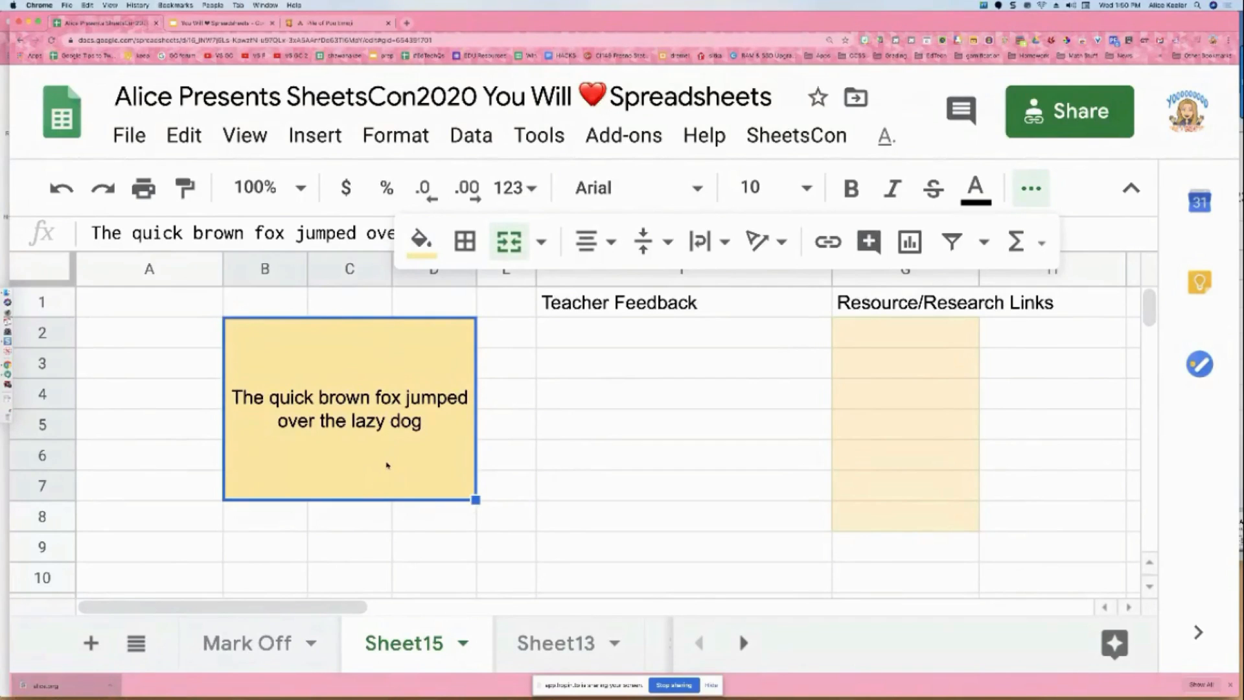
{"action": "left_click_drag", "start_coordinate": [376, 642], "coordinate": [578, 644]}
{"action": "double_click", "coordinate": [579, 644]}
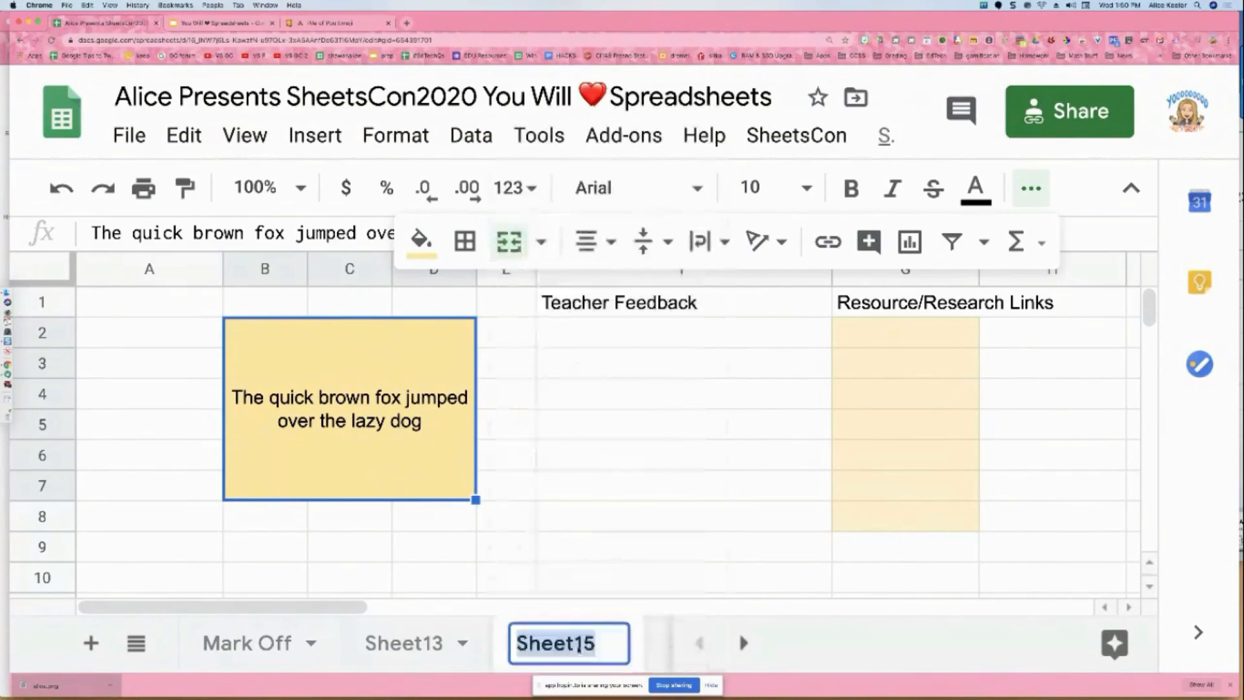
{"action": "type", "text": "Put your answer"}
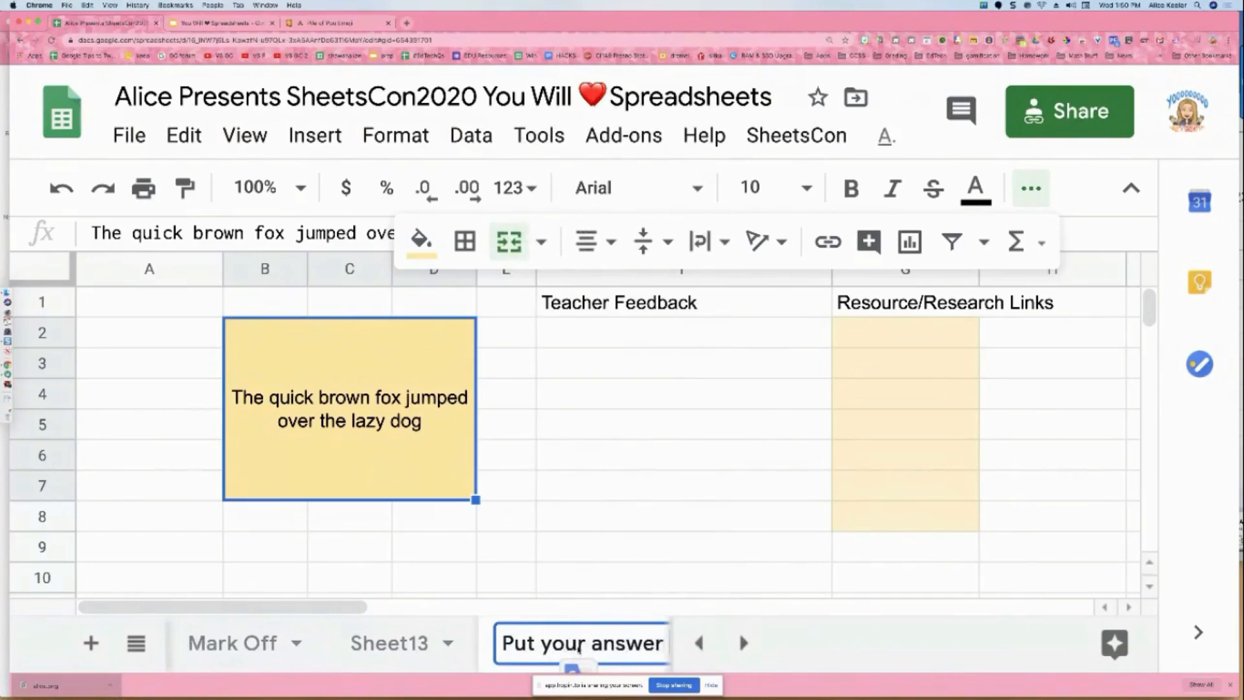
{"action": "type", "text": " in here"}
{"action": "key", "text": "Return"}
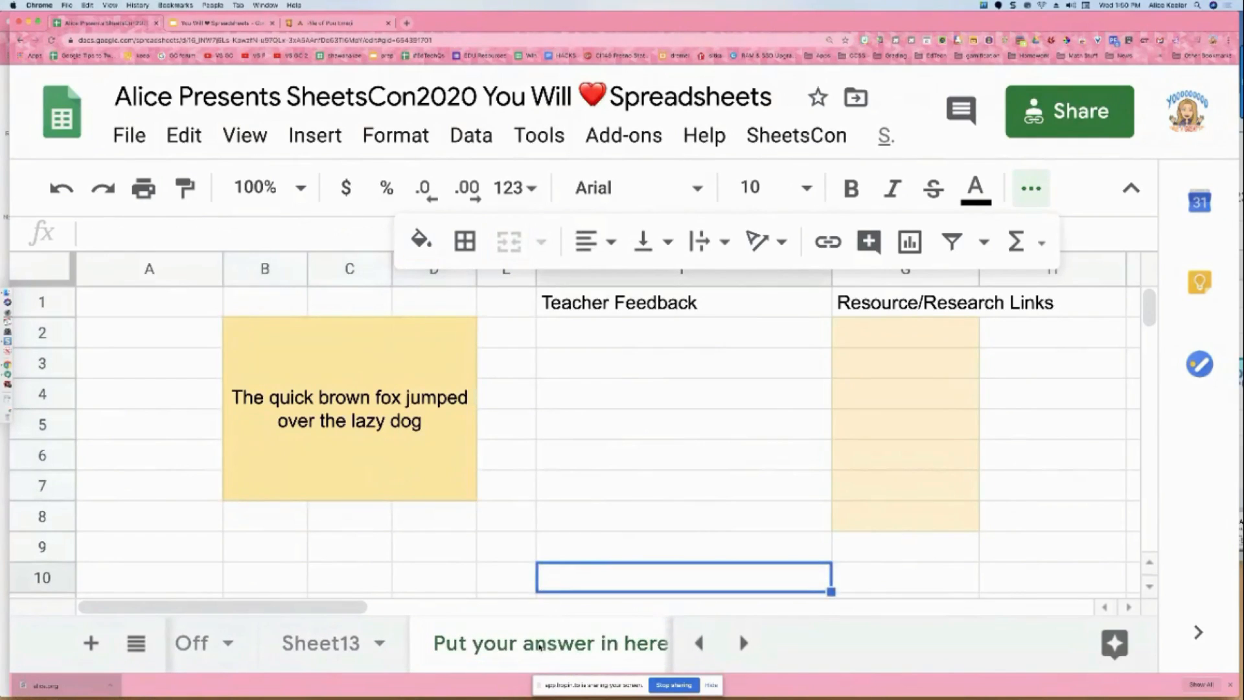
{"action": "right_click", "coordinate": [336, 410]}
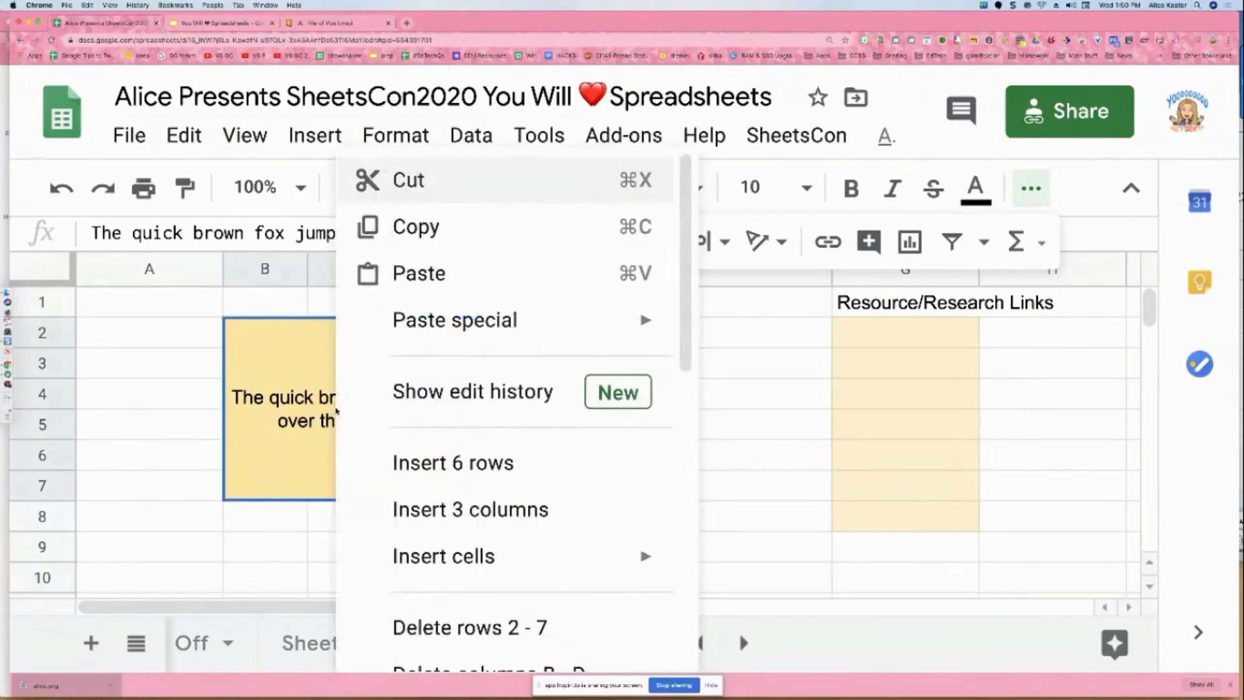
{"action": "scroll", "coordinate": [414, 447], "scroll_direction": "down", "scroll_amount": 5}
{"action": "scroll", "coordinate": [421, 450], "scroll_direction": "down", "scroll_amount": 3}
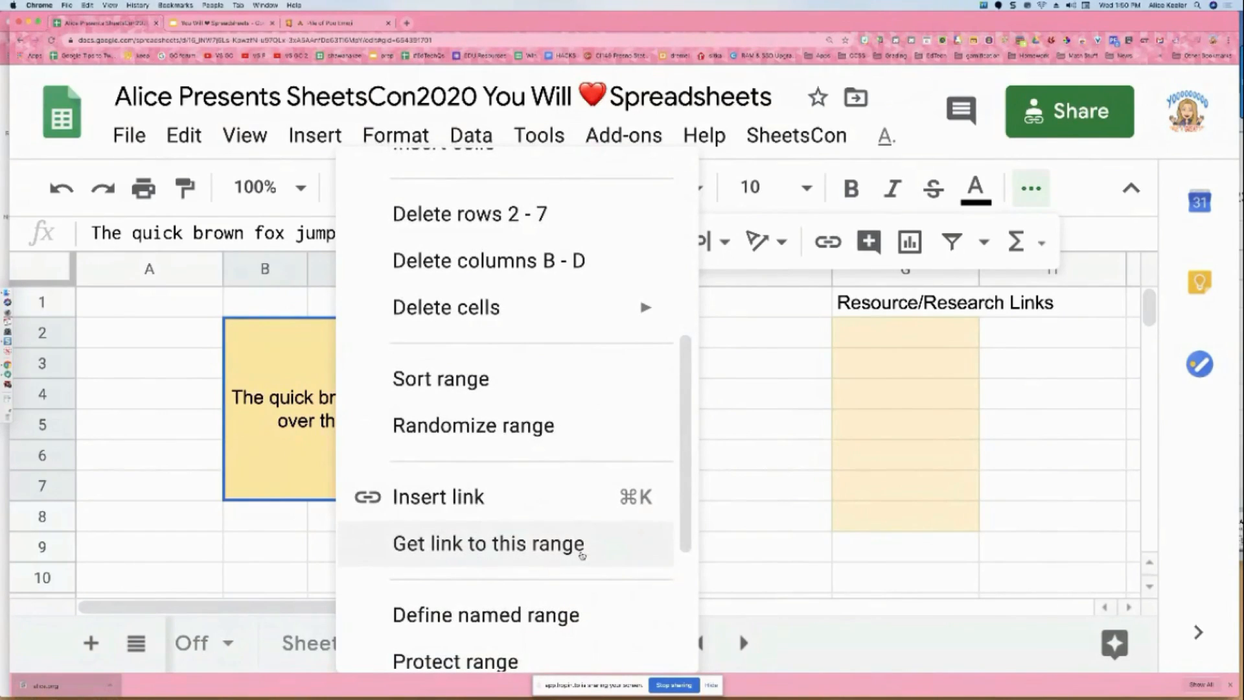
{"action": "left_click", "coordinate": [745, 519]}
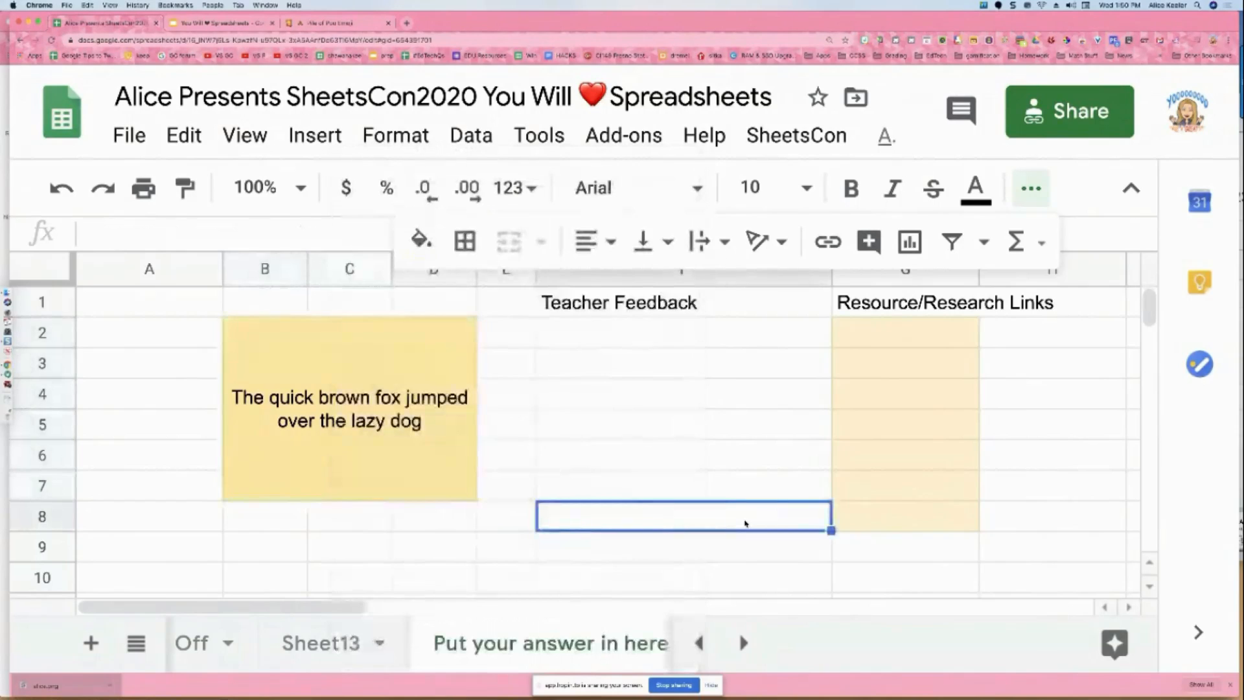
- Merge the cell range Y684:Z692 far down in the last two columns of the answer sheet
{"action": "scroll", "coordinate": [745, 522], "scroll_direction": "down", "scroll_amount": 20}
{"action": "scroll", "coordinate": [745, 522], "scroll_direction": "right", "scroll_amount": 3}
{"action": "scroll", "coordinate": [744, 522], "scroll_direction": "right", "scroll_amount": 10}
{"action": "scroll", "coordinate": [745, 522], "scroll_direction": "down", "scroll_amount": 20}
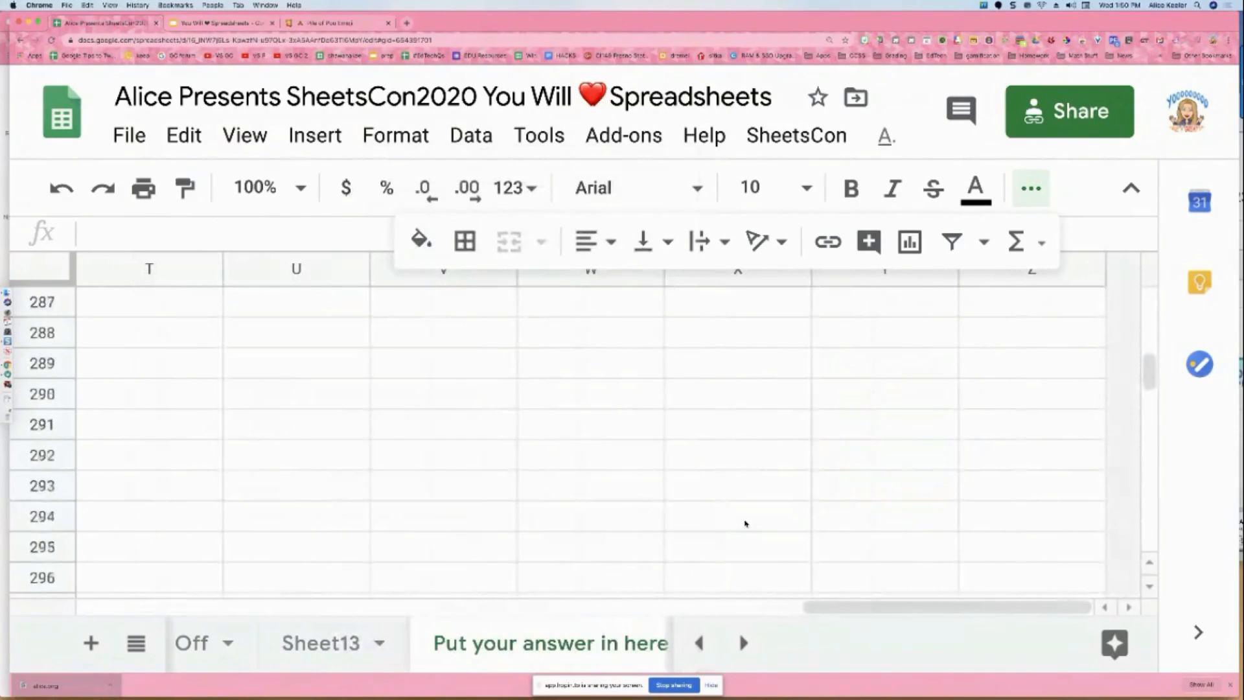
{"action": "scroll", "coordinate": [744, 522], "scroll_direction": "down", "scroll_amount": 20}
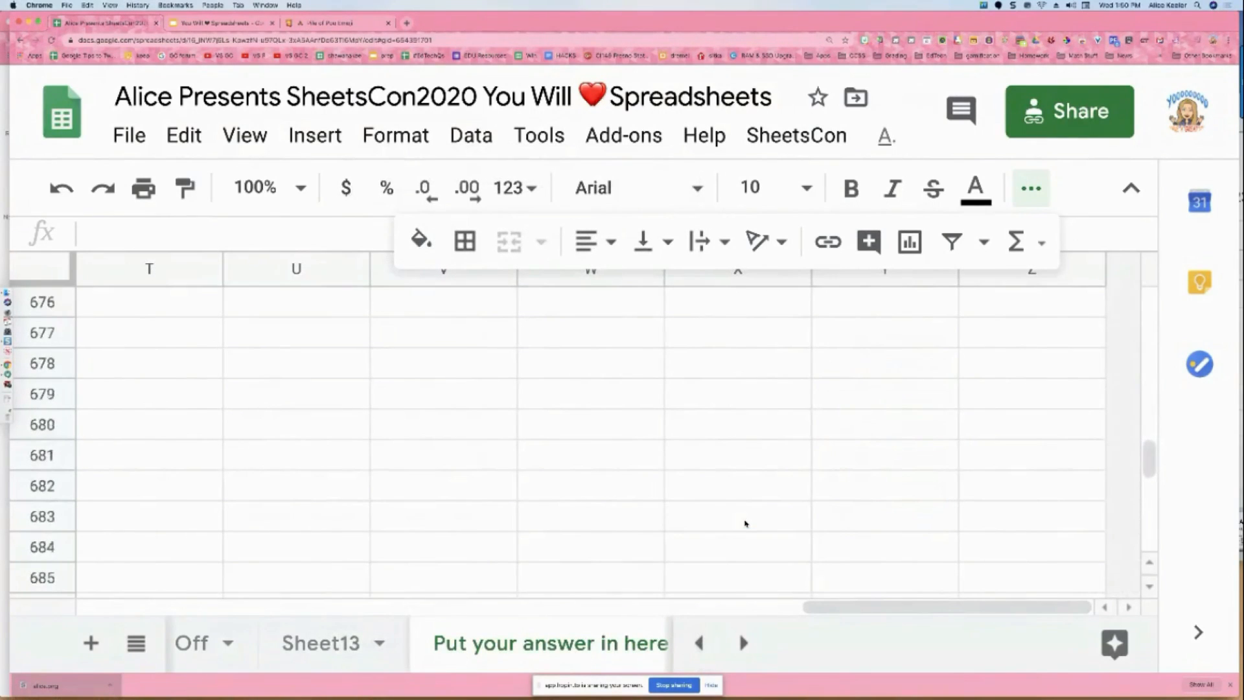
{"action": "left_click", "coordinate": [840, 520]}
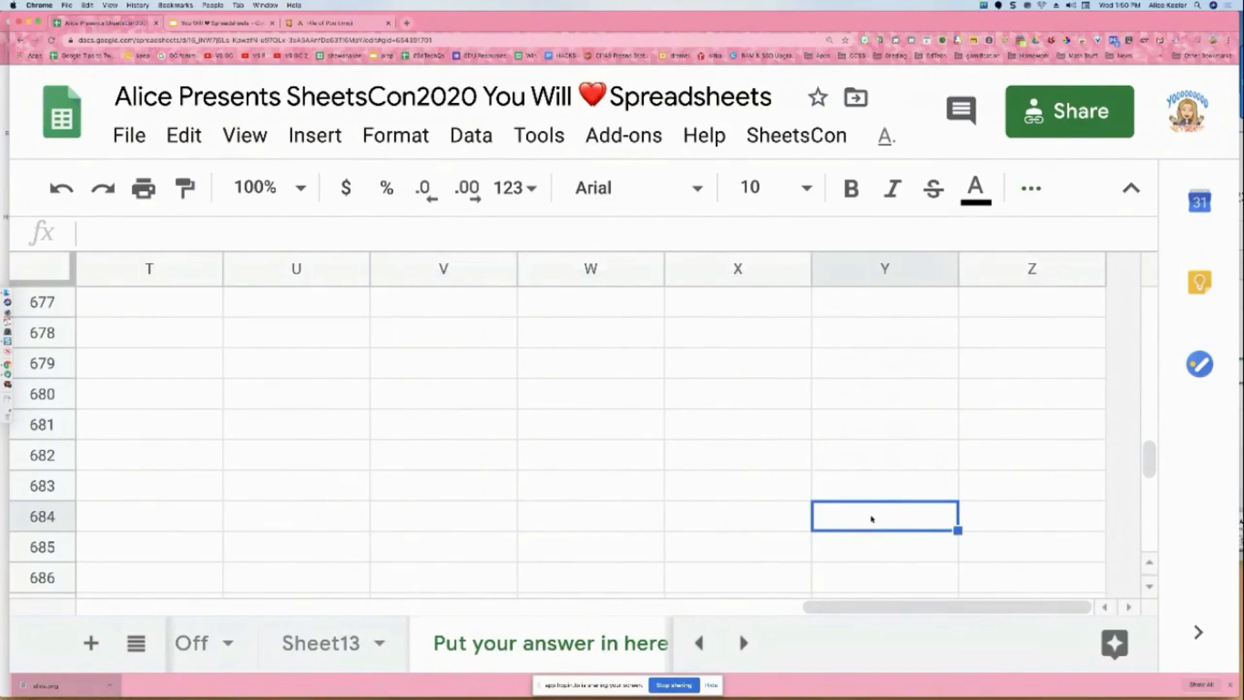
{"action": "left_click_drag", "start_coordinate": [818, 526], "coordinate": [1050, 545]}
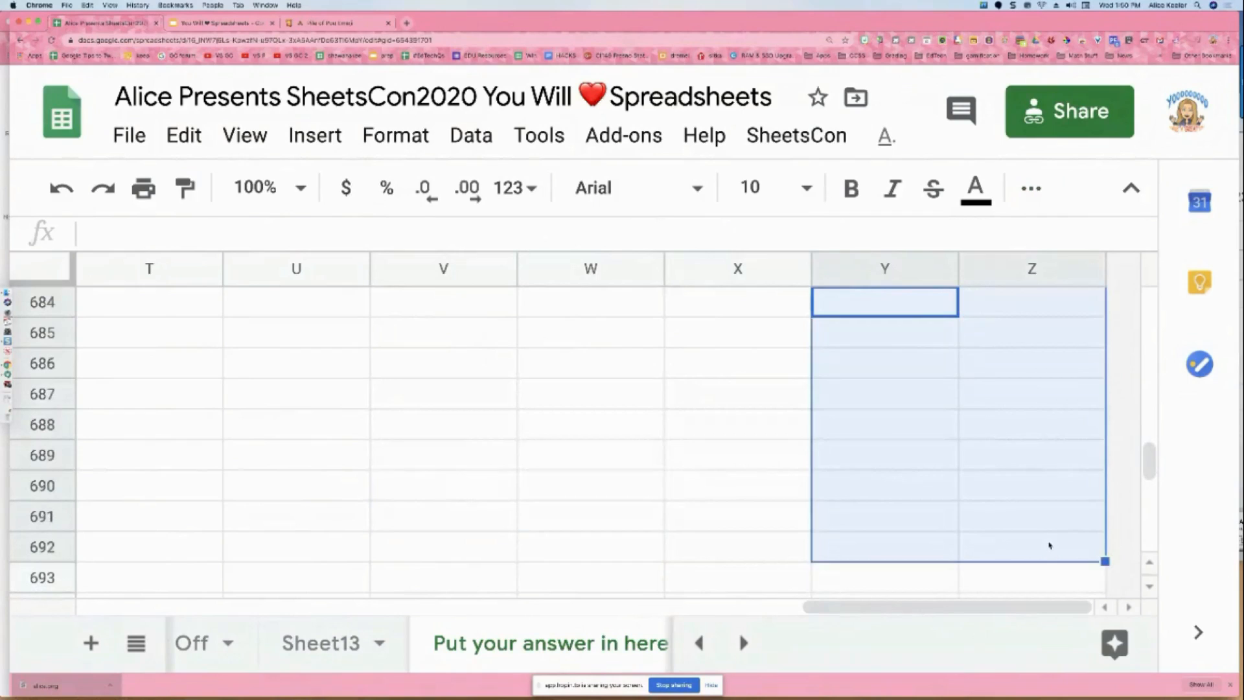
{"action": "left_click", "coordinate": [1030, 189]}
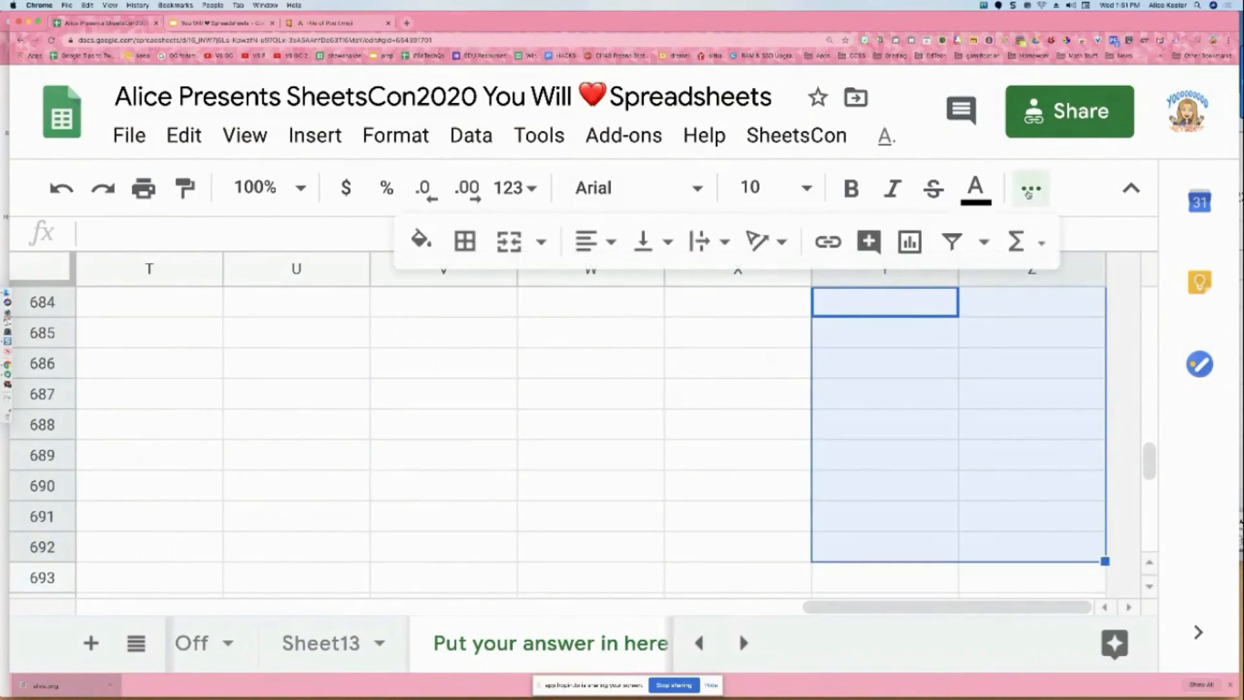
{"action": "left_click", "coordinate": [509, 242]}
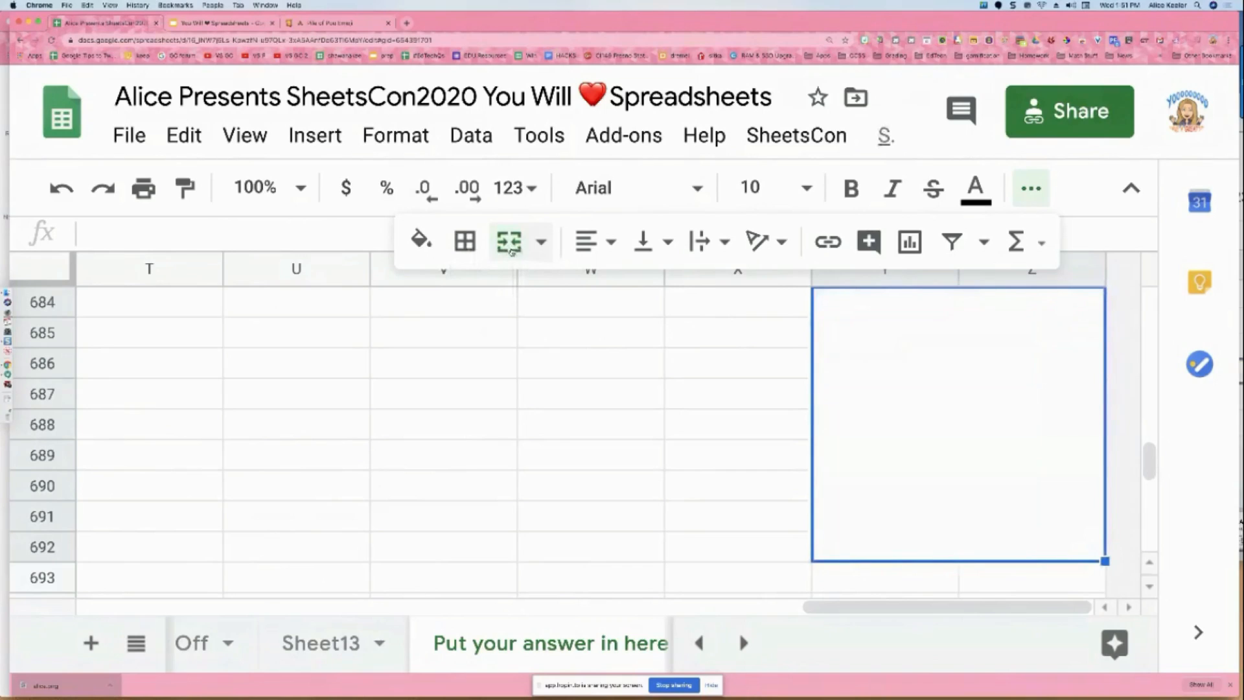
- Center the merged cell's content horizontally, align it vertically to the middle, and turn on text wrapping
{"action": "left_click", "coordinate": [591, 241]}
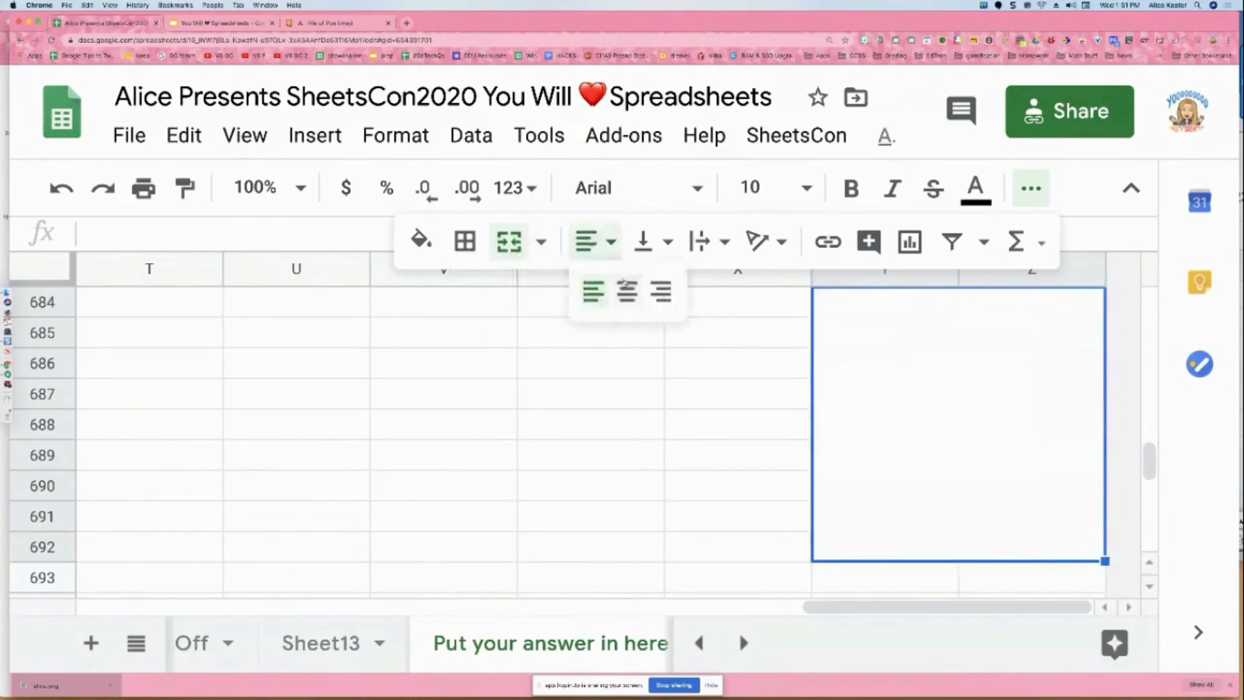
{"action": "left_click", "coordinate": [627, 289]}
{"action": "left_click", "coordinate": [661, 250]}
{"action": "left_click", "coordinate": [681, 291]}
{"action": "left_click", "coordinate": [724, 245]}
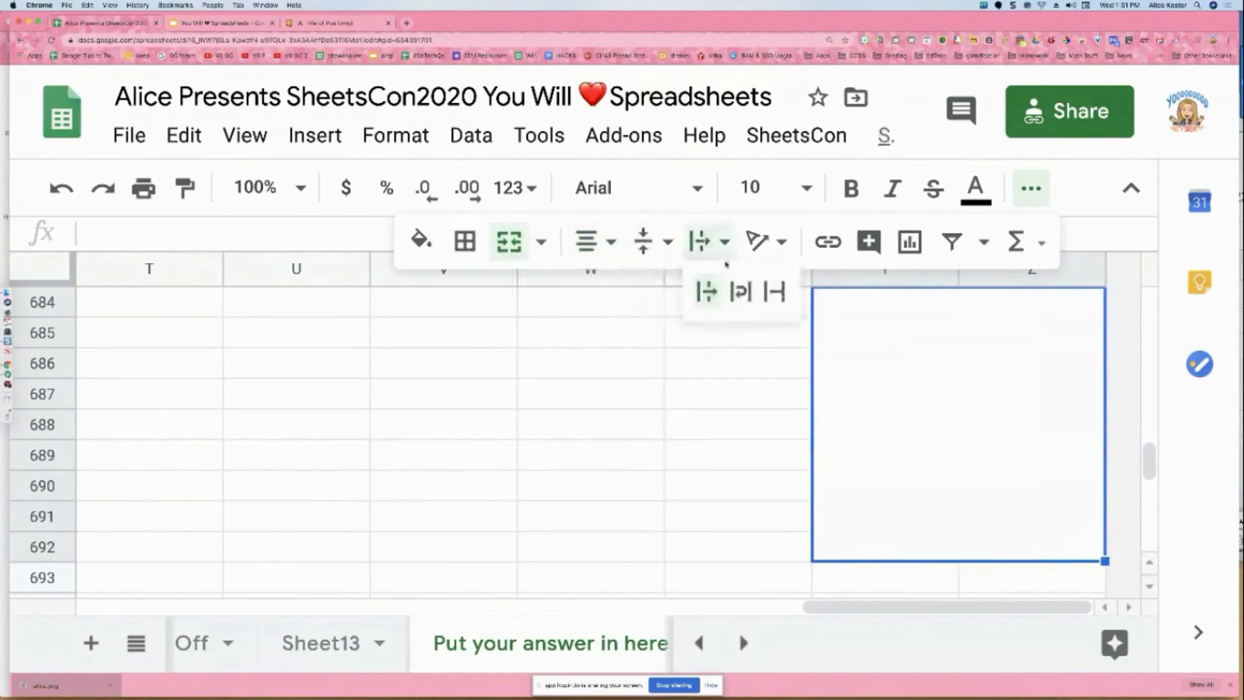
{"action": "left_click", "coordinate": [740, 291]}
- Set the merged cell's font size to 24 and its font to Annie Use Your Telescope
{"action": "left_click", "coordinate": [804, 188]}
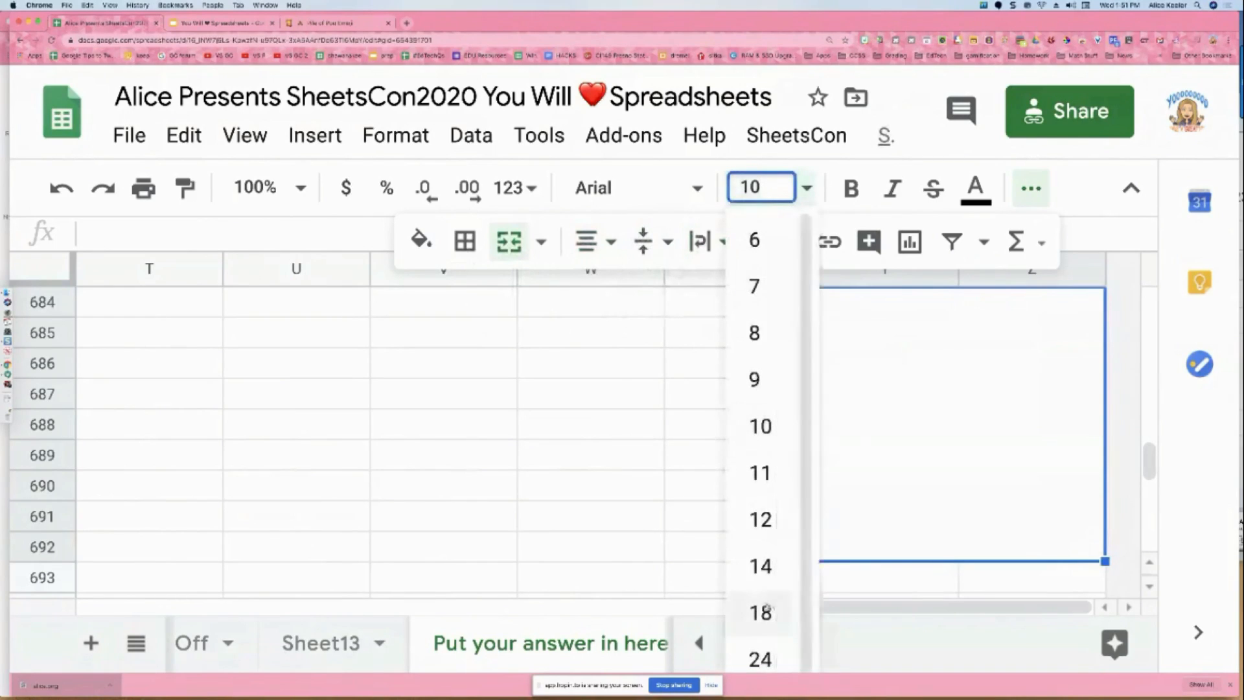
{"action": "left_click", "coordinate": [760, 659]}
{"action": "left_click", "coordinate": [578, 198]}
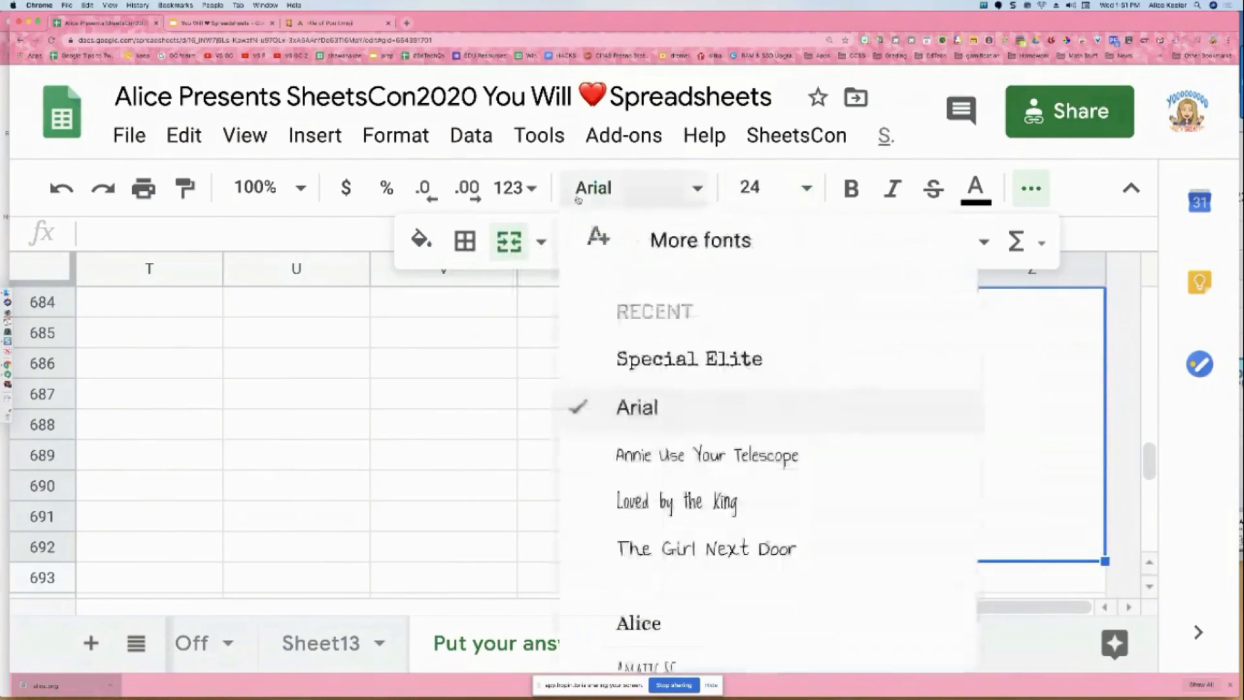
{"action": "left_click", "coordinate": [636, 459]}
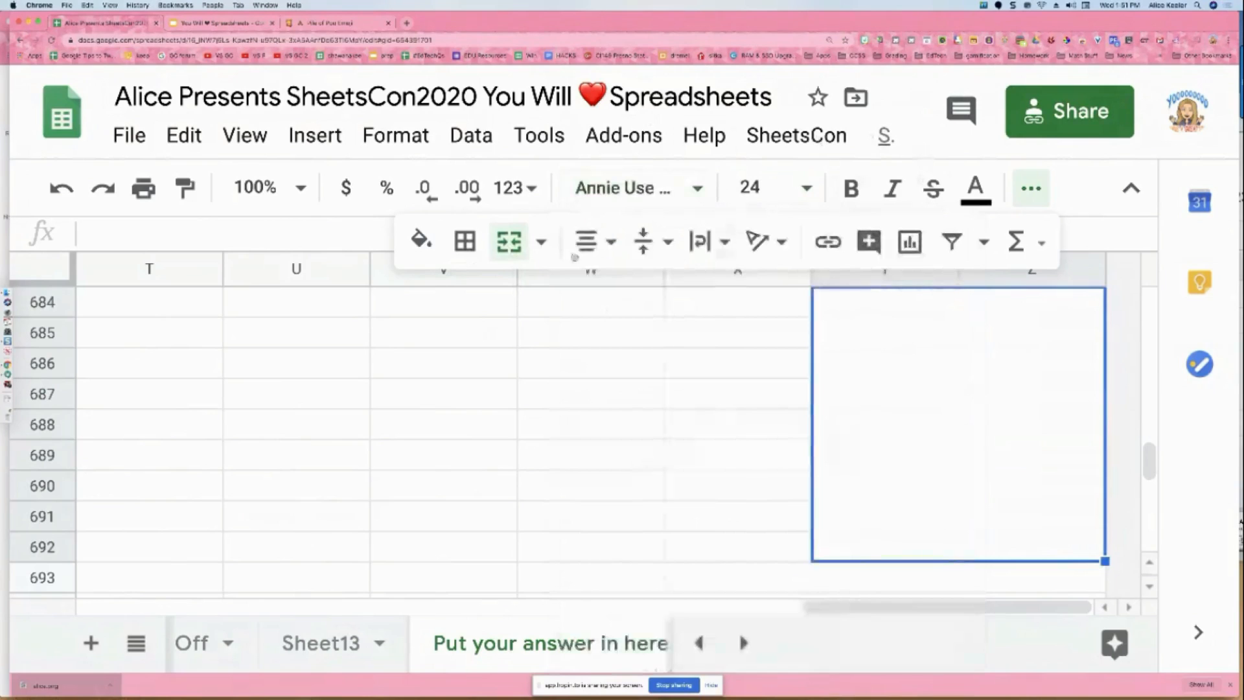
- Fill the merged cell light yellow and enter "This is my answer", the teacher's surname, a comma and "give me credit!"
{"action": "left_click", "coordinate": [421, 241]}
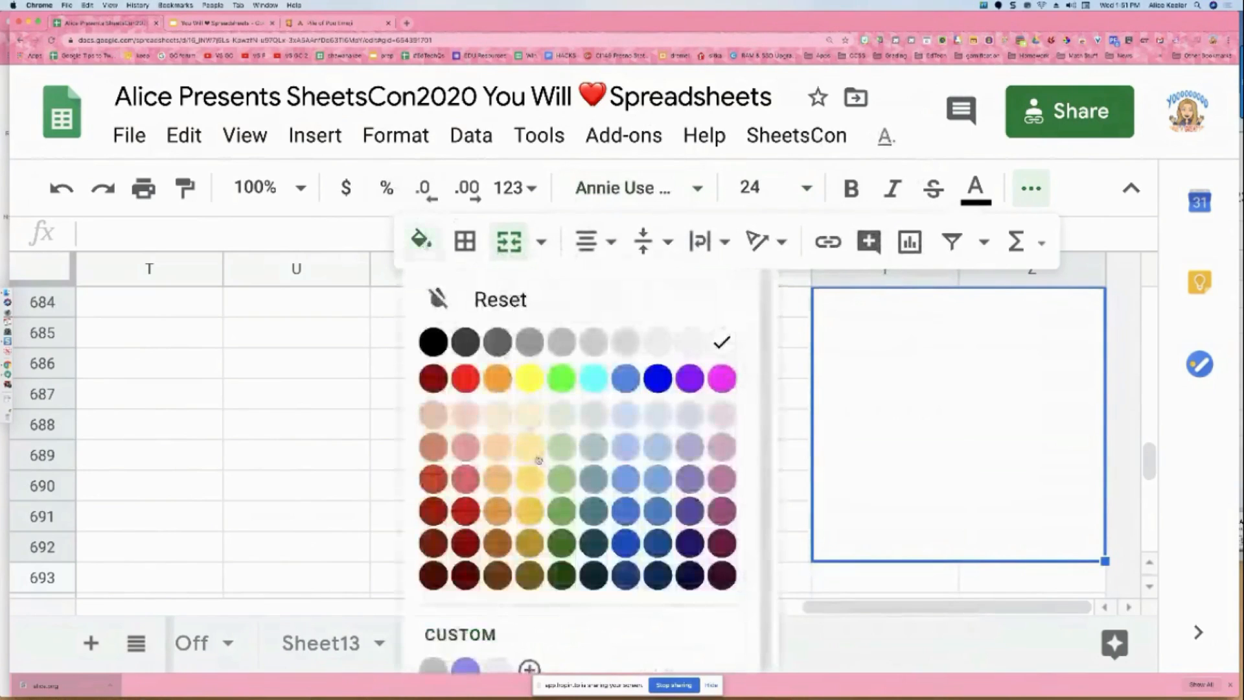
{"action": "left_click", "coordinate": [531, 449]}
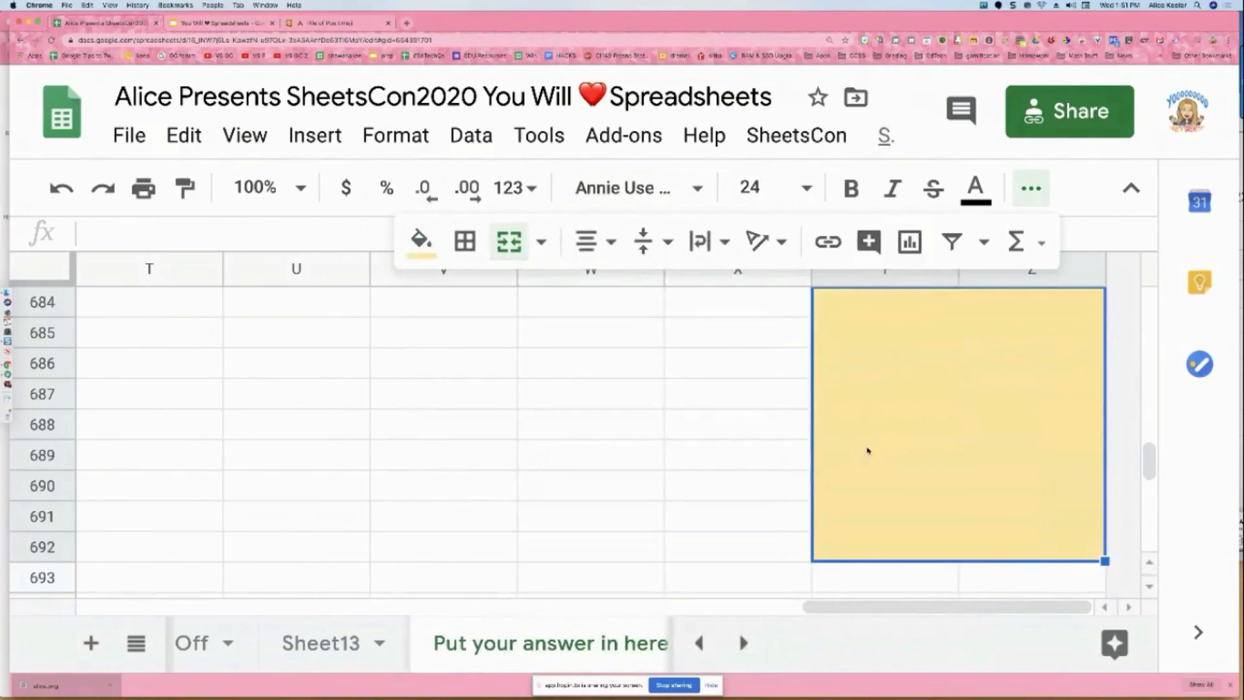
{"action": "left_click", "coordinate": [807, 465]}
{"action": "left_click", "coordinate": [885, 466]}
{"action": "type", "text": "This is my answer keye"}
{"action": "key", "text": "BackSpace"}
{"action": "key", "text": "BackSpace"}
{"action": "type", "text": "eeler, give me"}
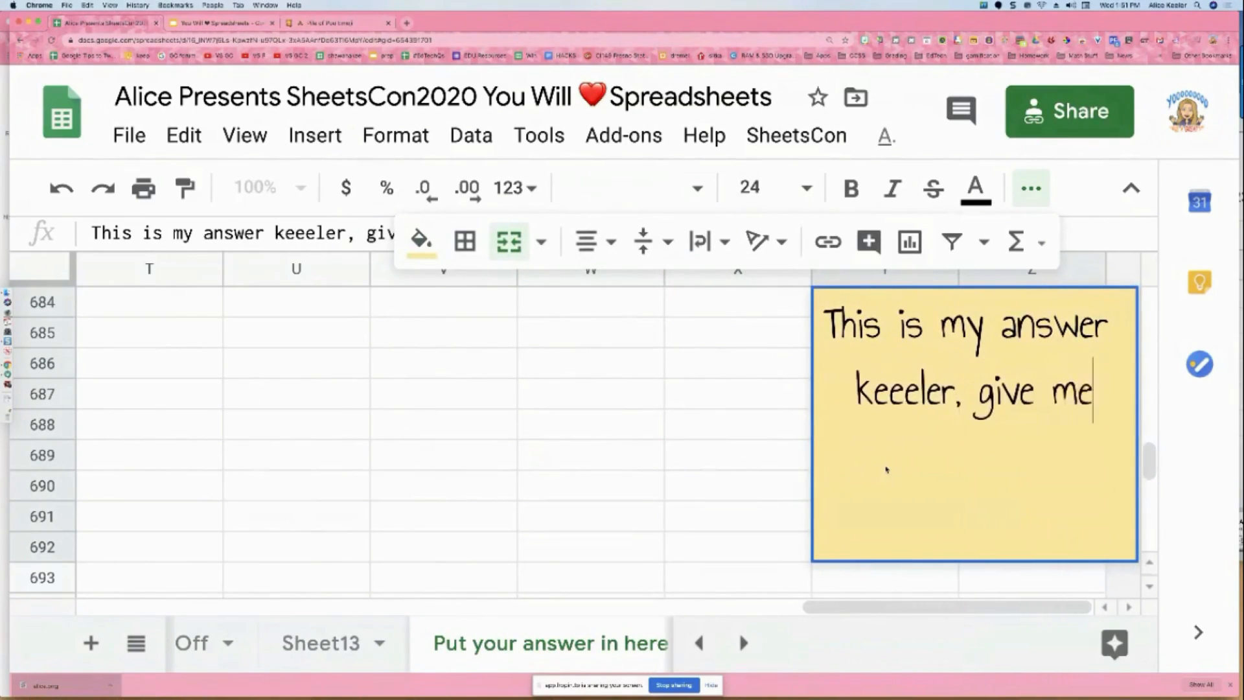
{"action": "type", "text": " credit!"}
{"action": "key", "text": "Return"}
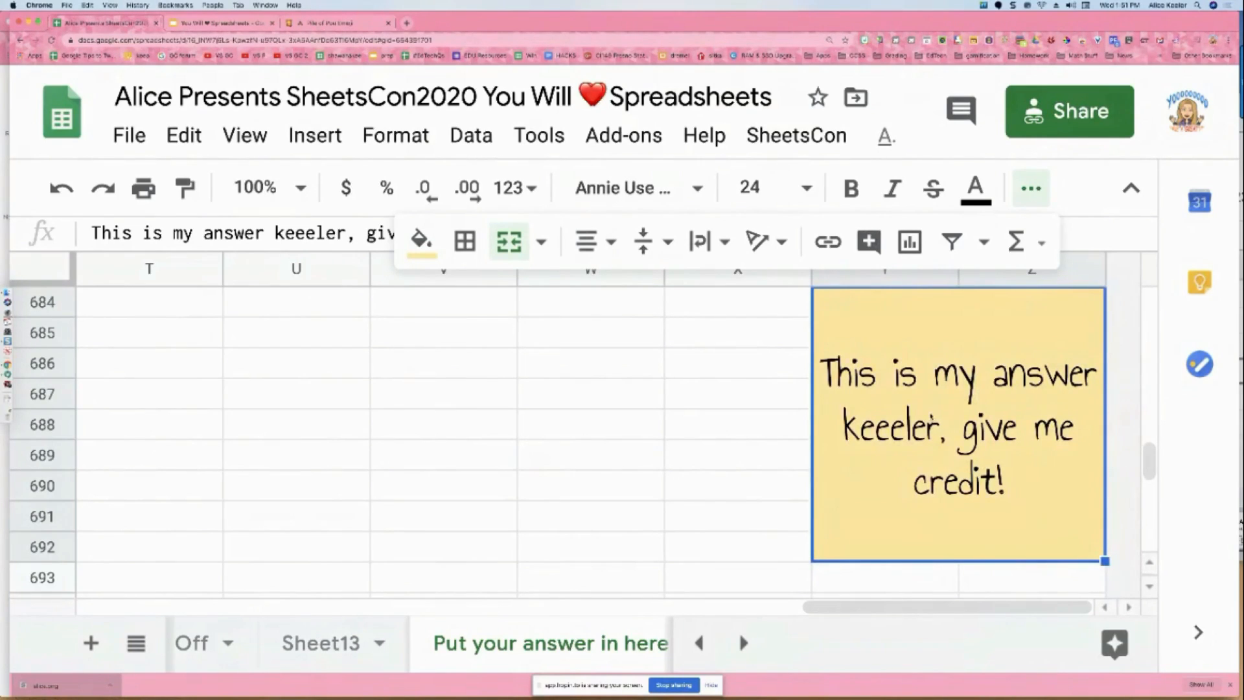
- Copy the link to the merged answer range and open it in a new browser tab
{"action": "right_click", "coordinate": [1053, 512]}
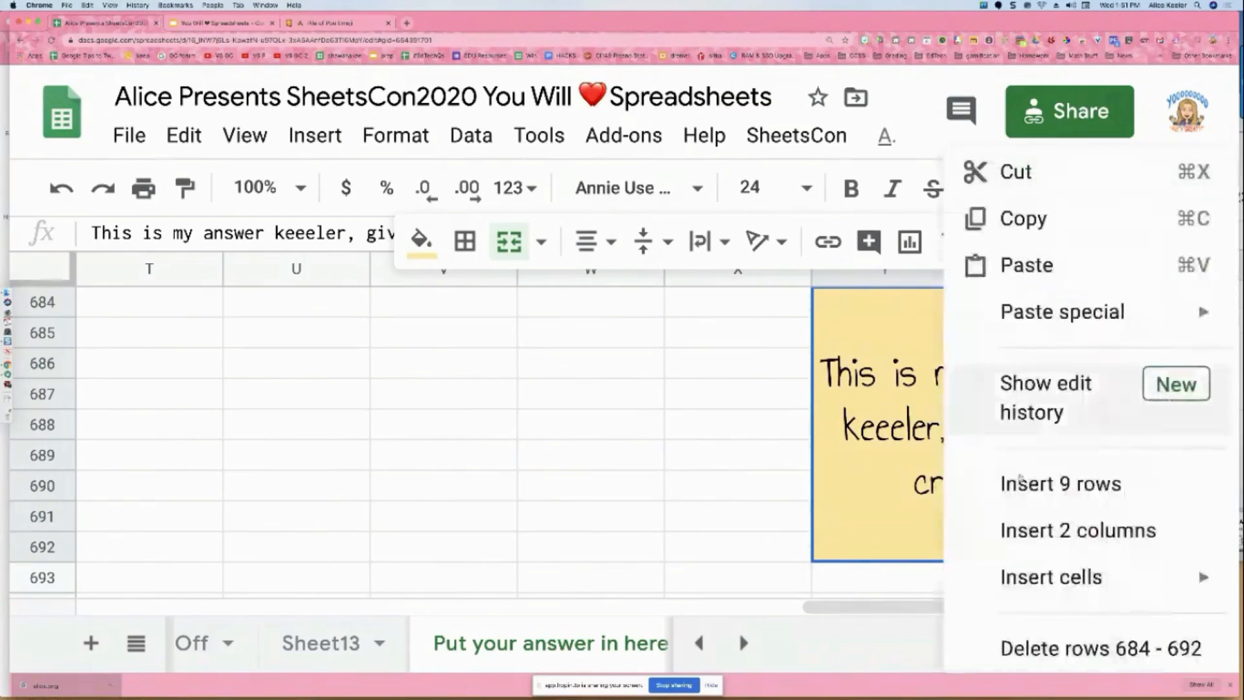
{"action": "scroll", "coordinate": [1052, 511], "scroll_direction": "down", "scroll_amount": 4}
{"action": "scroll", "coordinate": [1053, 512], "scroll_direction": "down", "scroll_amount": 5}
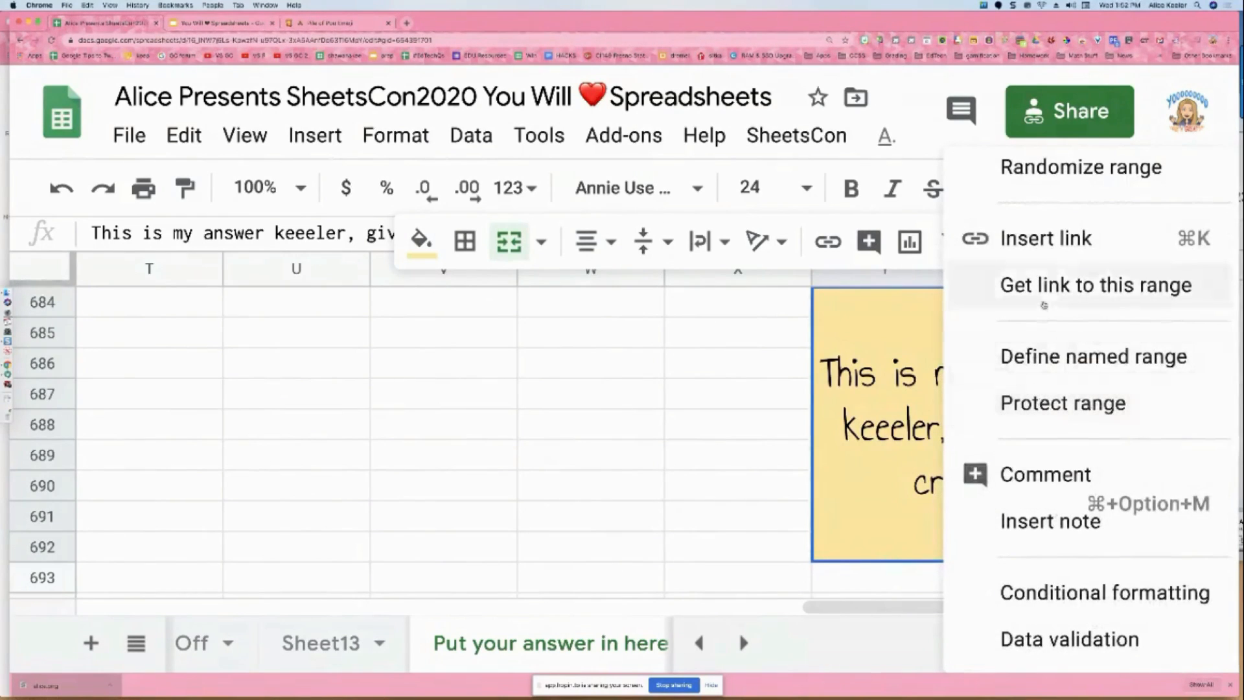
{"action": "left_click", "coordinate": [1044, 303]}
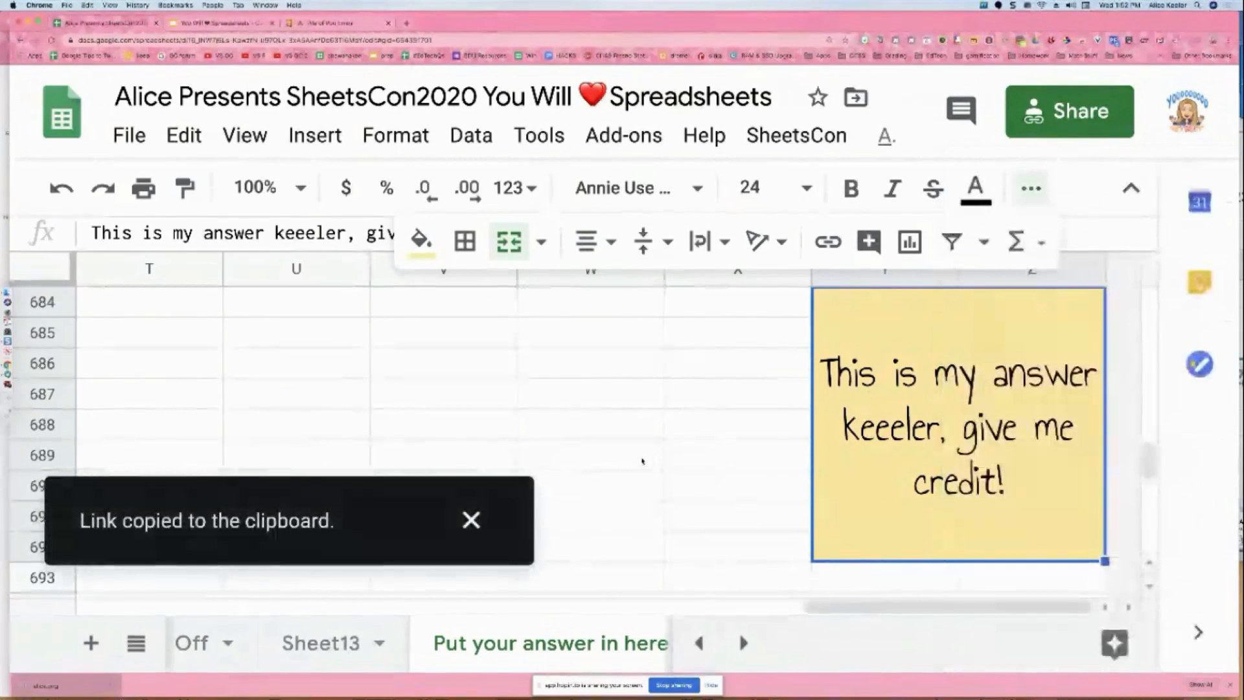
{"action": "key", "text": "super+t"}
{"action": "key", "text": "super+v"}
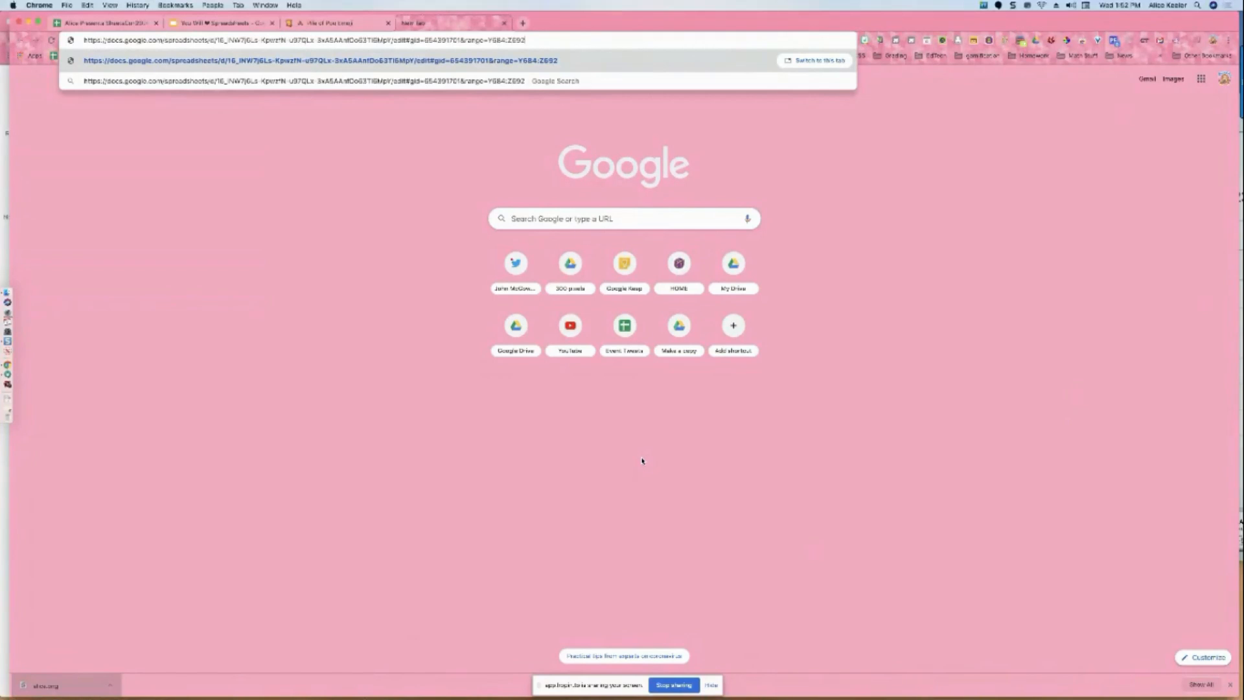
{"action": "key", "text": "Return"}
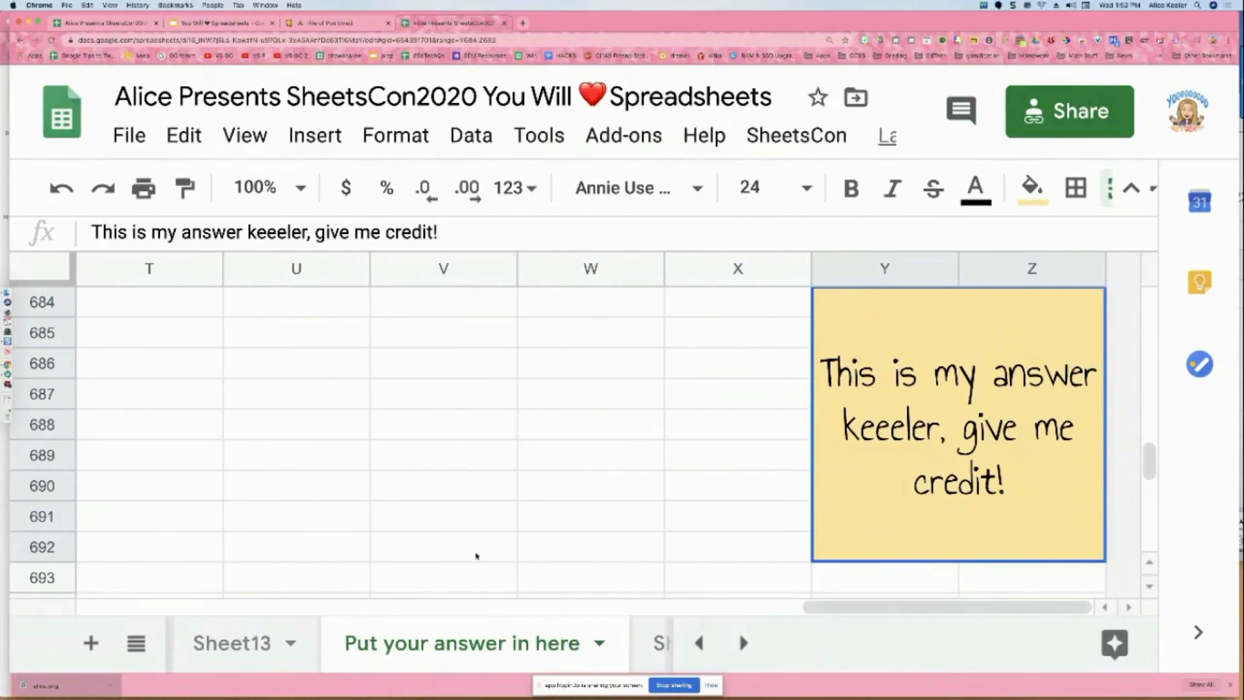
- Check off quest 11, Merge Lanes, on the Mark Off sheet
{"action": "scroll", "coordinate": [226, 642], "scroll_direction": "left", "scroll_amount": 3}
{"action": "left_click", "coordinate": [234, 645]}
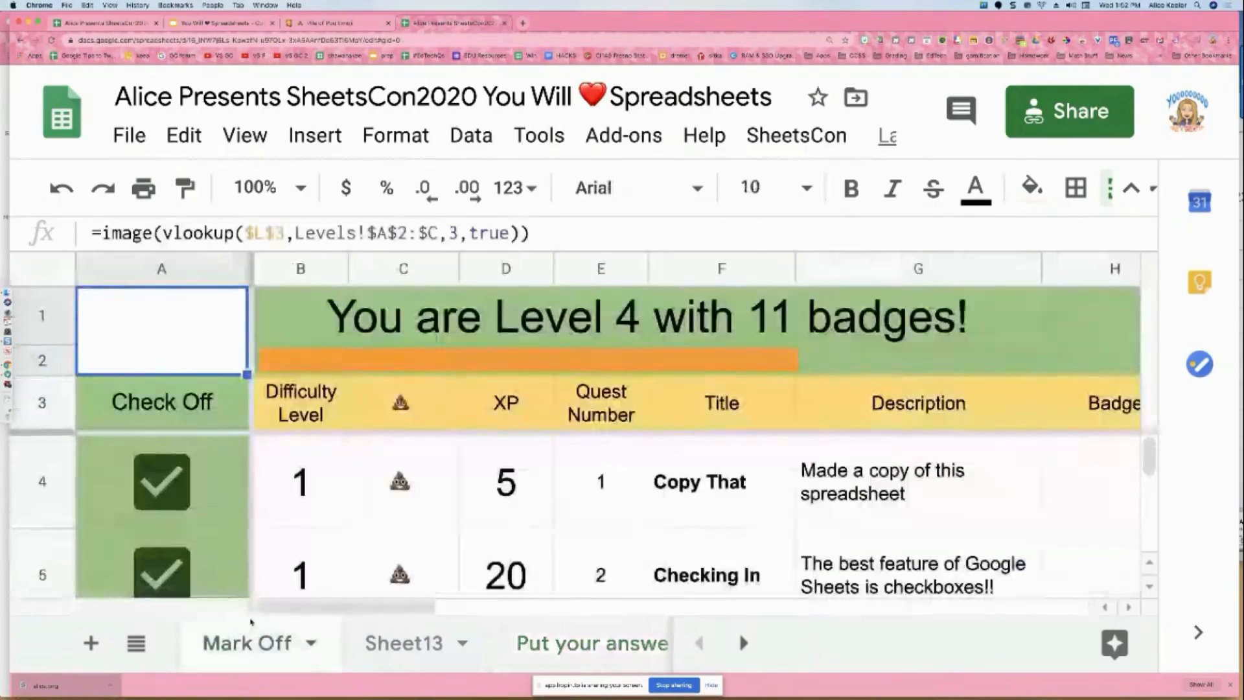
{"action": "left_click", "coordinate": [287, 565]}
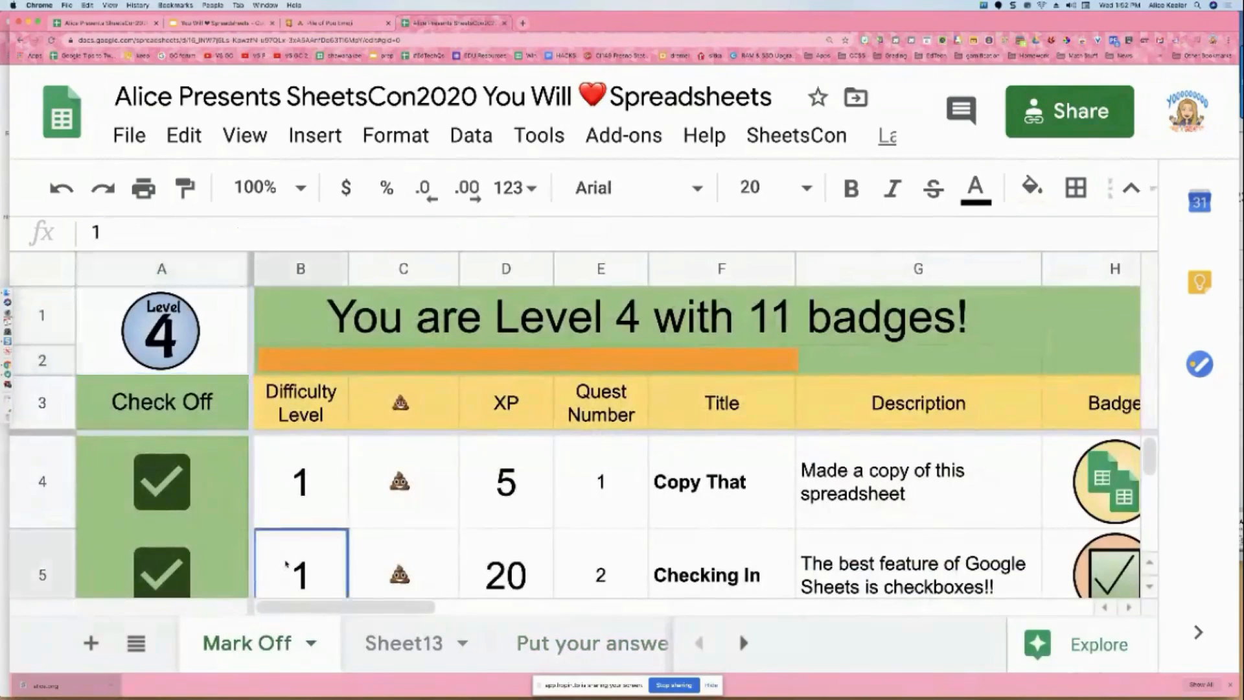
{"action": "key", "text": "Down"}
{"action": "key", "text": "Down"}
{"action": "key", "text": "Down"}
{"action": "key", "text": "Down"}
{"action": "key", "text": "Down"}
{"action": "key", "text": "Down"}
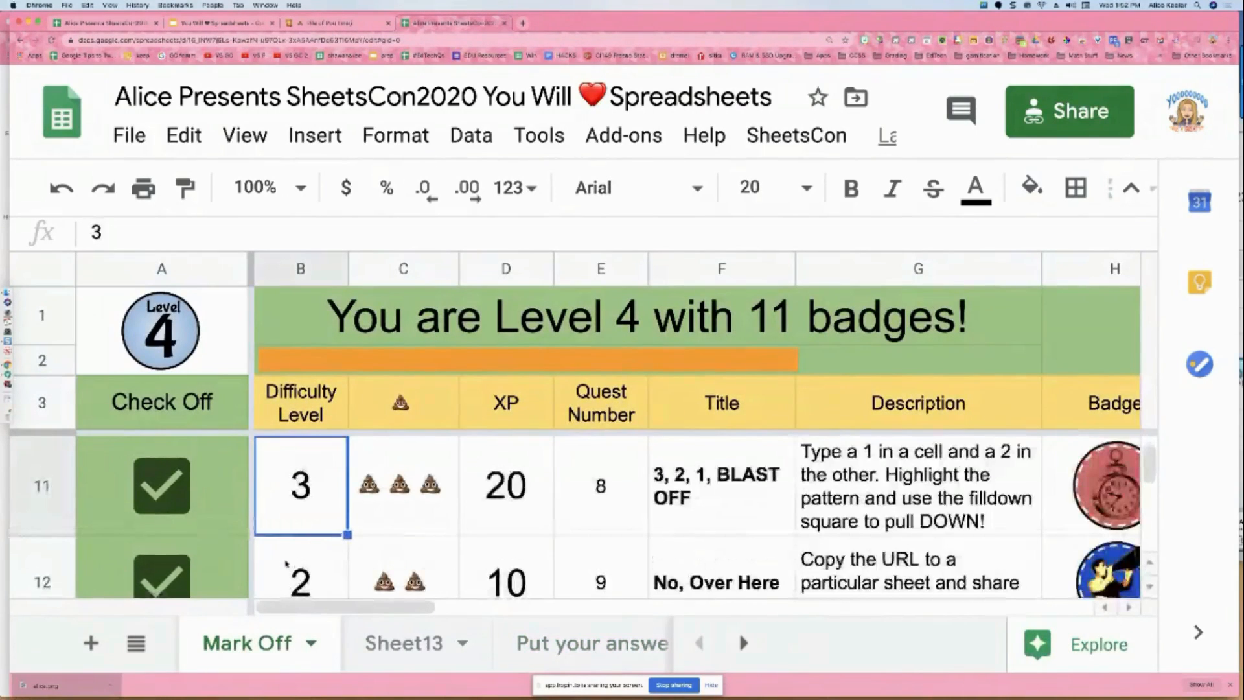
{"action": "key", "text": "Down"}
{"action": "key", "text": "Down"}
{"action": "key", "text": "Down"}
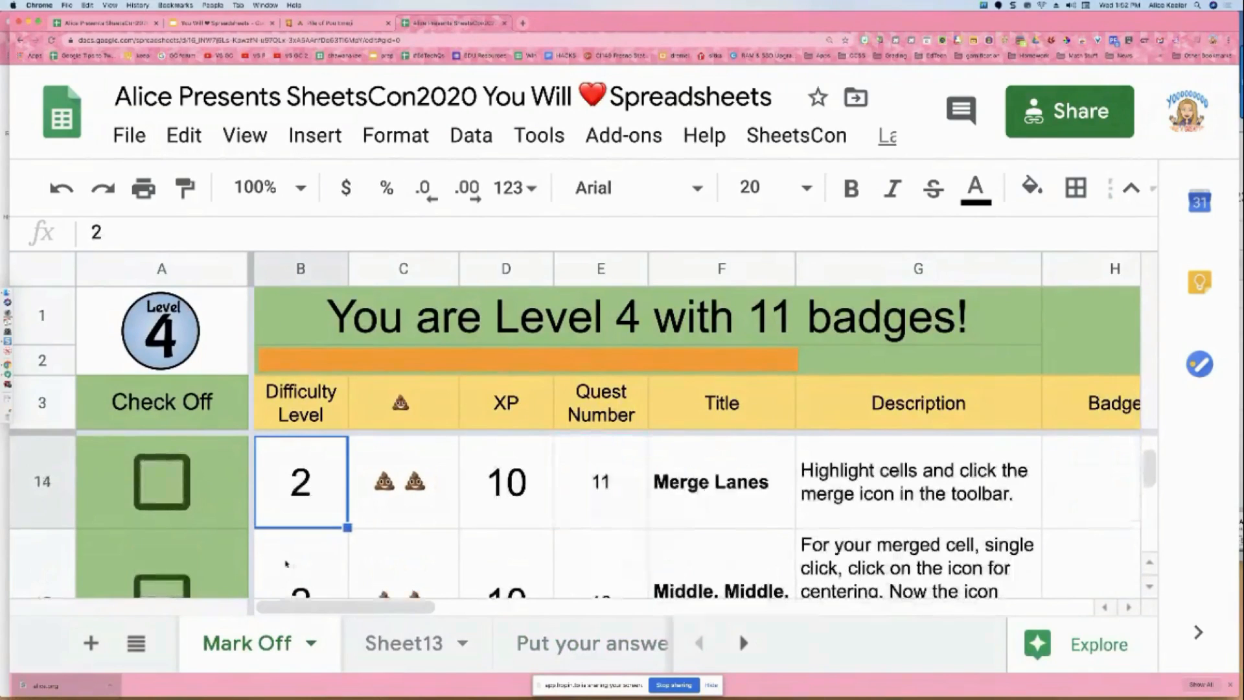
{"action": "left_click", "coordinate": [156, 487]}
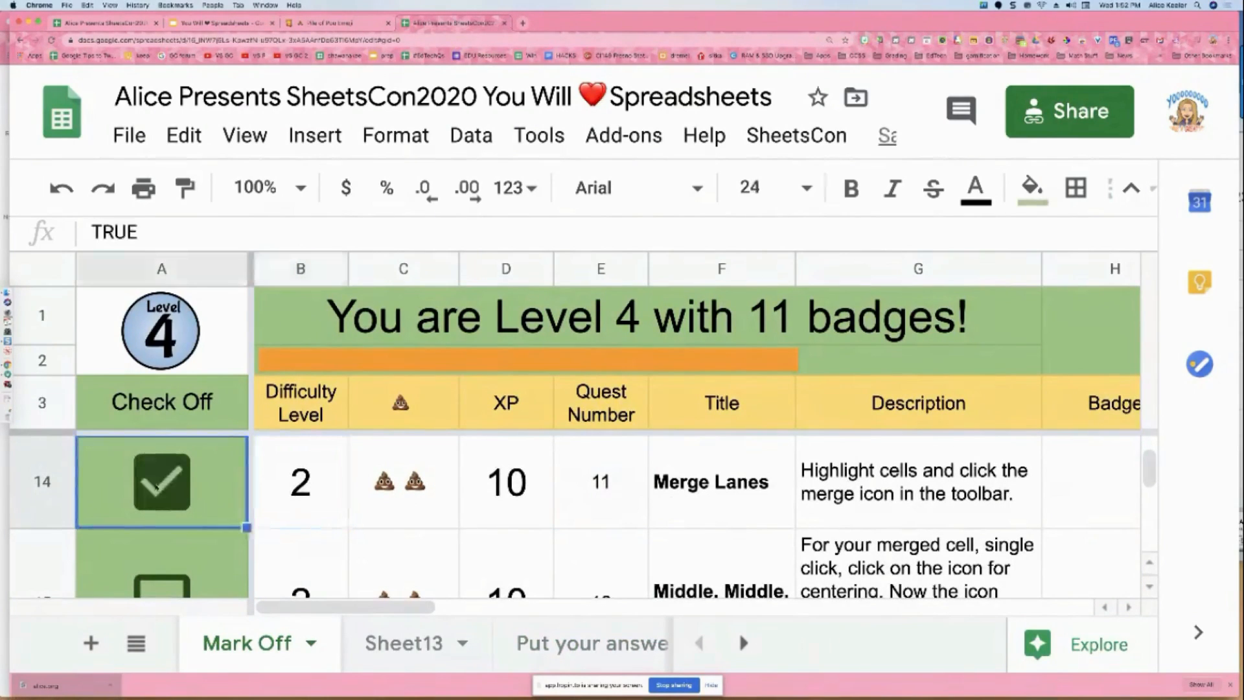
{"action": "key", "text": "Down"}
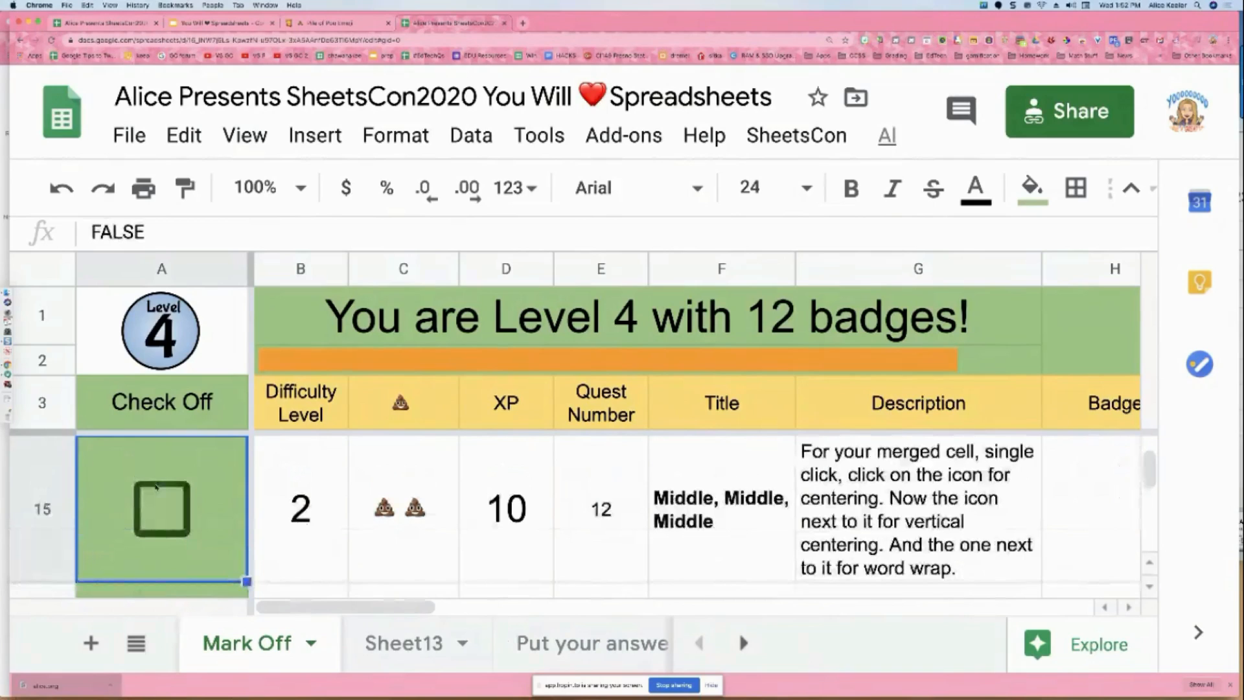
- Check off quest 12, Middle, Middle, Middle, and quest 13, I'm Over Here, on the Mark Off sheet
{"action": "left_click", "coordinate": [156, 502]}
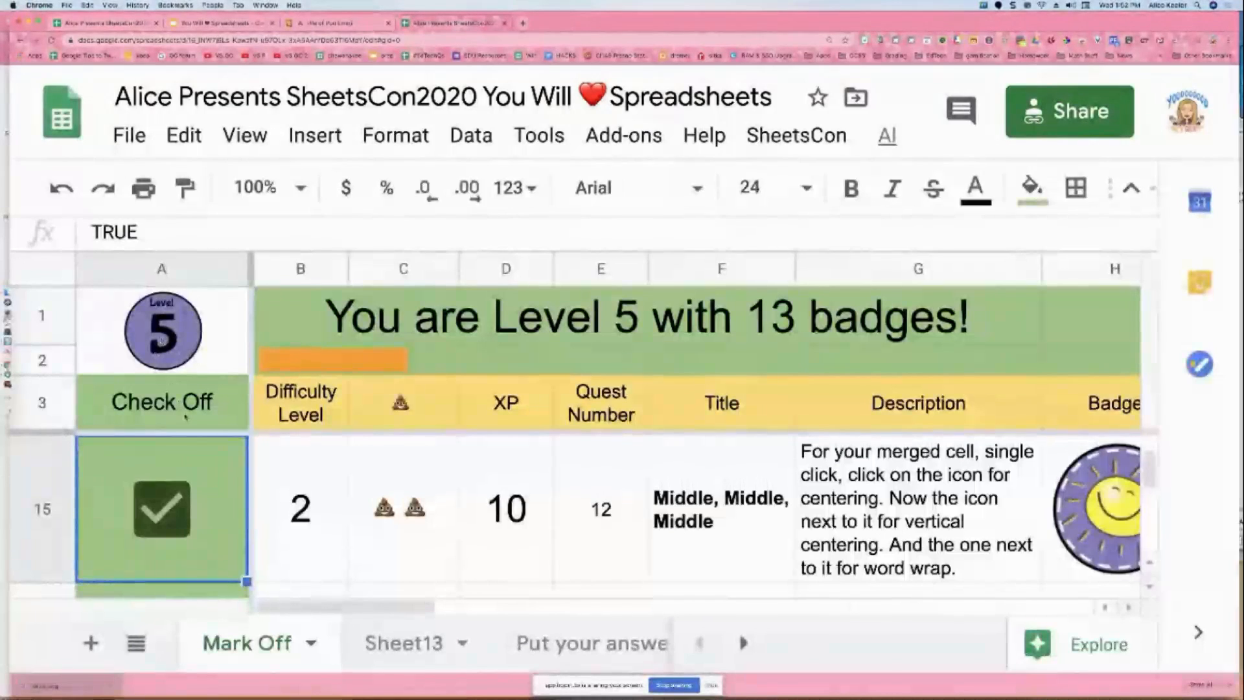
{"action": "key", "text": "Down"}
{"action": "key", "text": "Down"}
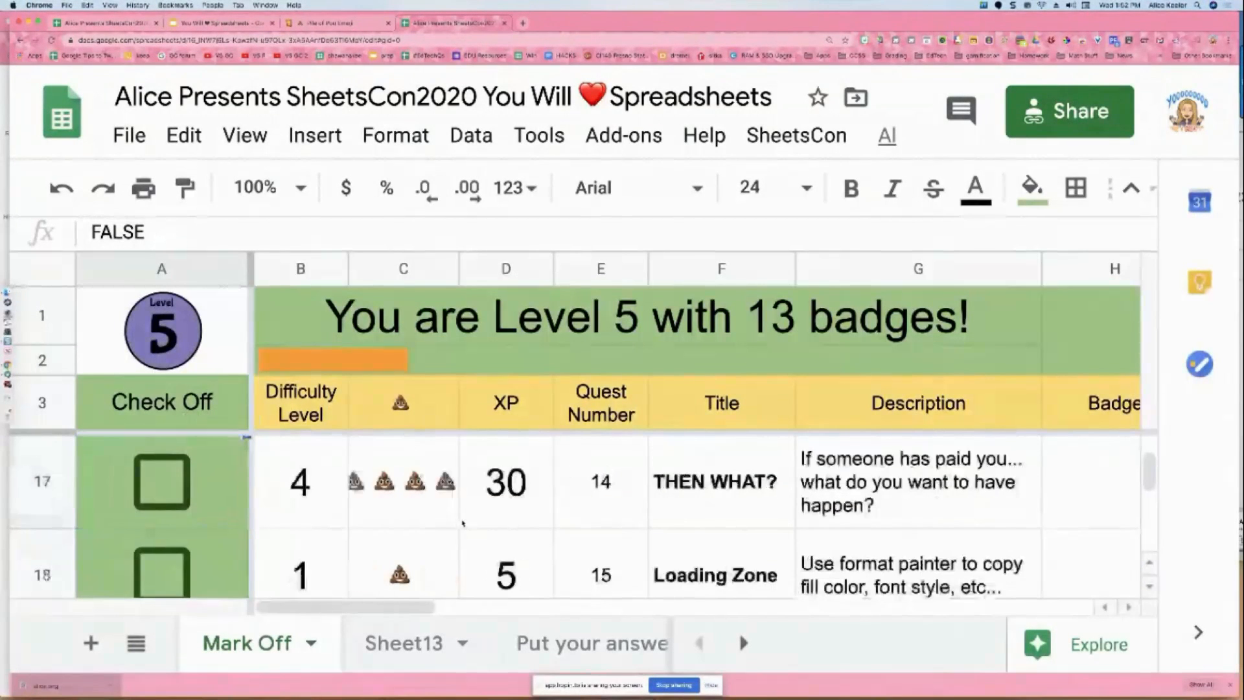
{"action": "key", "text": "Up"}
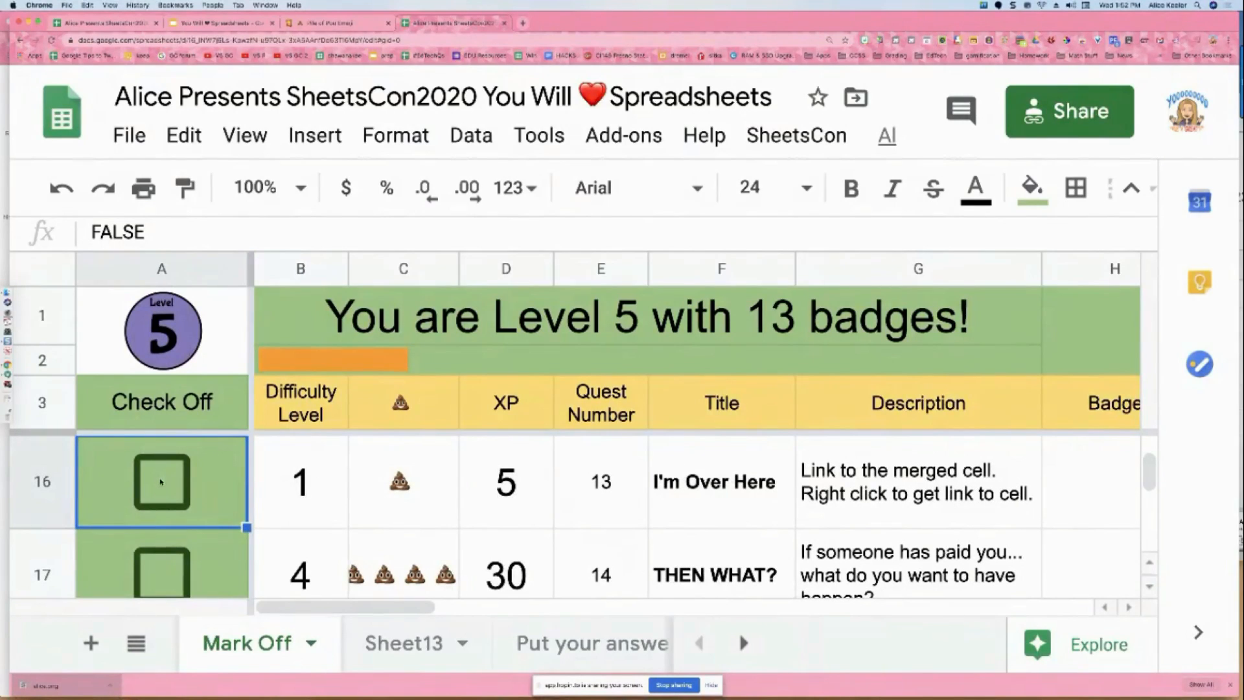
{"action": "left_click", "coordinate": [161, 482]}
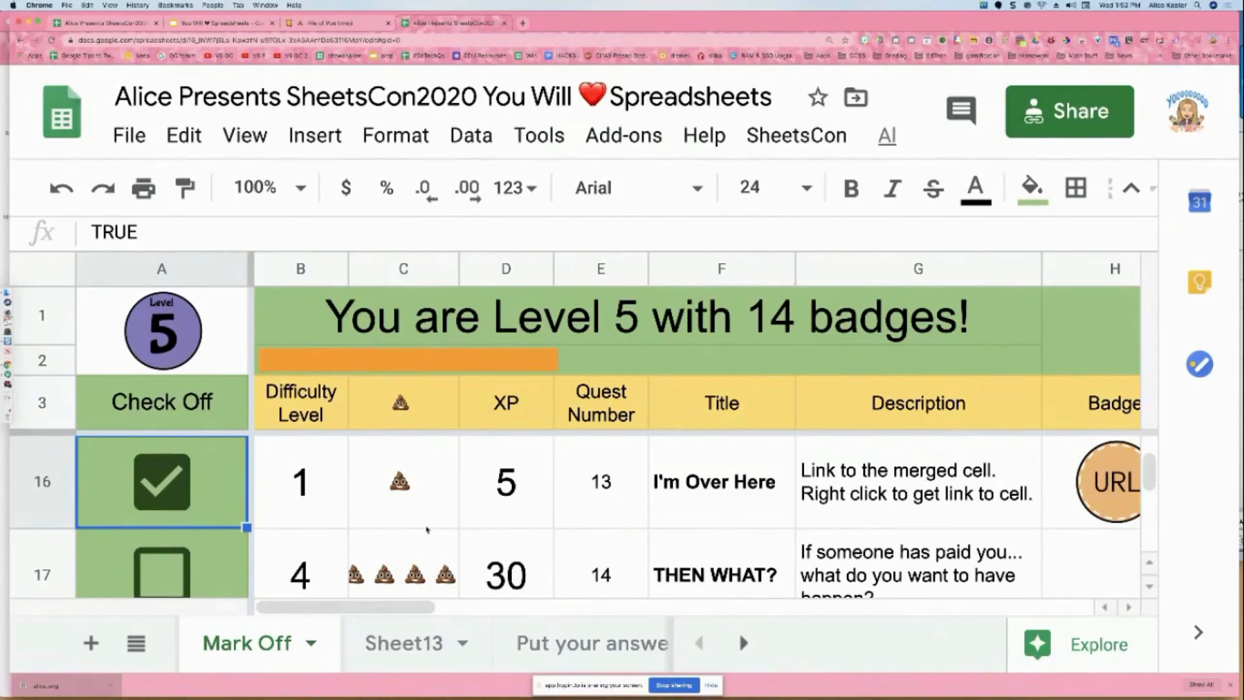
- Switch to the browser window with the live video session and its chat
{"action": "key", "text": "ctrl+Up"}
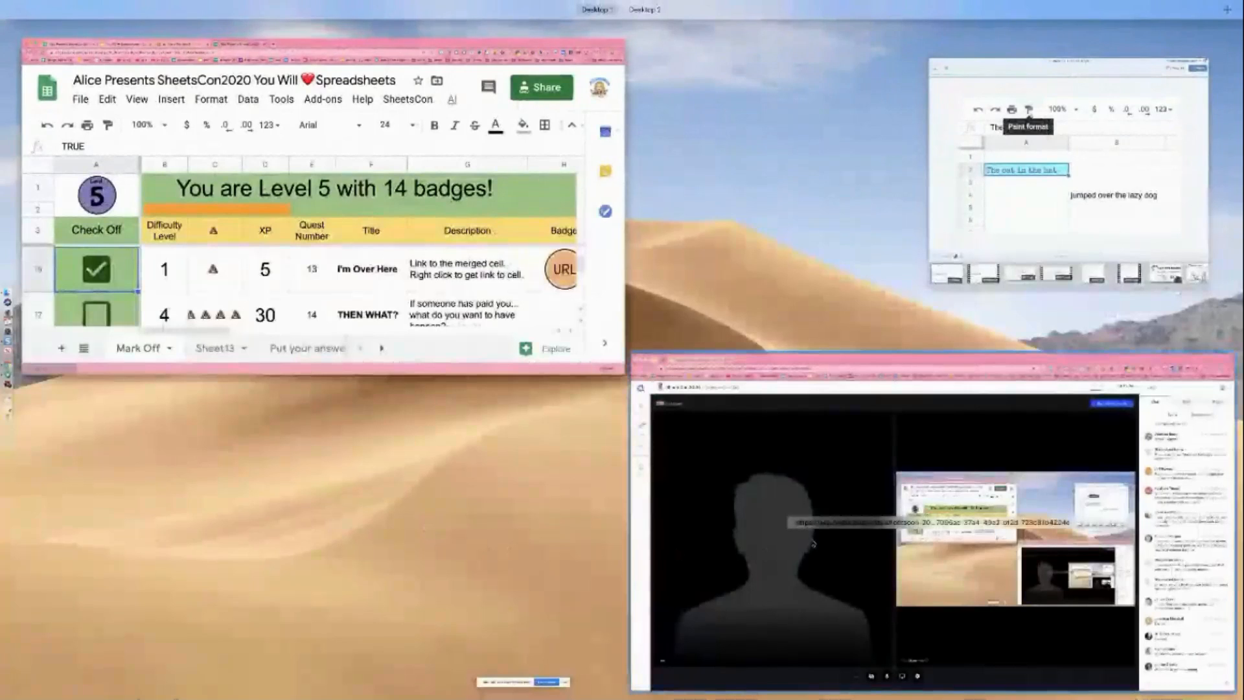
{"action": "left_click", "coordinate": [813, 542]}
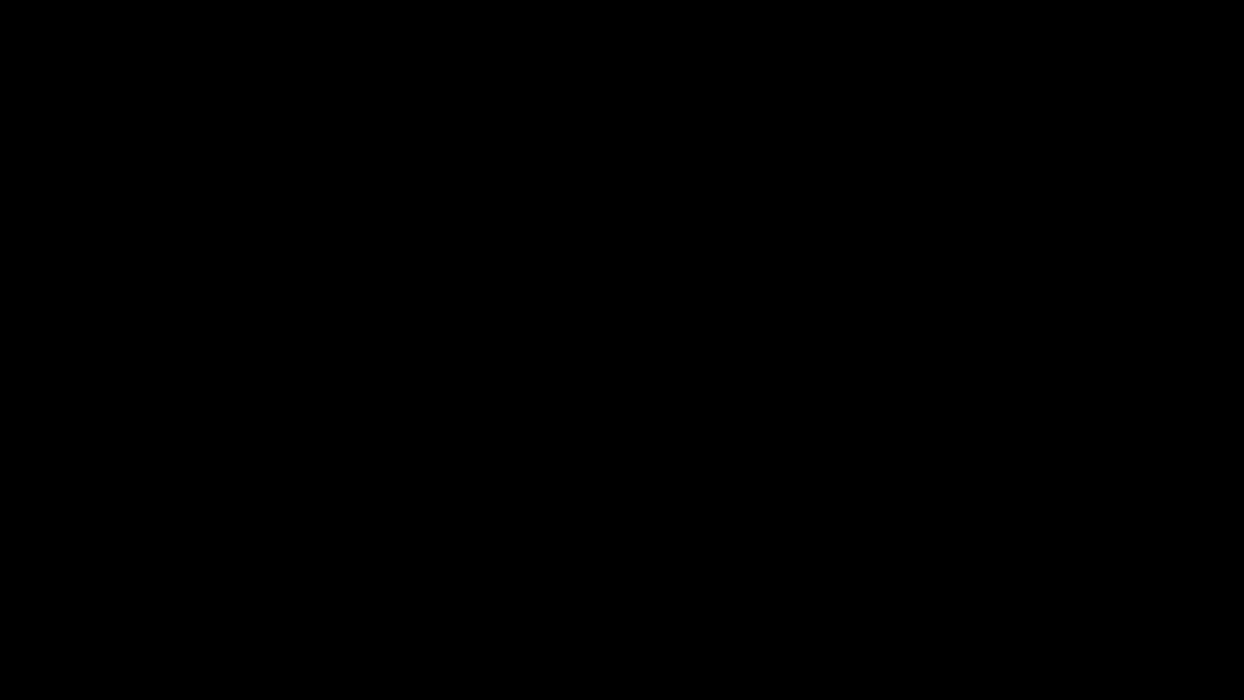